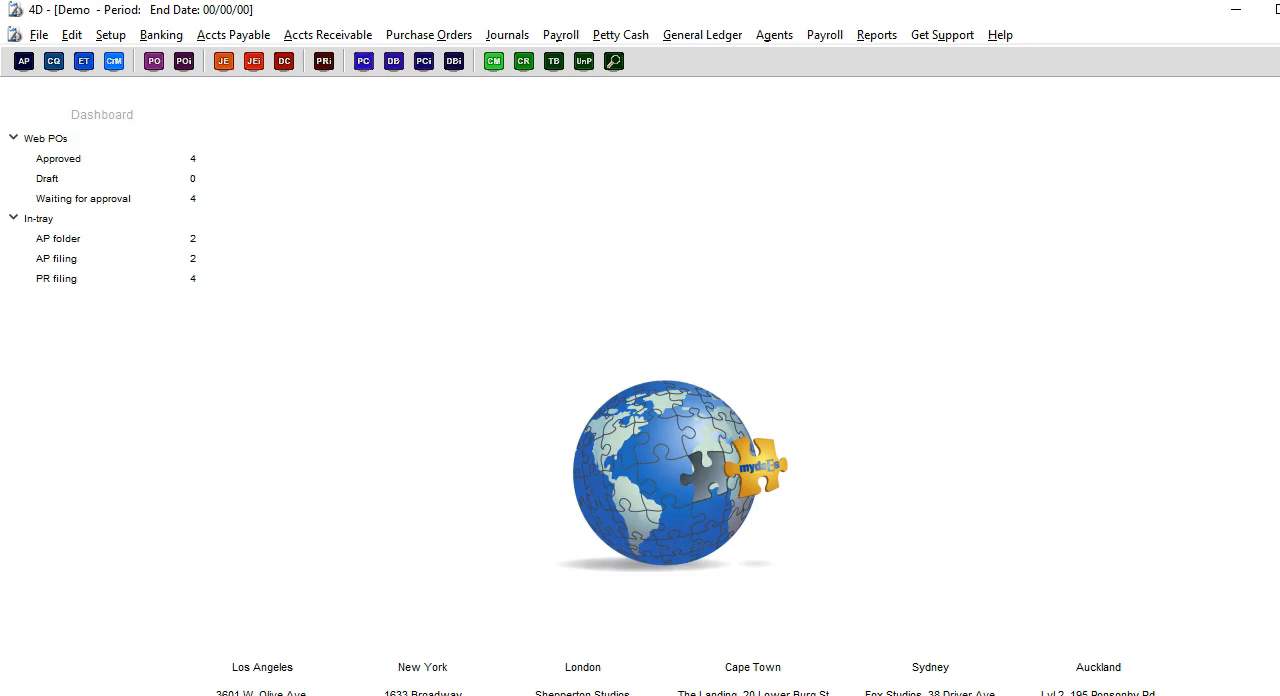
# Open the Agents Master File, view the Acme Agency record's contact and banking details, and return to the agents list.
pyautogui.click(785, 46)
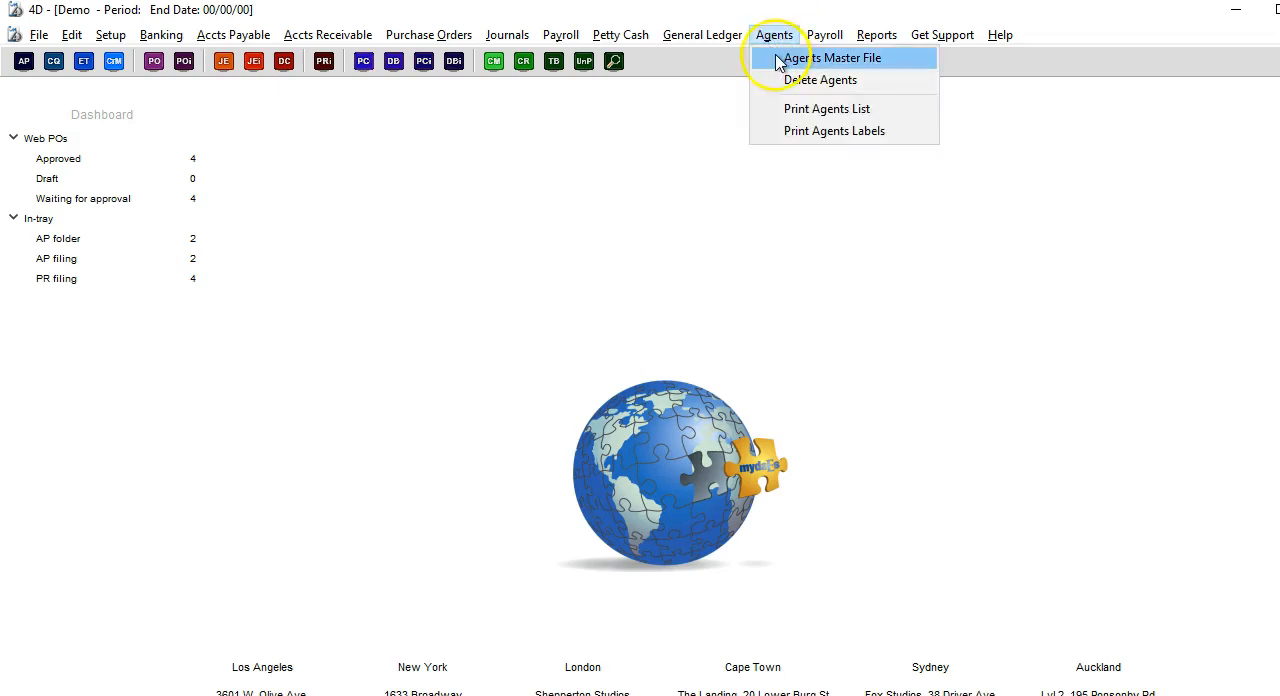
pyautogui.click(788, 58)
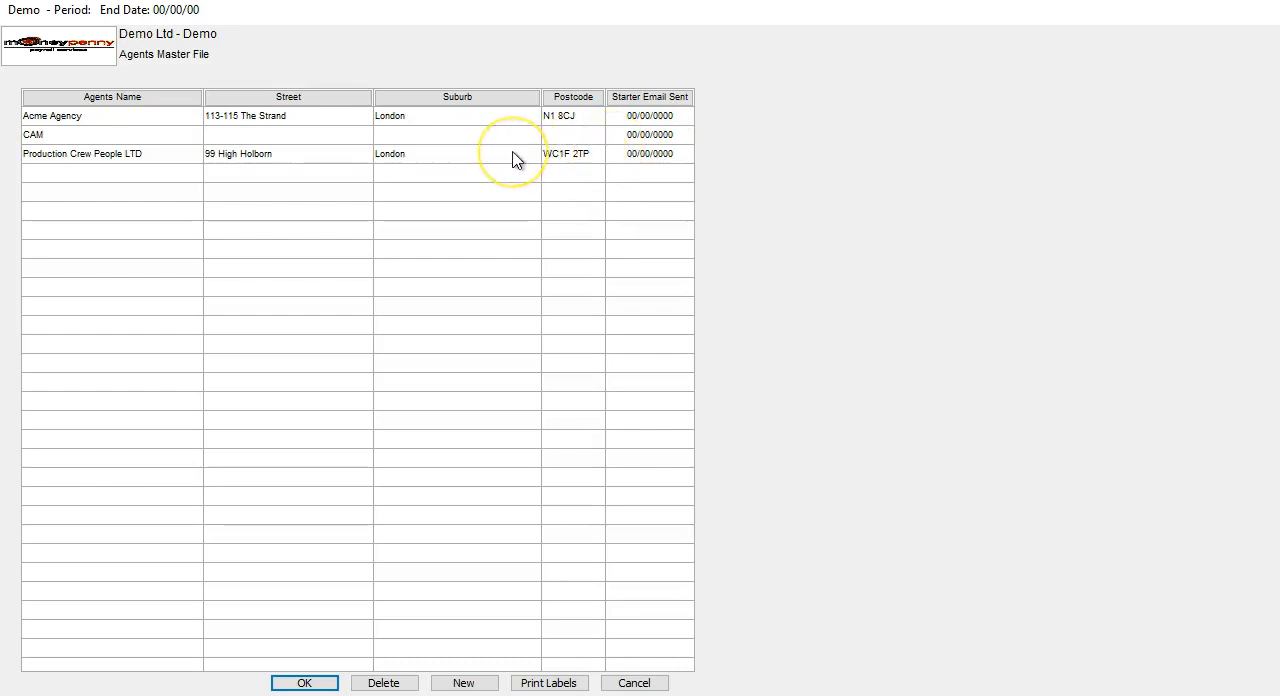
pyautogui.doubleClick(400, 118)
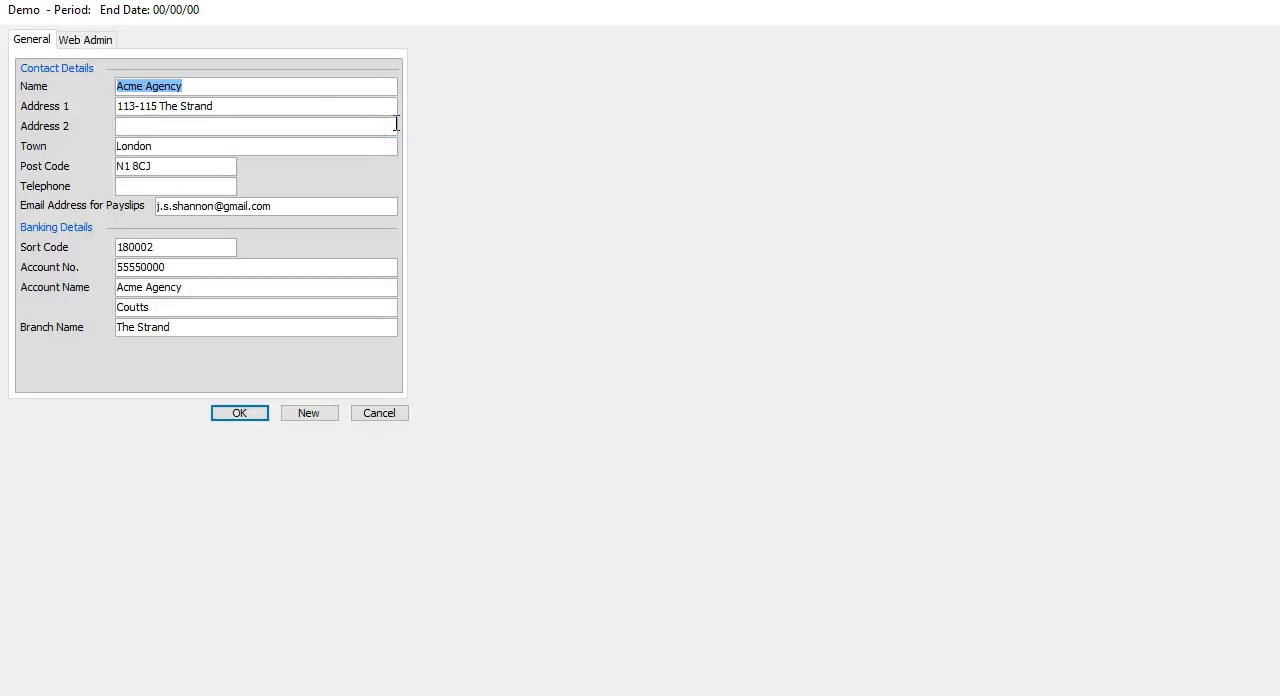
pyautogui.click(482, 515)
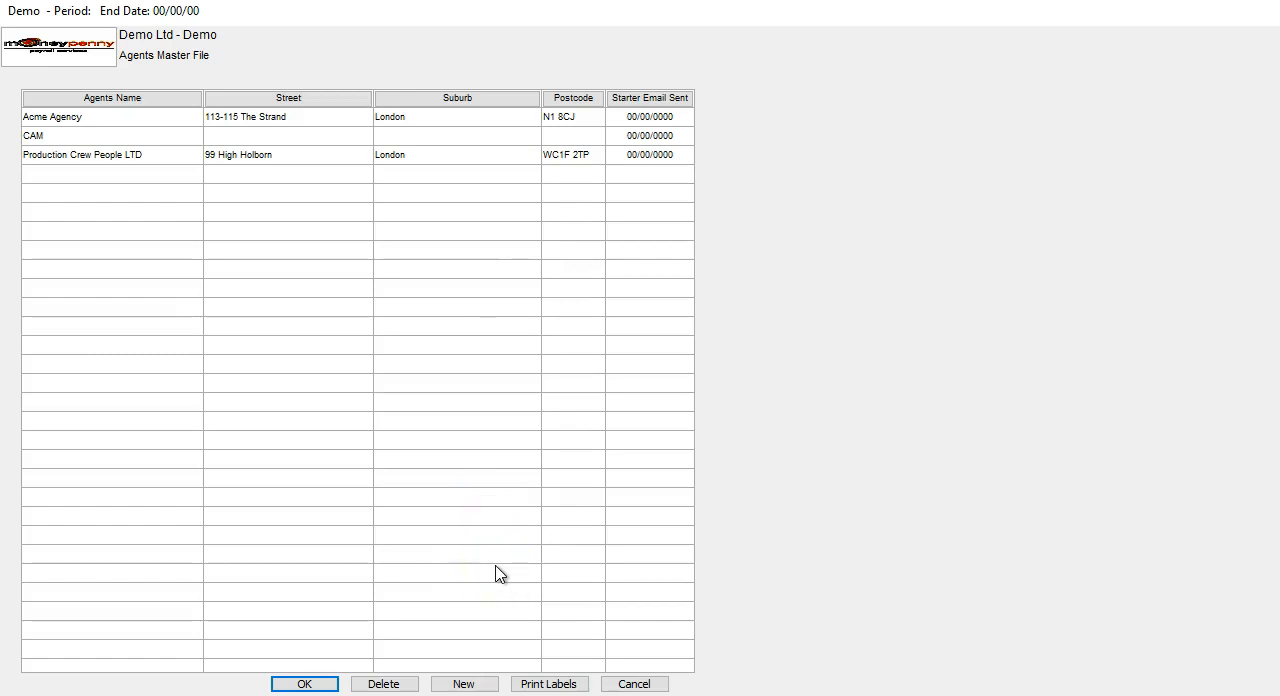
# Create a new agent named Mr Agent LTD and fill in both address lines and the town.
pyautogui.click(464, 684)
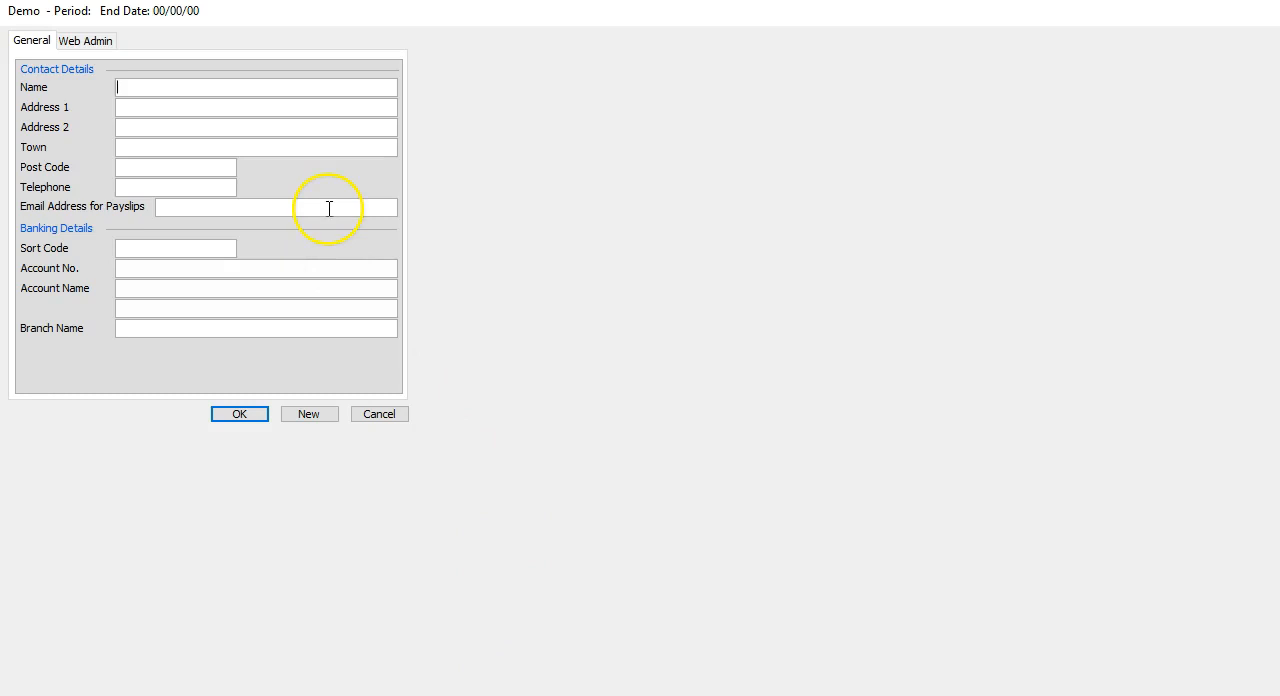
pyautogui.write('Mr Agn')
pyautogui.write('nt LTD')
pyautogui.press('Tab')
pyautogui.write('1 Main Street')
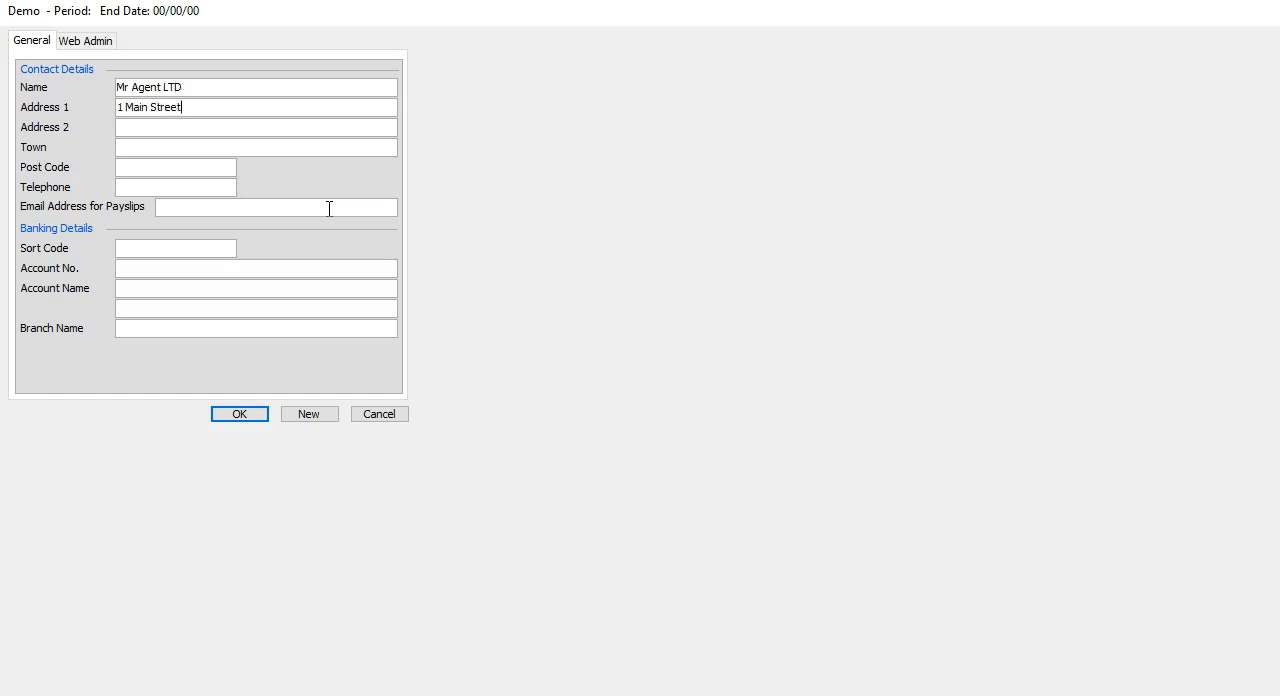
pyautogui.press('Tab')
pyautogui.write('City')
pyautogui.press('Tab')
pyautogui.write('Town')
# Enter the agent's email address for payslips, save the record, and cancel the blank follow-on form.
pyautogui.click(329, 208)
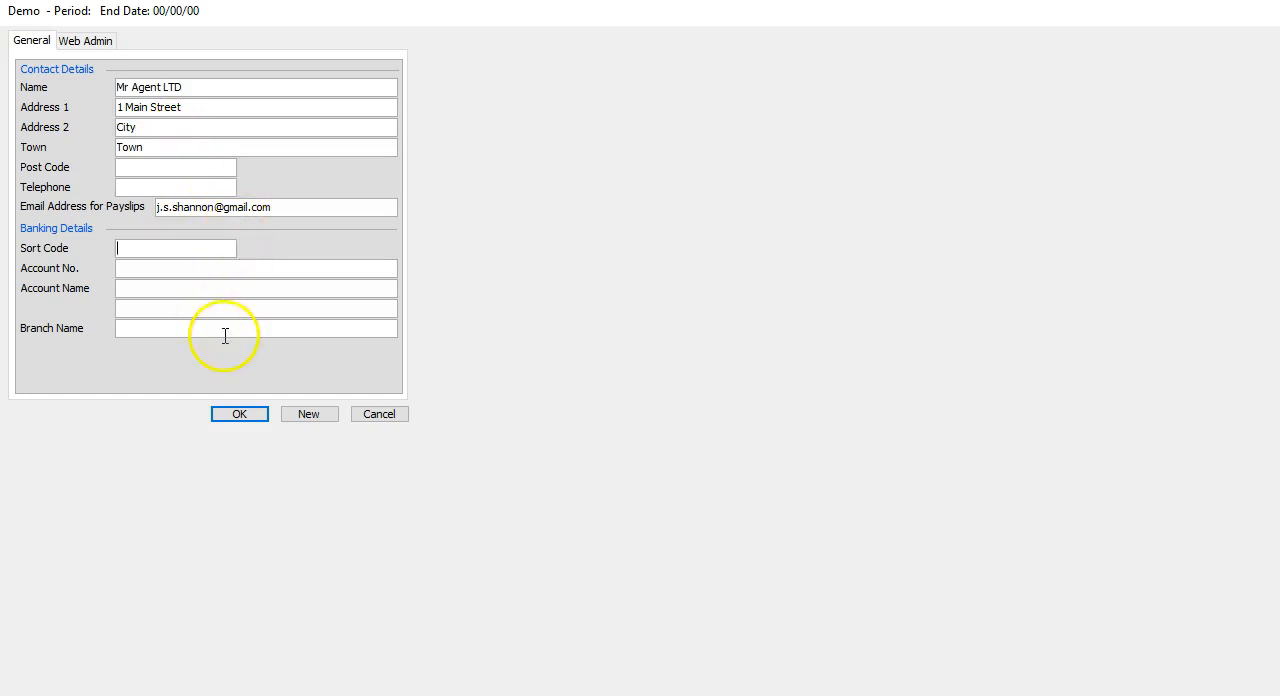
pyautogui.click(230, 414)
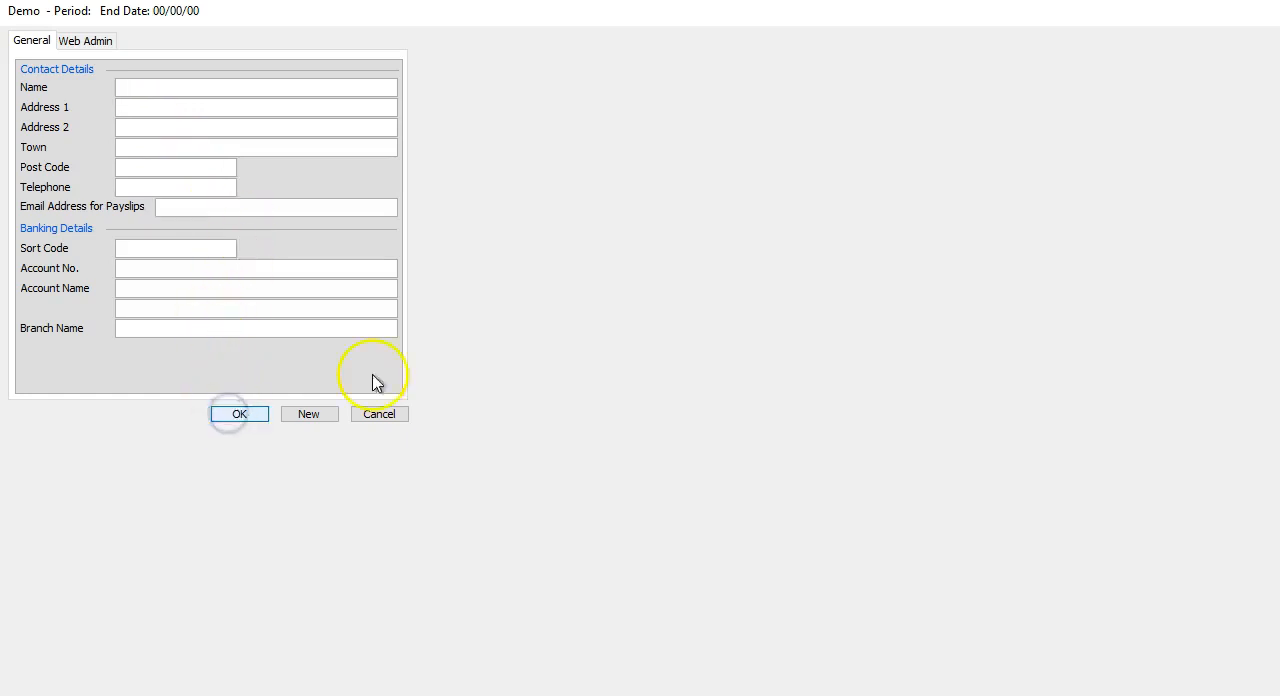
pyautogui.click(372, 414)
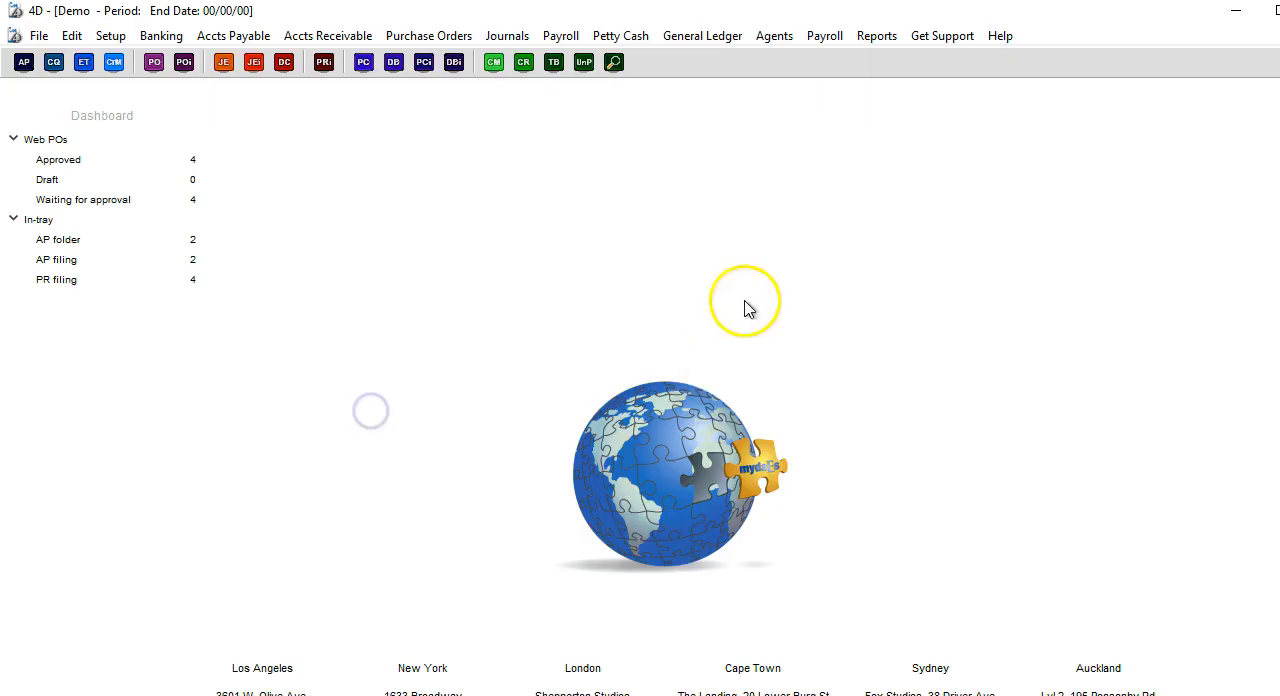
# Reopen the Agents Master File and send the starter email to Mr Agent LTD.
pyautogui.click(772, 36)
pyautogui.click(782, 58)
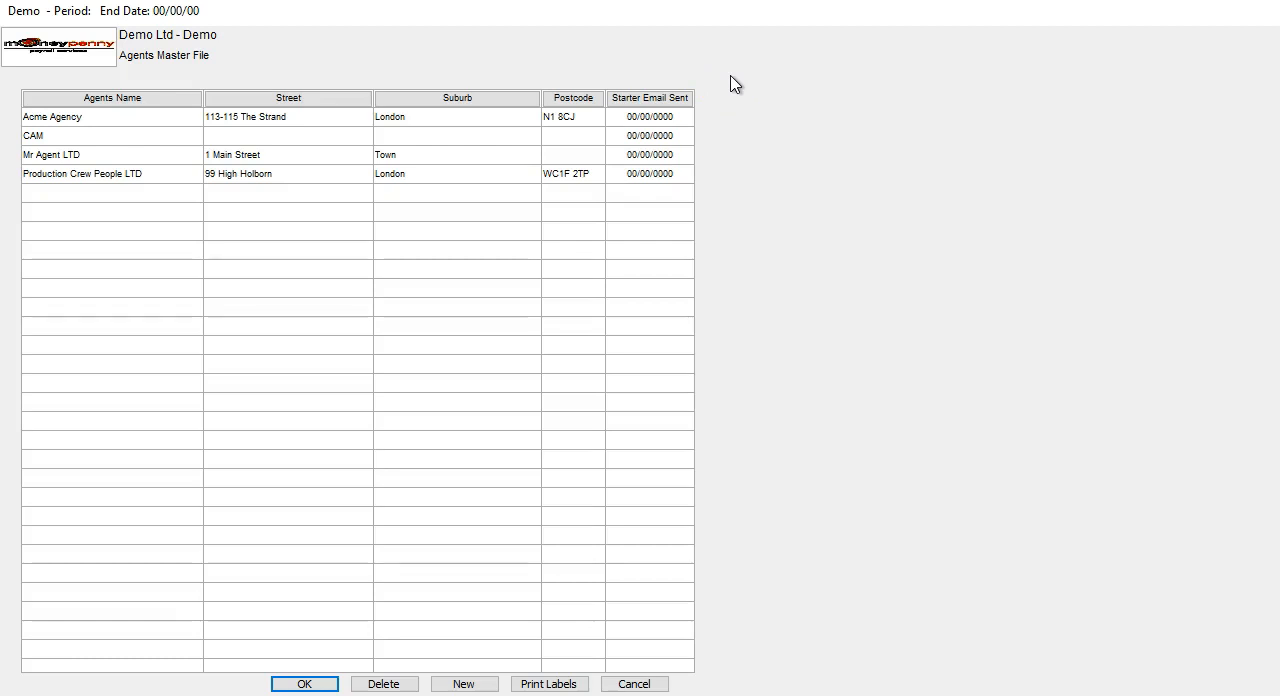
pyautogui.click(394, 158)
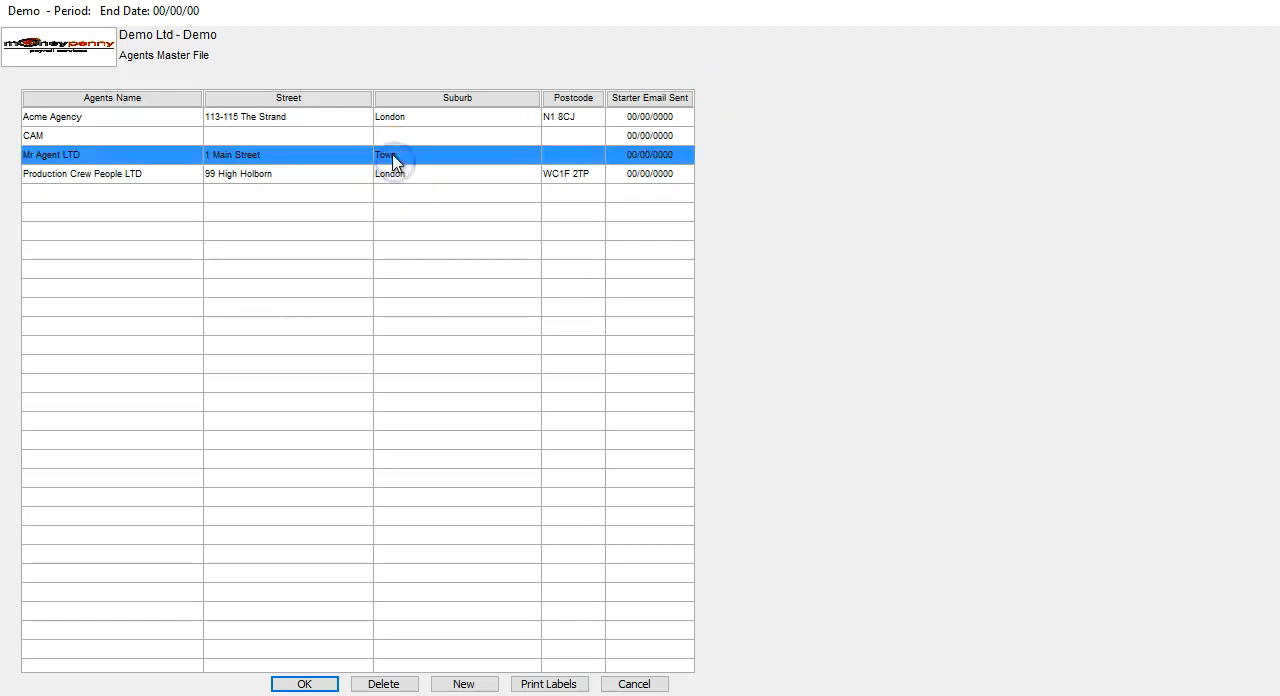
pyautogui.rightClick(393, 157)
pyautogui.click(455, 241)
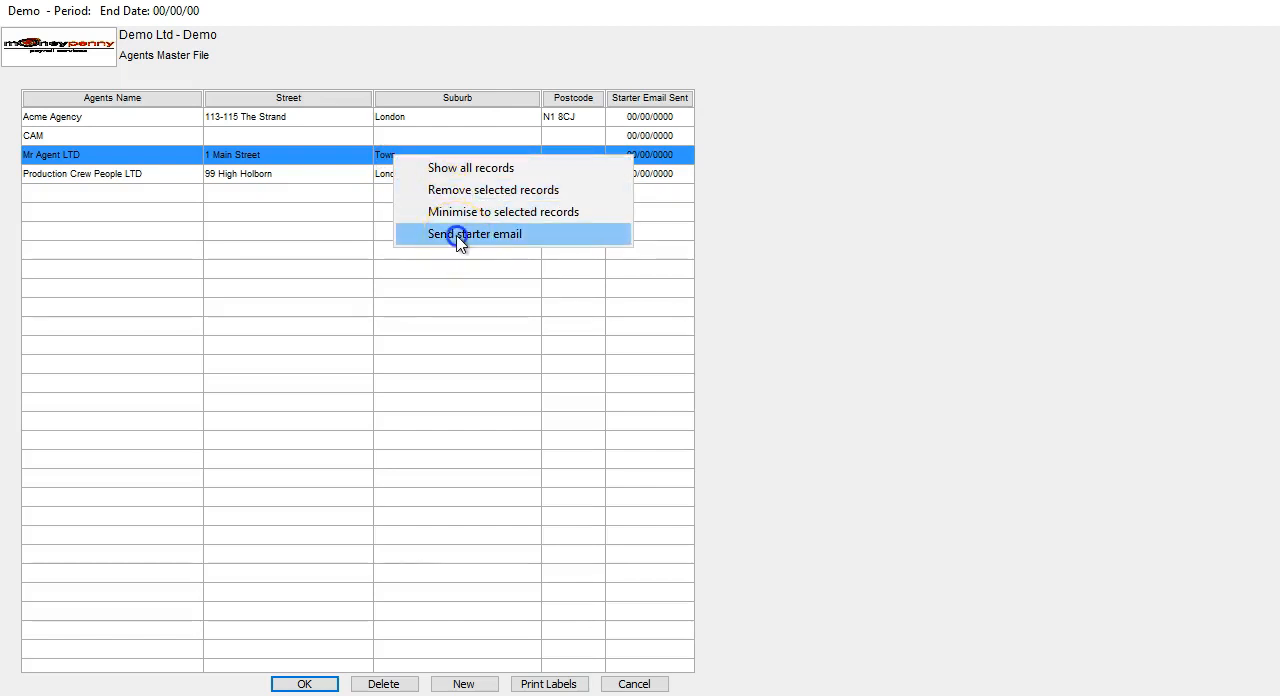
pyautogui.click(456, 236)
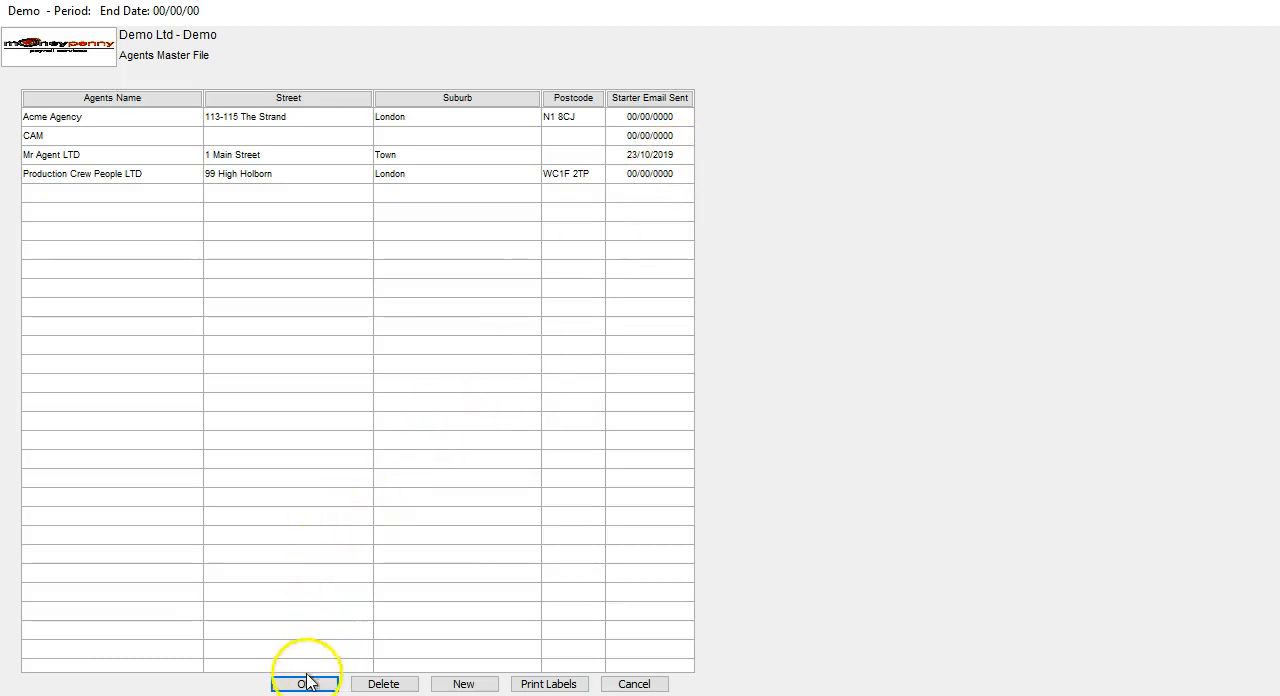
# Switch to Gmail, read the Demo Welcome email's login details, and return to the Agents Master File.
pyautogui.click(489, 694)
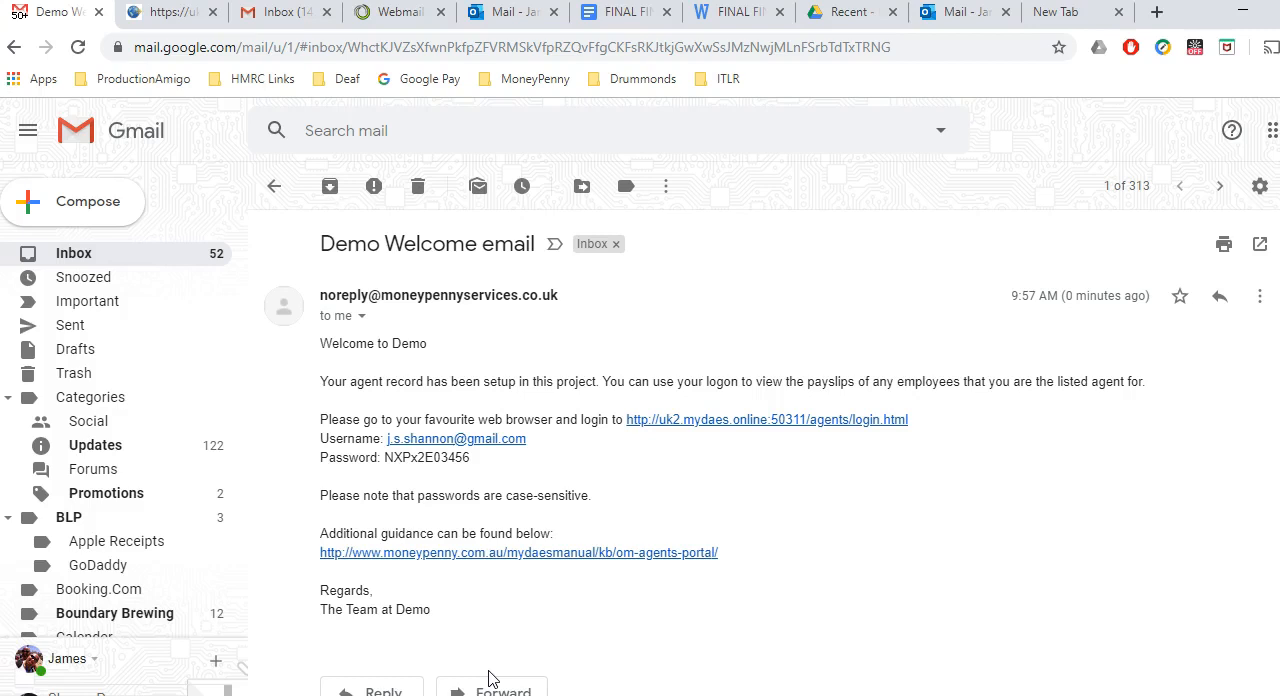
pyautogui.click(582, 630)
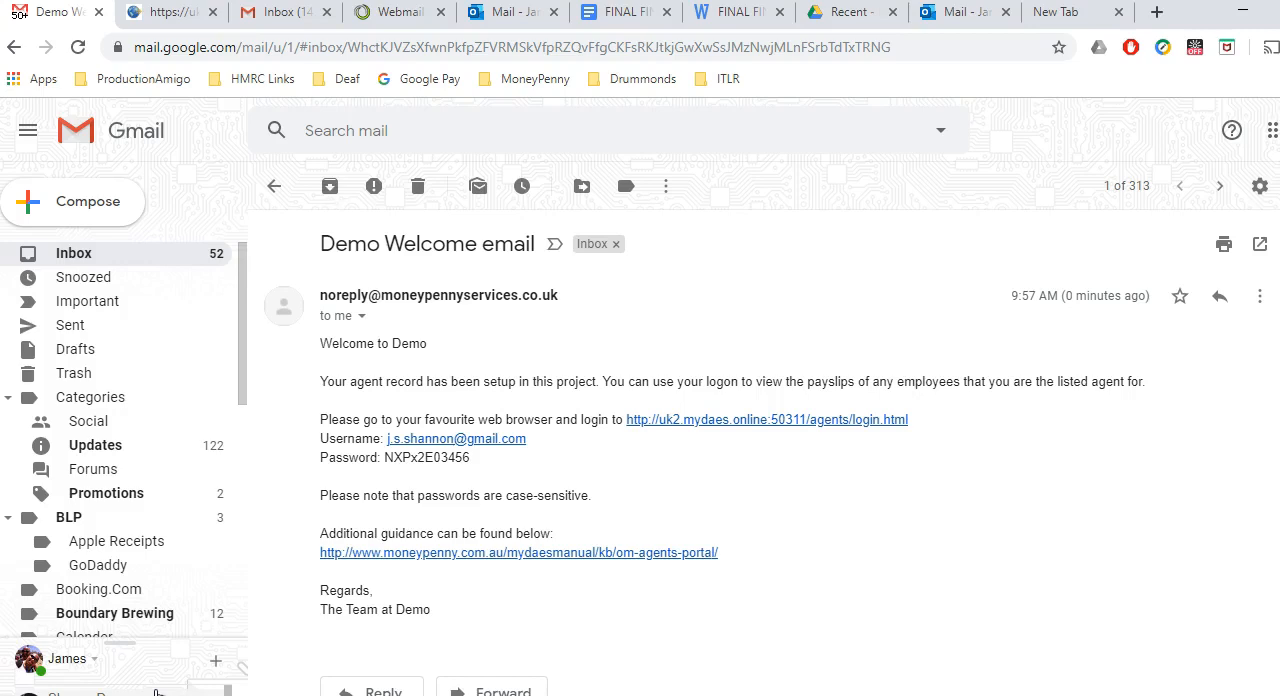
pyautogui.click(443, 472)
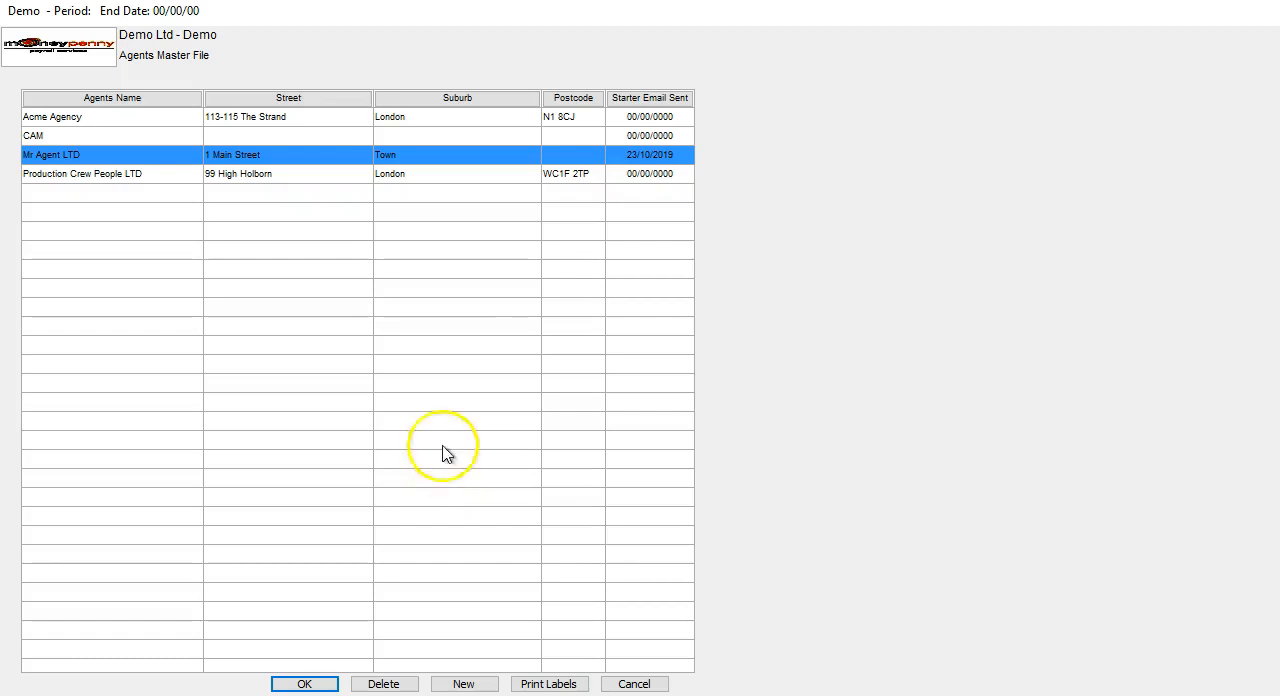
# Reset the web password for Mr Agent LTD, entering and confirming a new password, and save the record.
pyautogui.click(337, 158)
pyautogui.click(337, 158)
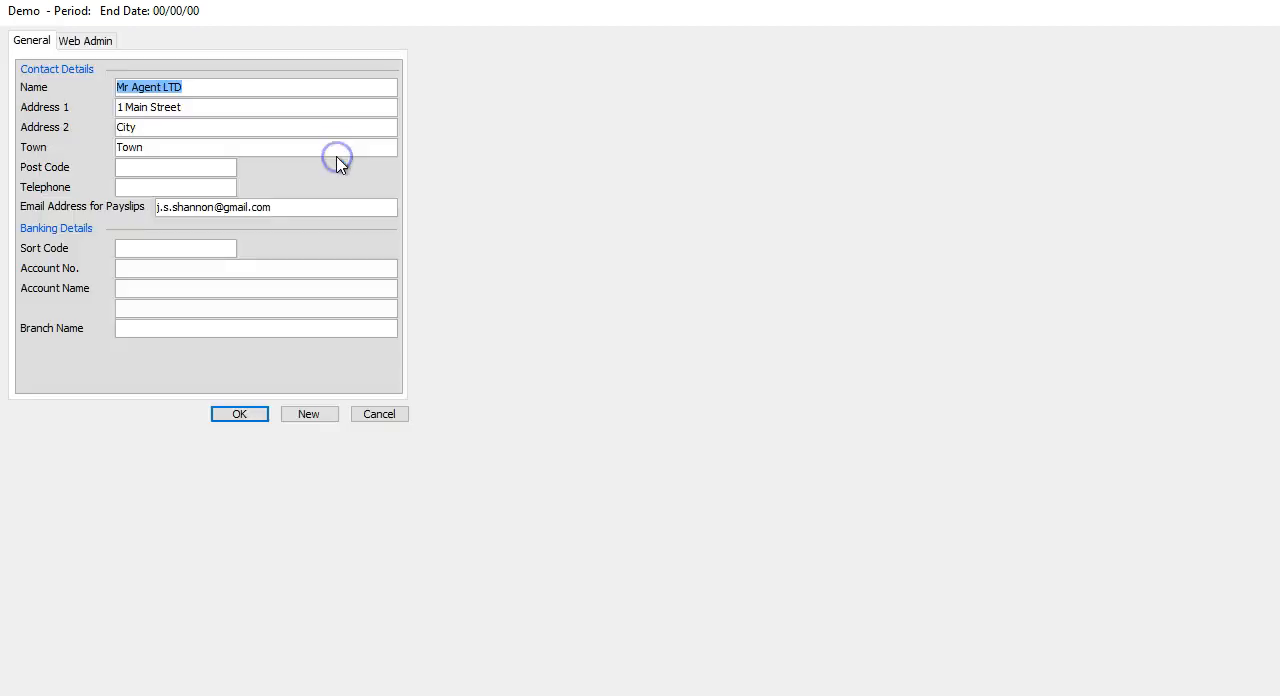
pyautogui.click(93, 44)
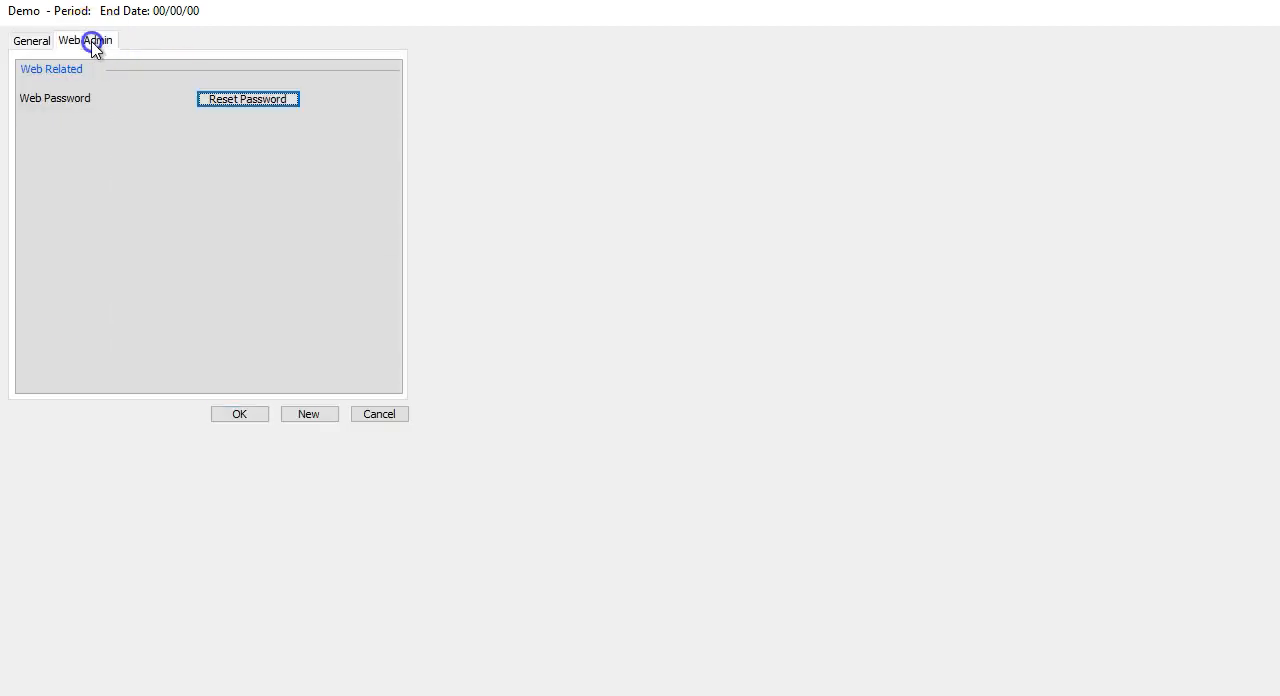
pyautogui.click(250, 104)
pyautogui.write('*****')
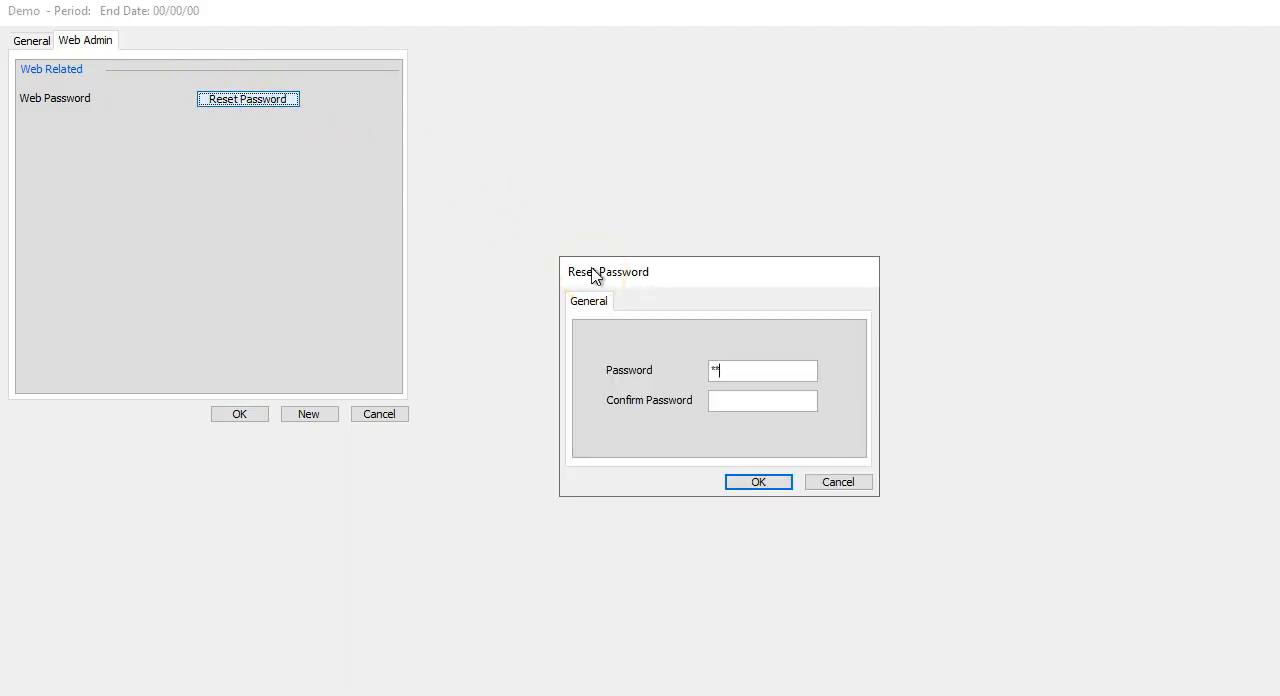
pyautogui.write('*****')
pyautogui.click(765, 485)
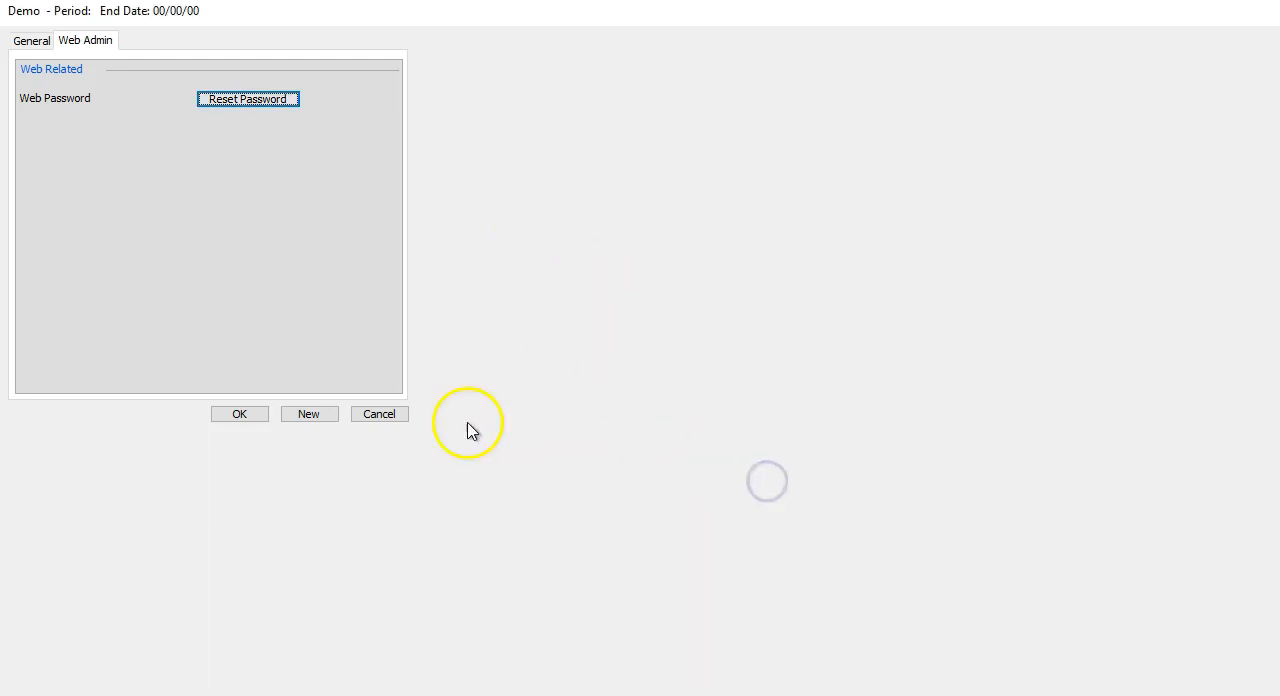
pyautogui.moveTo(391, 418); pyautogui.dragTo(335, 385)
pyautogui.click(246, 414)
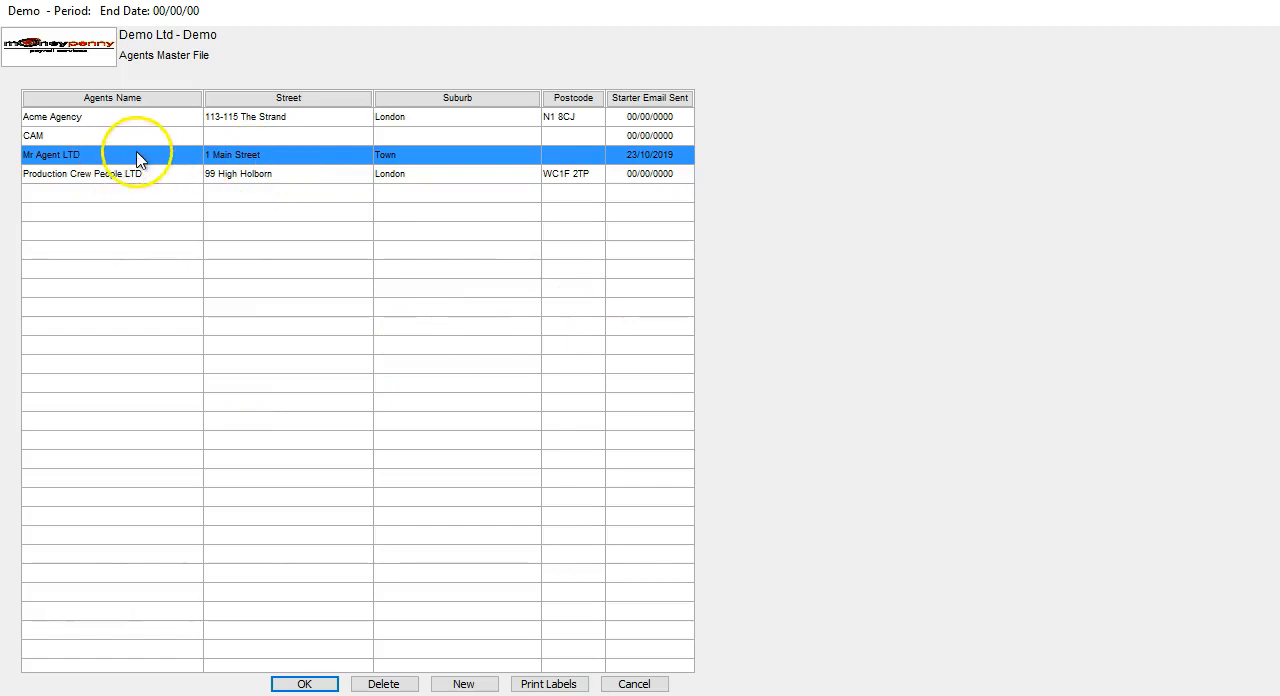
# Resend the starter email to Mr Agent LTD and check the password in the new welcome email in Gmail.
pyautogui.rightClick(138, 160)
pyautogui.click(177, 232)
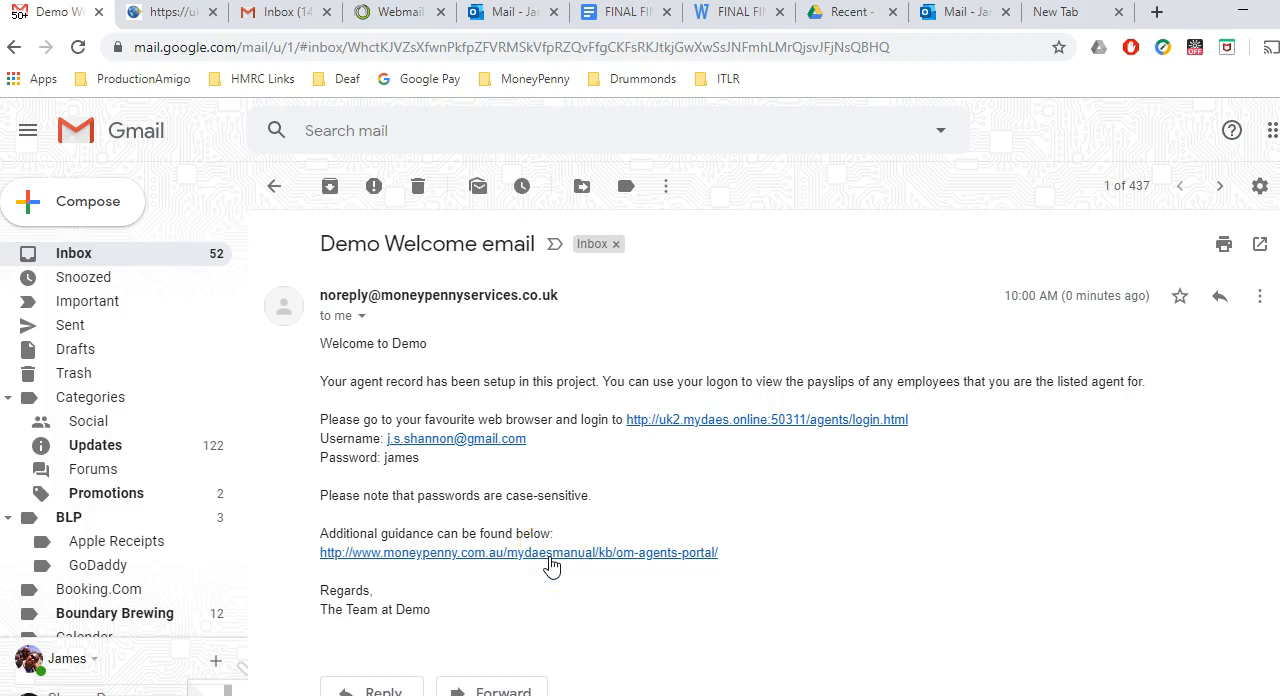
pyautogui.doubleClick(400, 458)
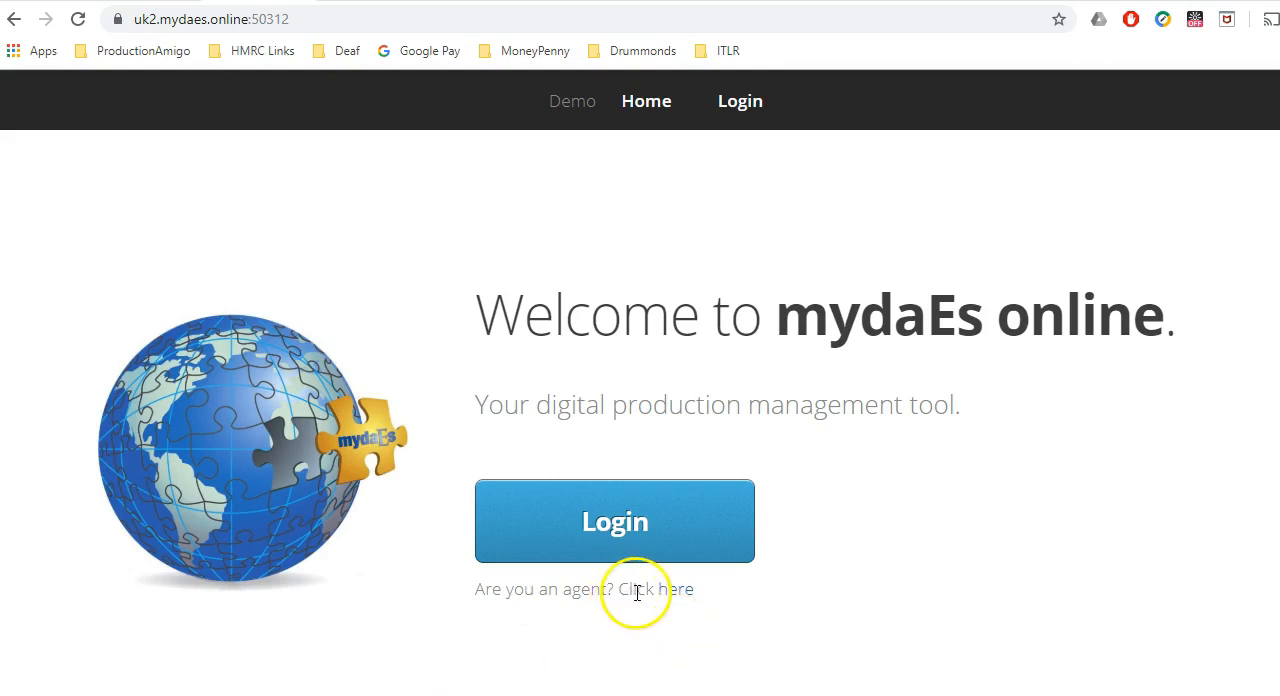
# Open the Agent login page from the agent link on the mydaEs online home page.
pyautogui.moveTo(477, 591); pyautogui.dragTo(728, 594)
pyautogui.click(740, 617)
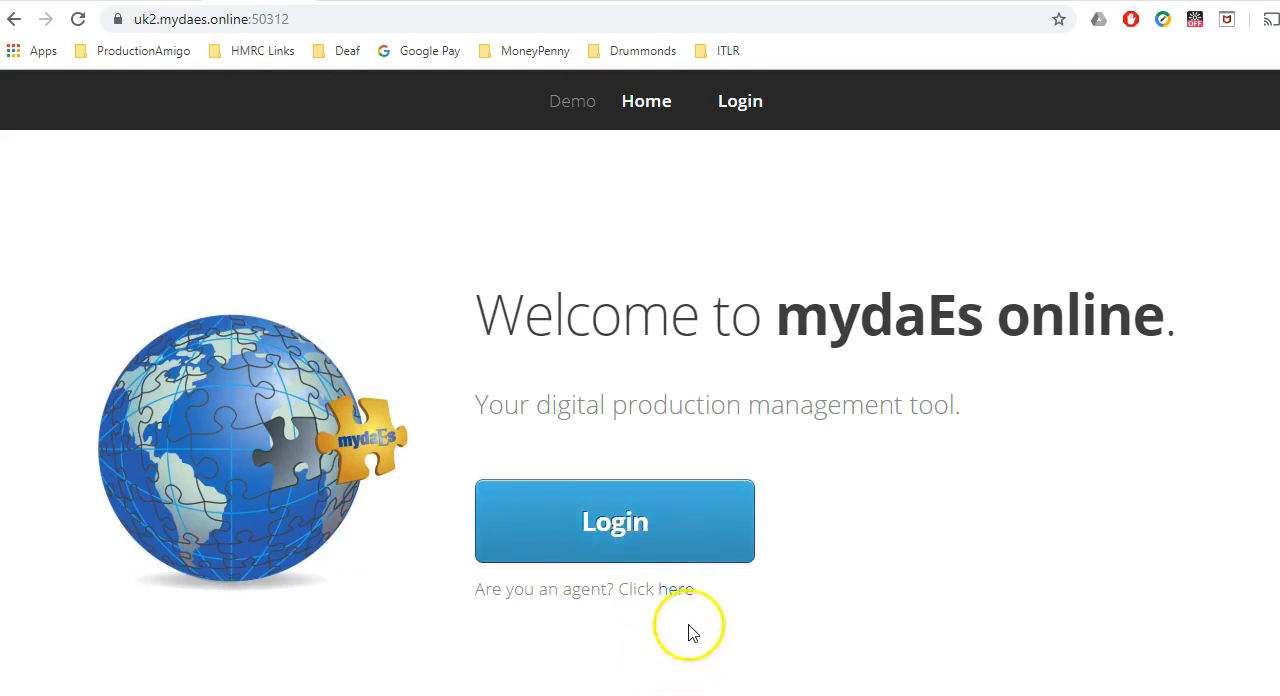
pyautogui.click(674, 592)
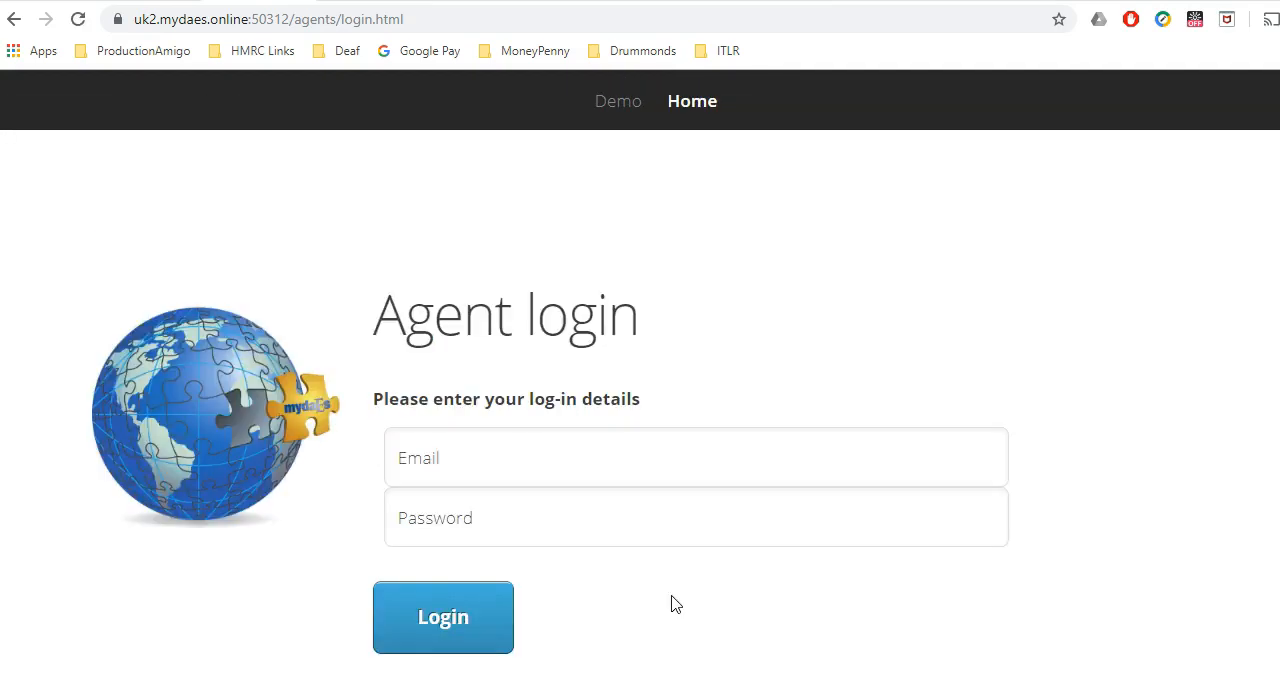
pyautogui.click(663, 593)
# Try to log in to the agent portal with the agent's email address and password.
pyautogui.click(514, 457)
pyautogui.write('ls.')
pyautogui.press('BackSpace')
pyautogui.press('BackSpace')
pyautogui.press('BackSpace')
pyautogui.press('Tab')
pyautogui.write('*****')
pyautogui.click(436, 610)
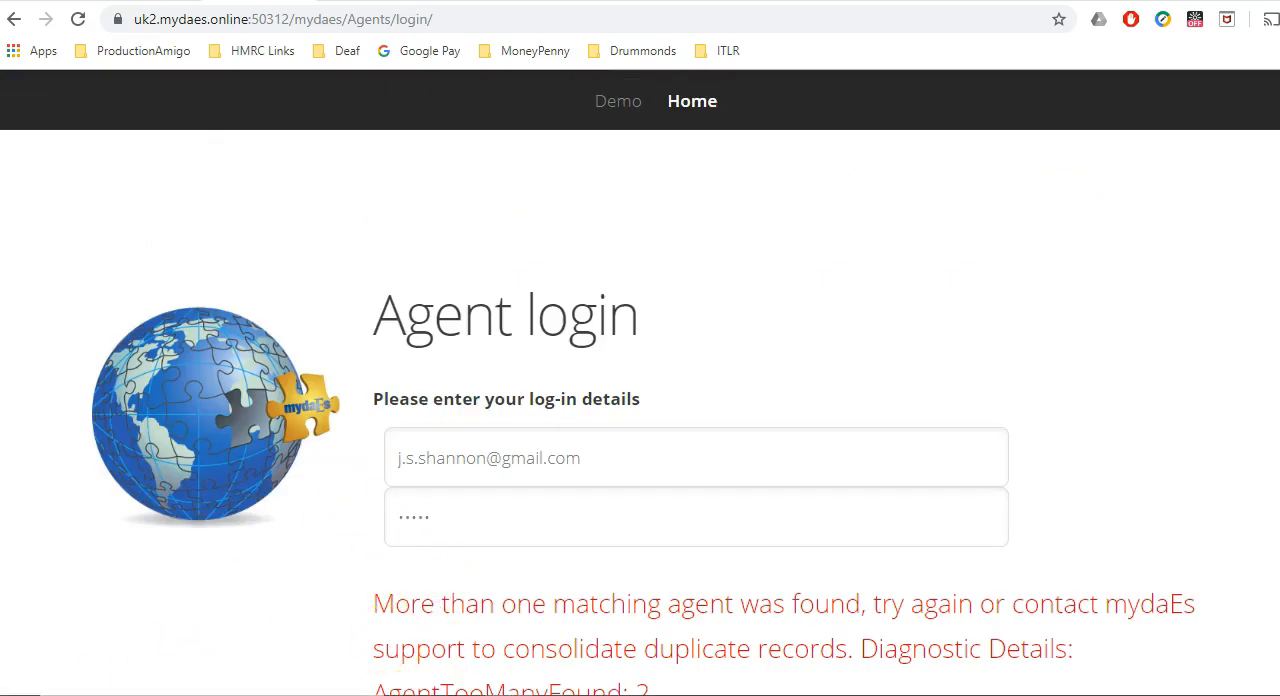
pyautogui.scroll(-1, 178, 553)
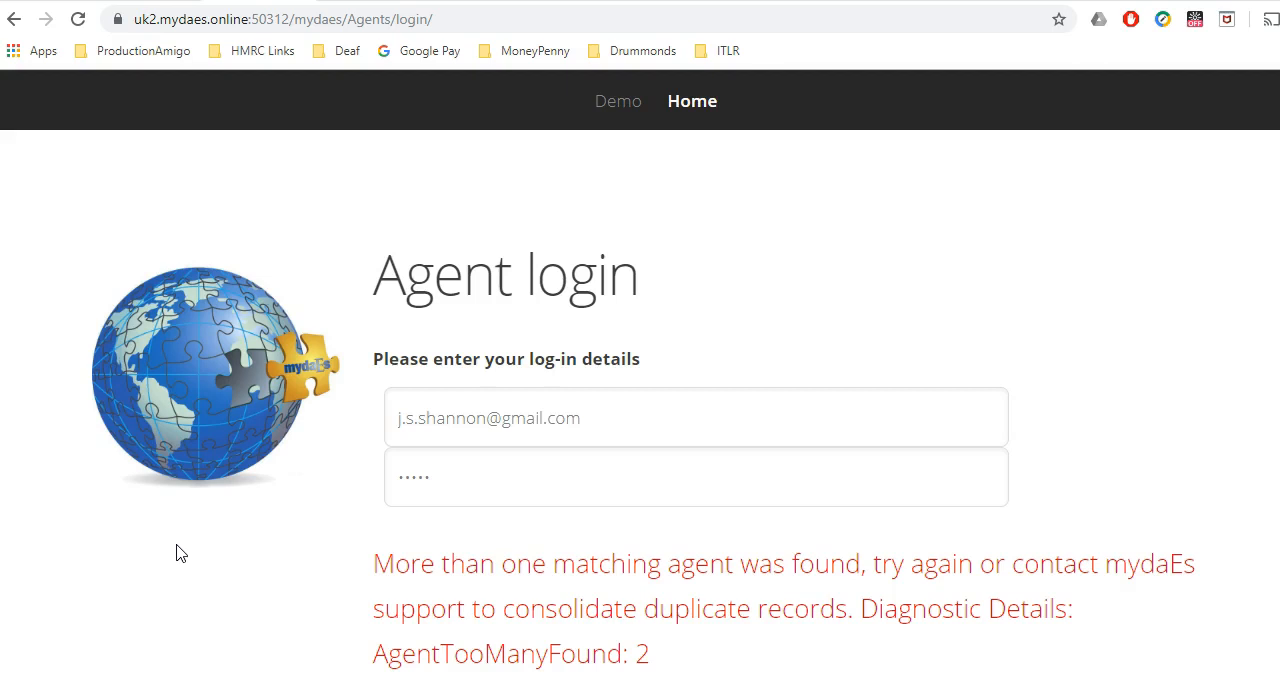
pyautogui.click(137, 583)
# Enter the agent's email address and account password on the fresh Agent login page and log in.
pyautogui.click(486, 460)
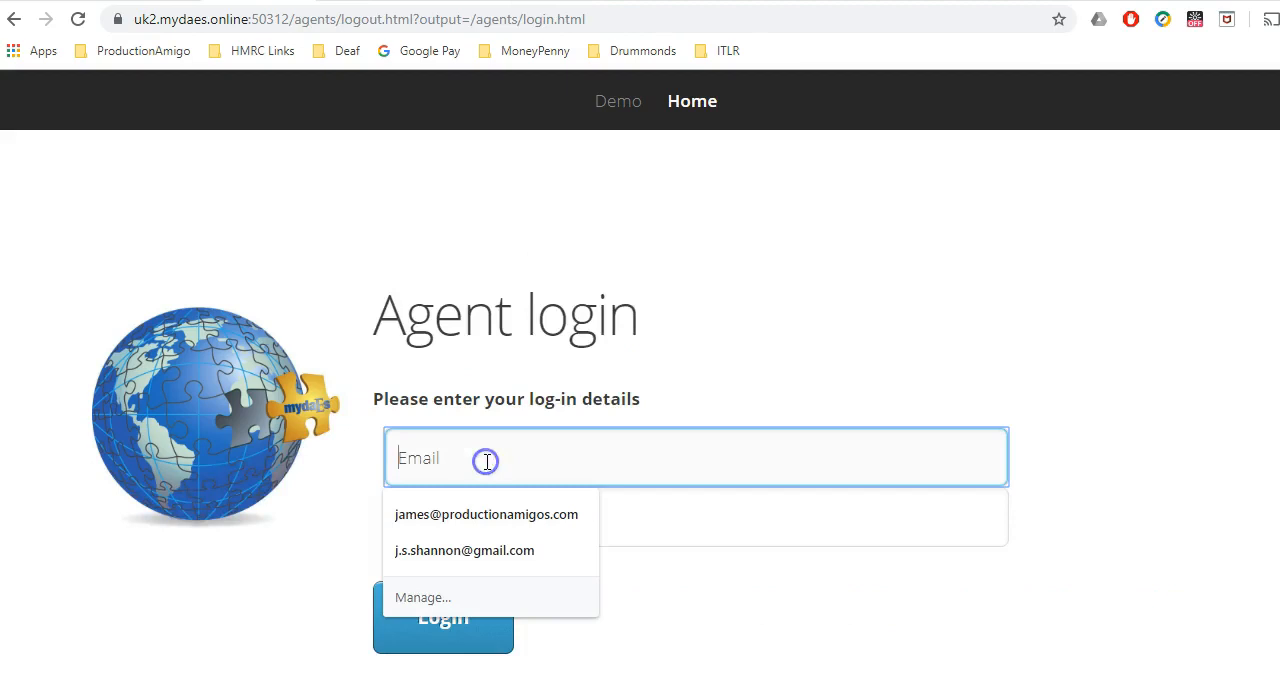
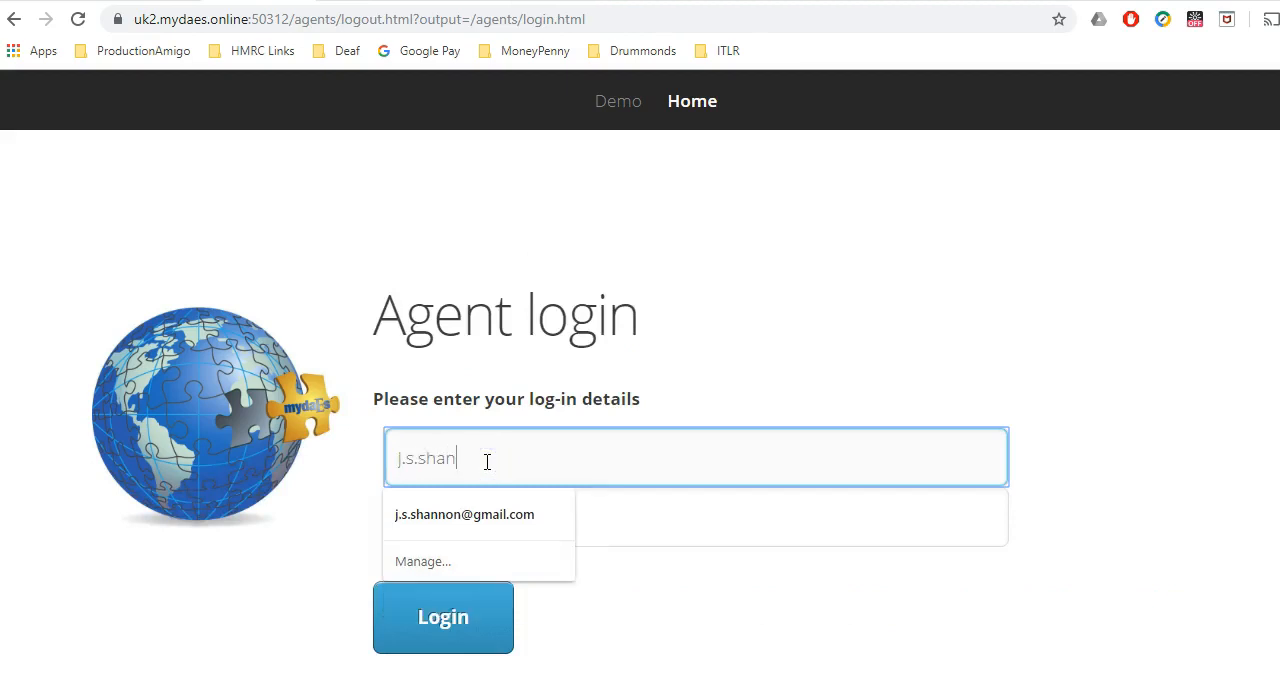
pyautogui.press('Tab')
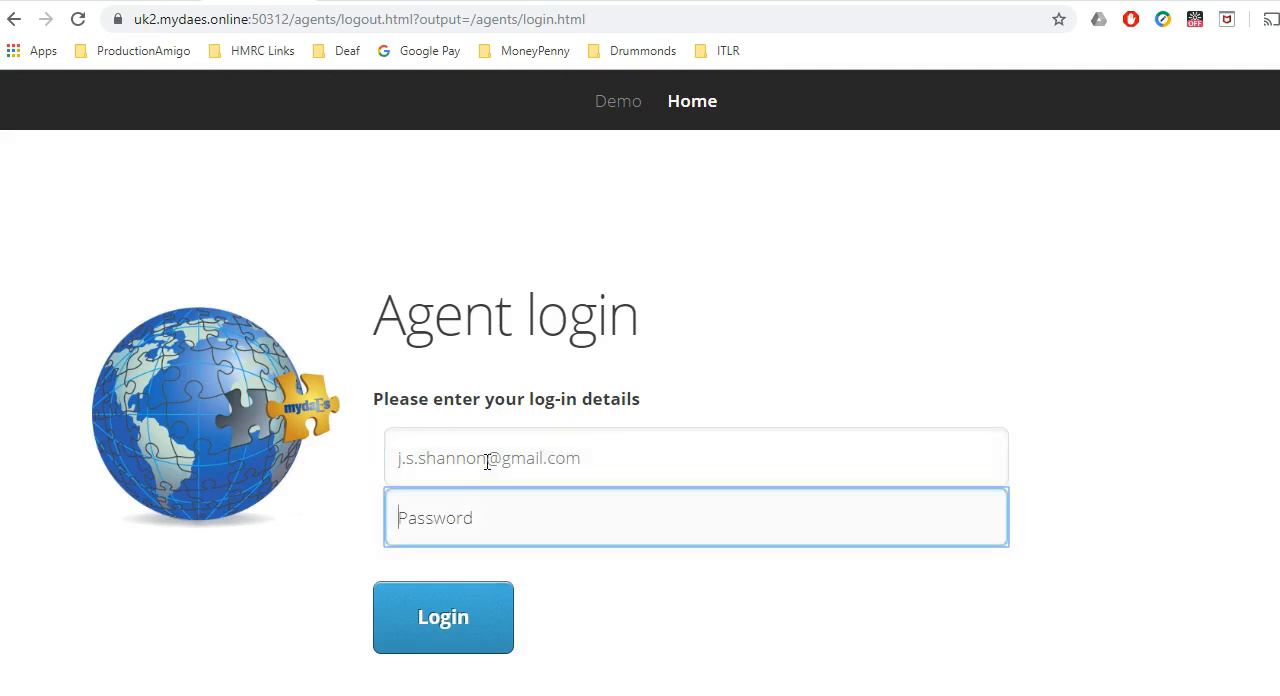
pyautogui.write('•••••')
pyautogui.click(447, 619)
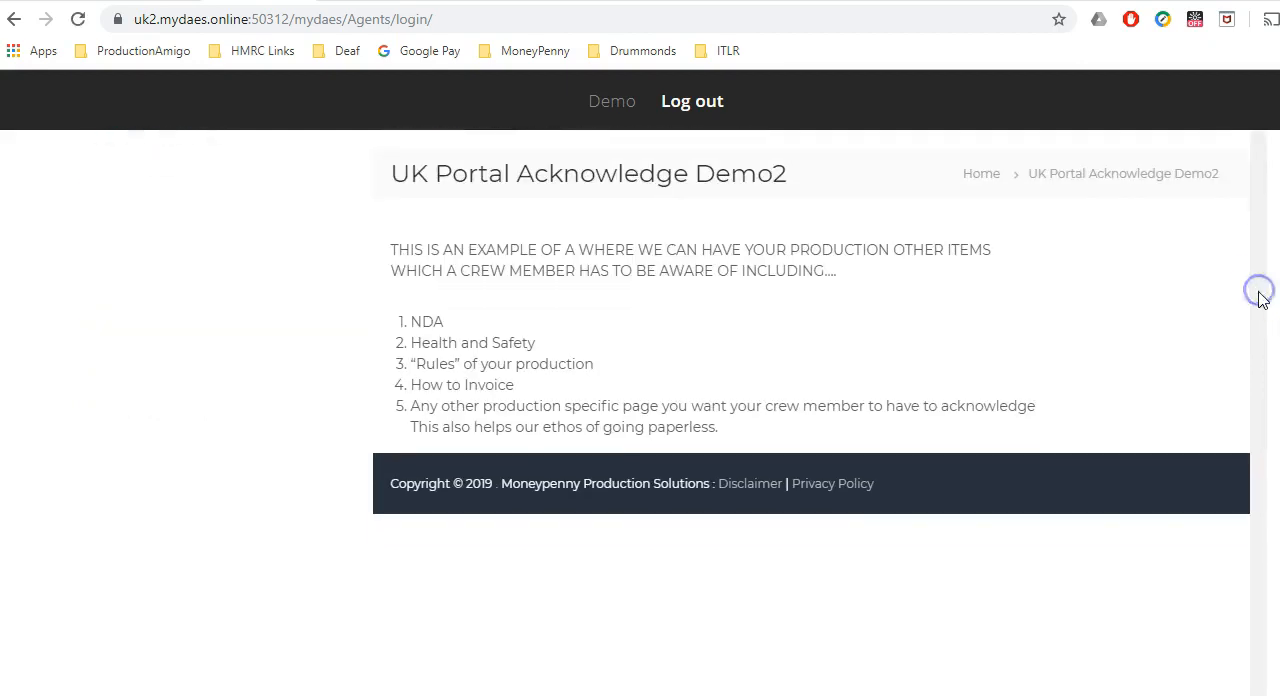
# Accept the production acknowledgement page and the Privacy Policy, and open My Details from the agent's welcome page.
pyautogui.click(611, 567)
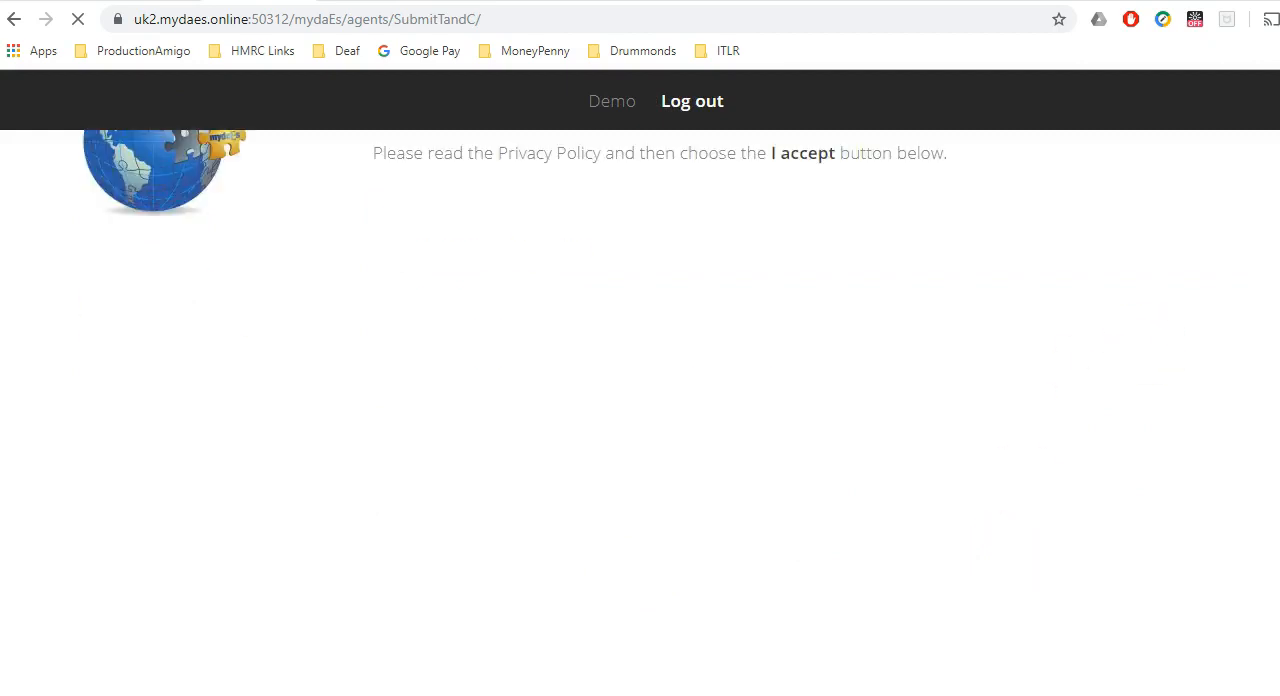
pyautogui.click(586, 585)
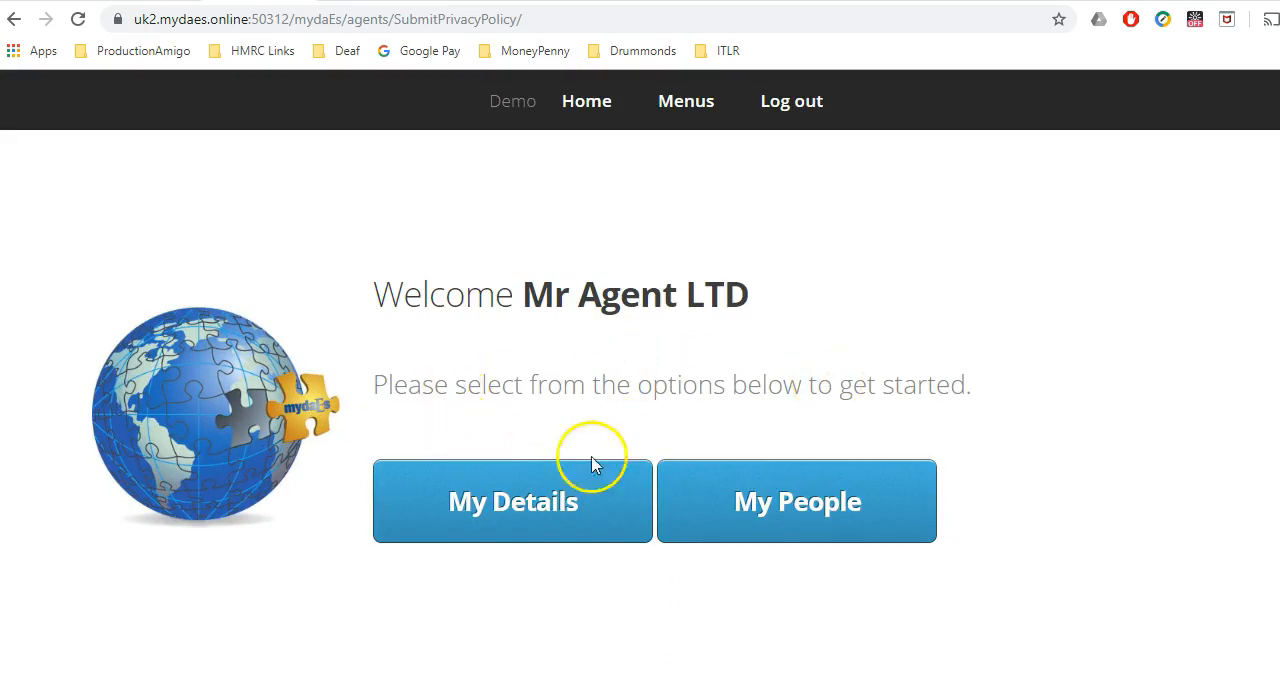
pyautogui.moveTo(376, 292); pyautogui.dragTo(382, 292)
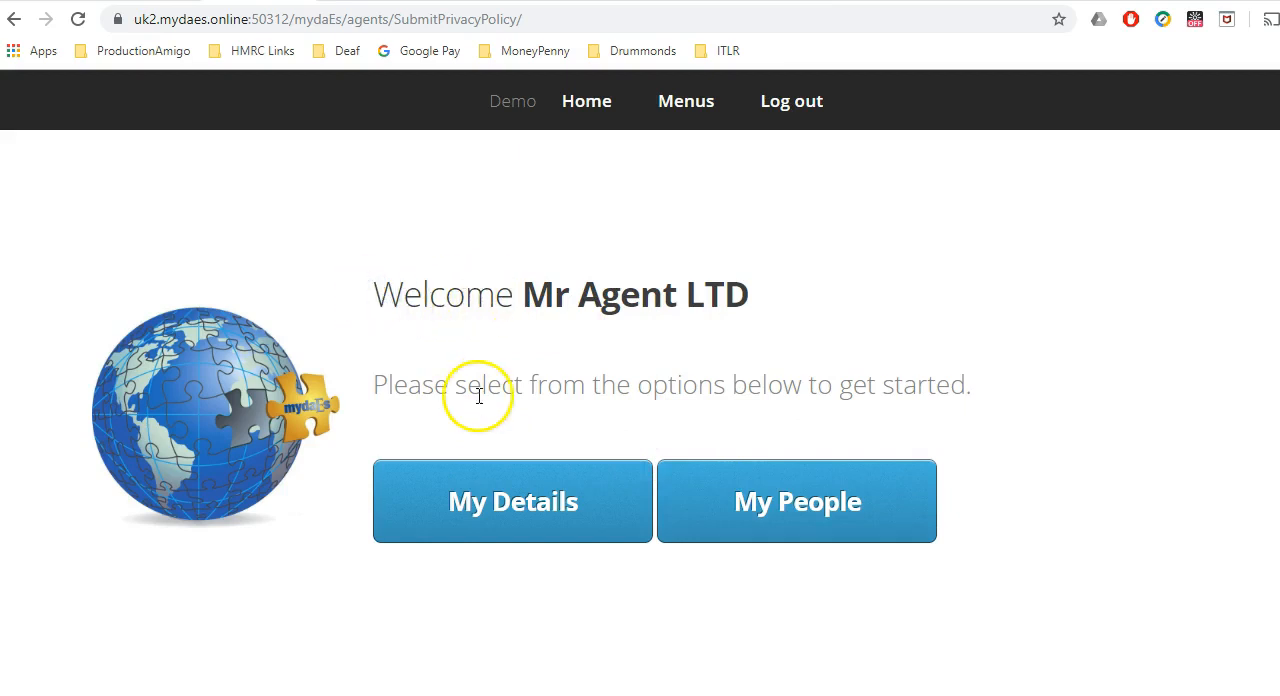
pyautogui.click(482, 500)
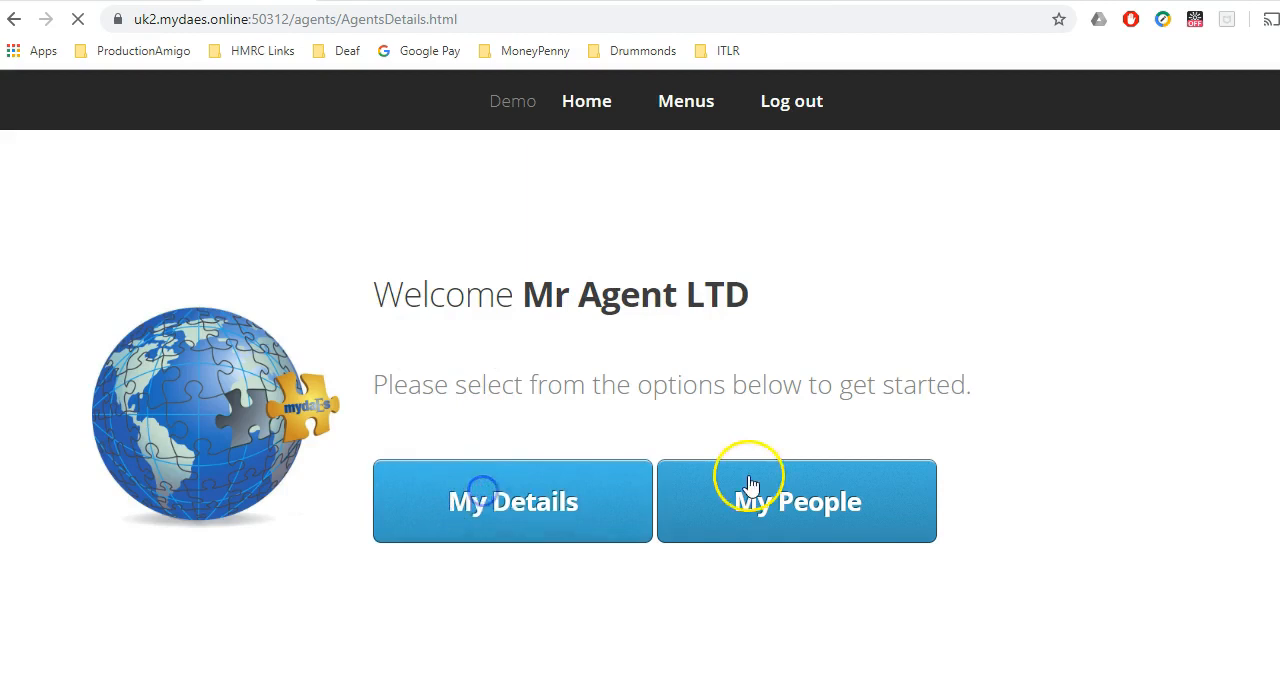
# Examine the general and banking details on the agent's My Details page, and return to the portal home to open My People.
pyautogui.scroll(-1, 1163, 278)
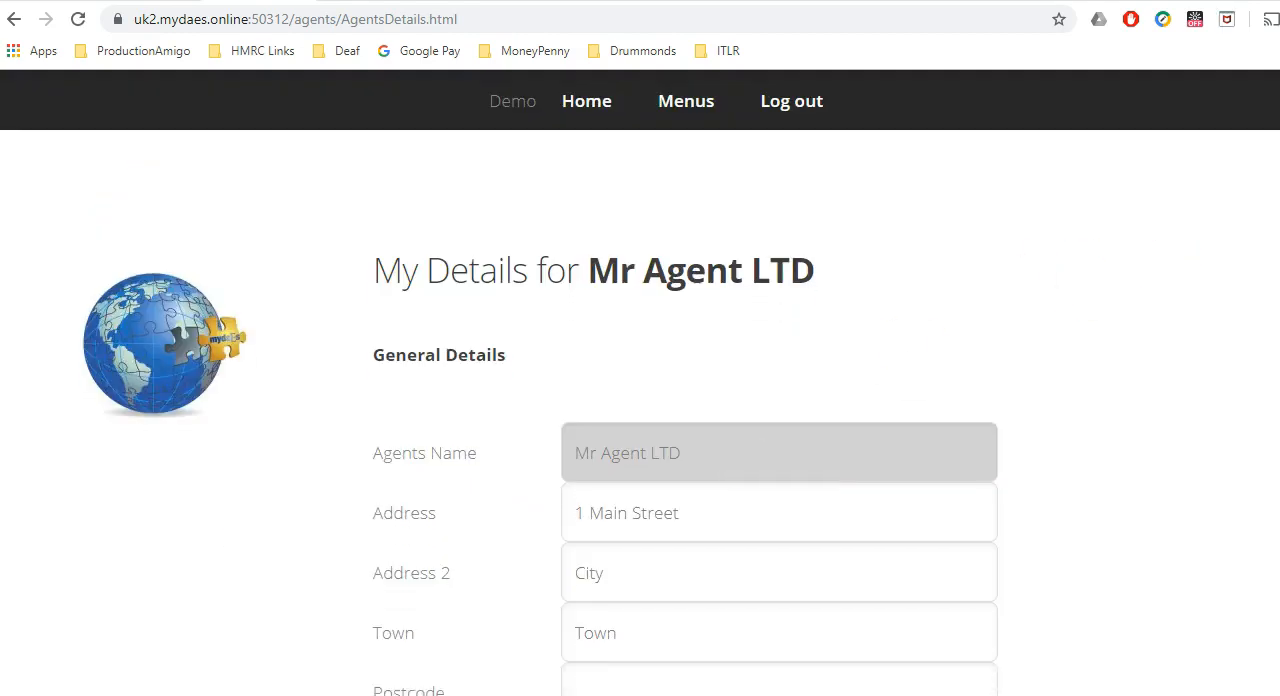
pyautogui.scroll(-2, 640, 400)
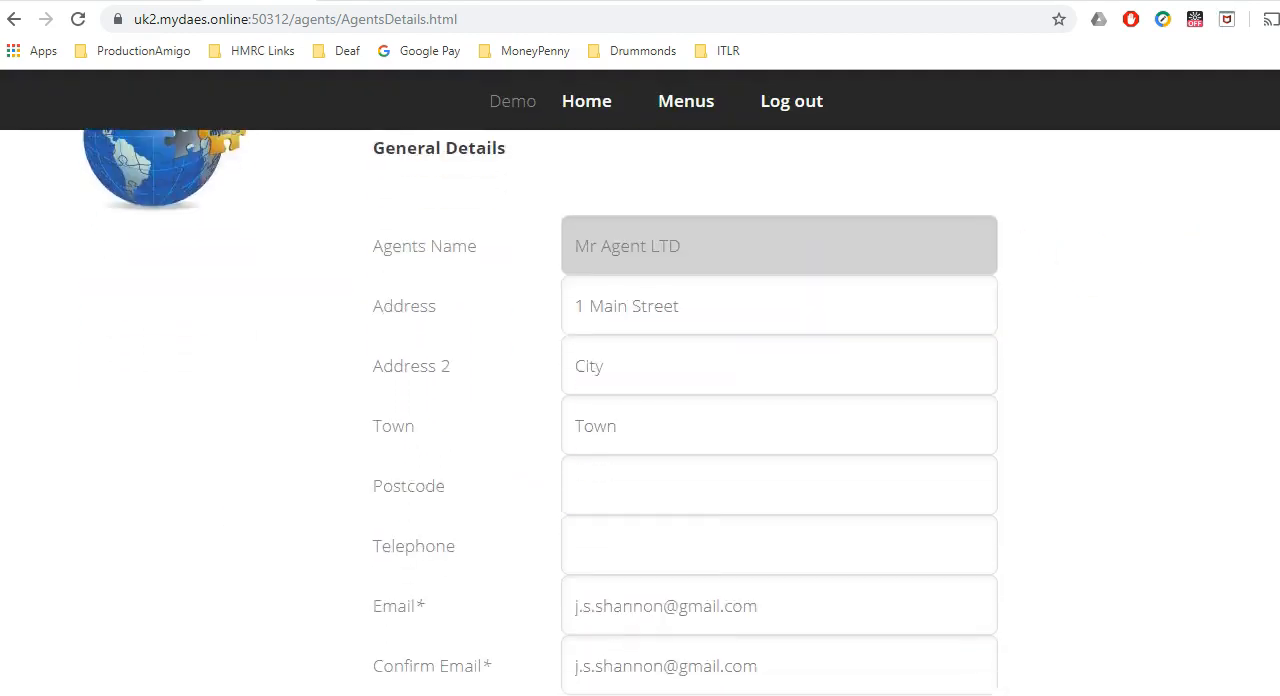
pyautogui.scroll(-3, 640, 400)
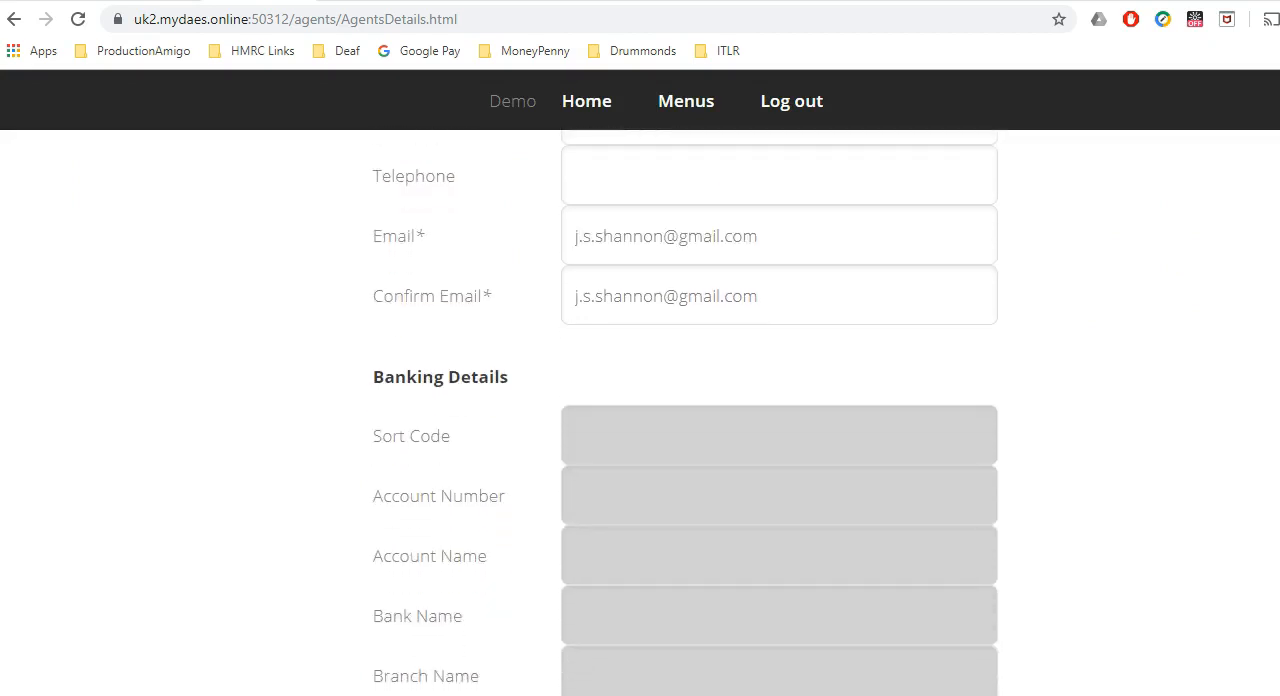
pyautogui.scroll(-1, 685, 413)
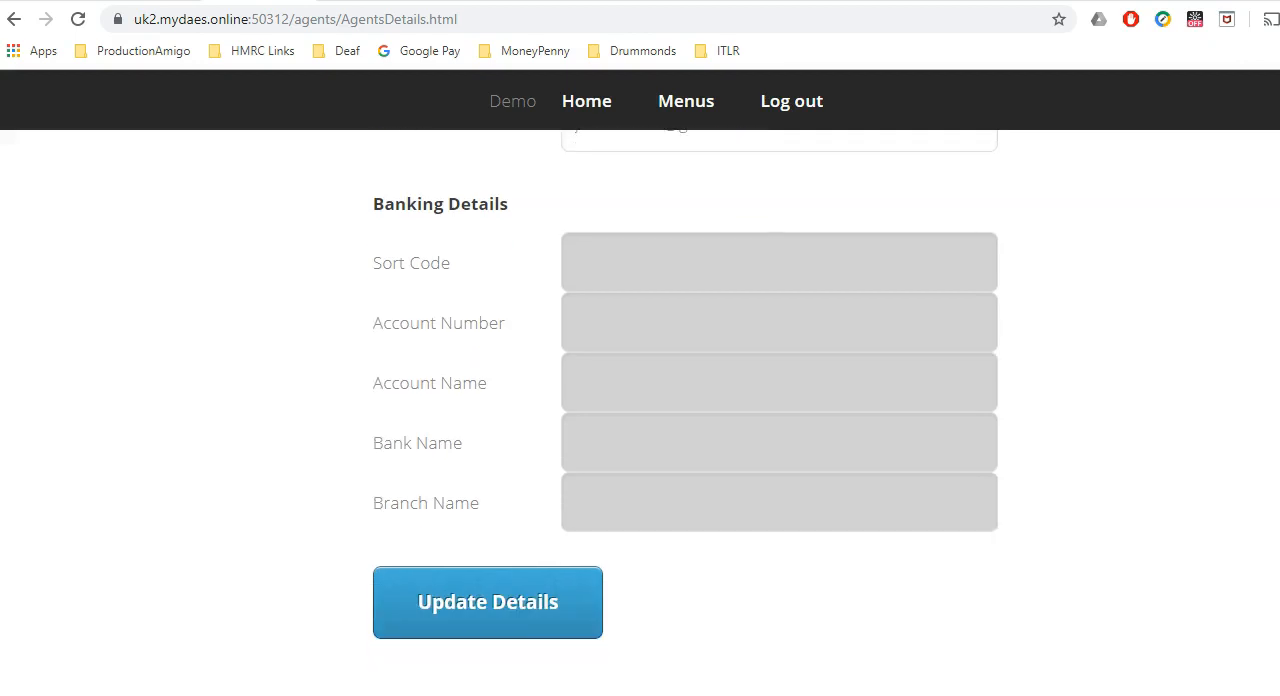
pyautogui.scroll(5, 550, 285)
pyautogui.click(586, 106)
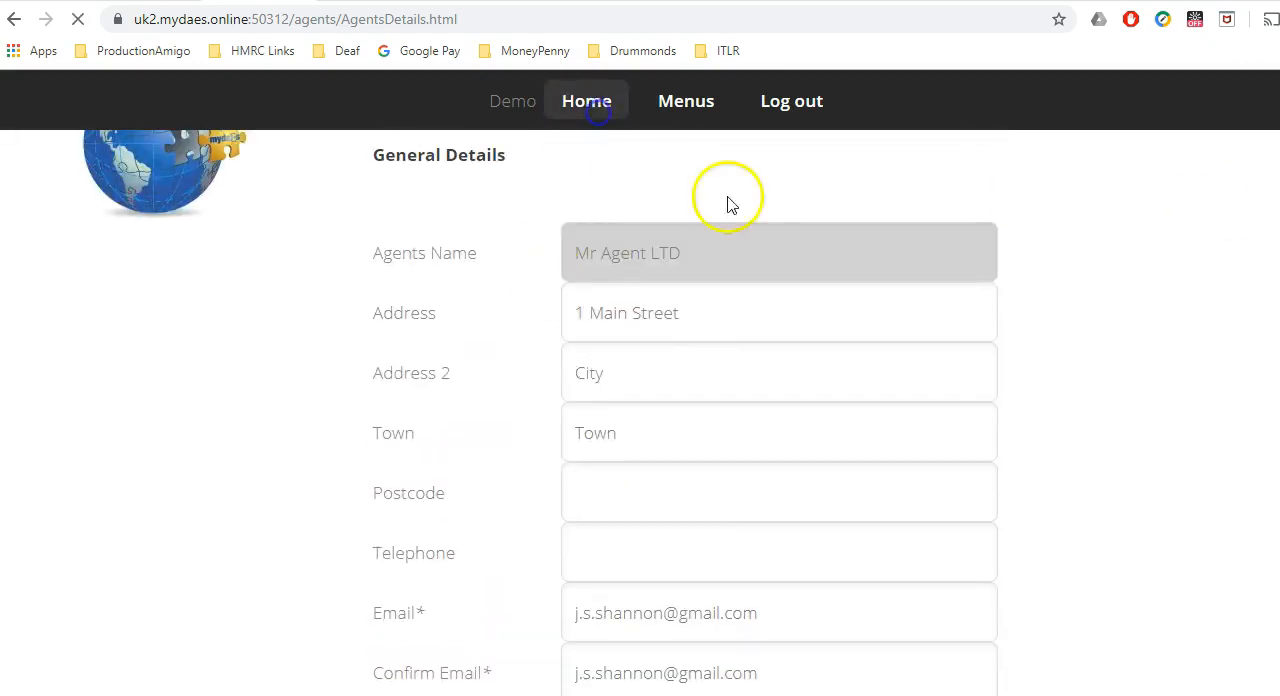
pyautogui.click(789, 502)
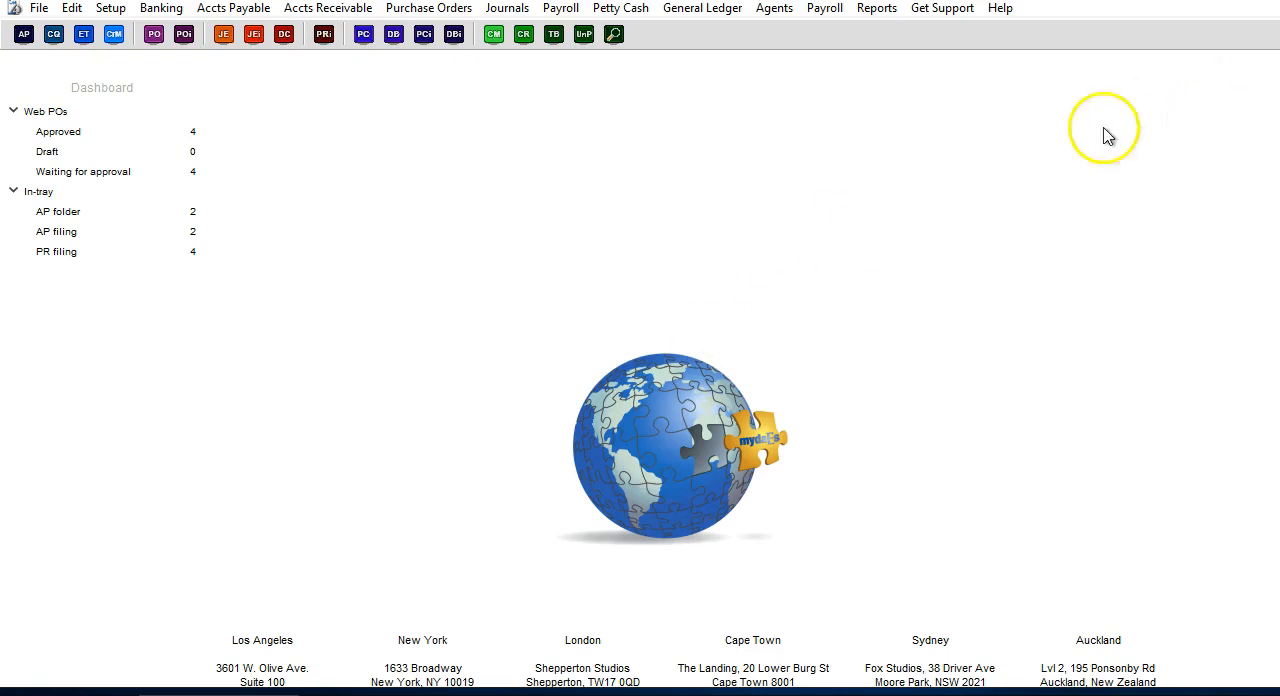
# Switch to the mydaEs desktop application and open the third crew member's record in the payroll Master File.
pyautogui.click(834, 12)
pyautogui.click(840, 31)
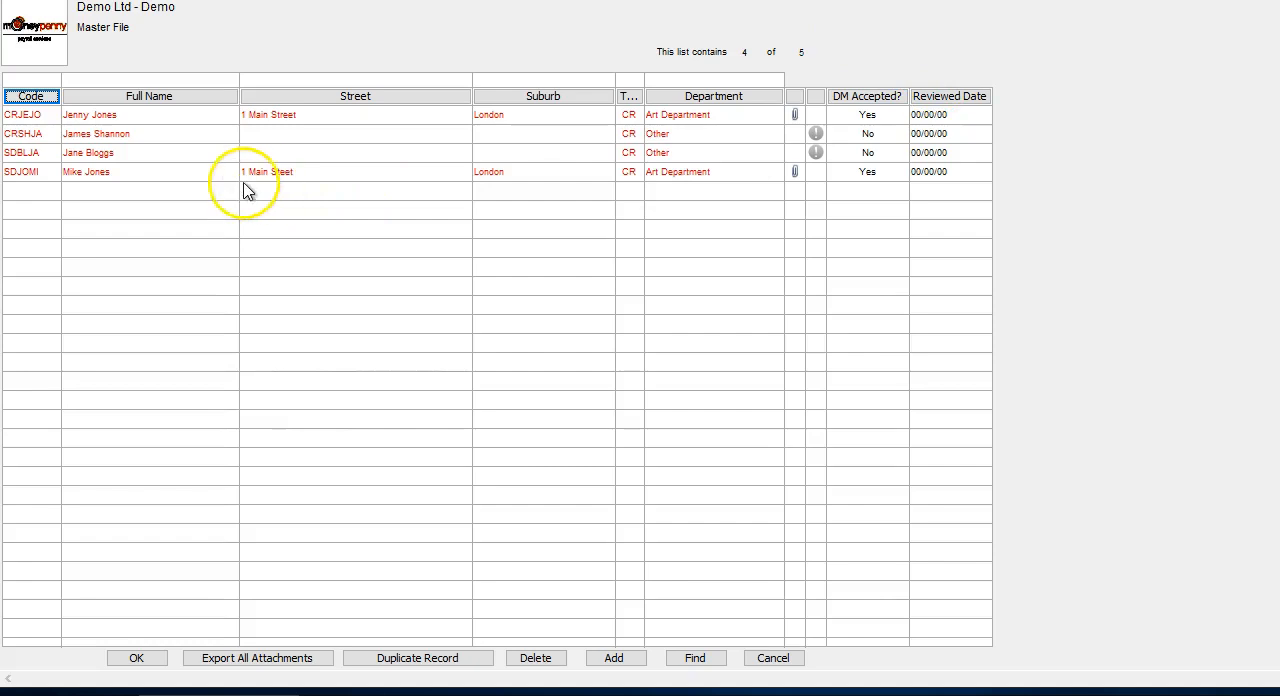
pyautogui.click(213, 156)
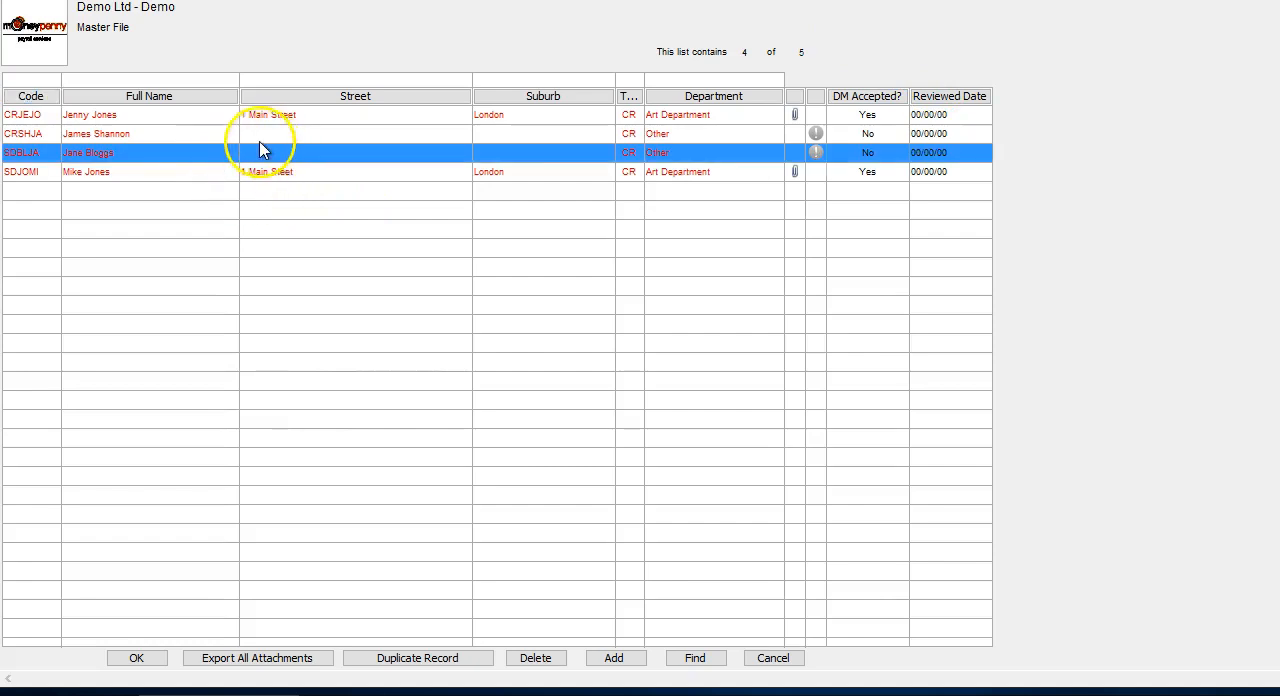
pyautogui.click(258, 135)
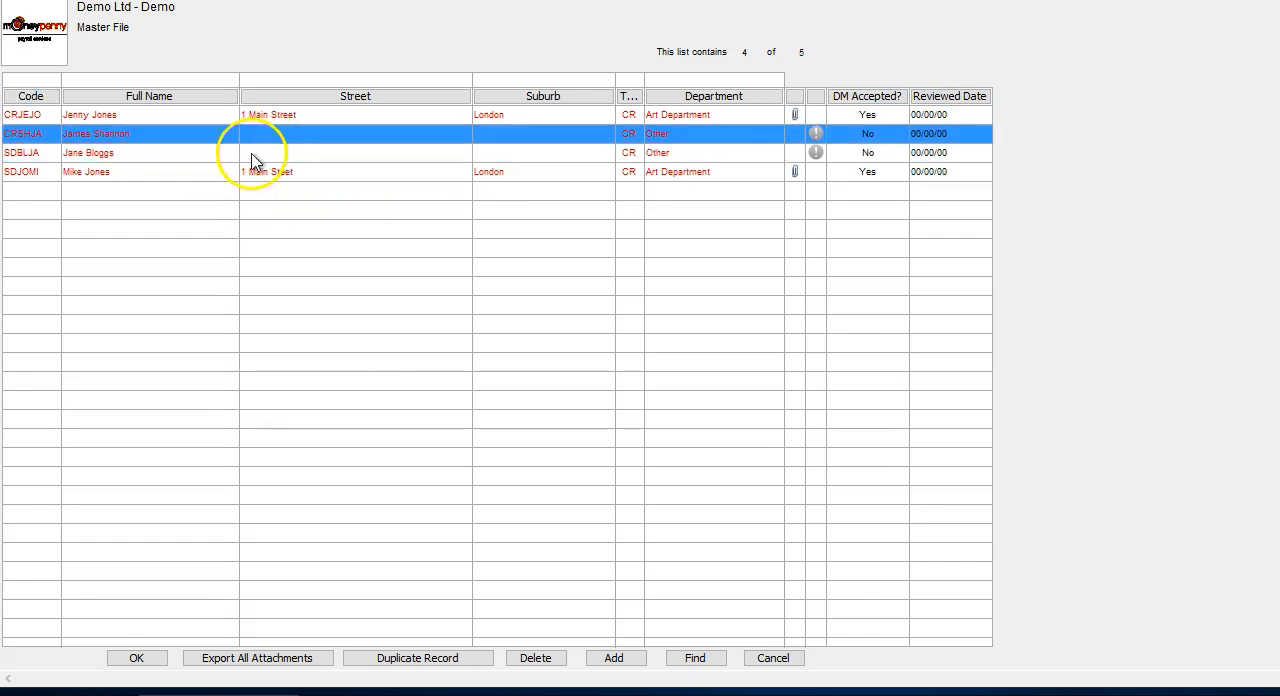
pyautogui.click(250, 151)
pyautogui.click(242, 135)
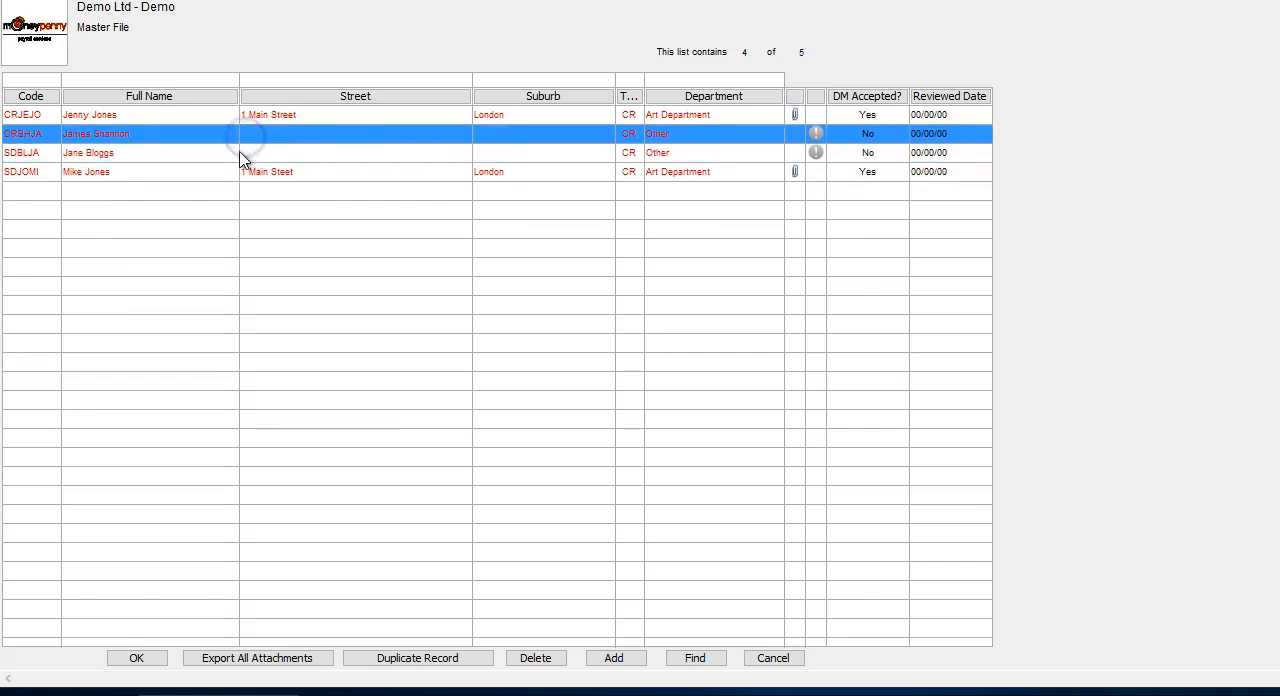
pyautogui.click(240, 152)
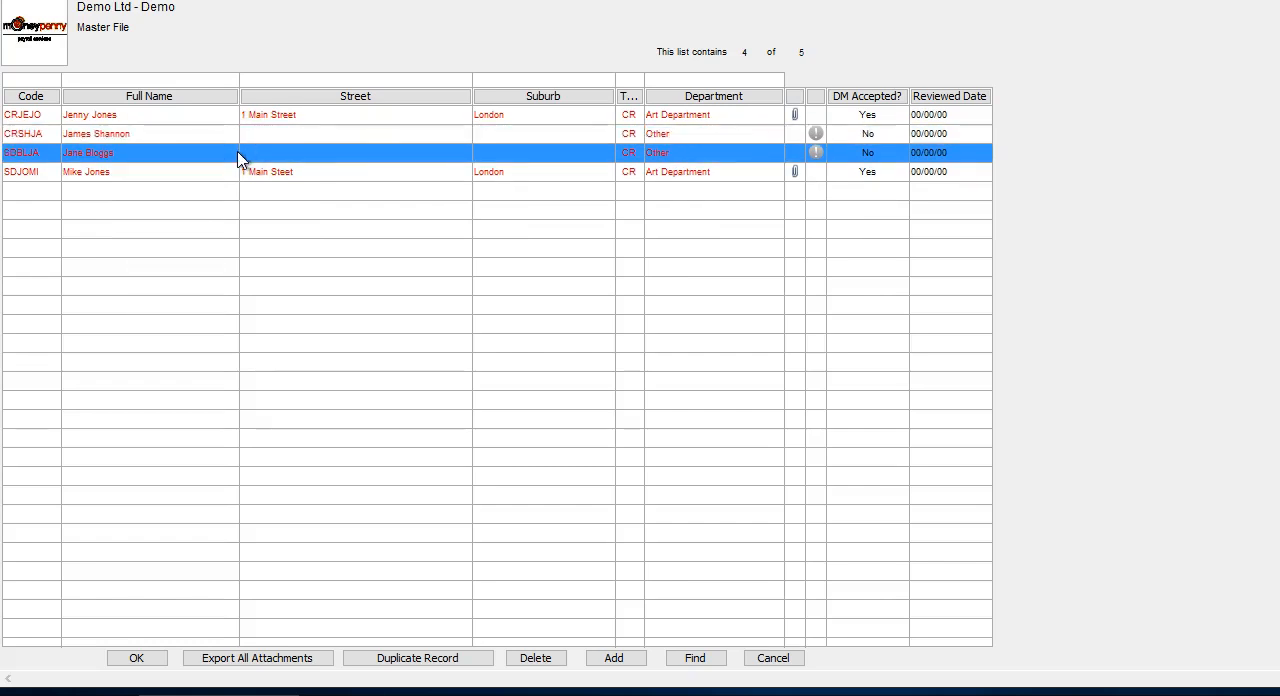
pyautogui.click(239, 152)
pyautogui.doubleClick(239, 152)
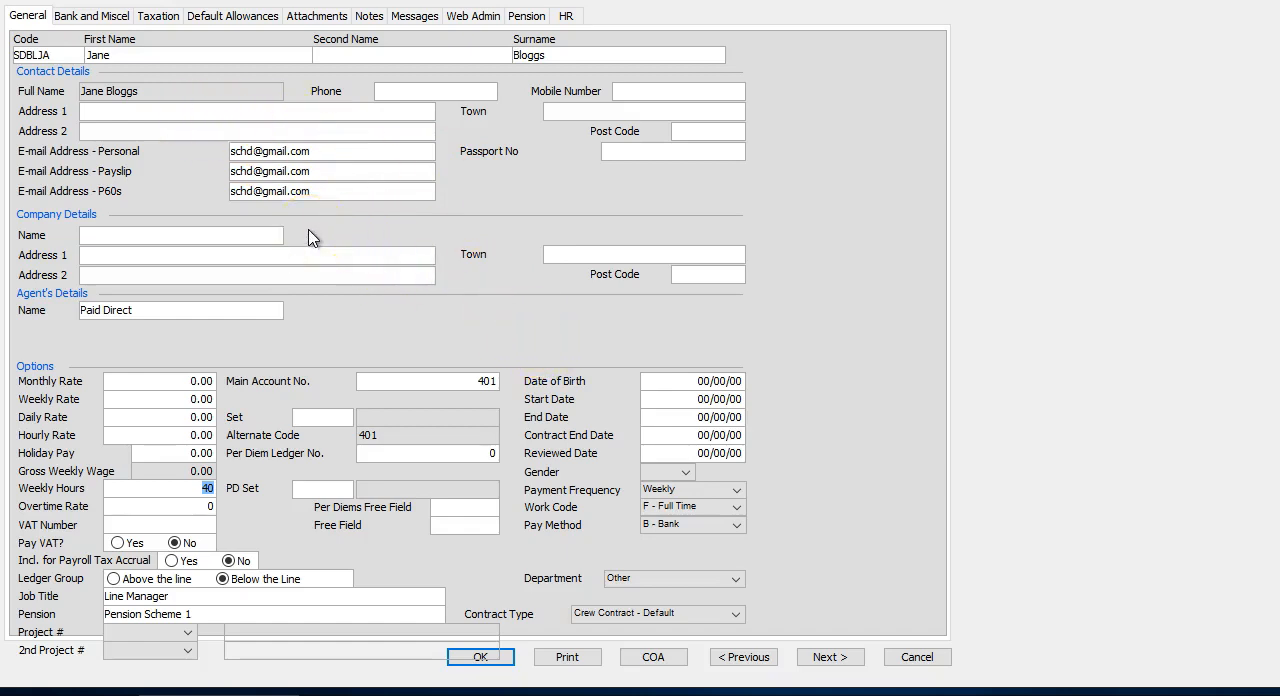
# Replace the agent in the crew member's Agent's Details by looking up all agents with "?" and choosing Mr Agent LTD.
pyautogui.moveTo(136, 310); pyautogui.dragTo(55, 318)
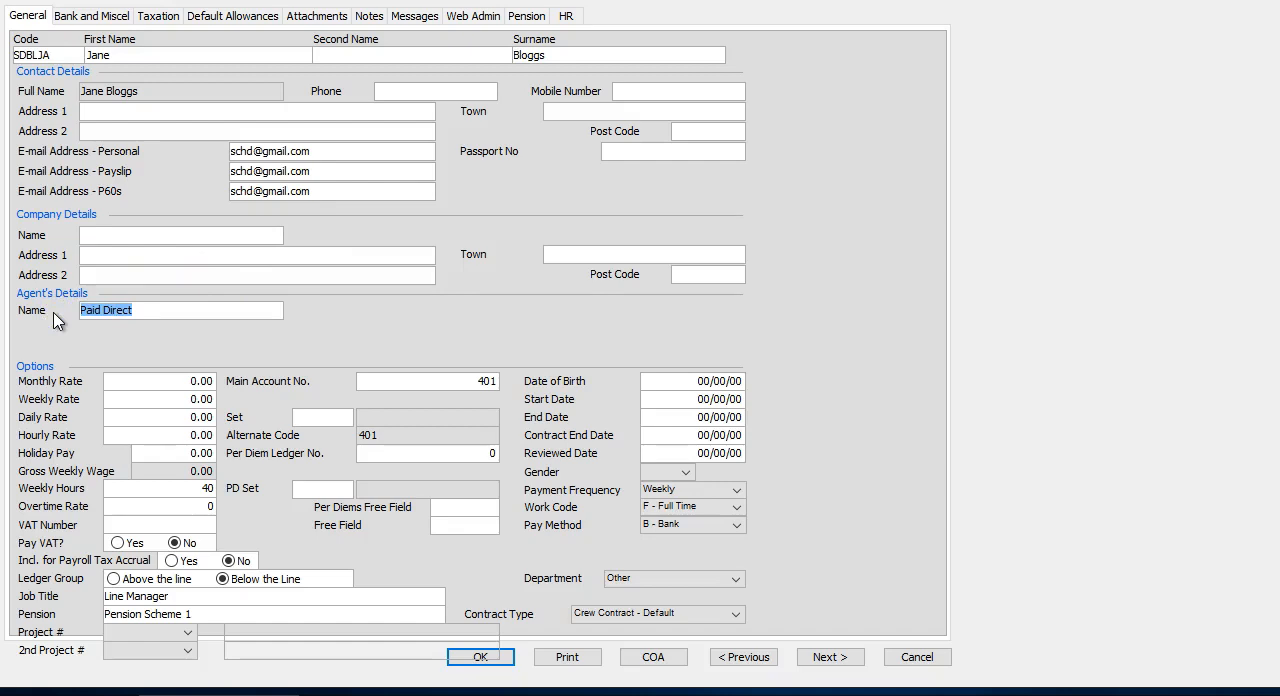
pyautogui.press('Delete')
pyautogui.write('?')
pyautogui.press('Tab')
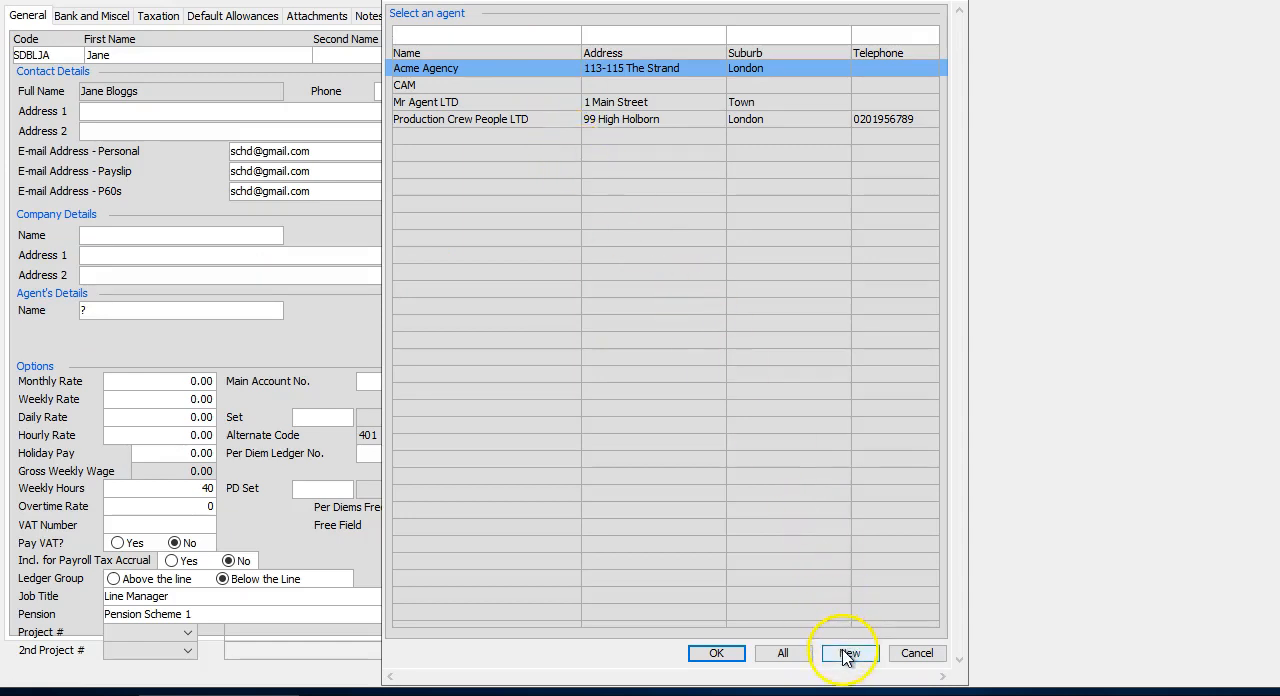
pyautogui.click(547, 102)
pyautogui.doubleClick(547, 102)
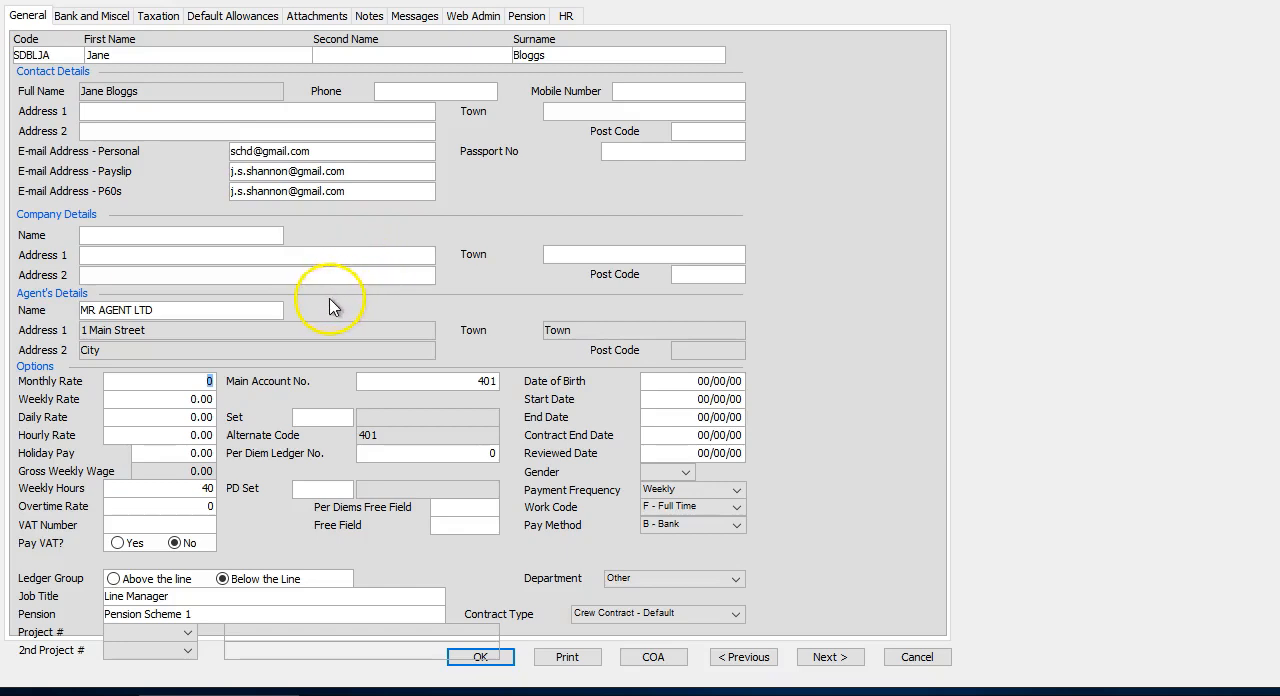
# Check the crew member's Bank and Miscel details against the General details, and save the record, accepting the alert.
pyautogui.click(97, 20)
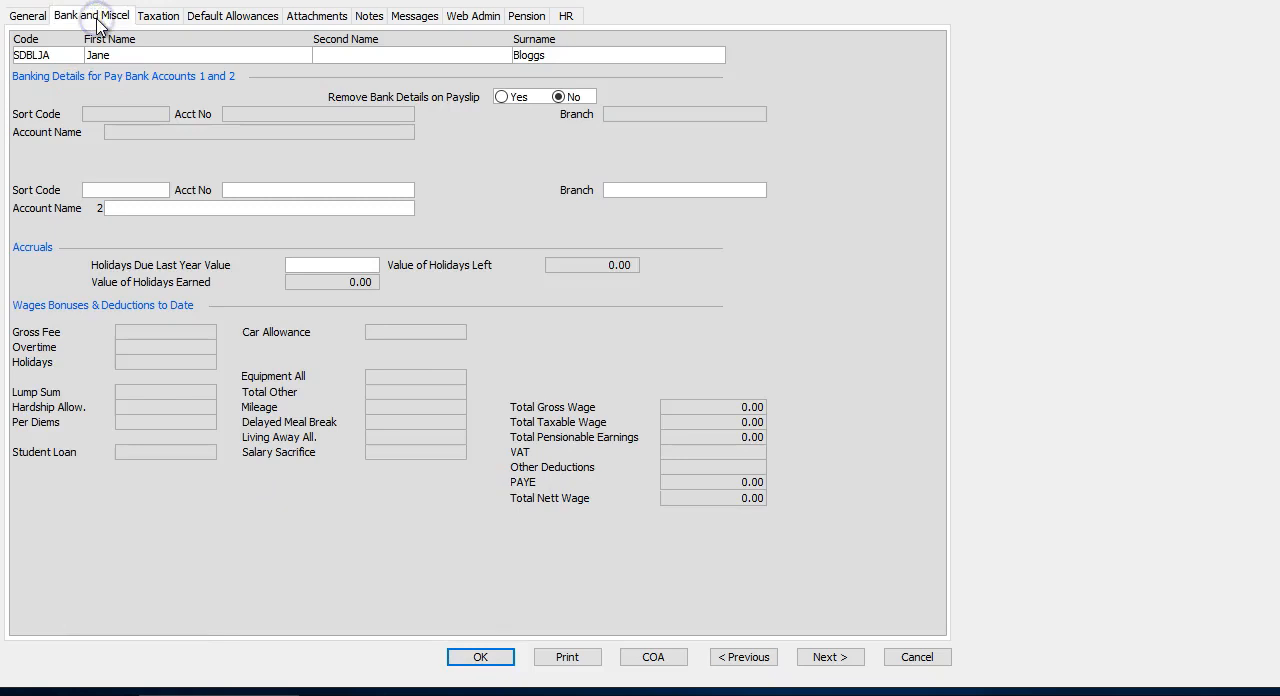
pyautogui.click(28, 17)
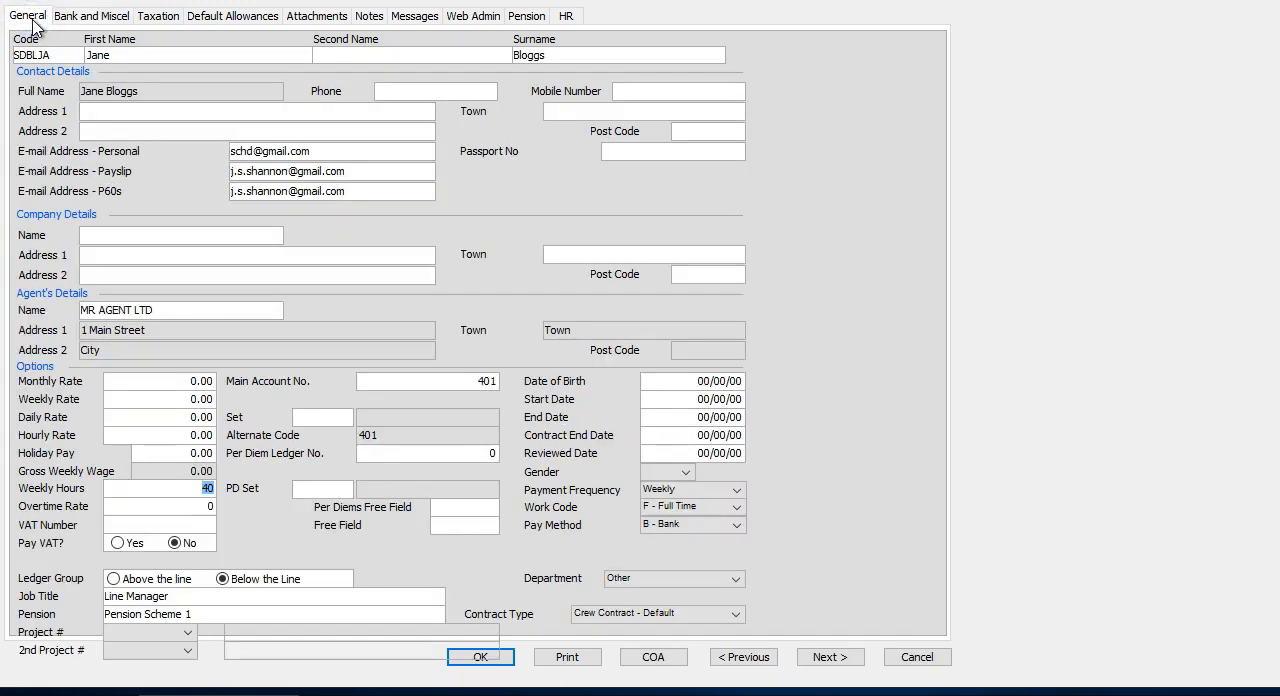
pyautogui.click(65, 20)
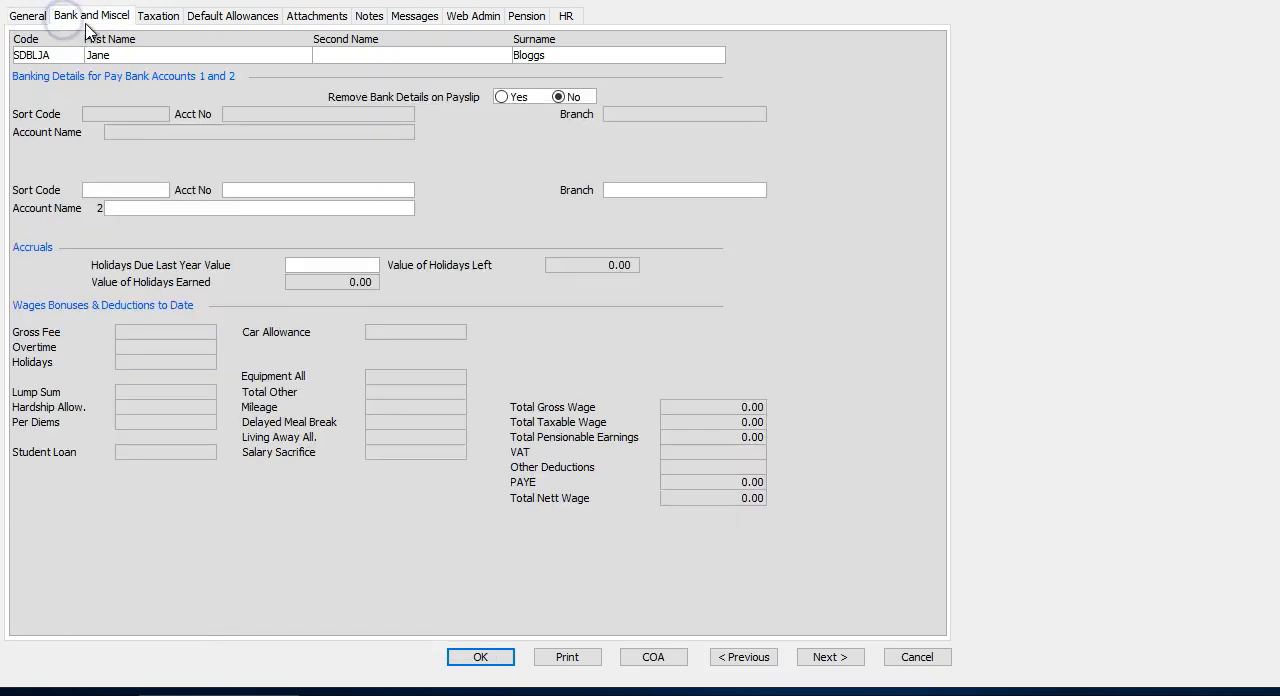
pyautogui.click(28, 17)
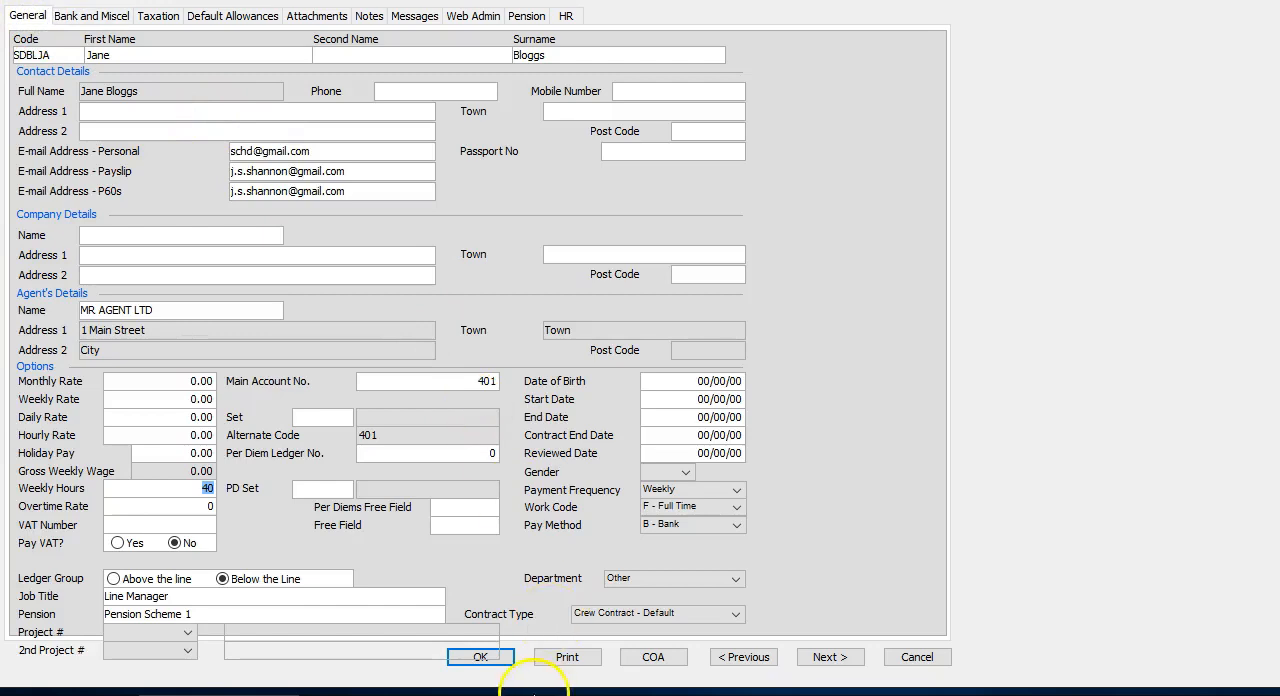
pyautogui.click(505, 662)
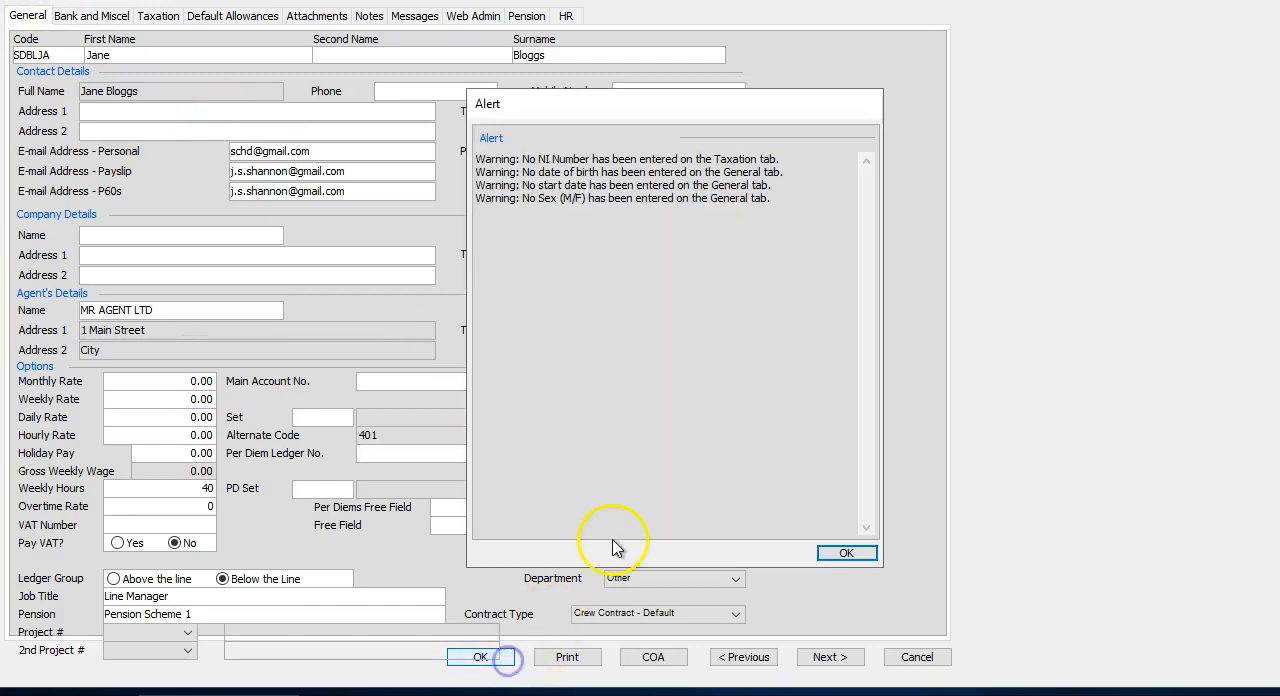
pyautogui.click(848, 554)
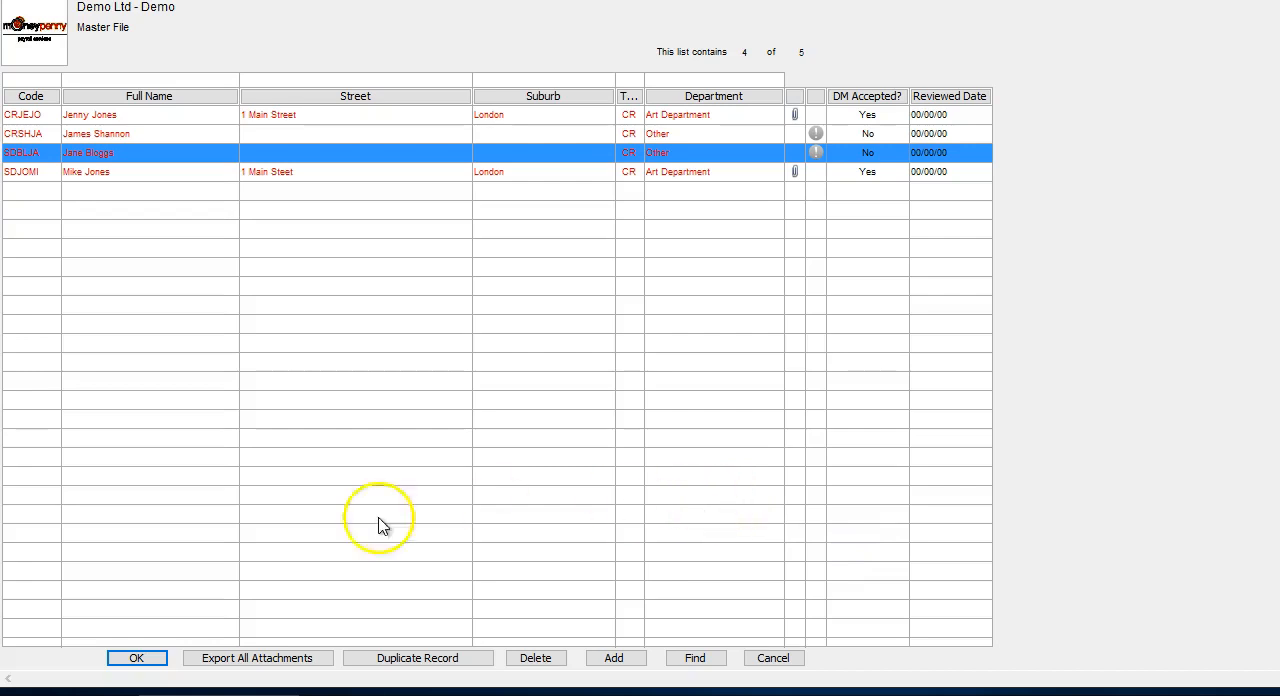
# Switch back to the agent portal in the browser and open Edit Details for the crew member listed under My People.
pyautogui.click(42, 690)
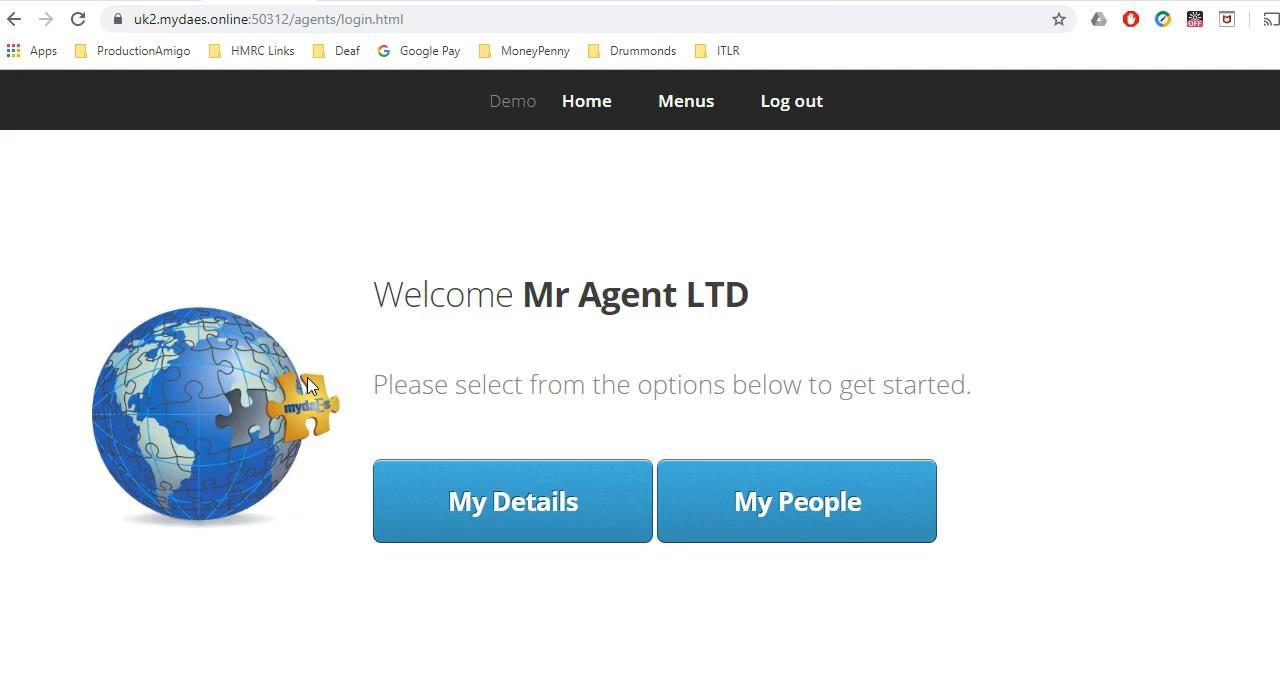
pyautogui.click(735, 496)
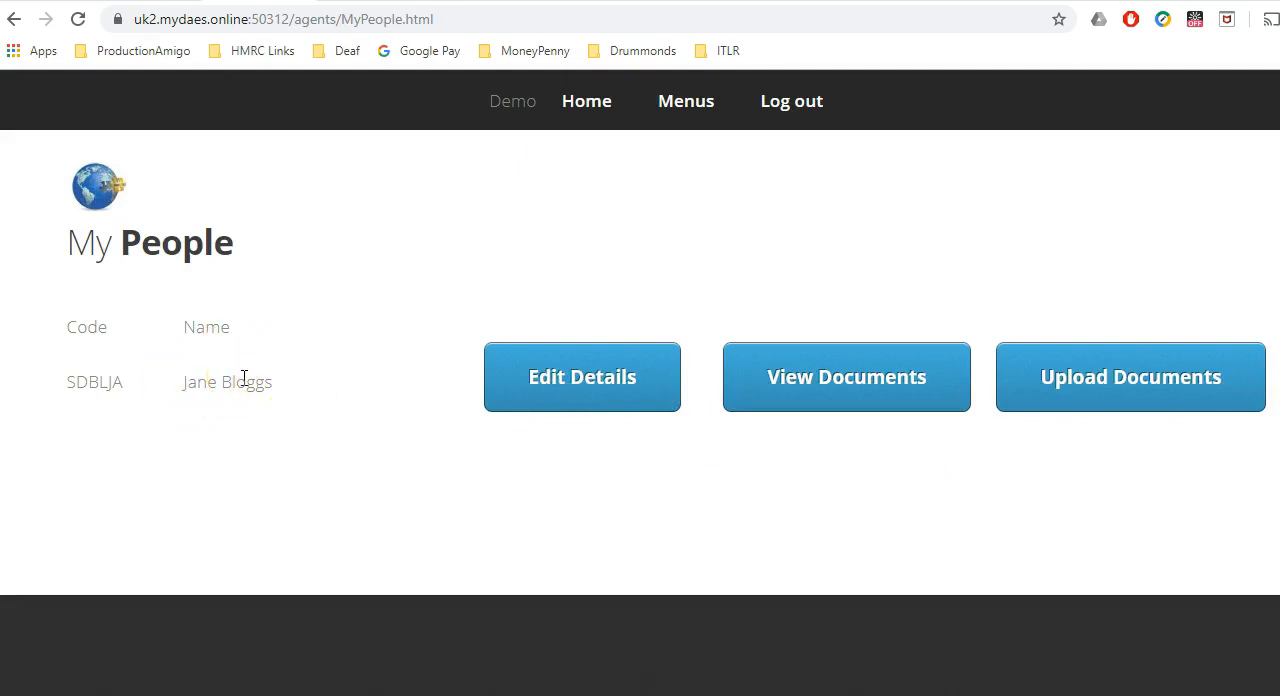
pyautogui.click(505, 383)
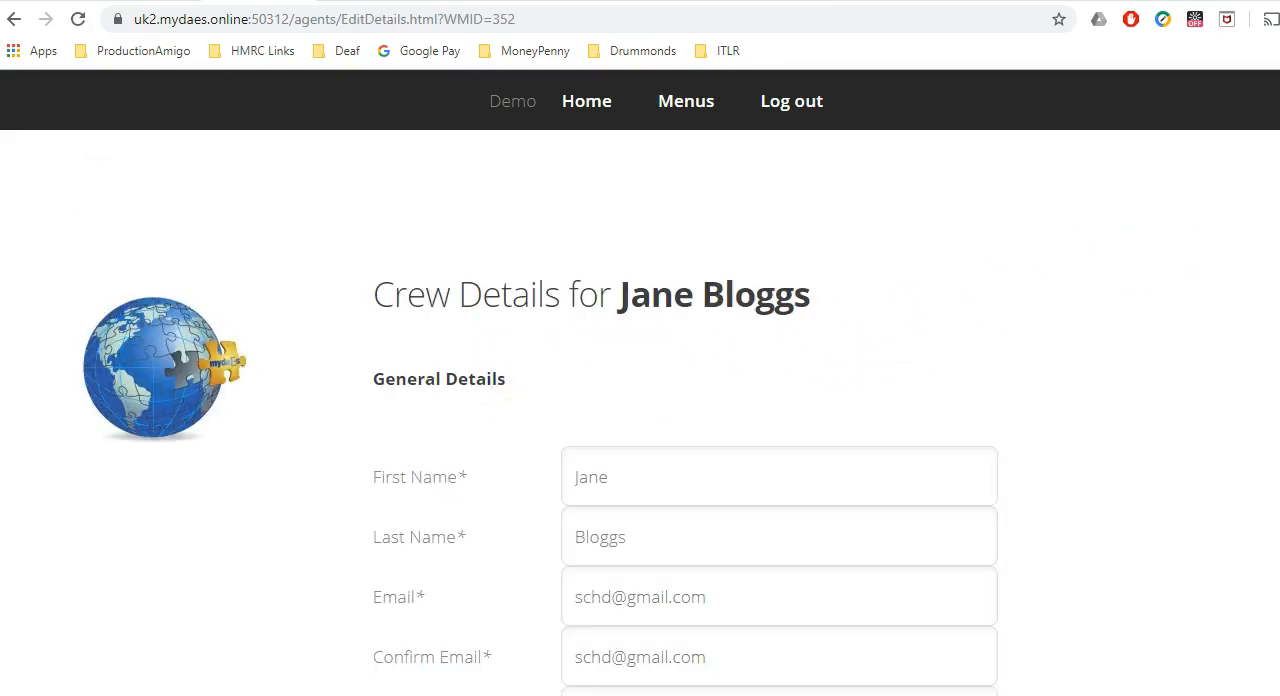
# Examine the crew details form, from general, emergency contact and company details through the tax statements to student loans.
pyautogui.scroll(-2, 640, 420)
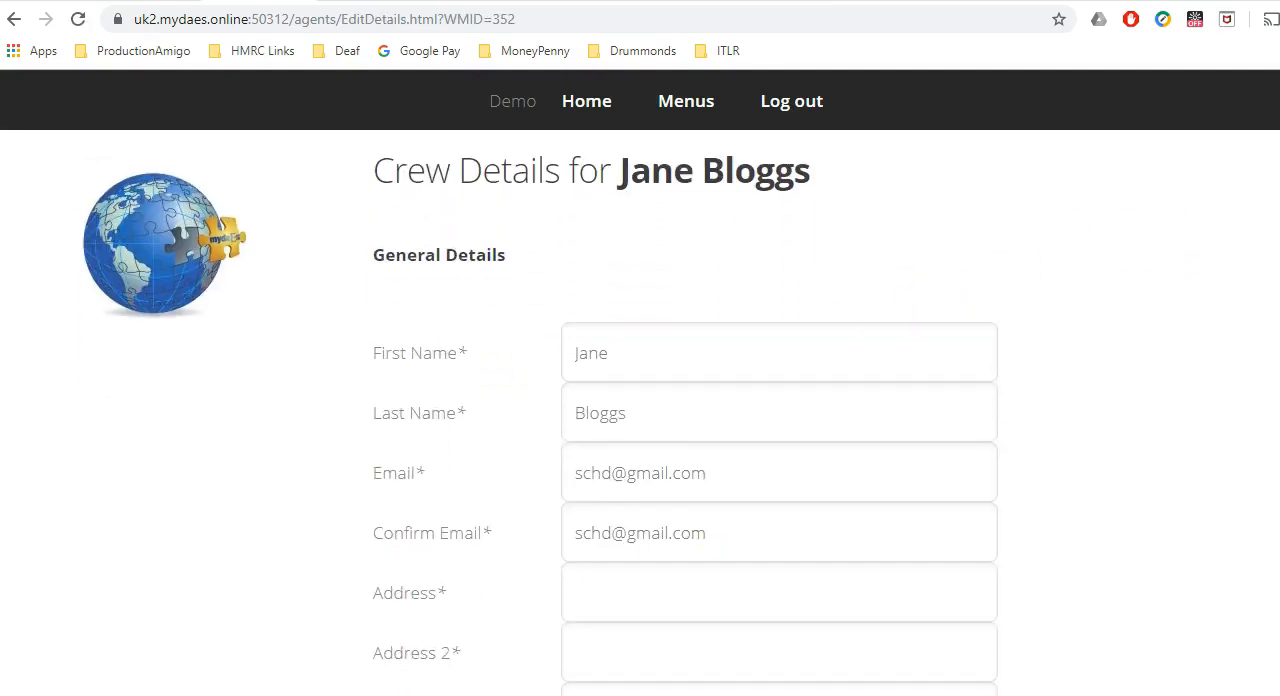
pyautogui.scroll(-3, 640, 420)
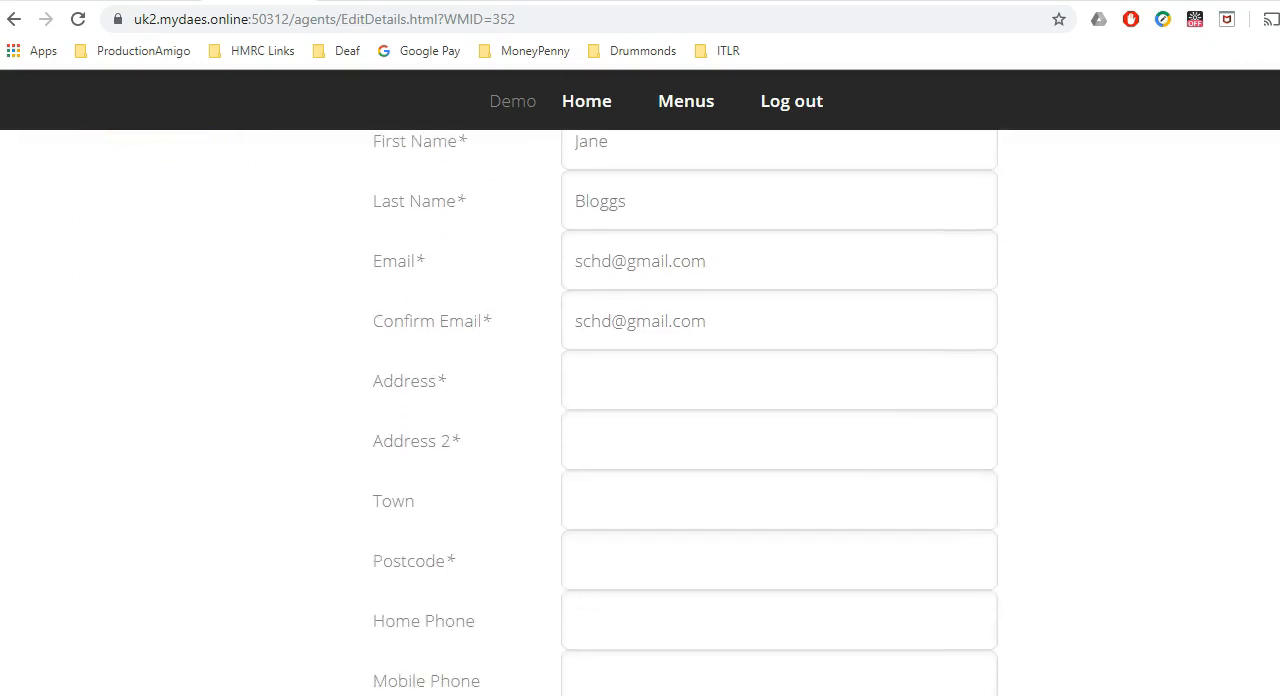
pyautogui.scroll(-2, 640, 420)
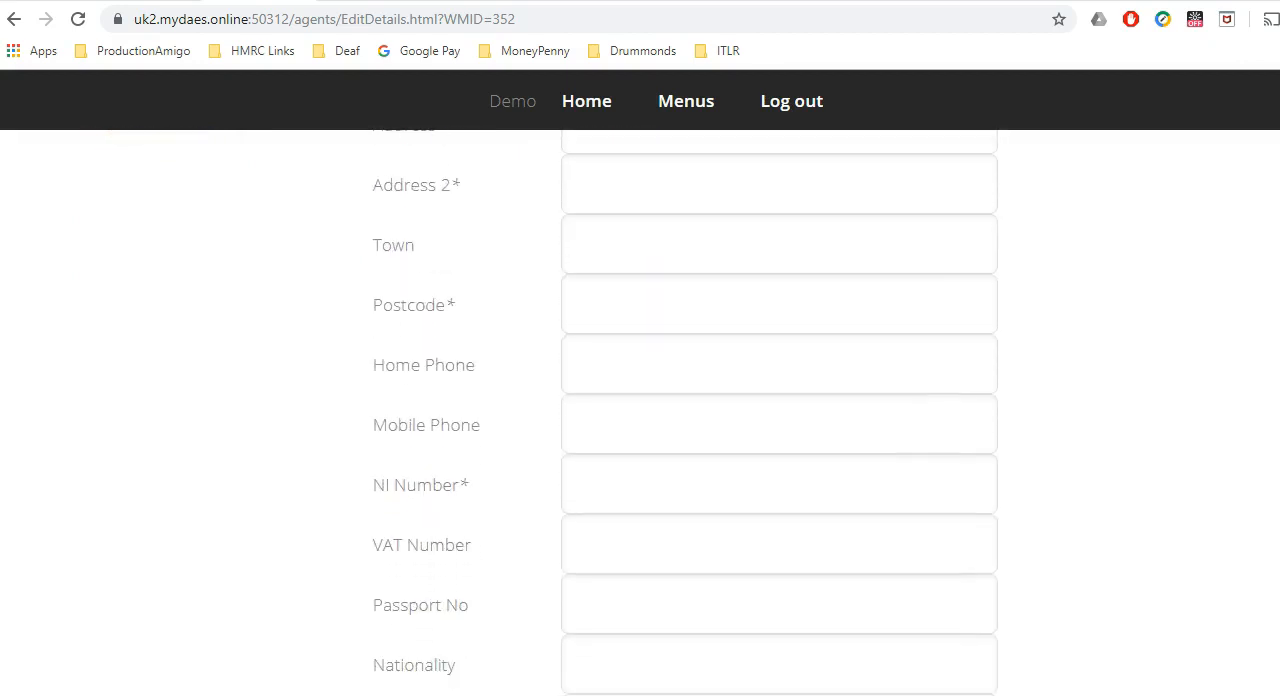
pyautogui.scroll(-1, 640, 420)
pyautogui.scroll(-1, 640, 420)
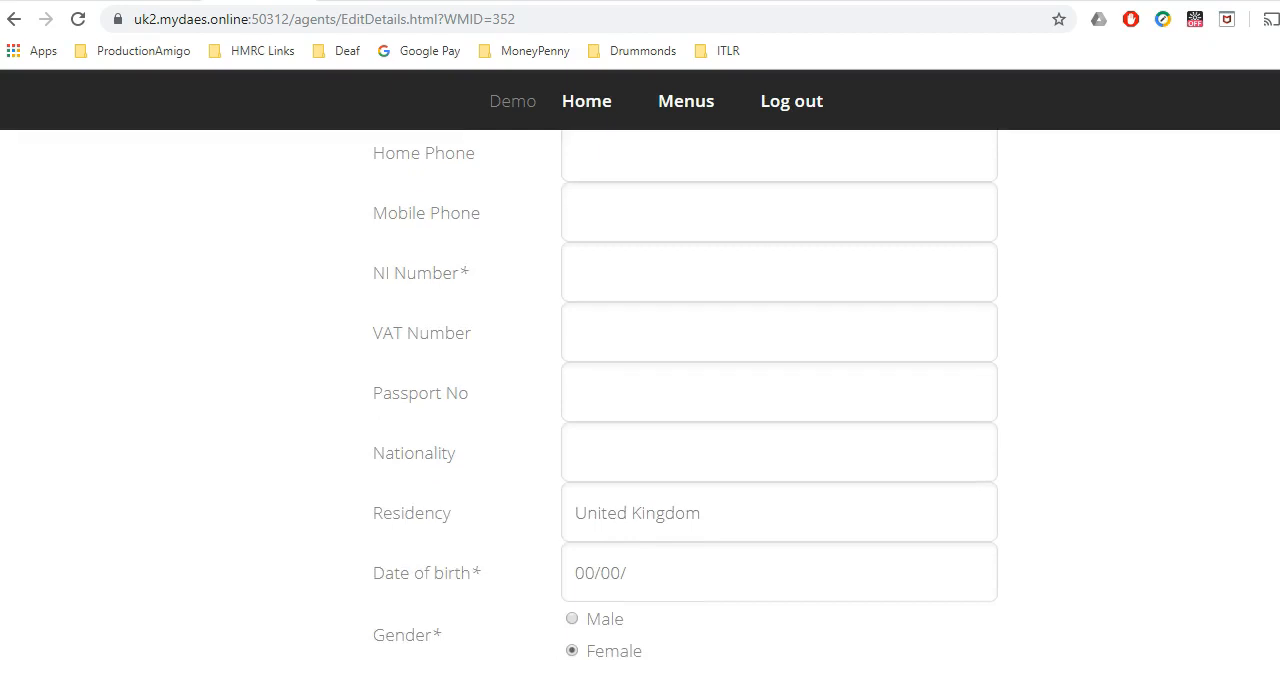
pyautogui.scroll(-2, 640, 420)
pyautogui.scroll(-1, 640, 420)
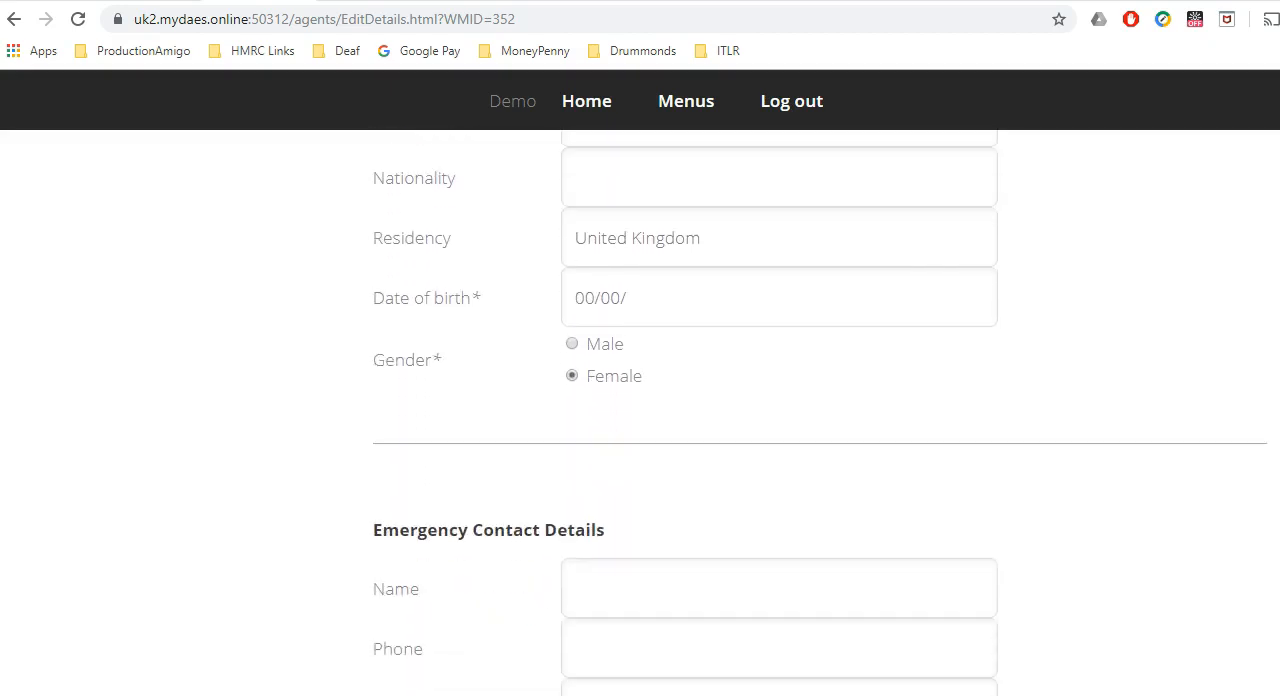
pyautogui.scroll(-1, 640, 420)
pyautogui.scroll(-5, 640, 420)
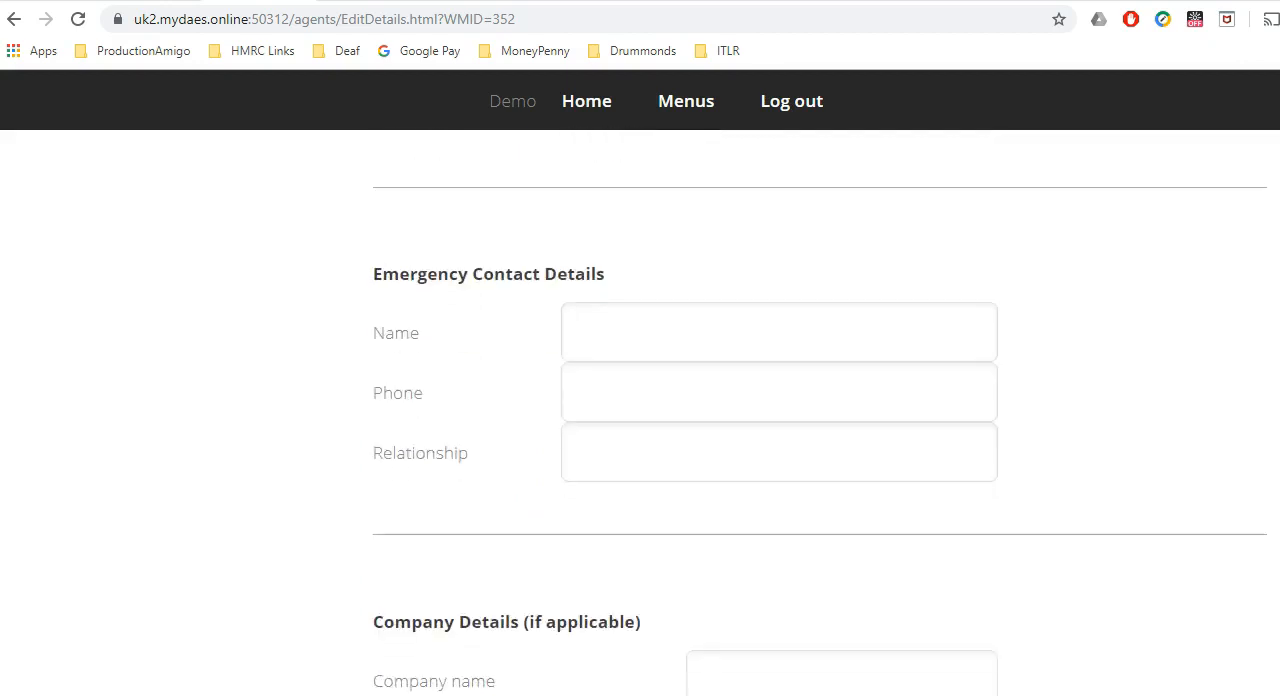
pyautogui.scroll(-4, 640, 420)
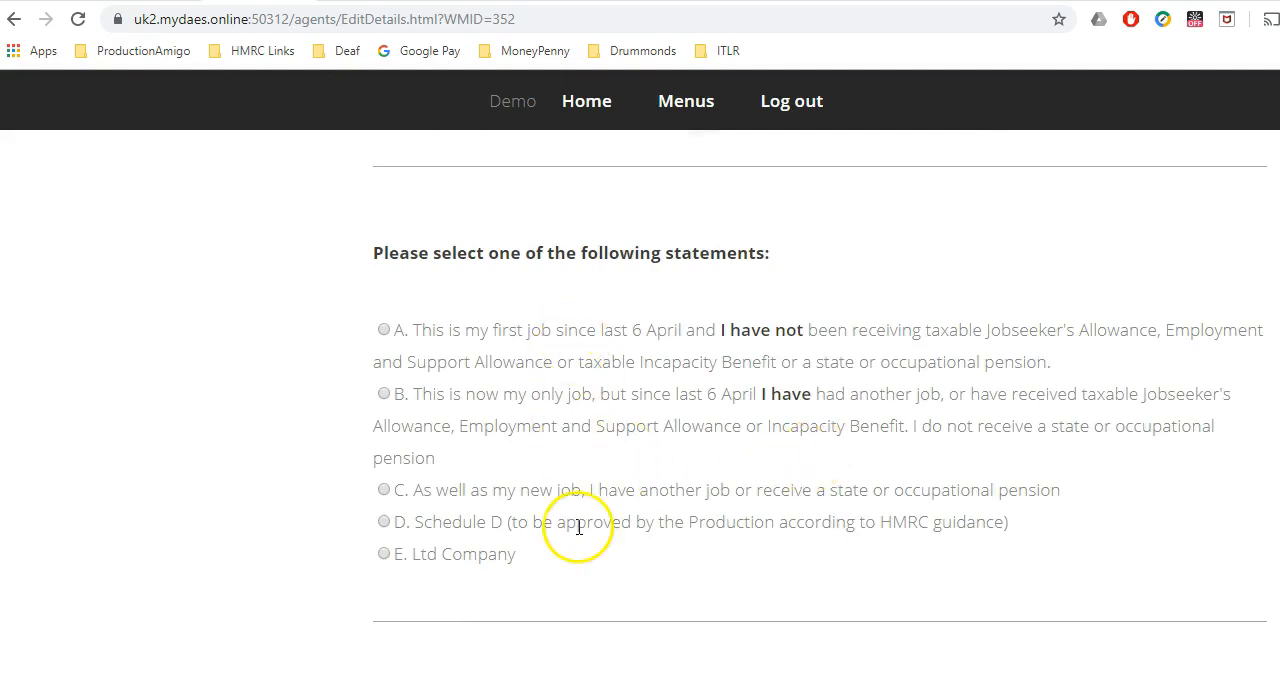
pyautogui.click(563, 588)
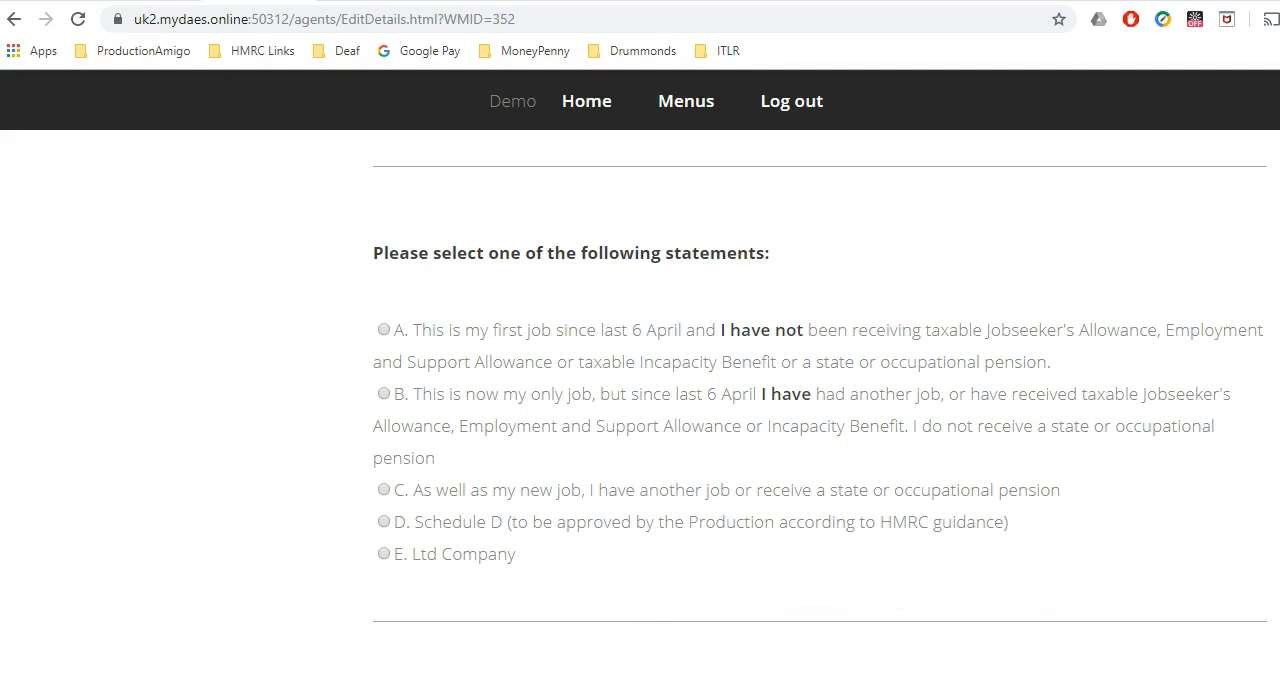
pyautogui.scroll(-4, 725, 254)
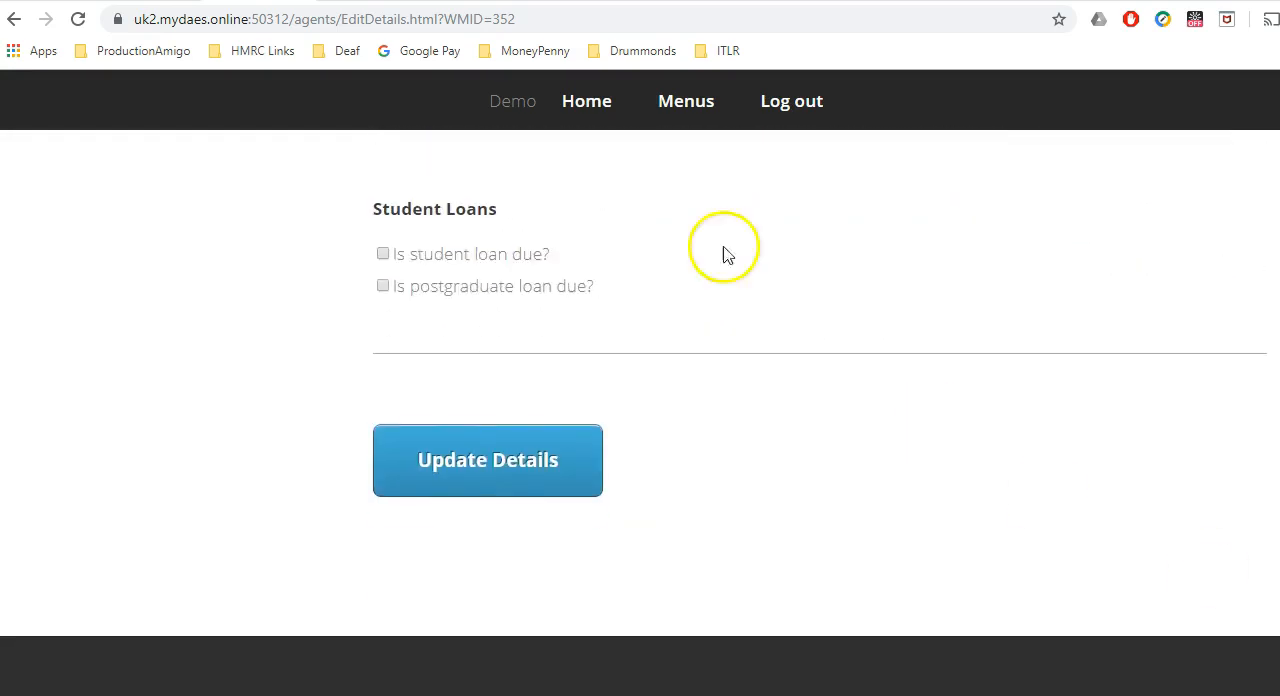
# Return to the portal home and reopen My People to reach the crew member's View Documents and Upload Documents options.
pyautogui.click(583, 101)
pyautogui.click(744, 490)
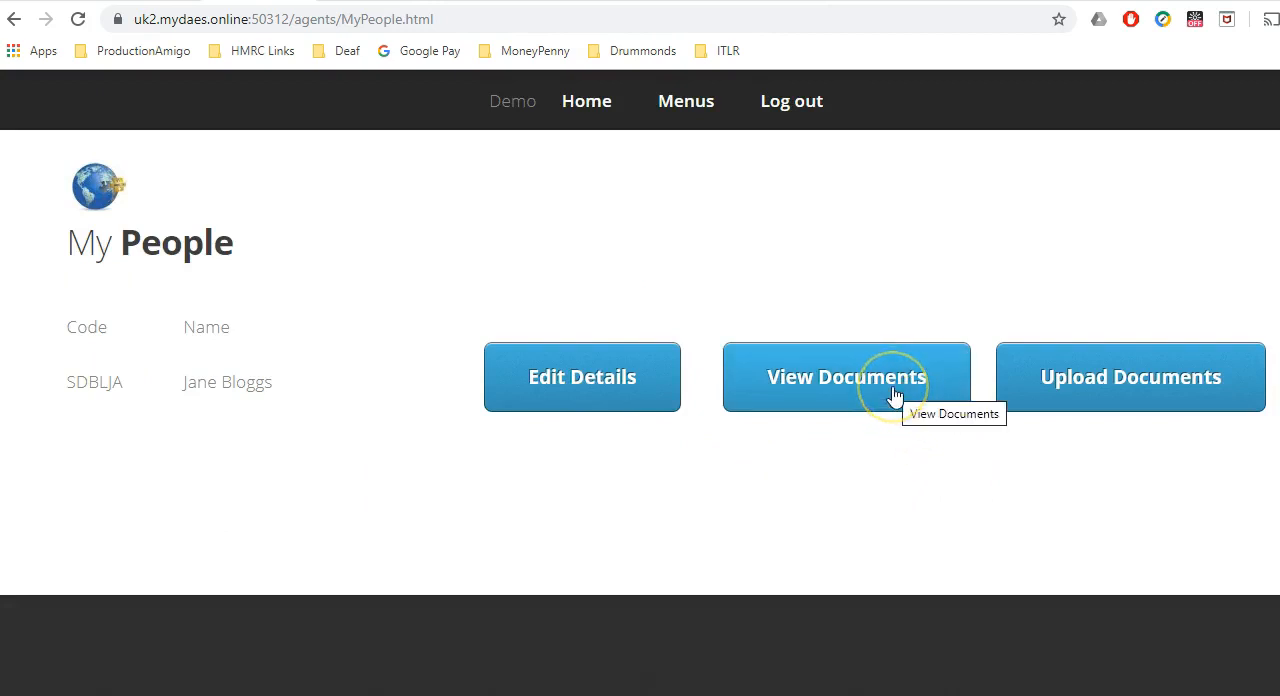
pyautogui.click(1023, 395)
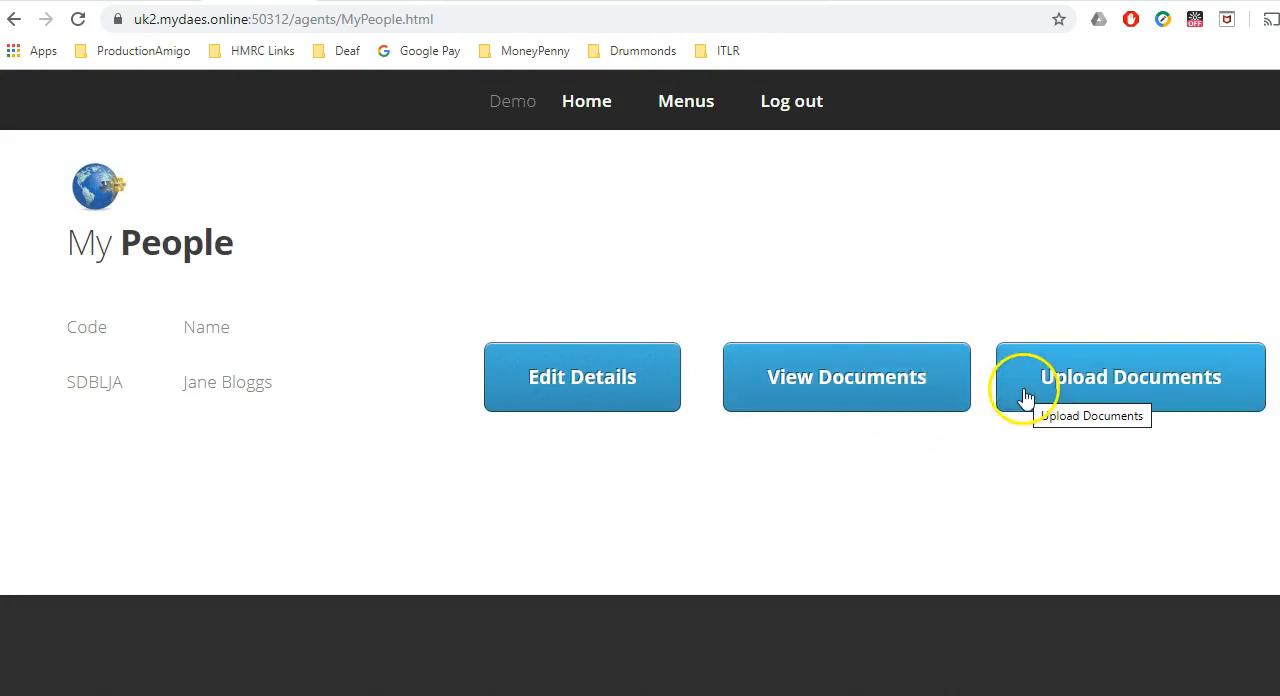
# Examine the crew member's Upload Documents form, from PAYE, Schedule D and Ltd Company to Other, and return to the portal home.
pyautogui.click(1023, 395)
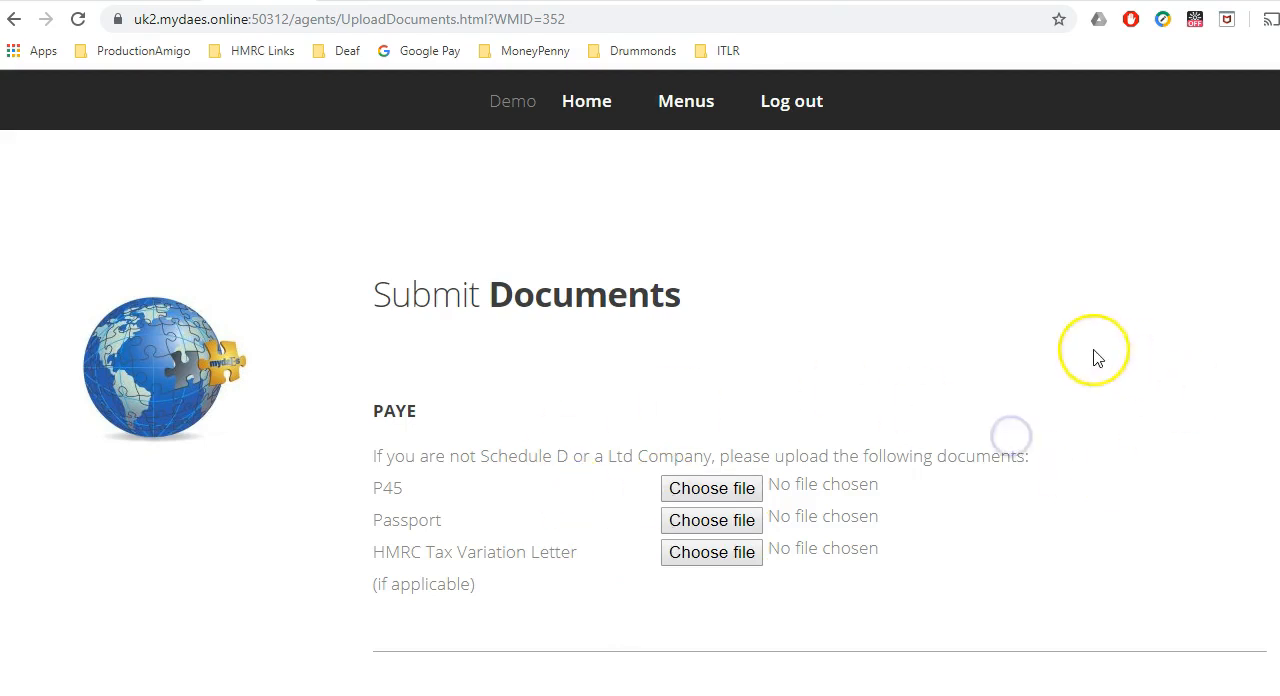
pyautogui.scroll(-5, 820, 412)
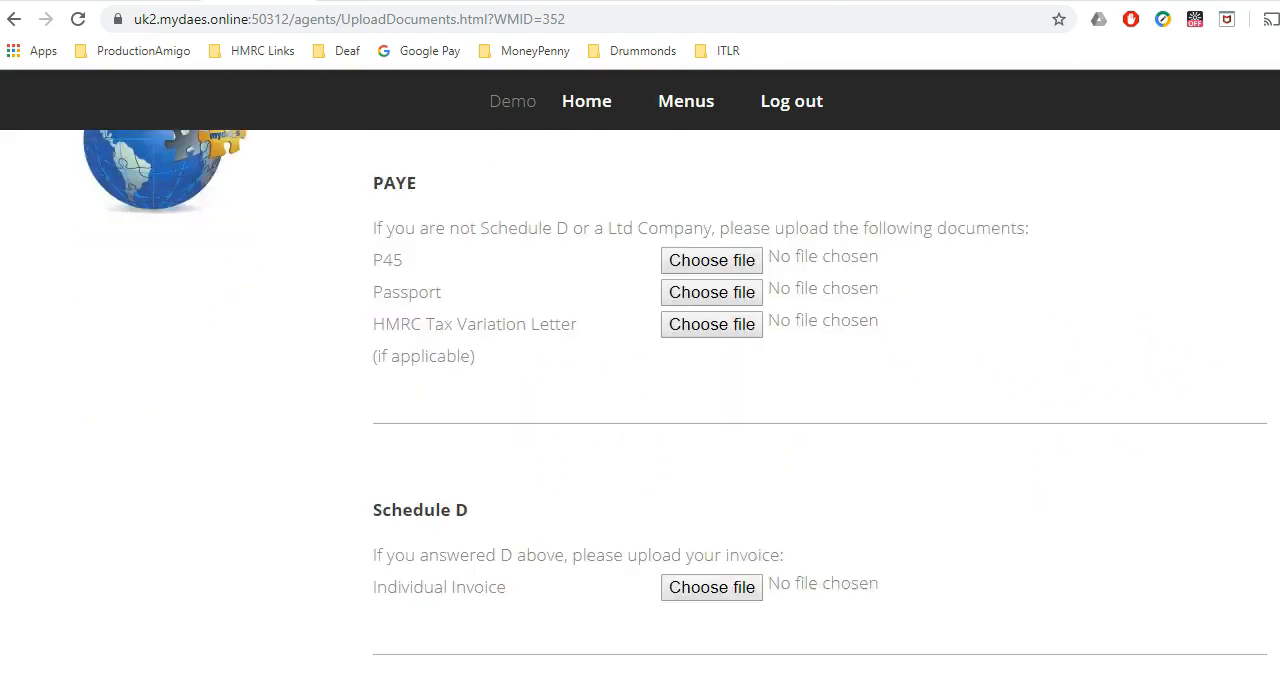
pyautogui.scroll(-1, 820, 412)
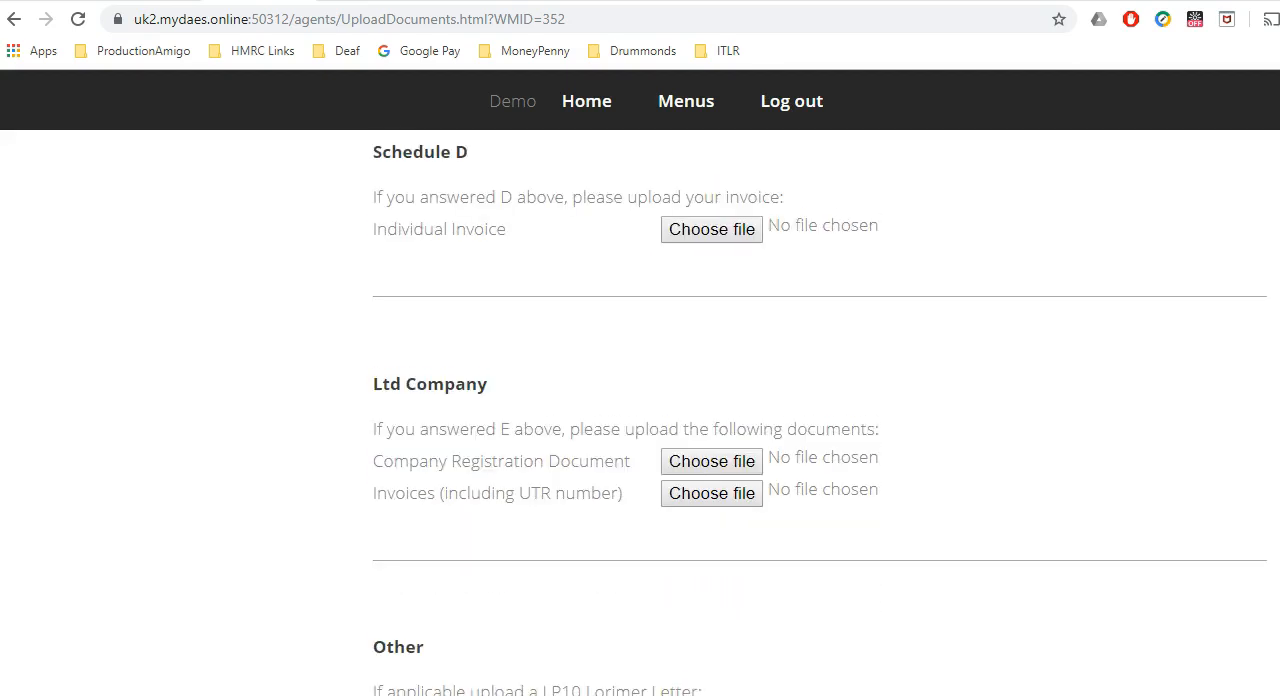
pyautogui.scroll(-1, 820, 412)
pyautogui.scroll(-5, 820, 412)
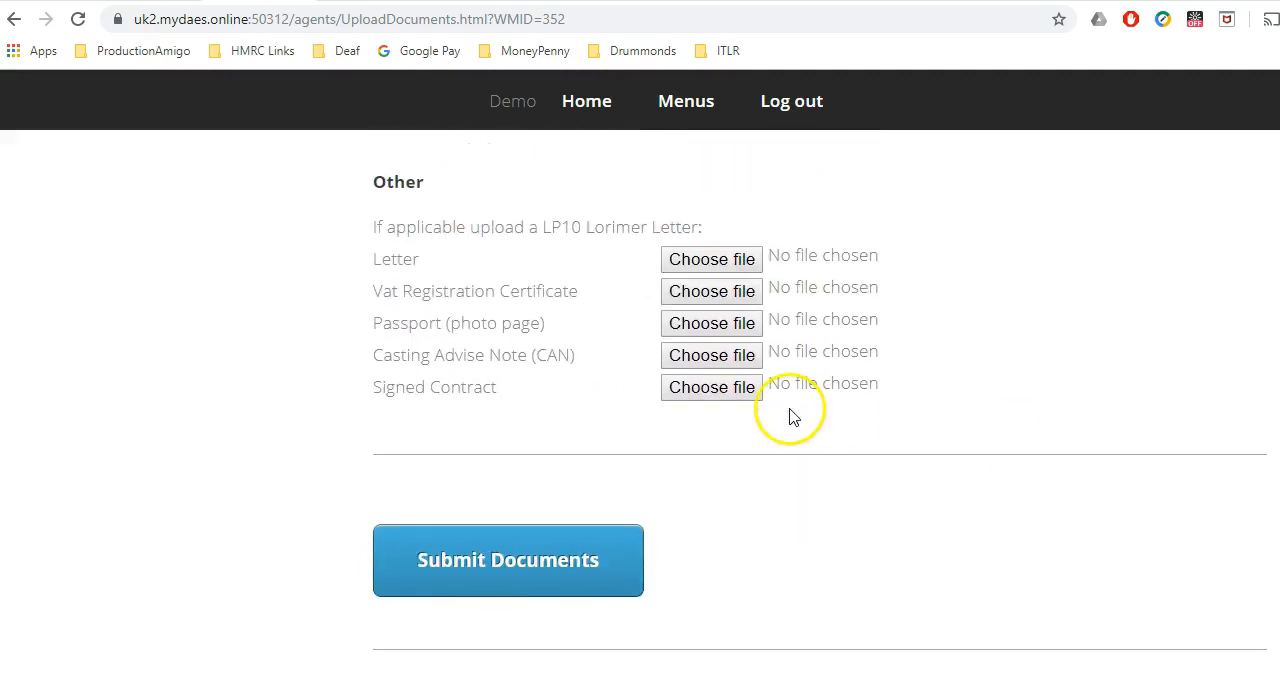
pyautogui.click(578, 100)
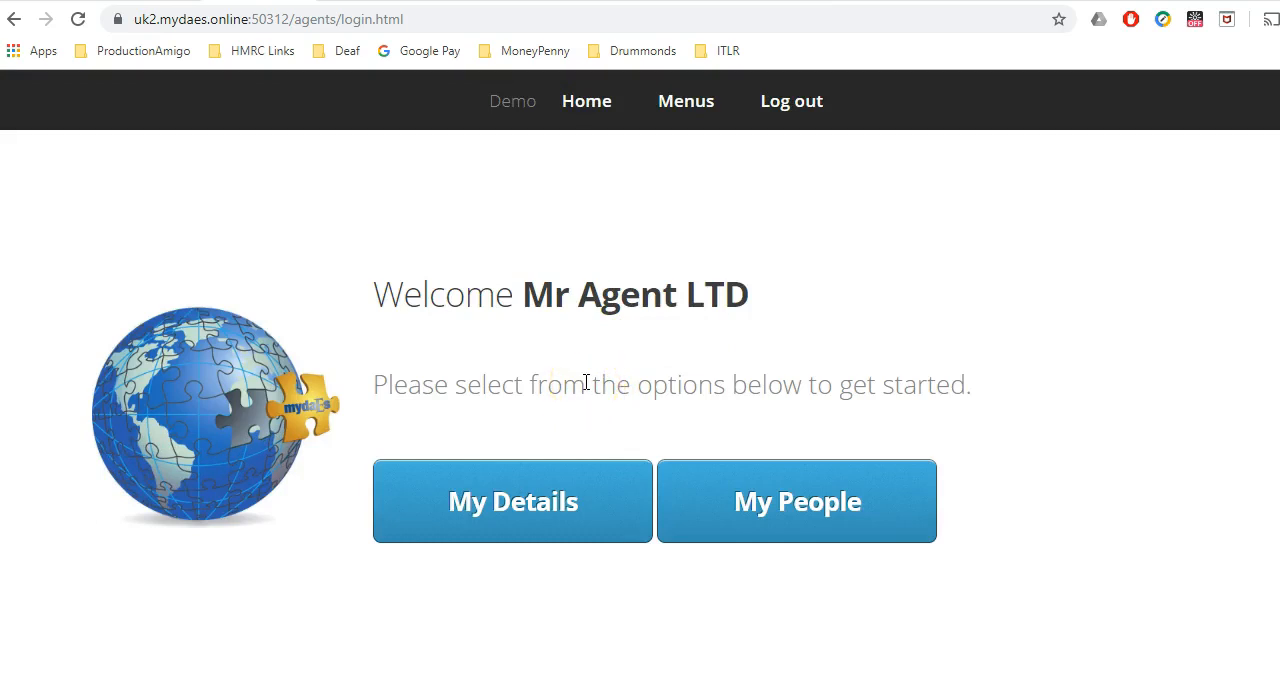
# Switch back to the payroll master file and add a new crew record with a code, first name and surname.
pyautogui.click(82, 694)
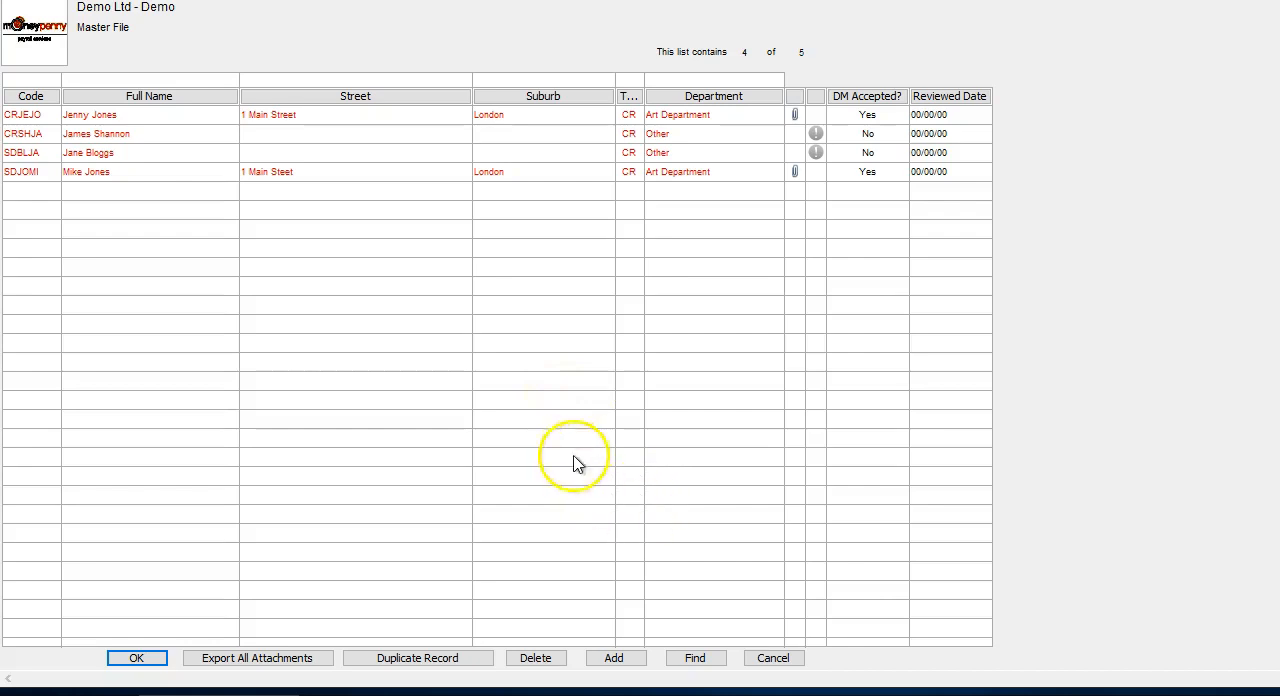
pyautogui.click(616, 658)
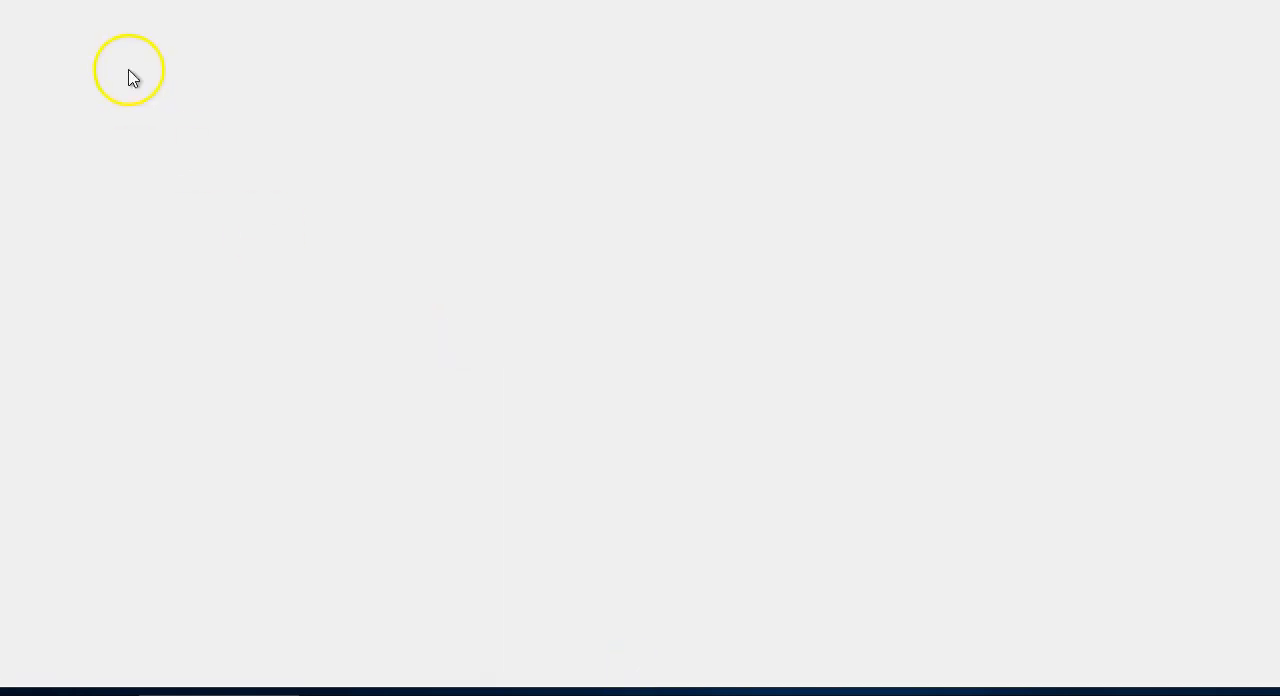
pyautogui.click(56, 55)
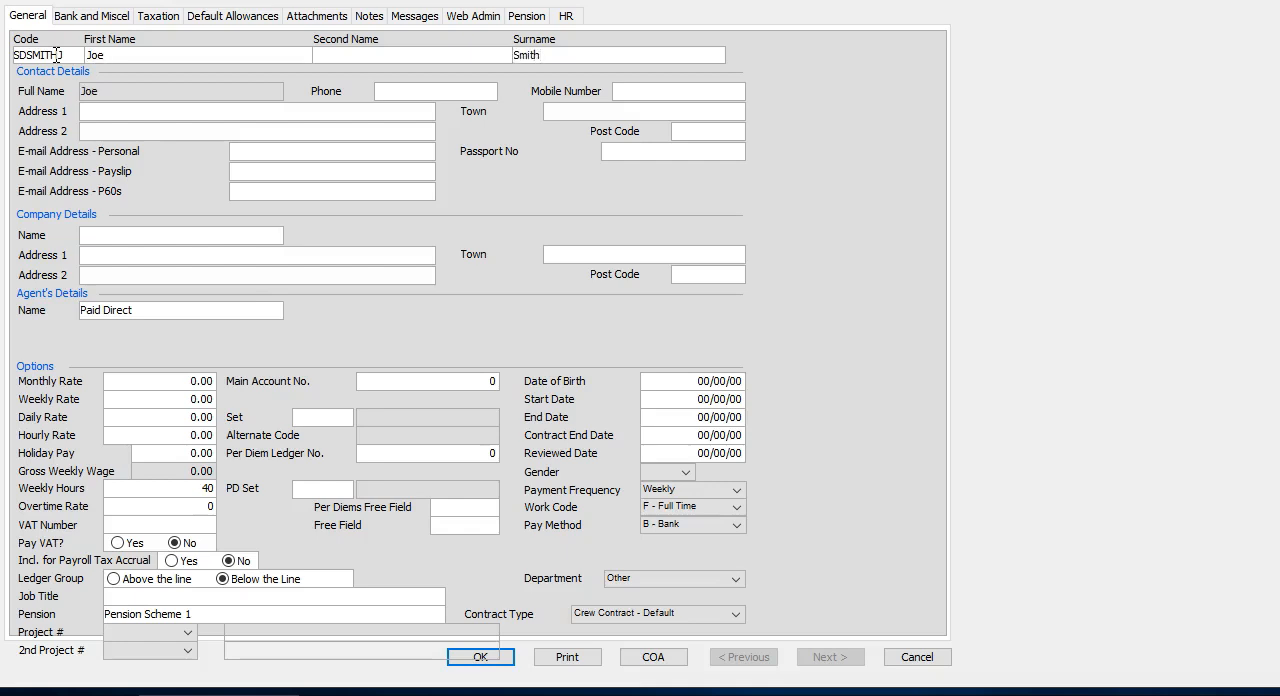
# Fill in the new record's options: main account 701, job title DOP, project P01 and department Production.
pyautogui.click(485, 386)
pyautogui.click(178, 632)
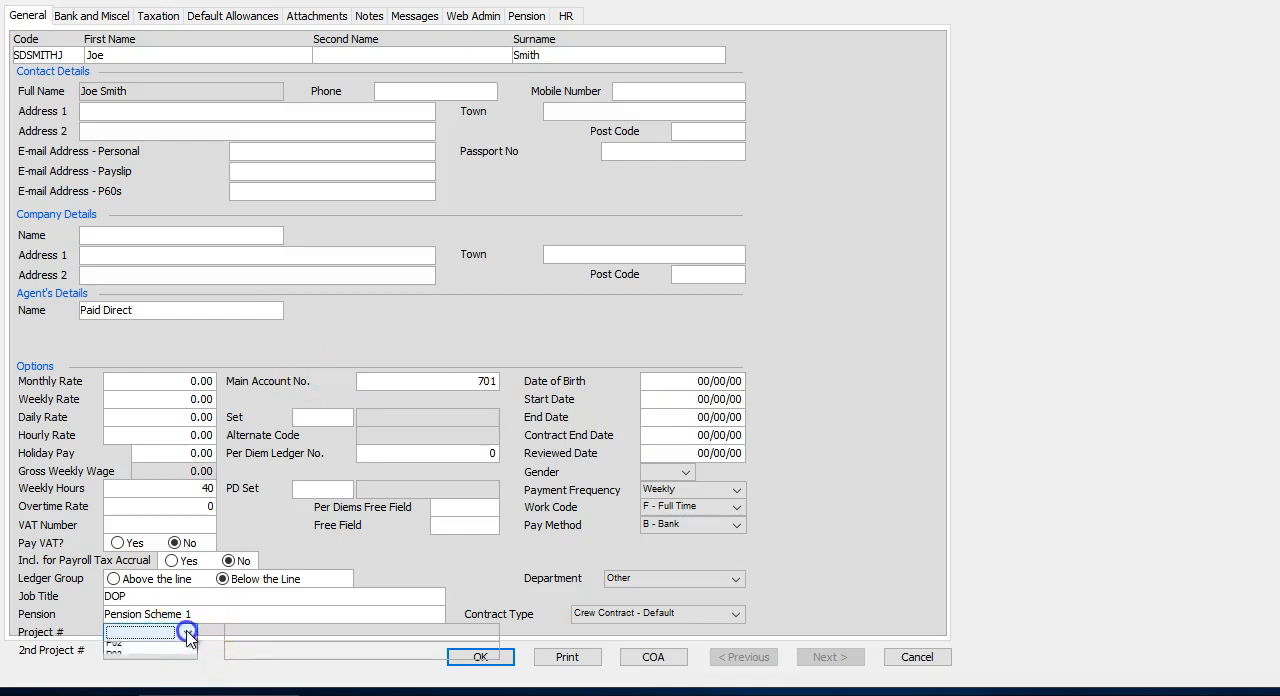
pyautogui.click(150, 660)
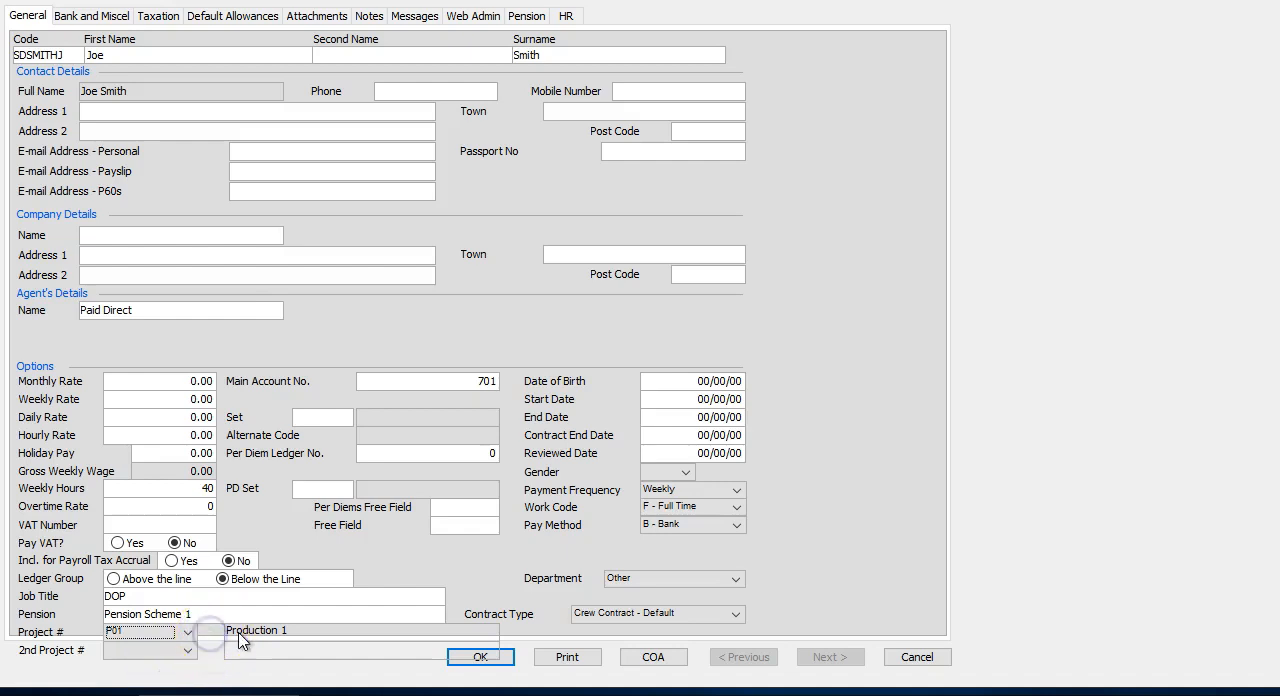
pyautogui.click(656, 580)
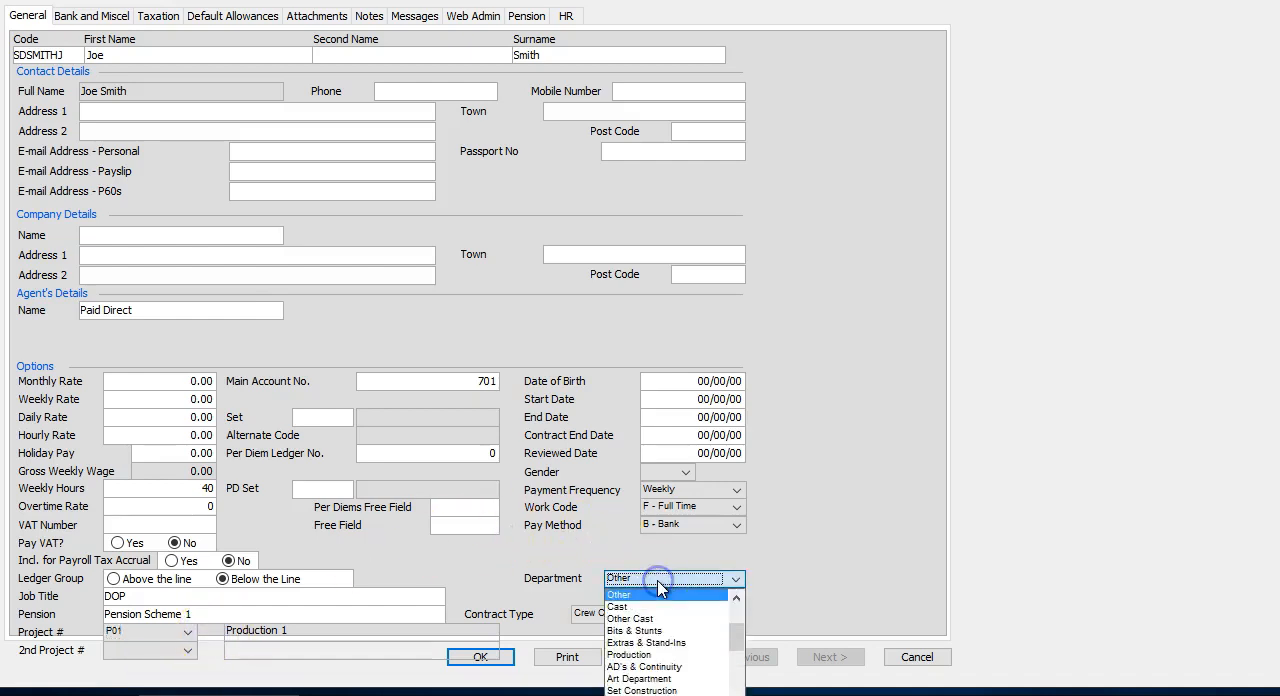
pyautogui.click(654, 655)
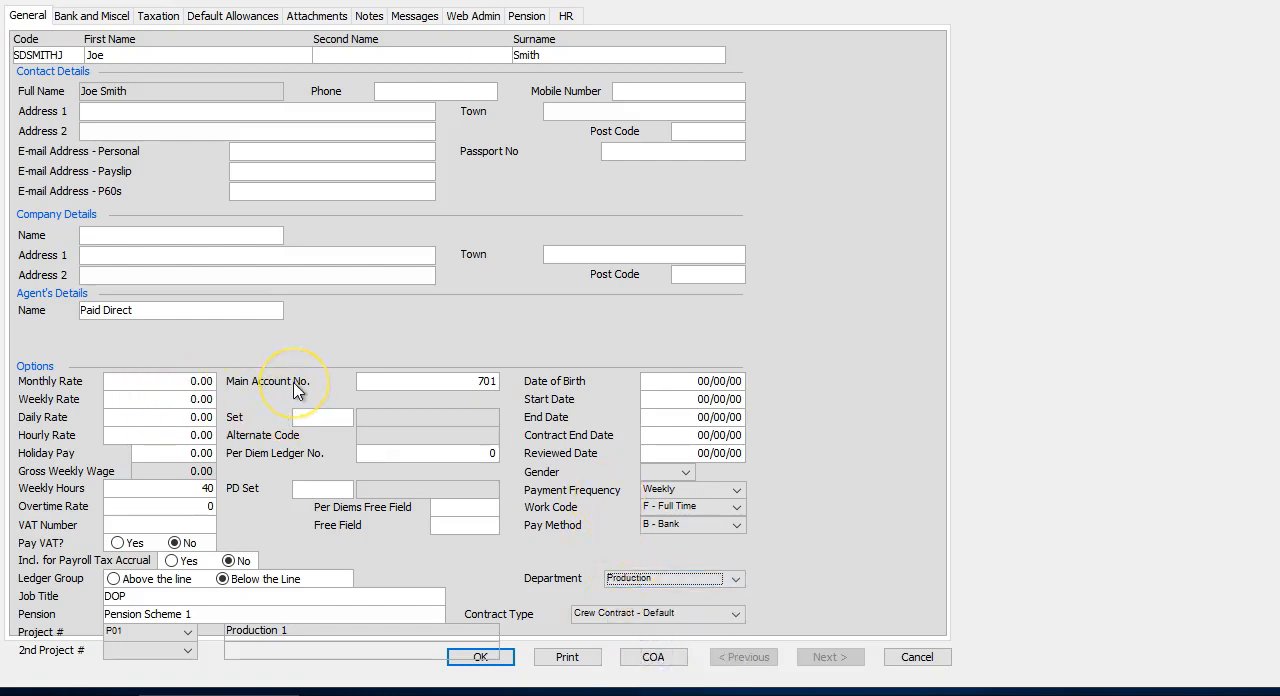
# Replace the Paid Direct agent with Mr Agent LTD by entering only mr as the agent name.
pyautogui.click(183, 306)
pyautogui.moveTo(183, 306); pyautogui.dragTo(60, 305)
pyautogui.press('BackSpace')
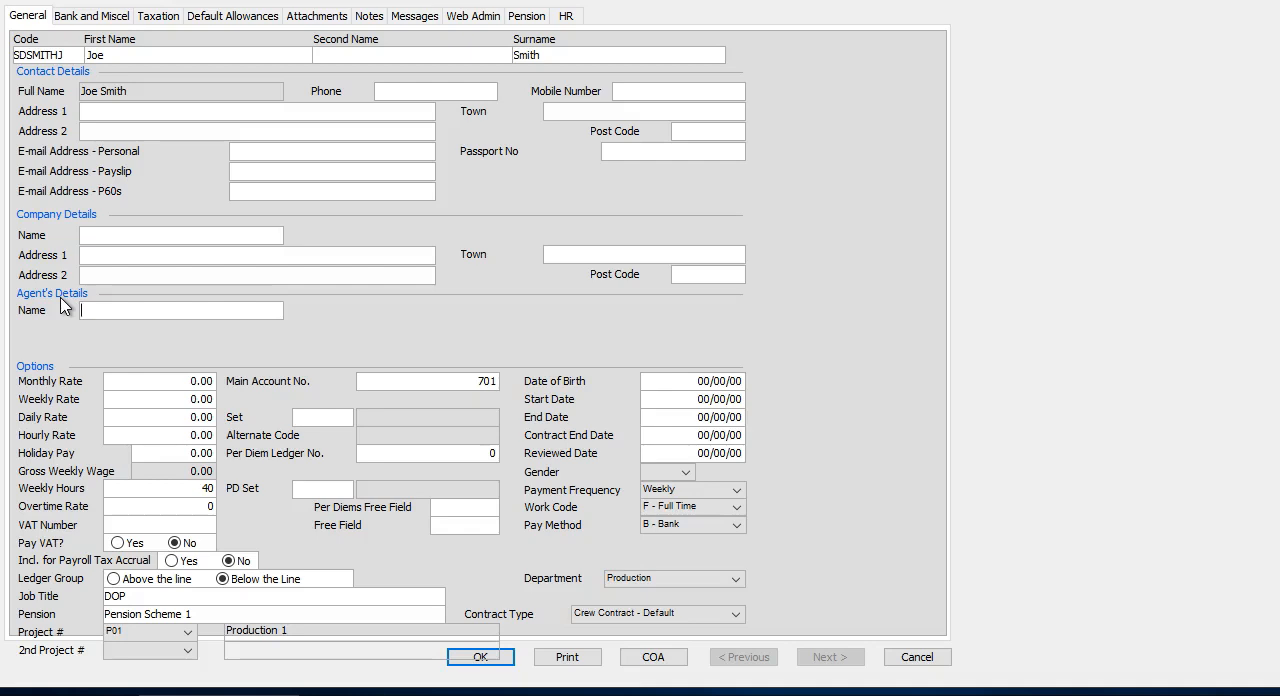
pyautogui.write('mr')
pyautogui.press('Tab')
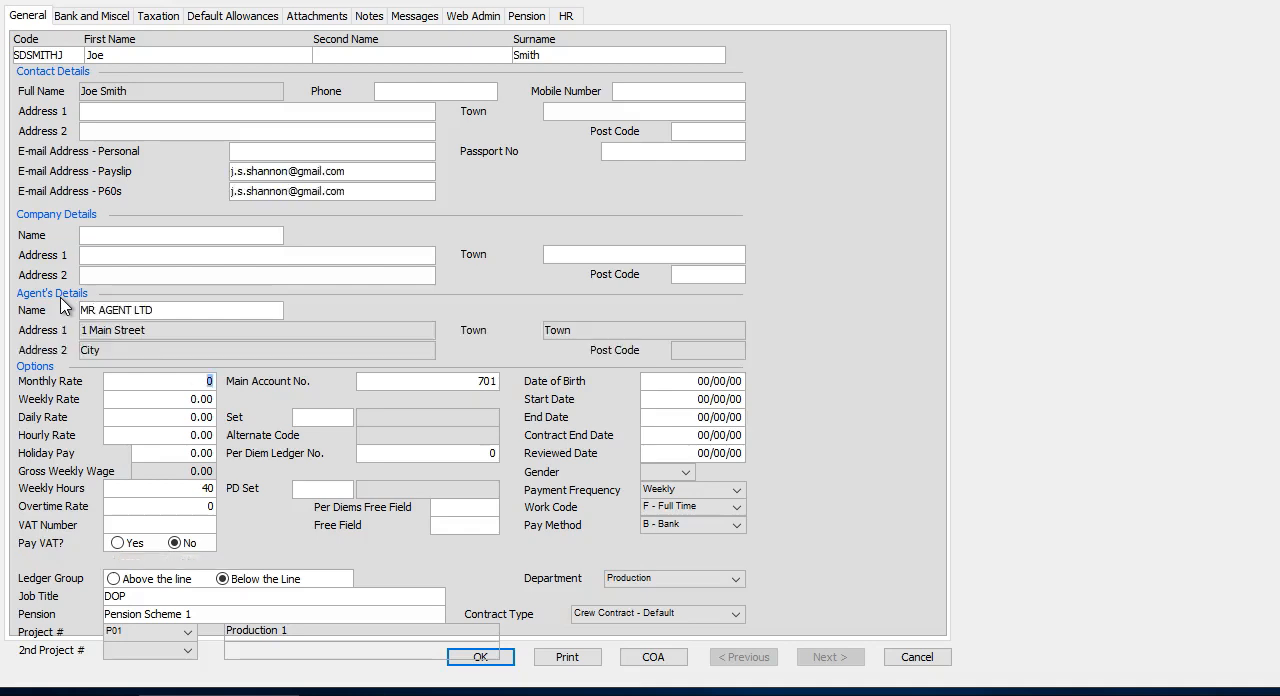
# Clear the agent name, look up all agents with ? and choose Mr Agent LTD from the list.
pyautogui.moveTo(157, 309); pyautogui.dragTo(107, 309)
pyautogui.press('BackSpace')
pyautogui.press('BackSpace')
pyautogui.press('BackSpace')
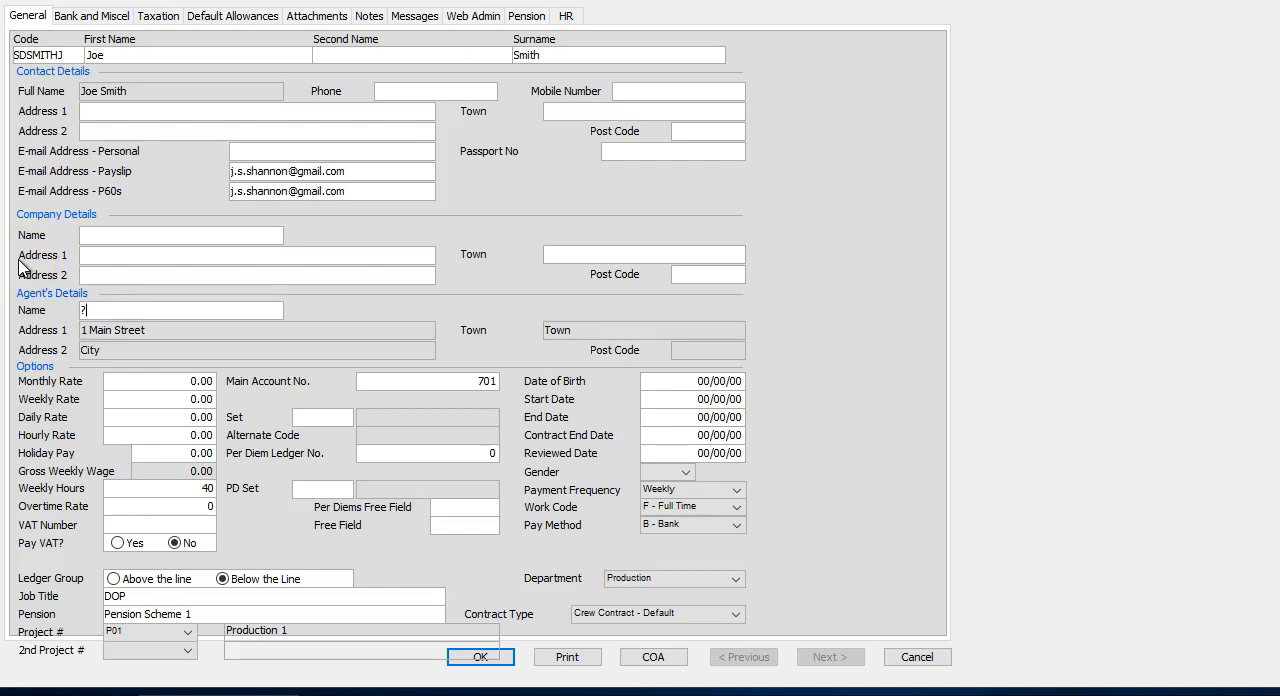
pyautogui.press('Tab')
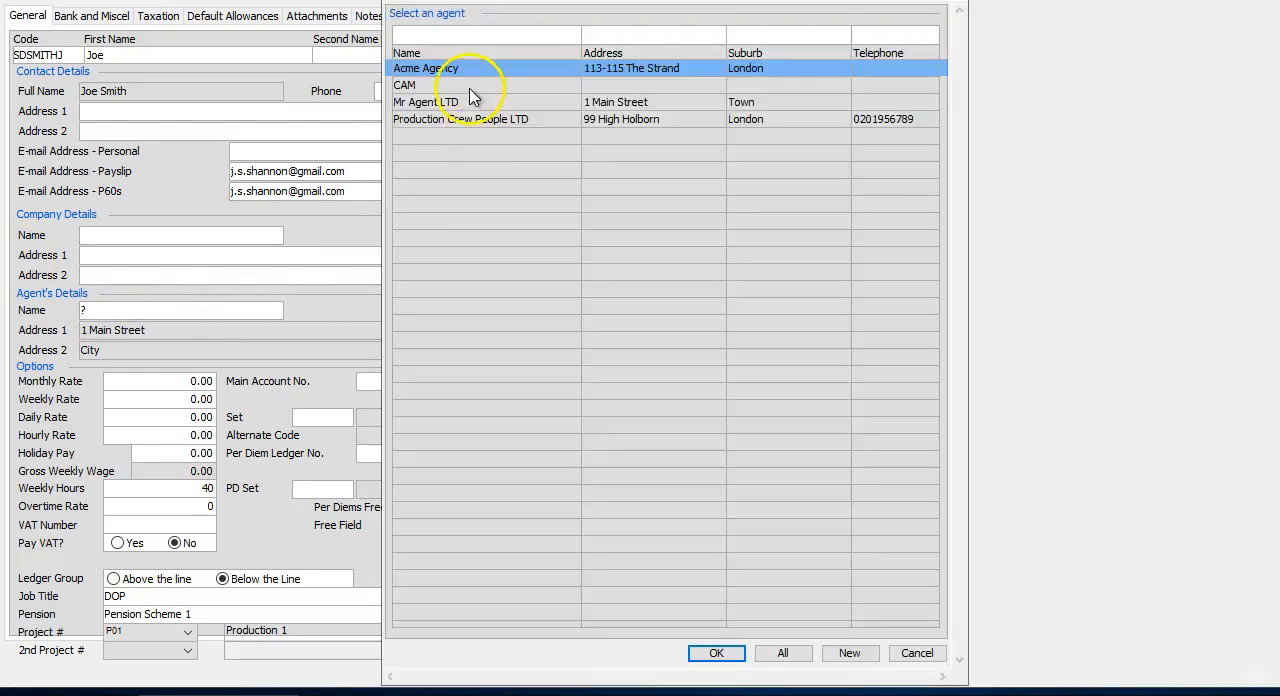
pyautogui.doubleClick(466, 104)
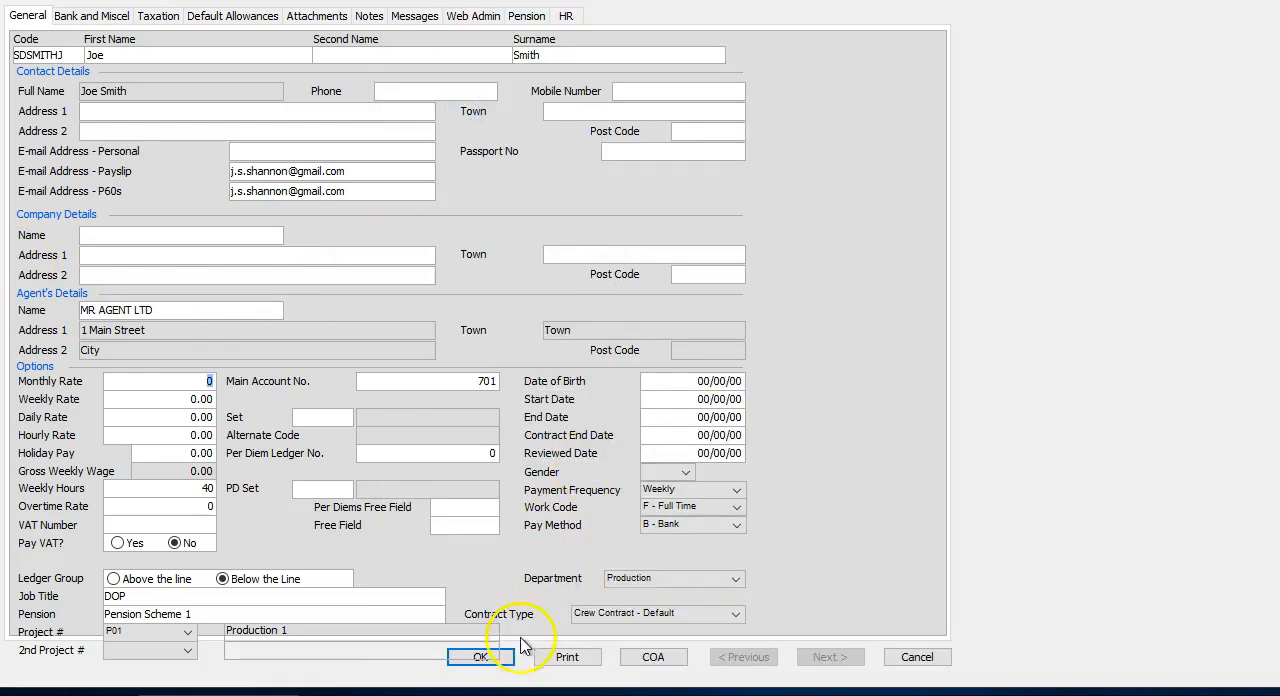
# Save the new crew record, accept the missing-information warnings and try to send the starter email.
pyautogui.click(508, 657)
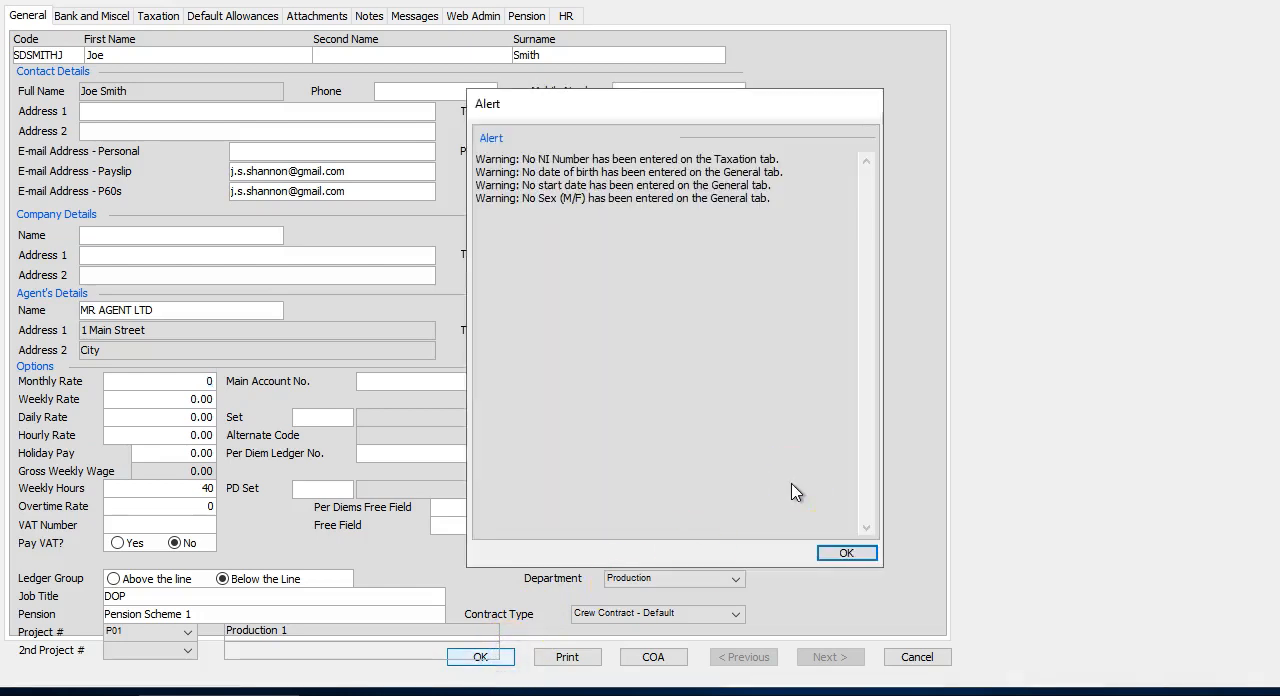
pyautogui.click(835, 552)
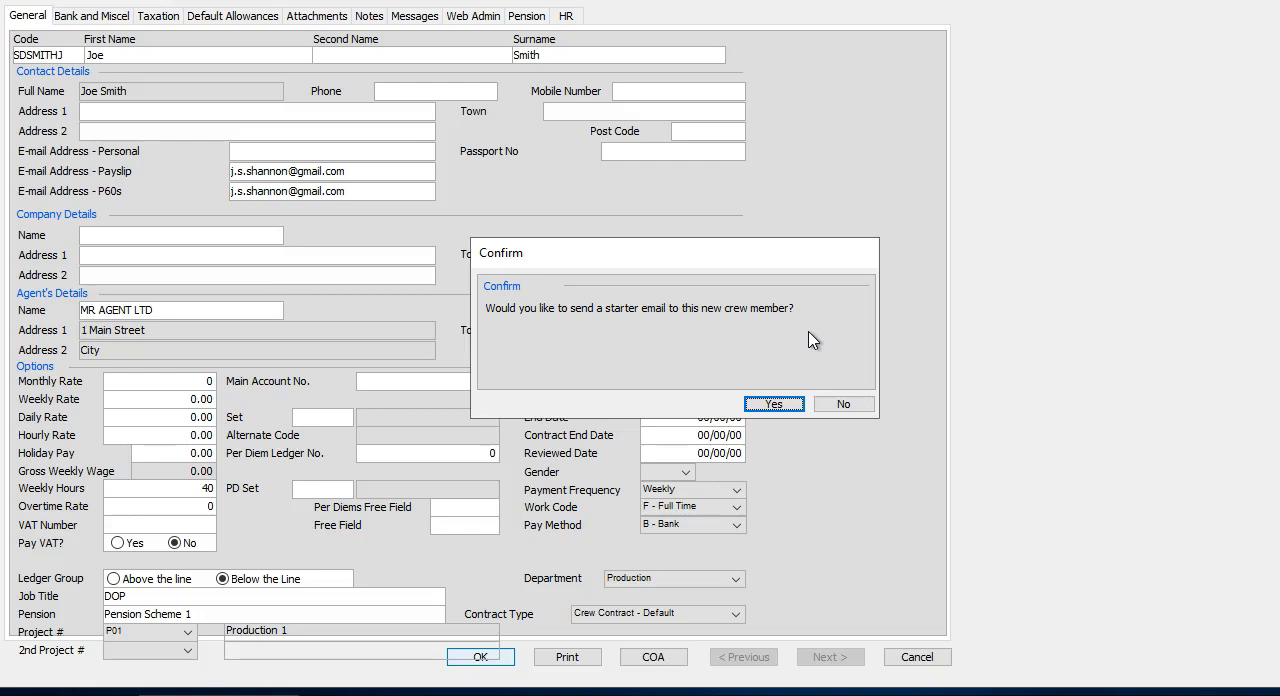
pyautogui.click(776, 404)
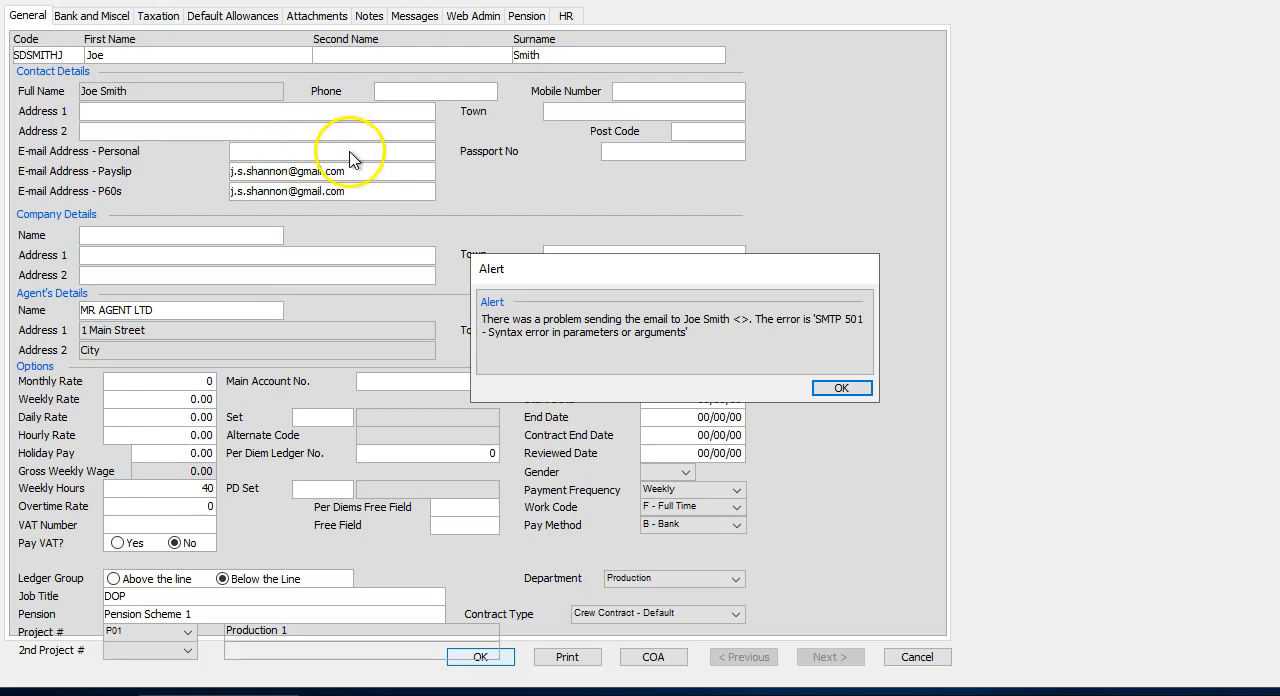
pyautogui.click(840, 388)
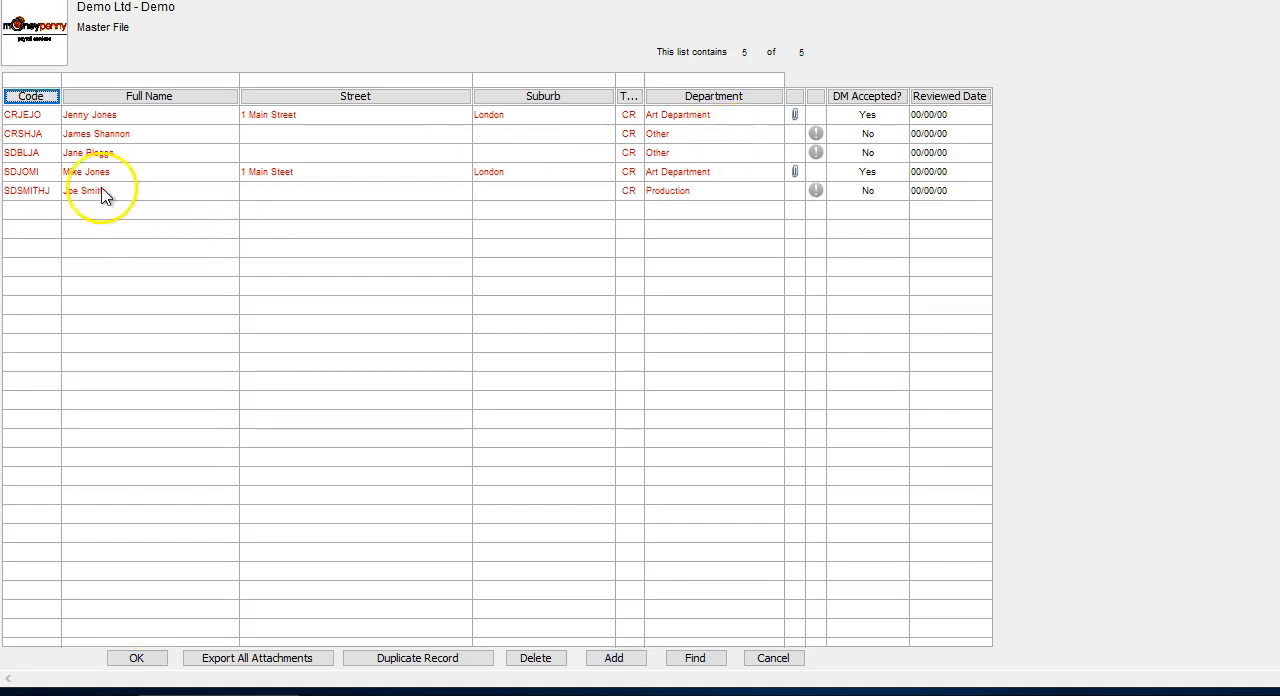
# Reopen the new crew member's record, ready to edit the personal e-mail address.
pyautogui.click(105, 192)
pyautogui.doubleClick(343, 188)
pyautogui.click(256, 152)
# Try a test address as the personal e-mail, accepting the duplicate alert and leaving the payslip and P60 addresses as they are.
pyautogui.write('j.')
pyautogui.press('BackSpace')
pyautogui.press('BackSpace')
pyautogui.press('BackSpace')
pyautogui.press('BackSpace')
pyautogui.press('BackSpace')
pyautogui.press('BackSpace')
pyautogui.press('BackSpace')
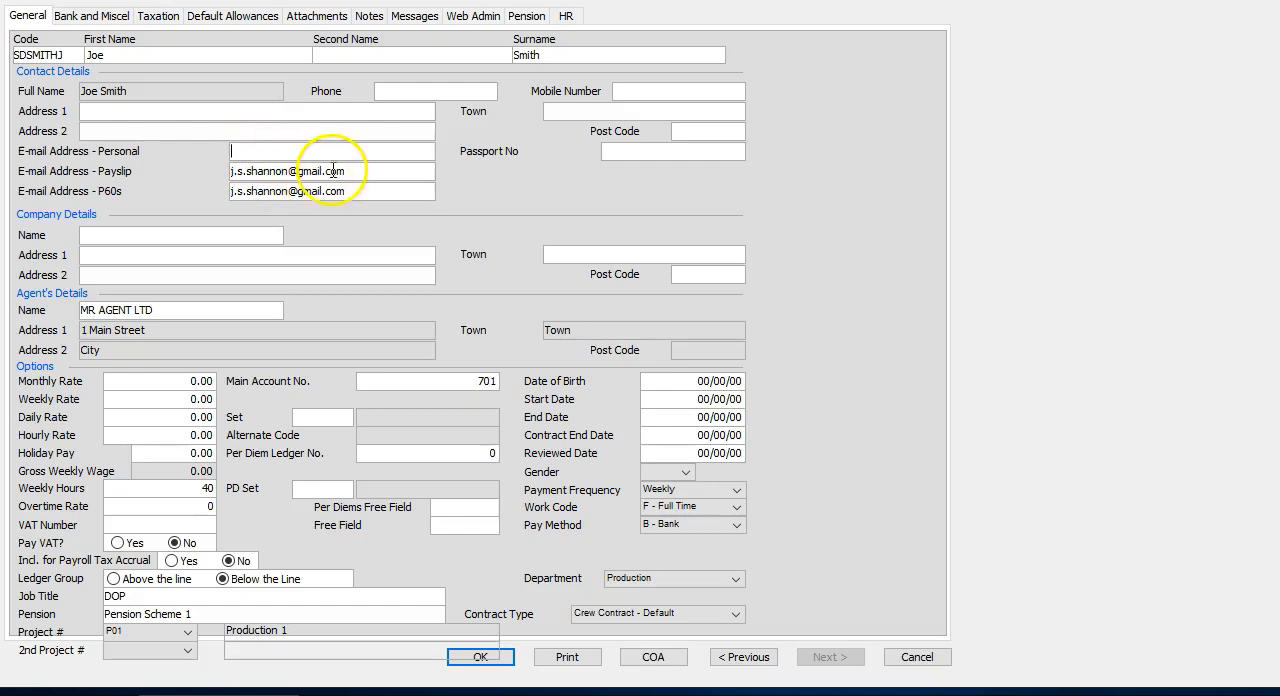
pyautogui.write('test@test.com')
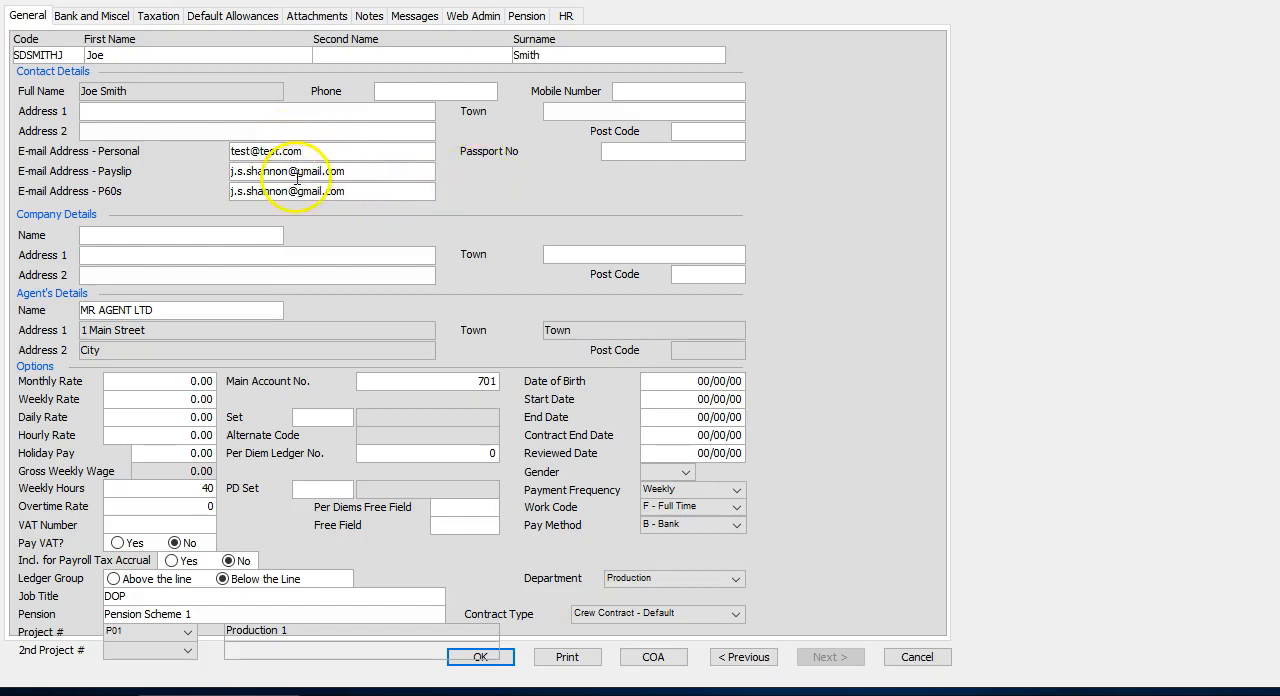
pyautogui.click(310, 174)
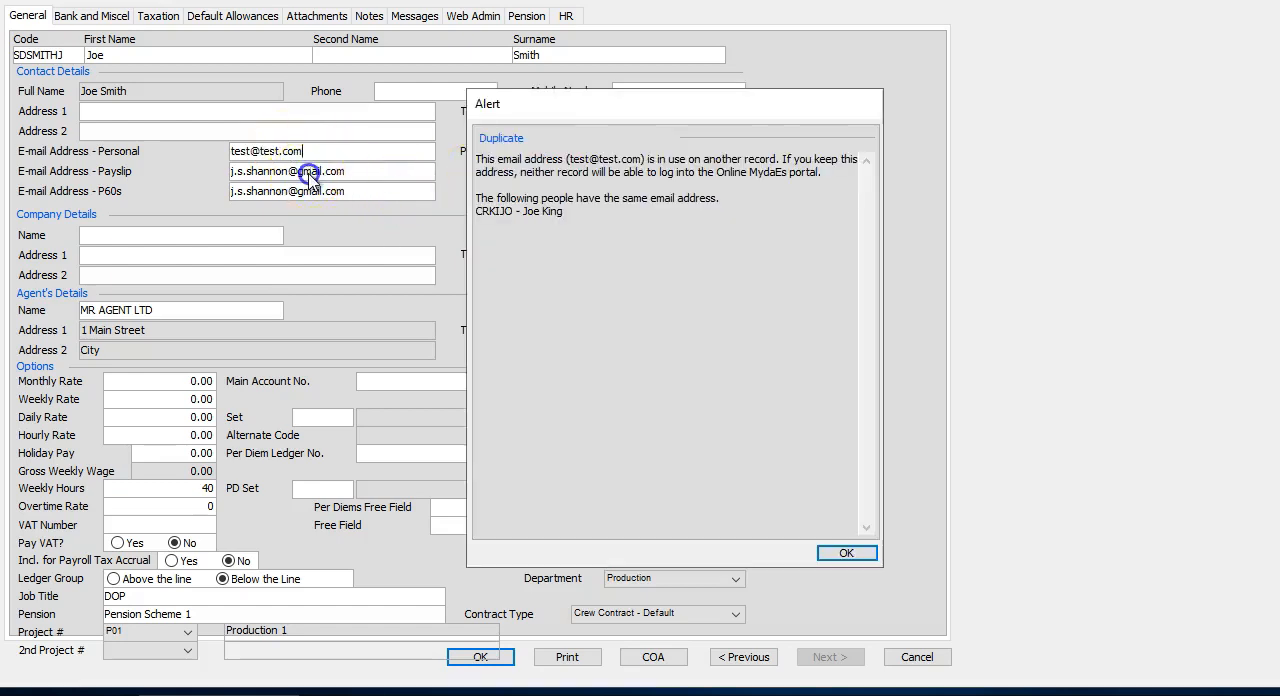
pyautogui.click(846, 553)
pyautogui.click(843, 404)
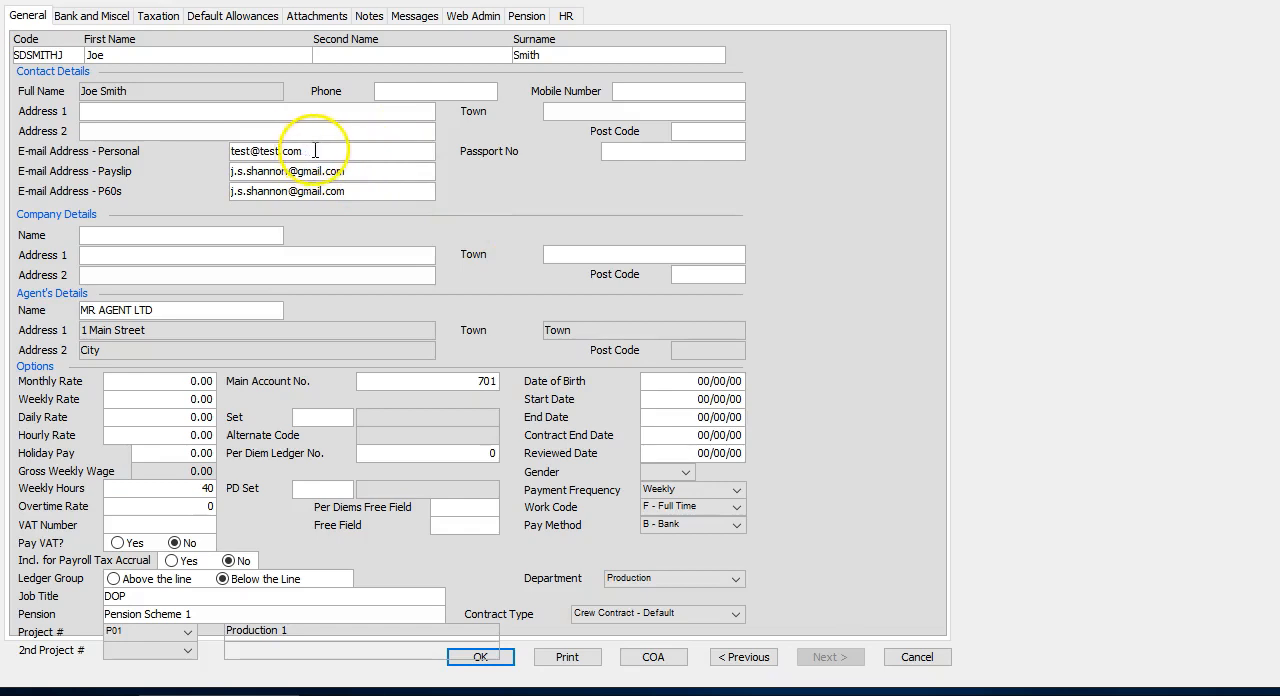
# Enter a different personal e-mail and save the record, declining the P60 and payslip e-mail update and accepting the warnings.
pyautogui.moveTo(316, 151); pyautogui.dragTo(145, 148)
pyautogui.press('BackSpace')
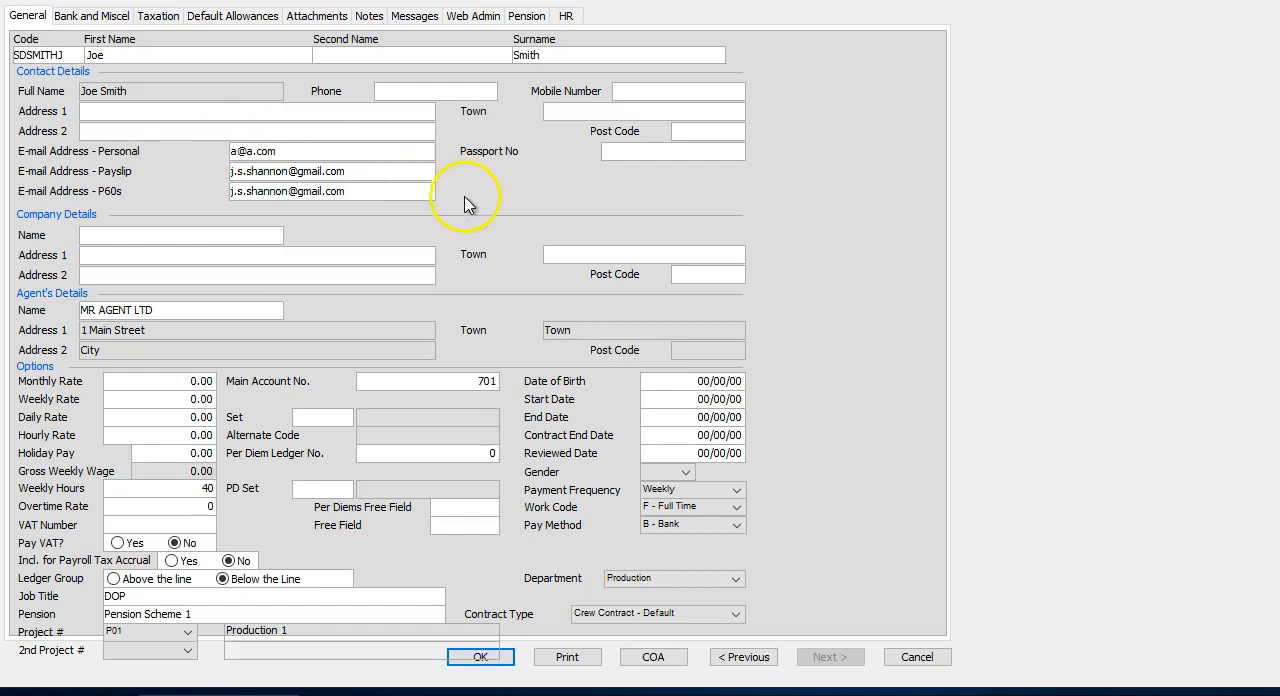
pyautogui.click(505, 656)
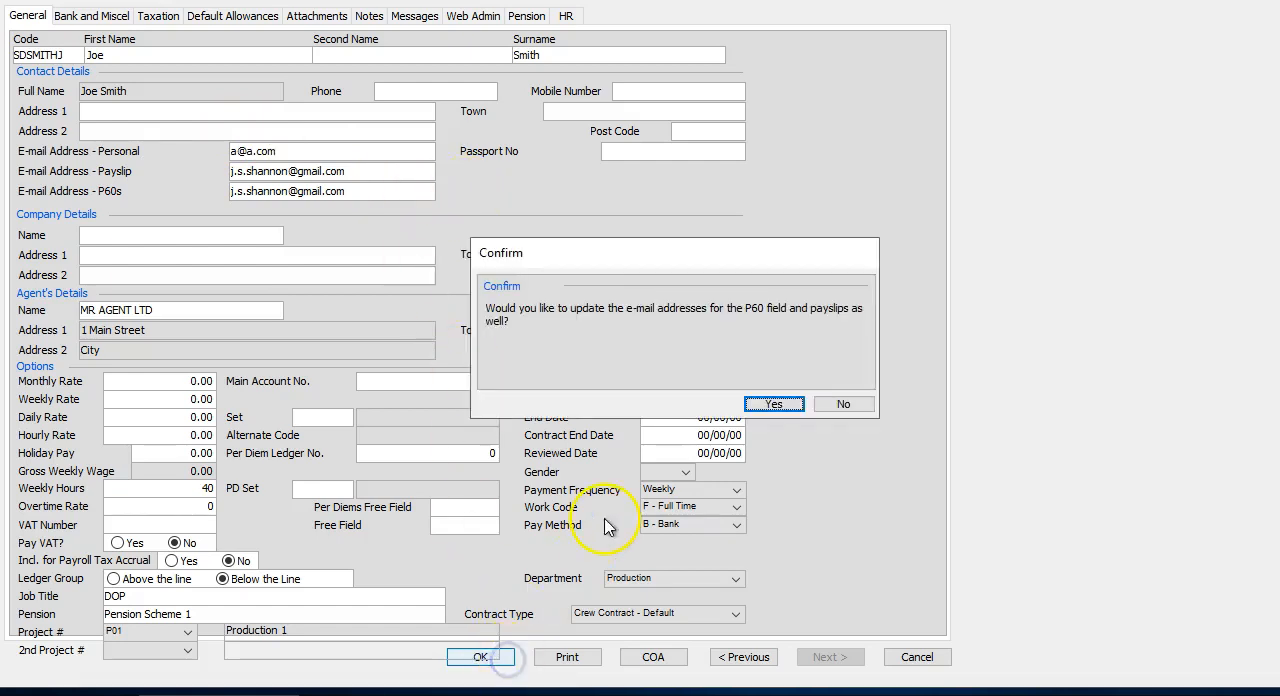
pyautogui.click(838, 406)
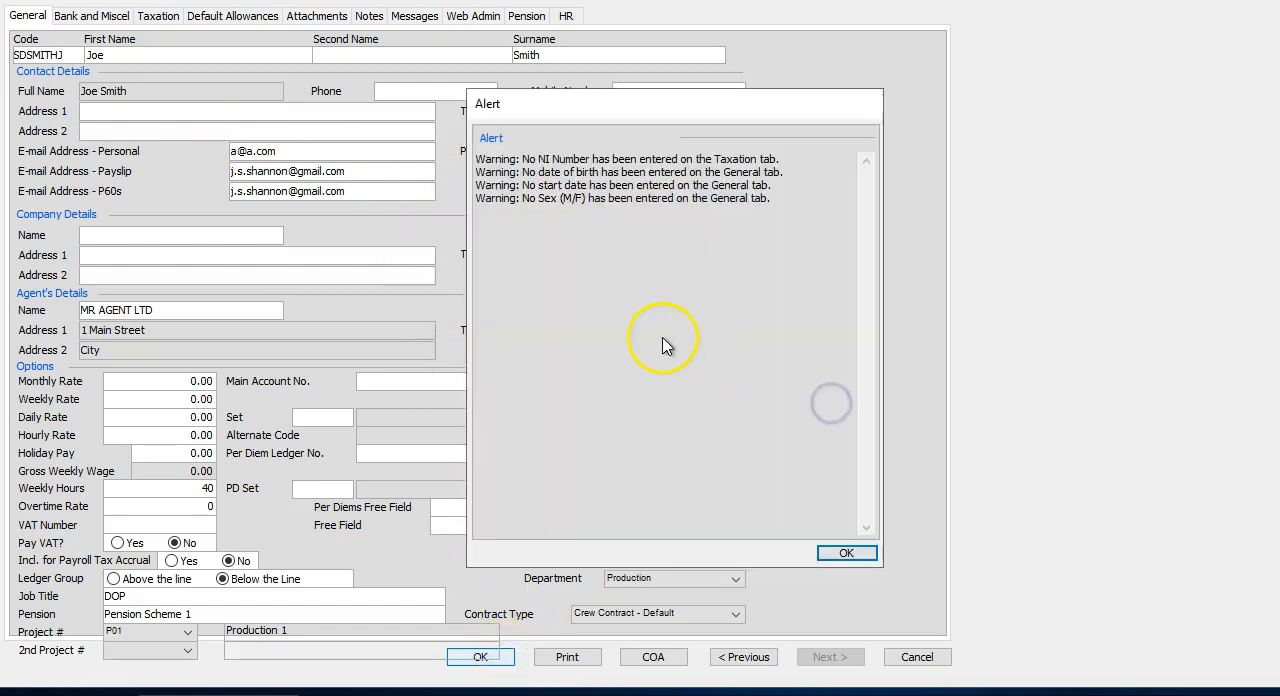
pyautogui.click(840, 556)
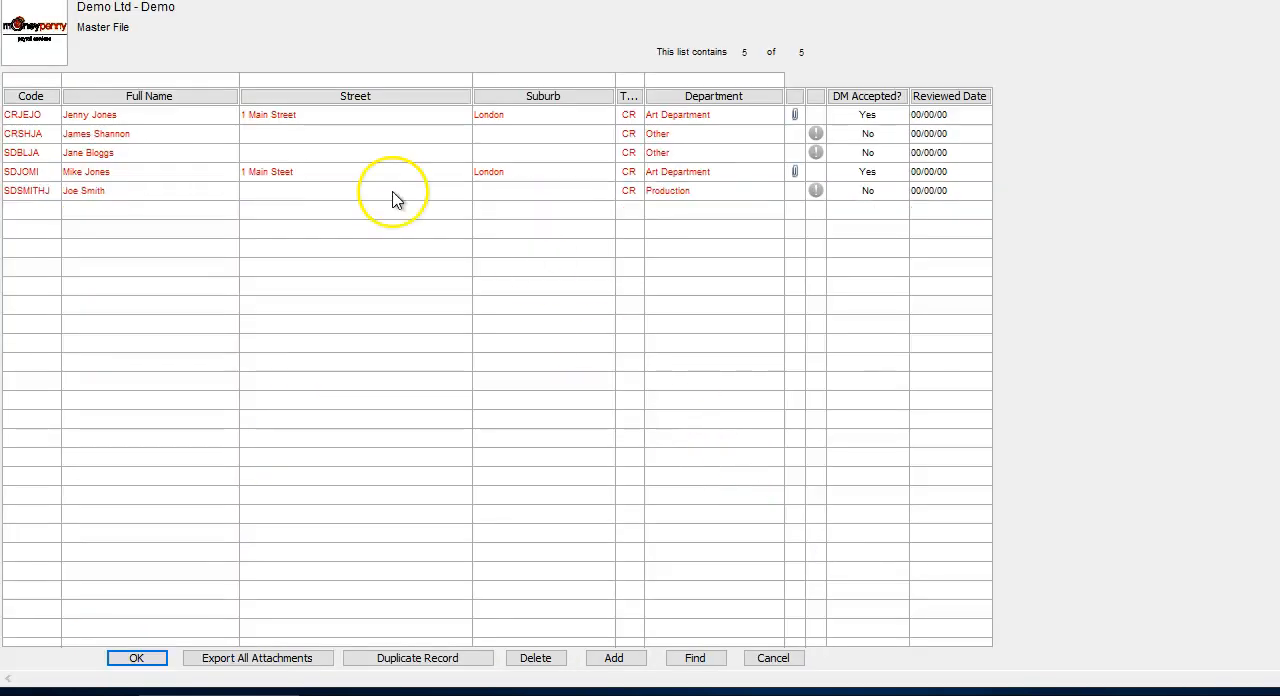
# Examine the Send starter email option available for the new crew member in the master file list.
pyautogui.click(403, 196)
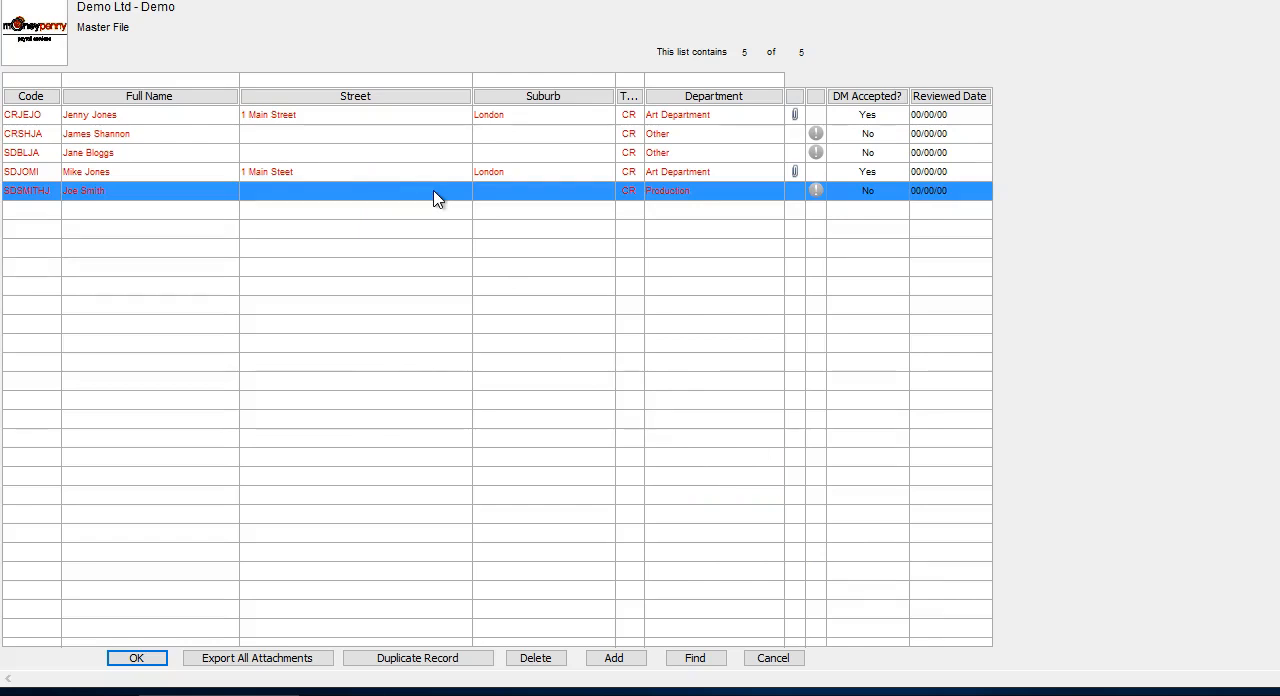
pyautogui.rightClick(437, 198)
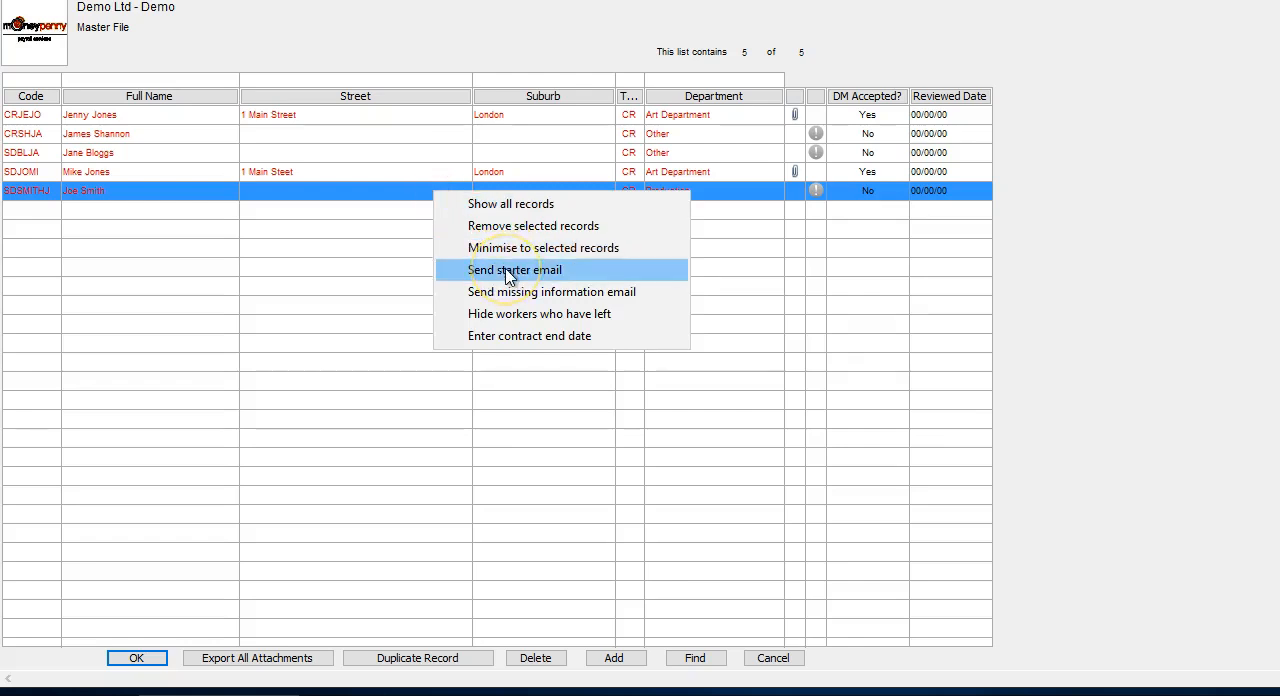
pyautogui.click(409, 274)
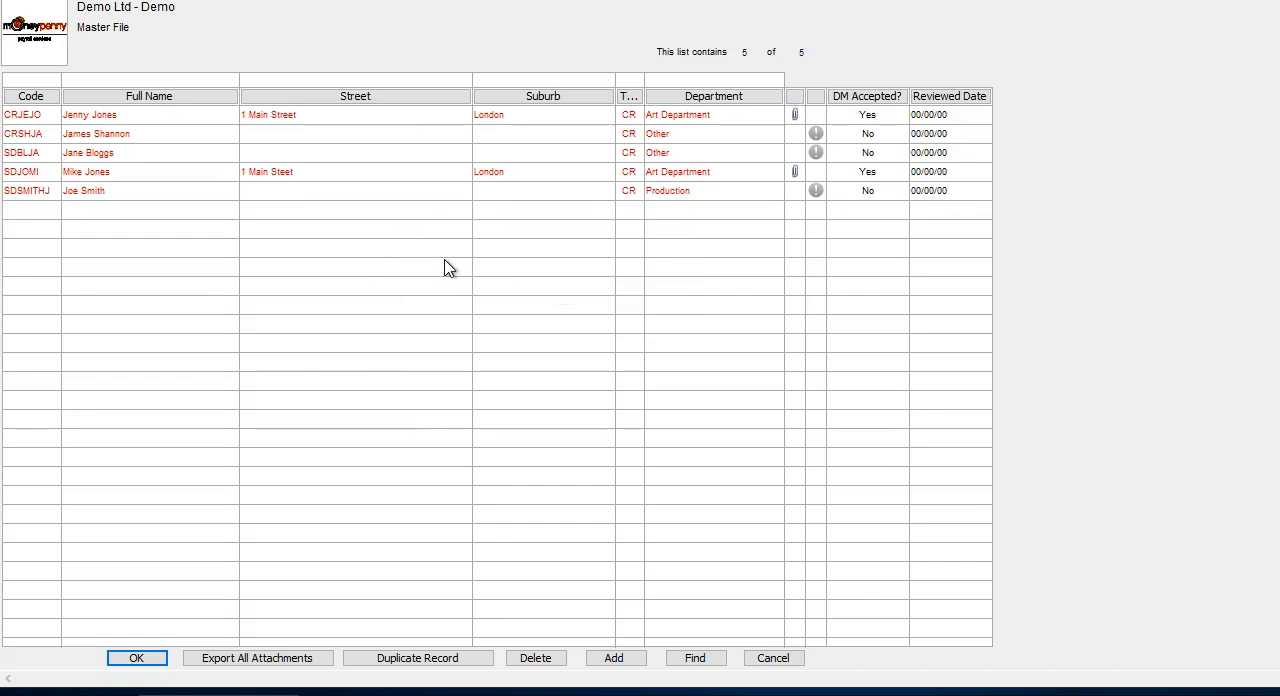
pyautogui.click(409, 224)
pyautogui.click(240, 194)
# Switch to Gmail to open the Demo Welcome email, and return to the agent portal to open My People.
pyautogui.click(155, 519)
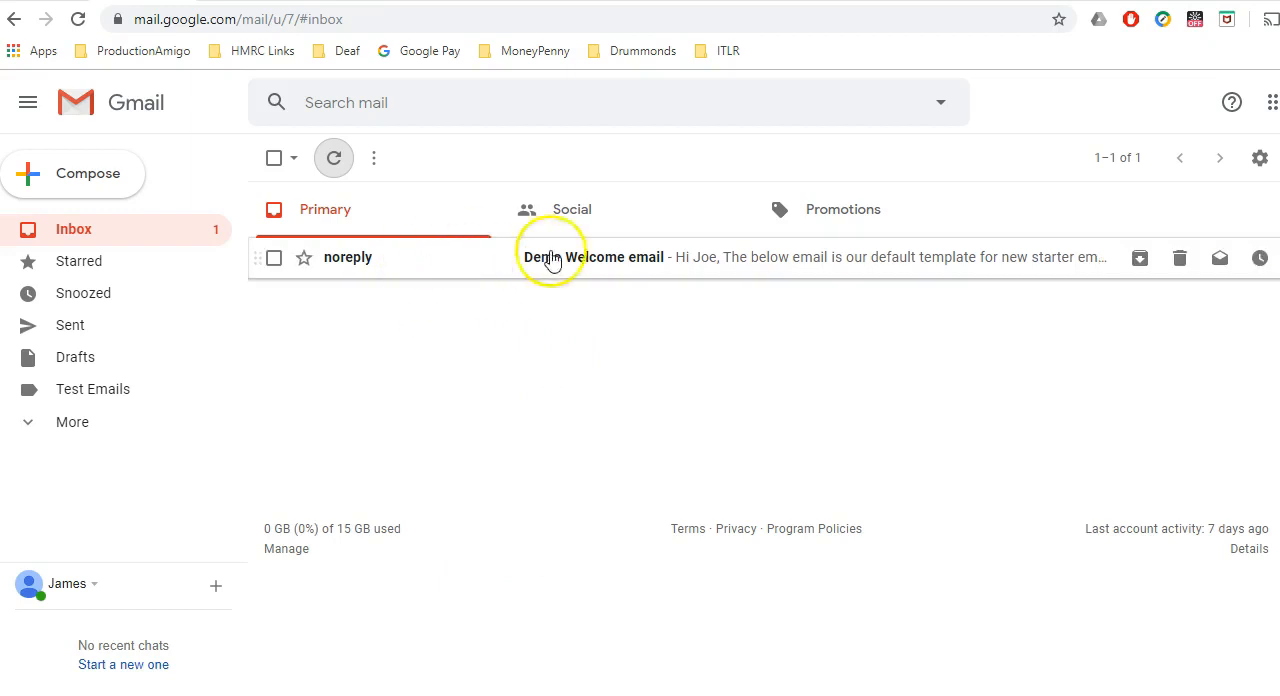
pyautogui.click(506, 257)
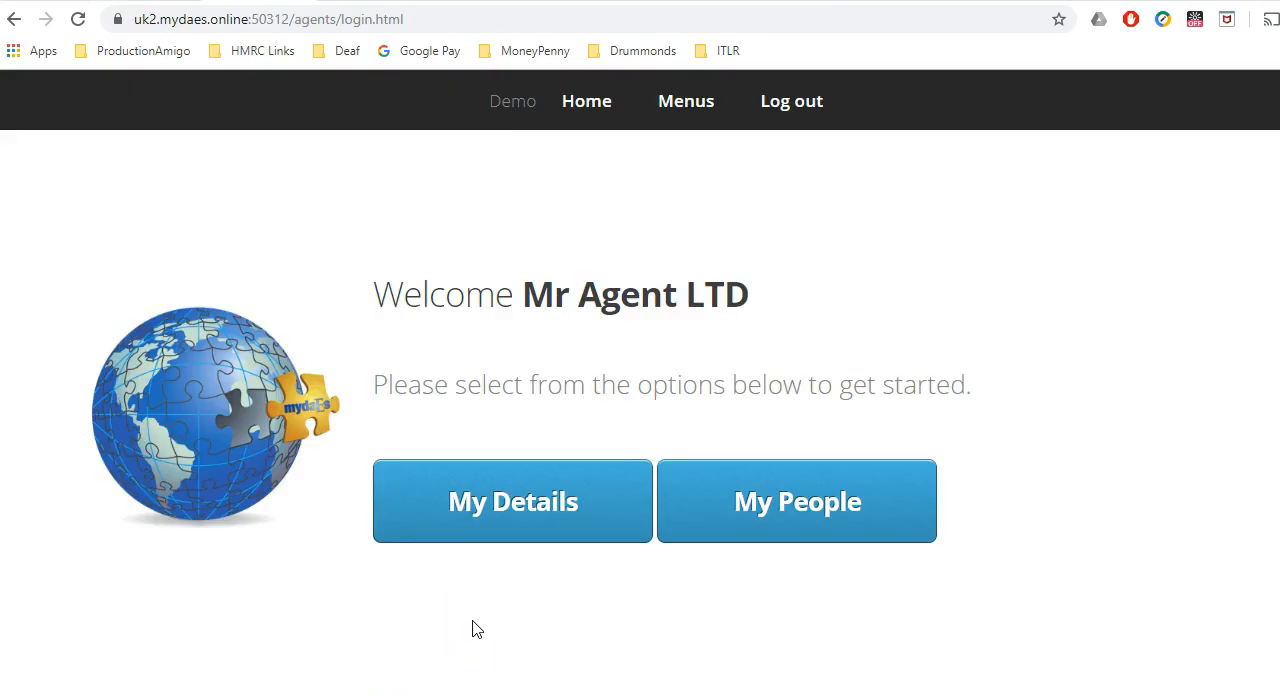
pyautogui.click(823, 505)
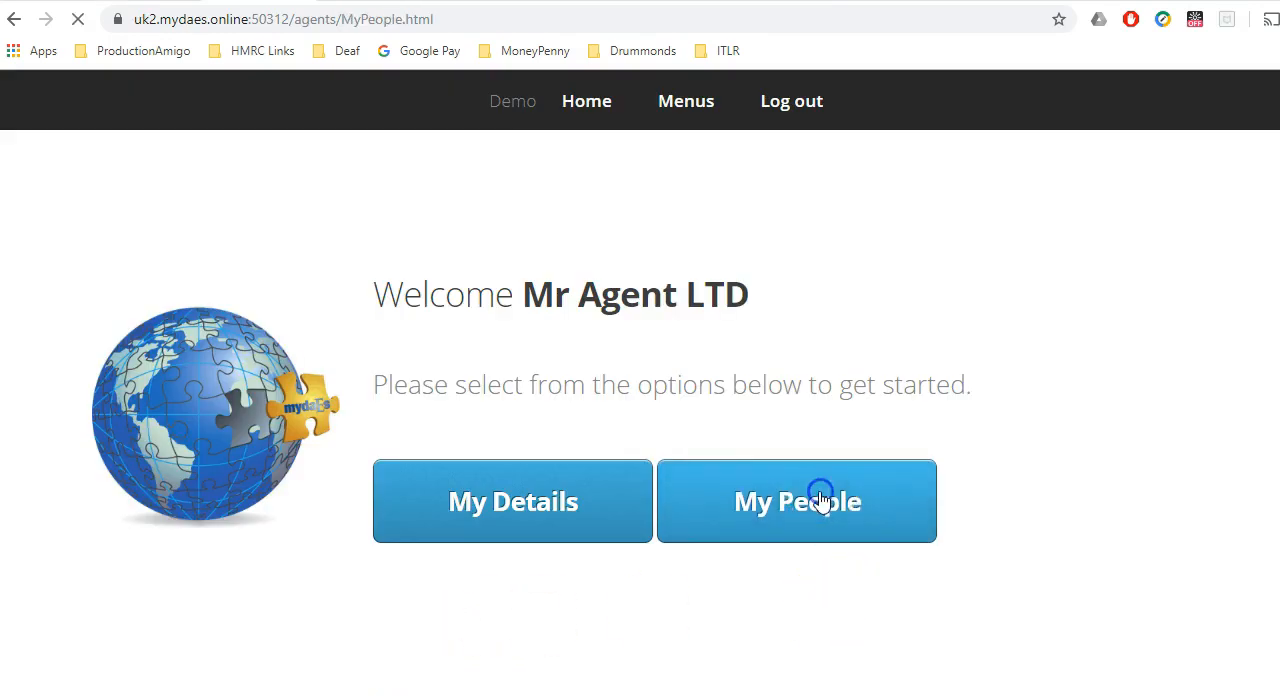
# Open the second crew member's details from My People and look over the general details.
pyautogui.moveTo(63, 460); pyautogui.dragTo(286, 457)
pyautogui.click(286, 457)
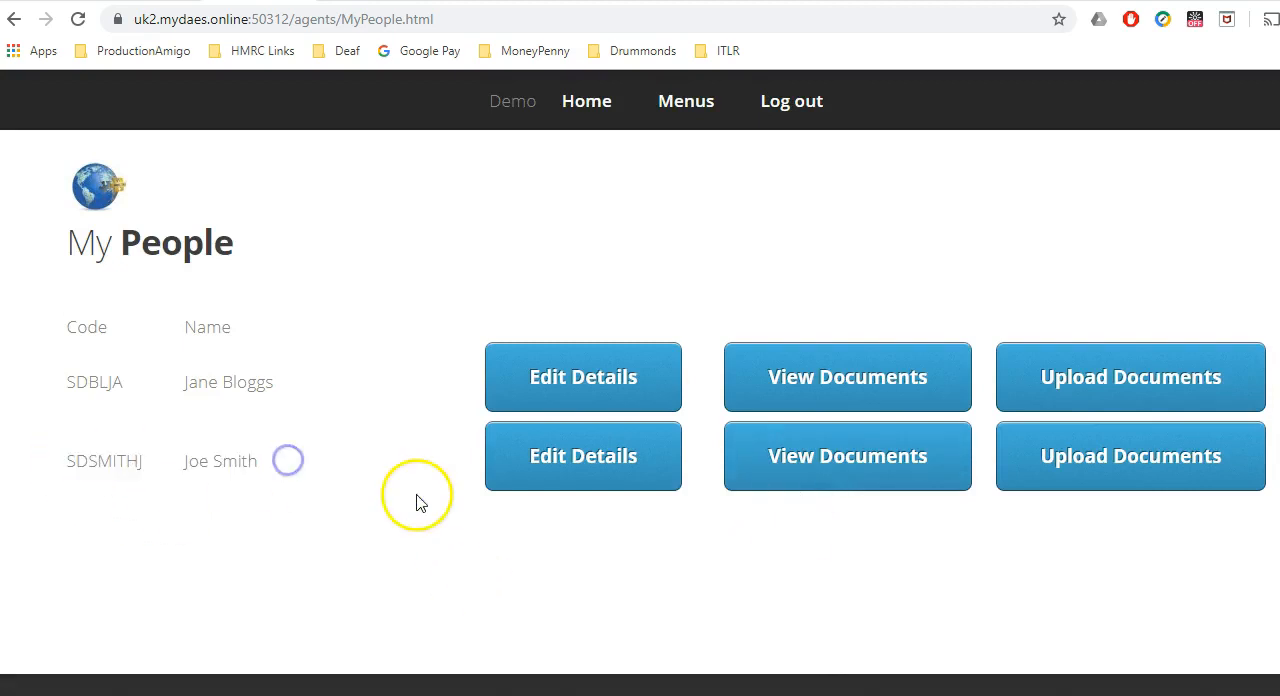
pyautogui.click(612, 478)
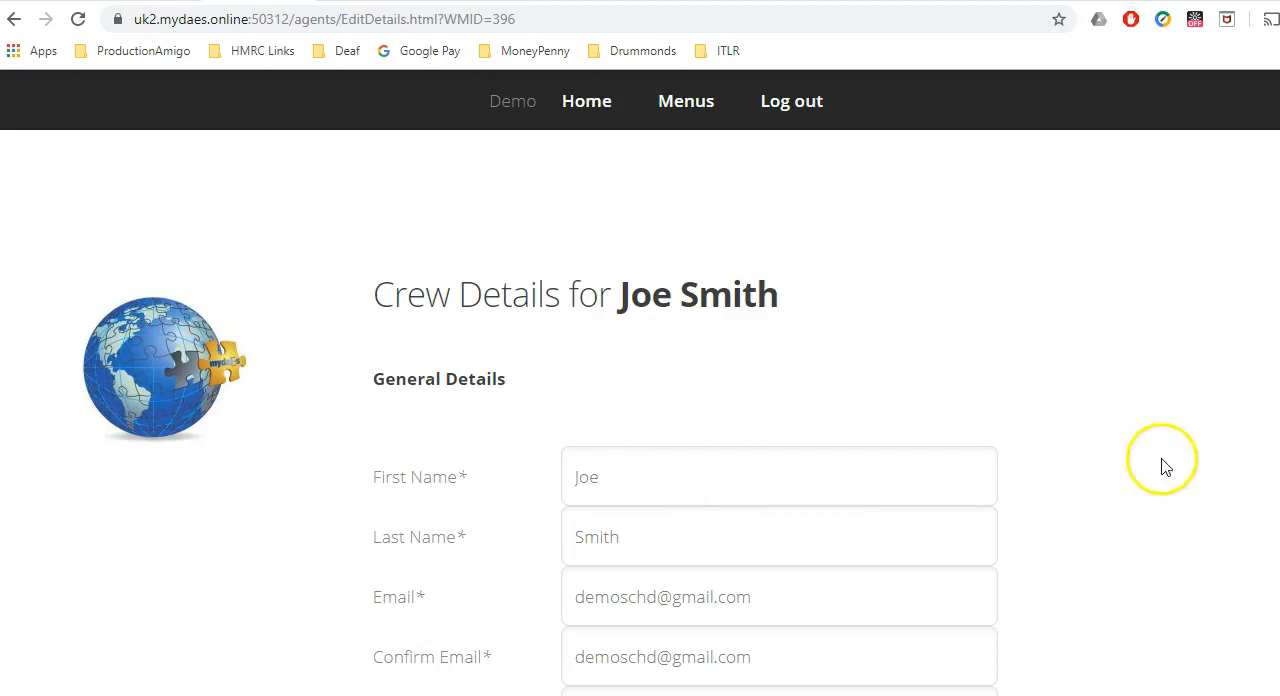
pyautogui.scroll(-3, 1231, 344)
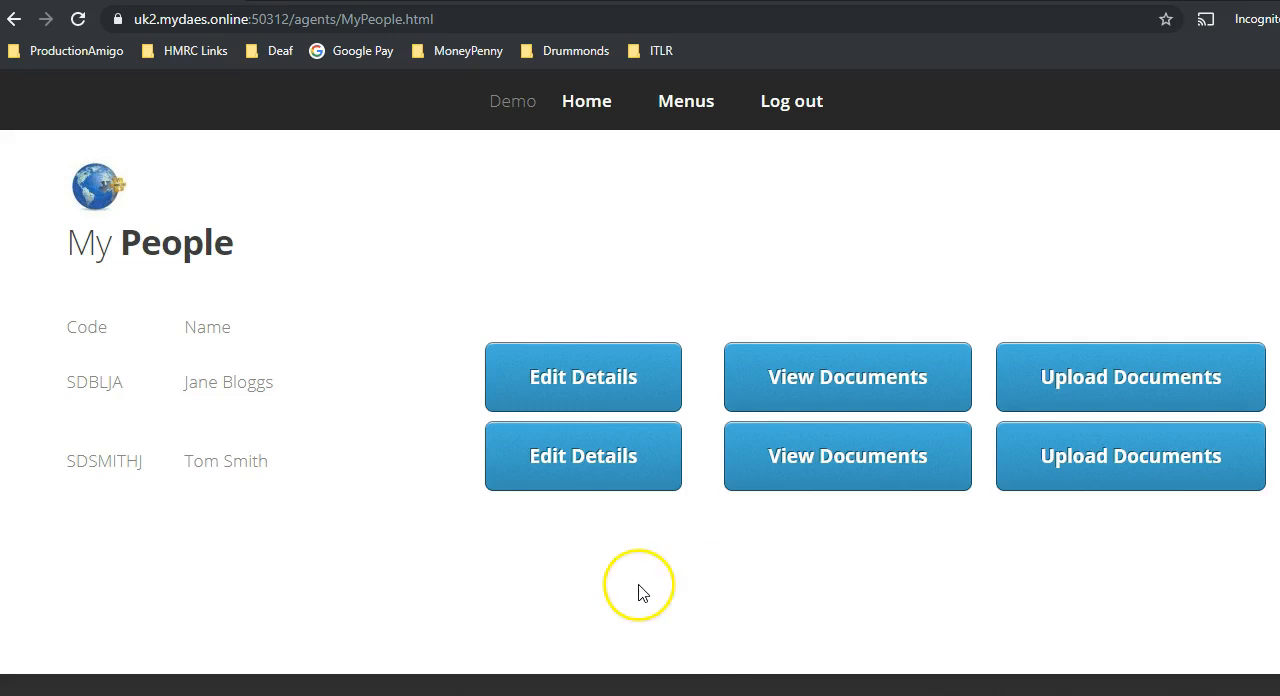
# Open the renamed second crew member's details in the incognito portal window and review the personal fields through to gender.
pyautogui.click(612, 456)
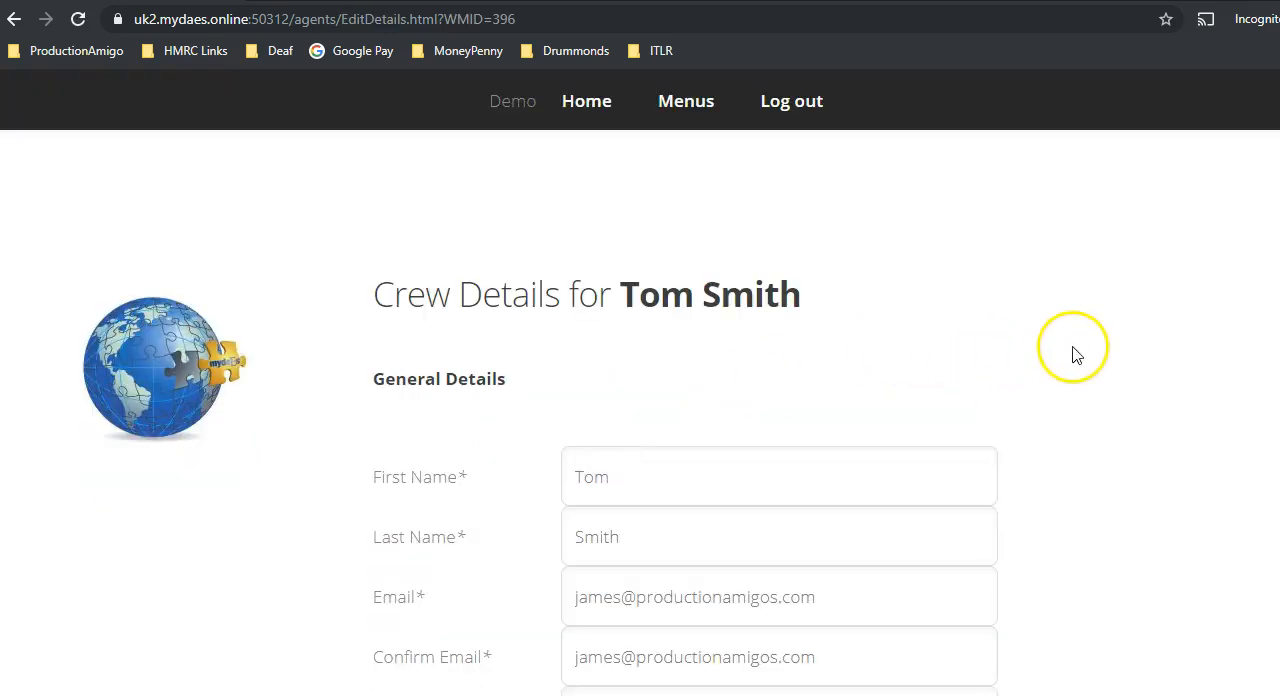
pyautogui.scroll(-2, 640, 450)
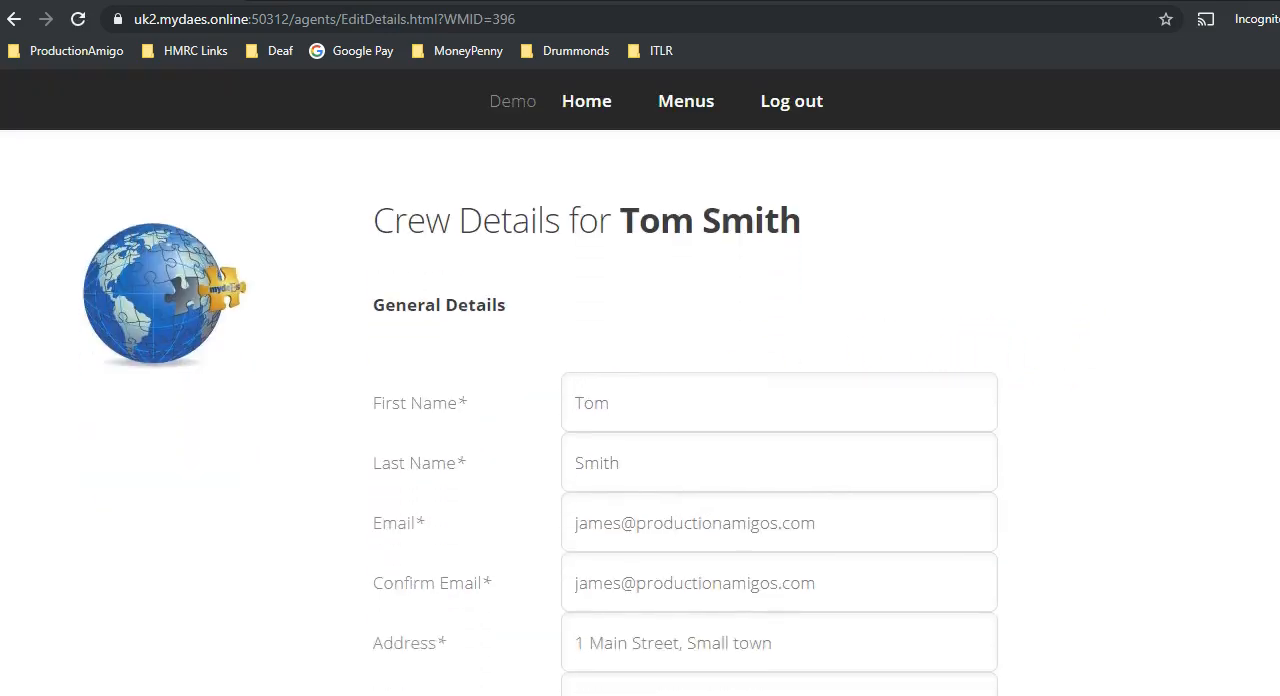
pyautogui.scroll(-1, 640, 450)
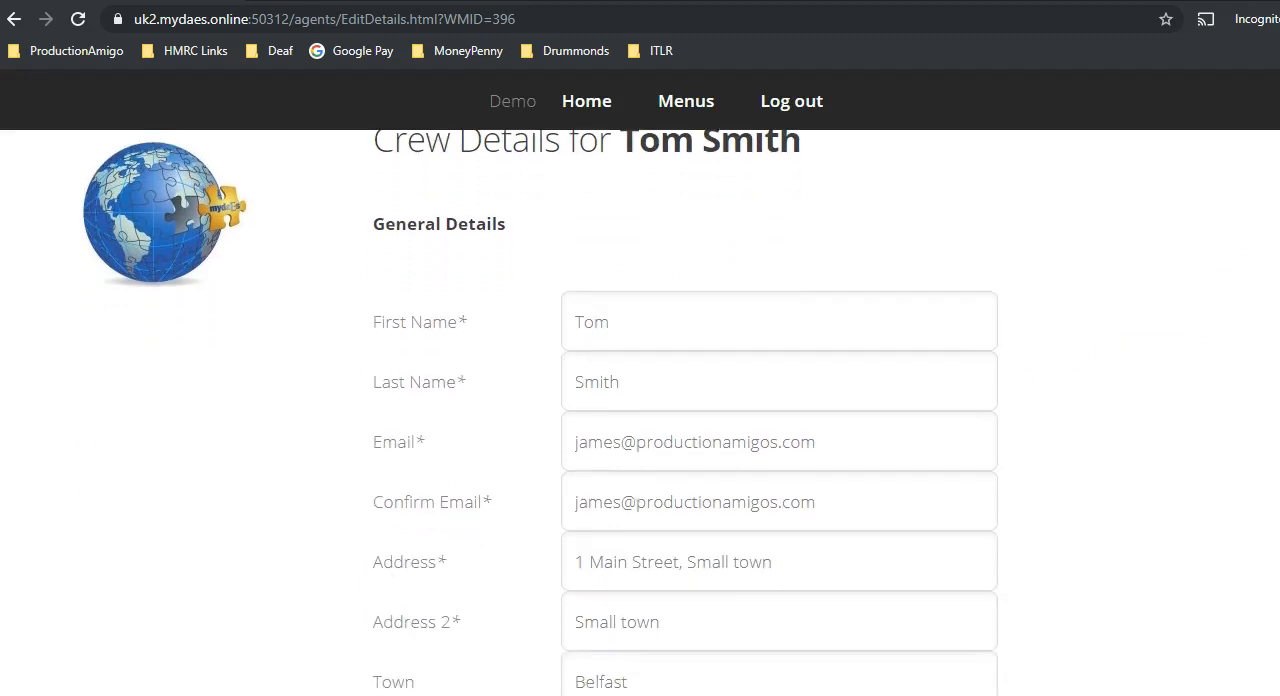
pyautogui.scroll(-1, 640, 450)
pyautogui.scroll(-5, 640, 450)
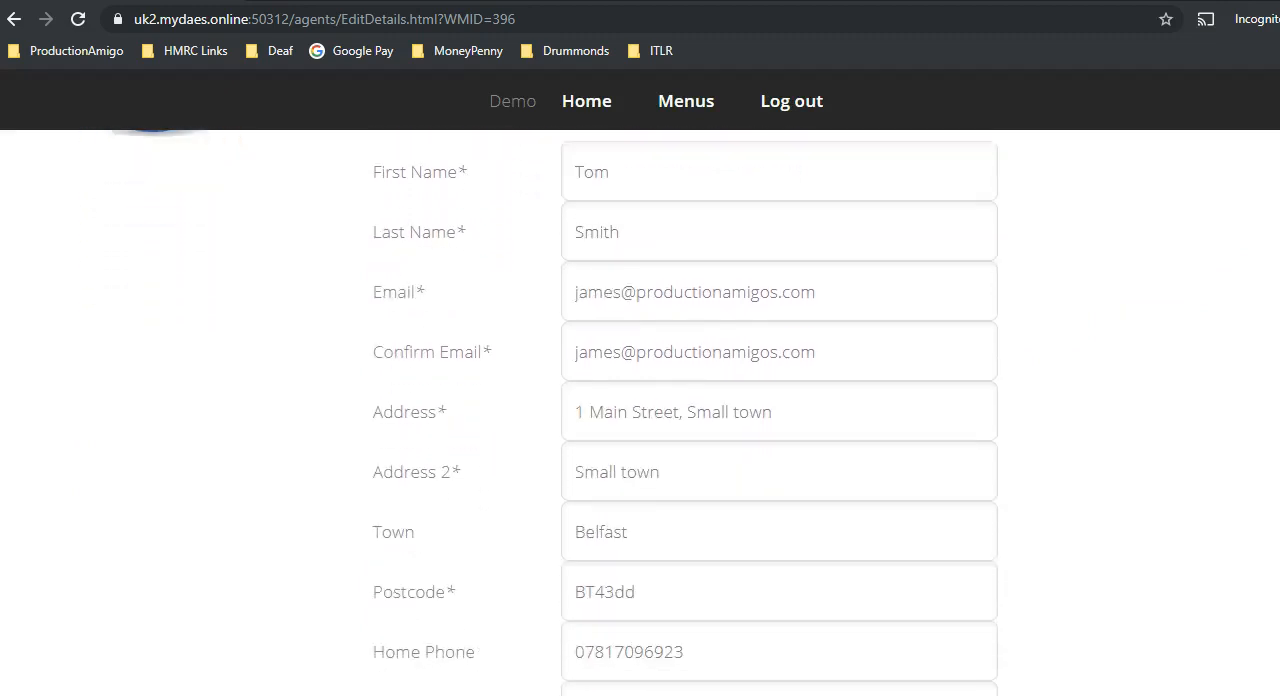
pyautogui.scroll(-5, 640, 450)
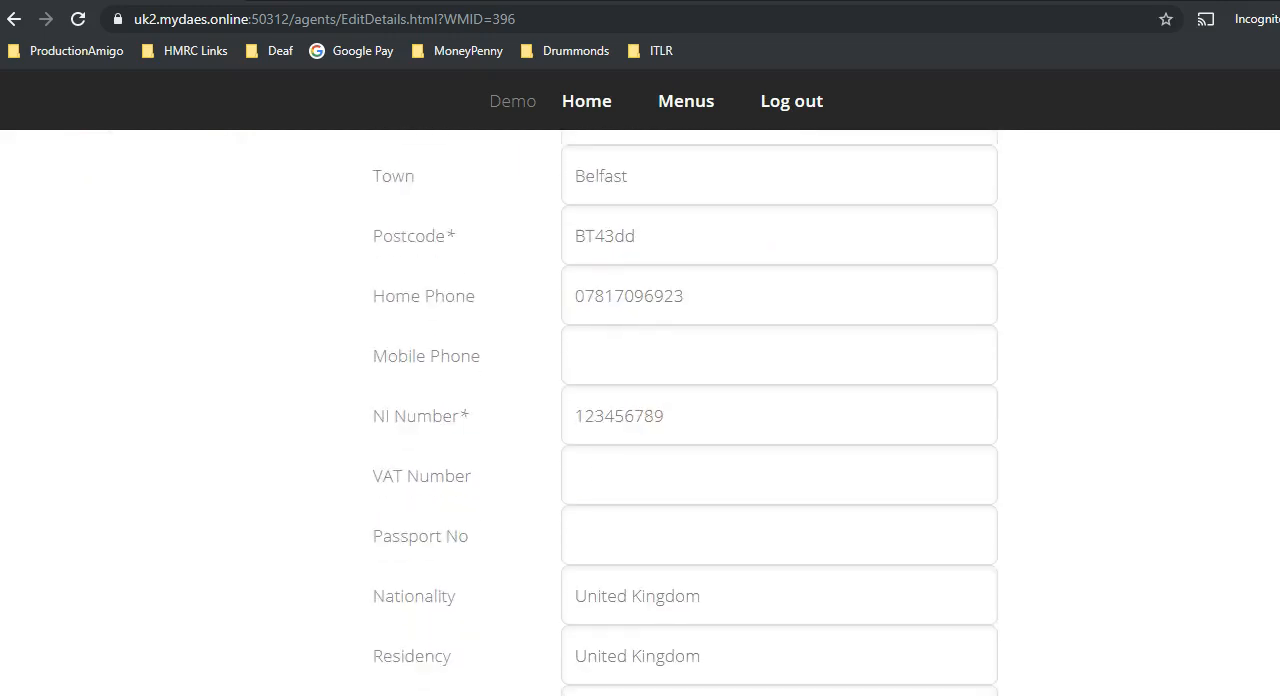
pyautogui.scroll(-4, 640, 450)
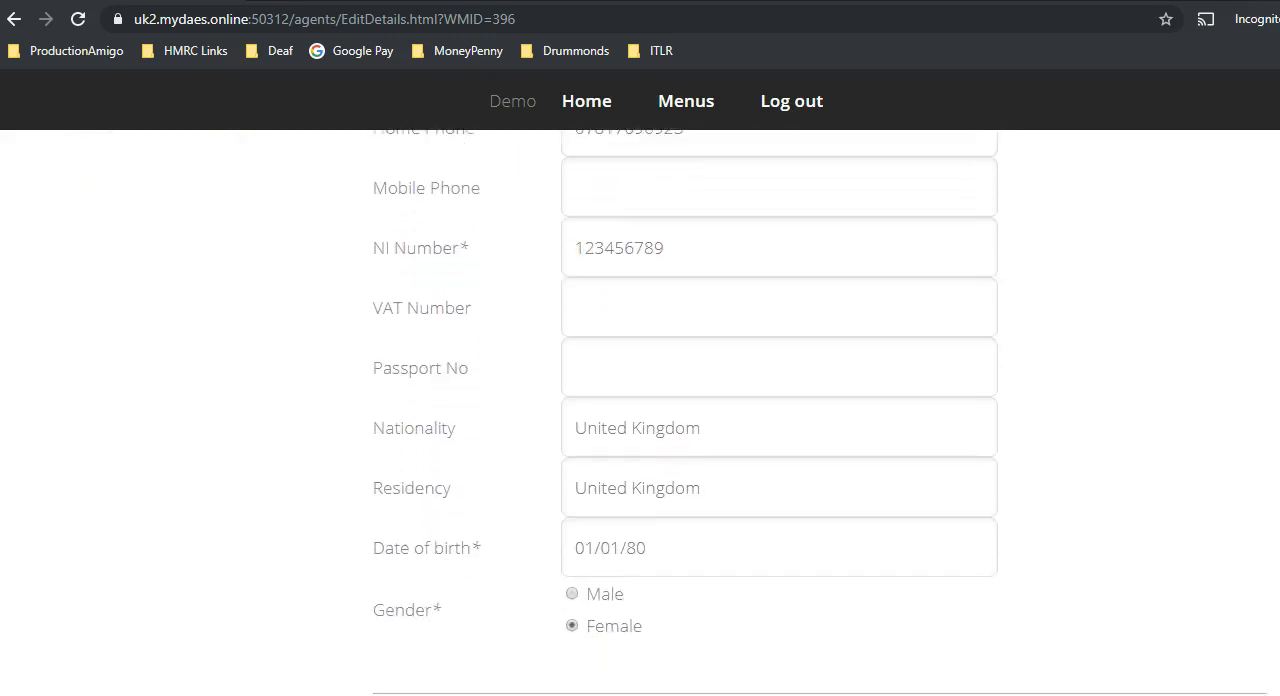
pyautogui.scroll(-1, 640, 450)
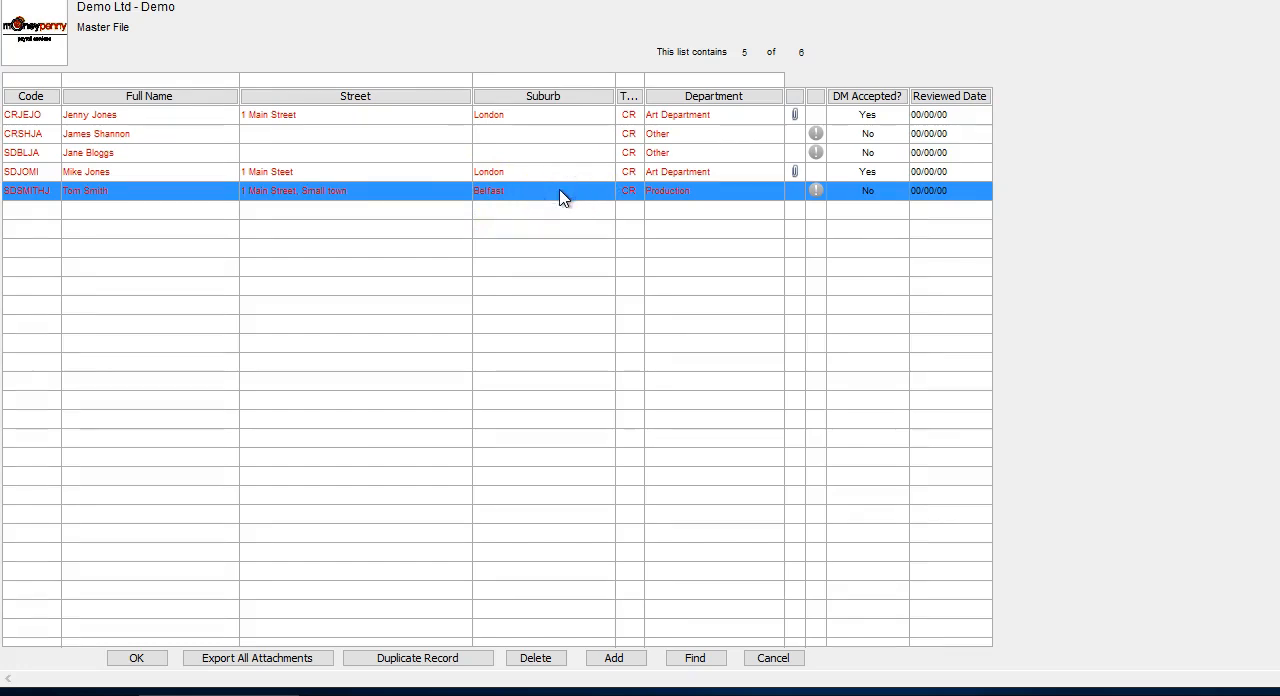
# Check the production crew member's e-mail addresses and web approval settings in the master file, and close the record, accepting the start date warning.
pyautogui.doubleClick(561, 194)
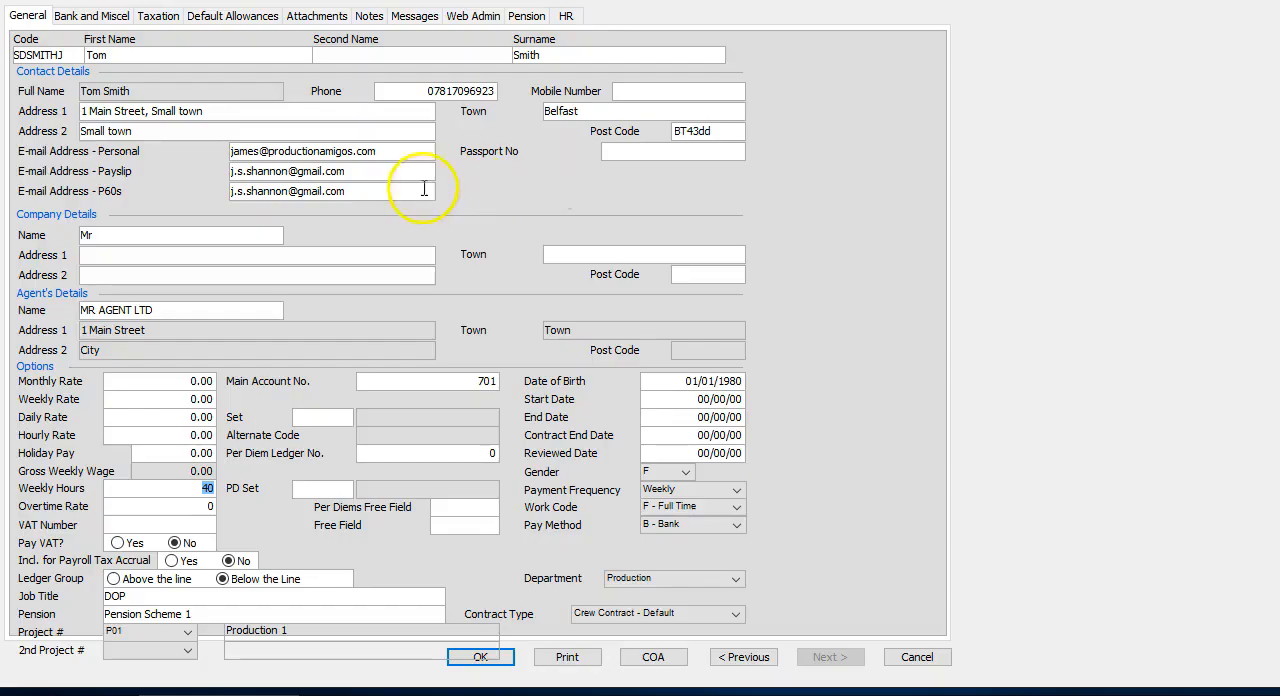
pyautogui.click(393, 151)
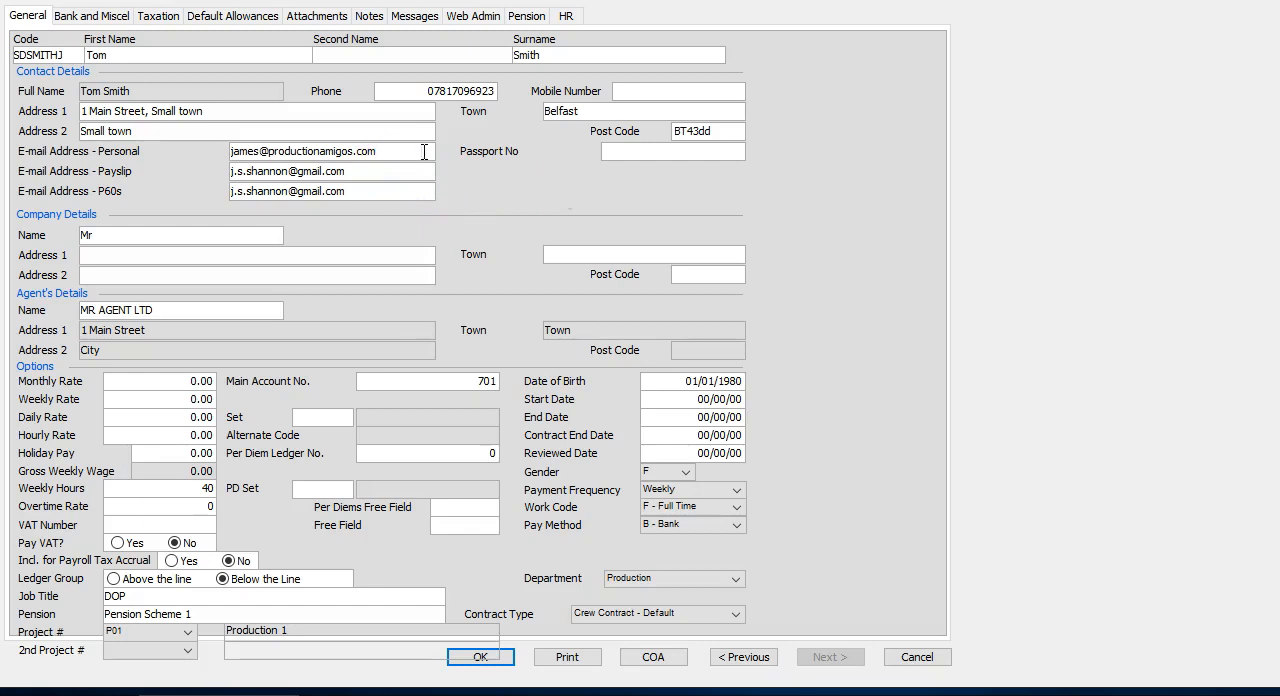
pyautogui.click(351, 171)
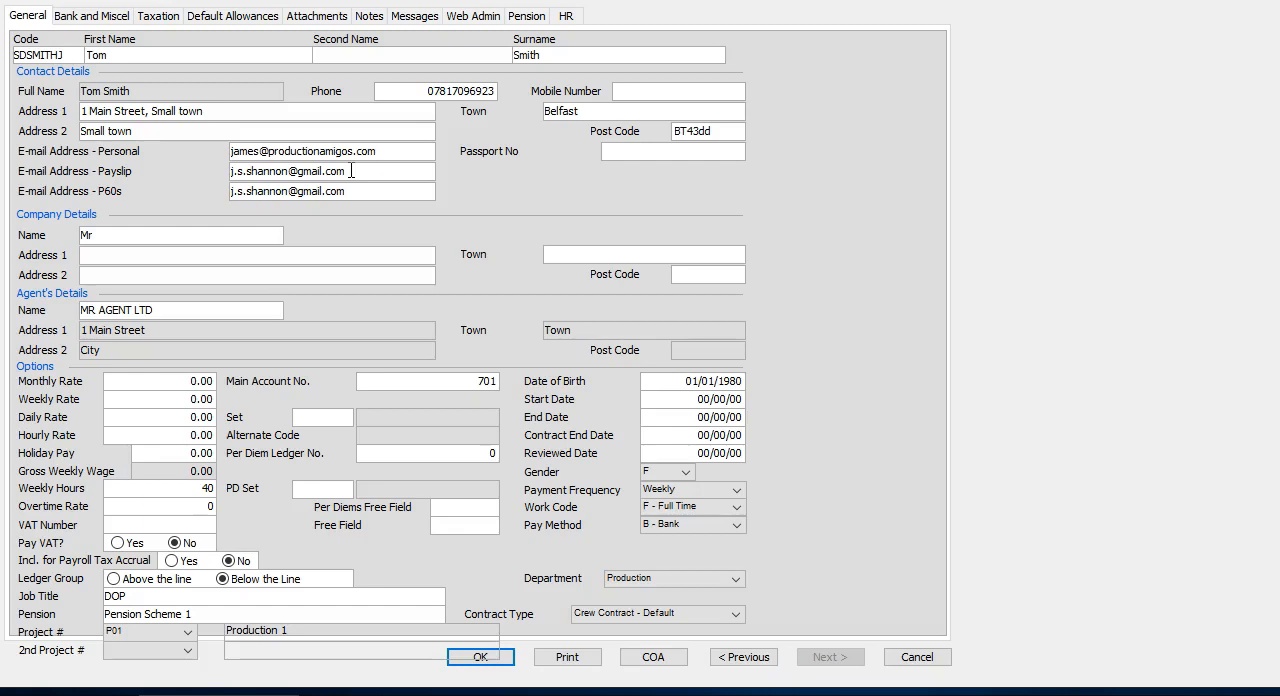
pyautogui.click(484, 20)
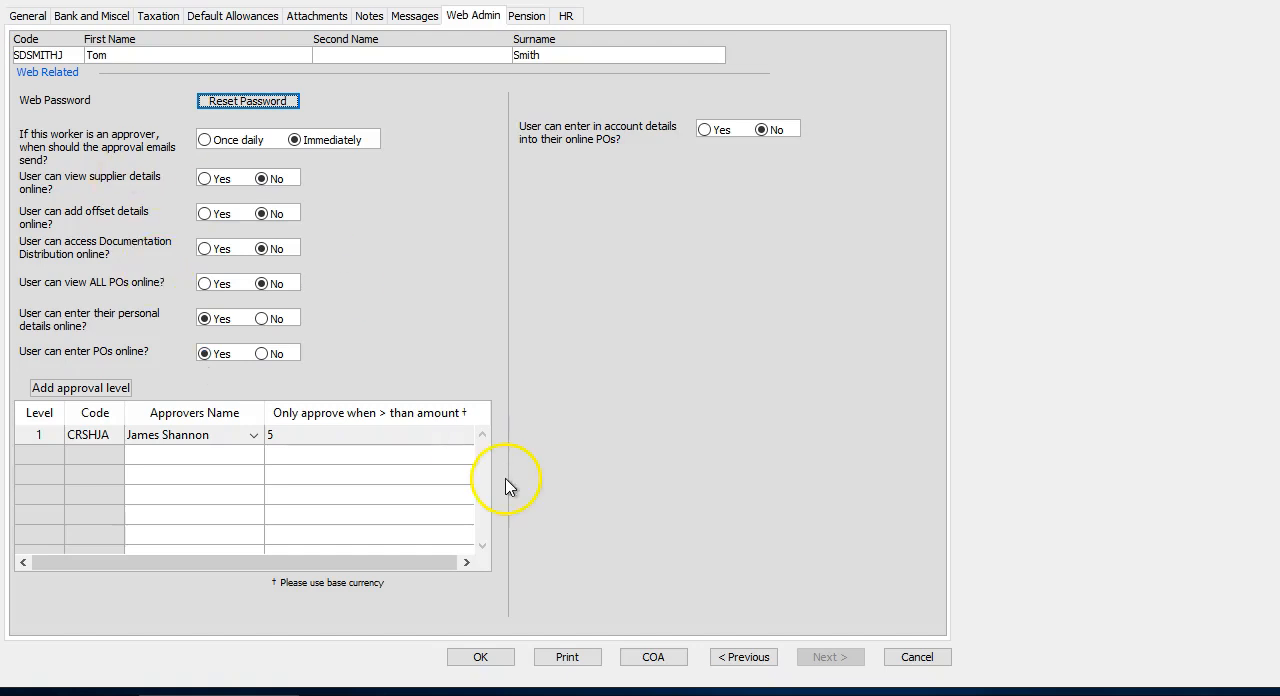
pyautogui.click(480, 659)
pyautogui.click(838, 556)
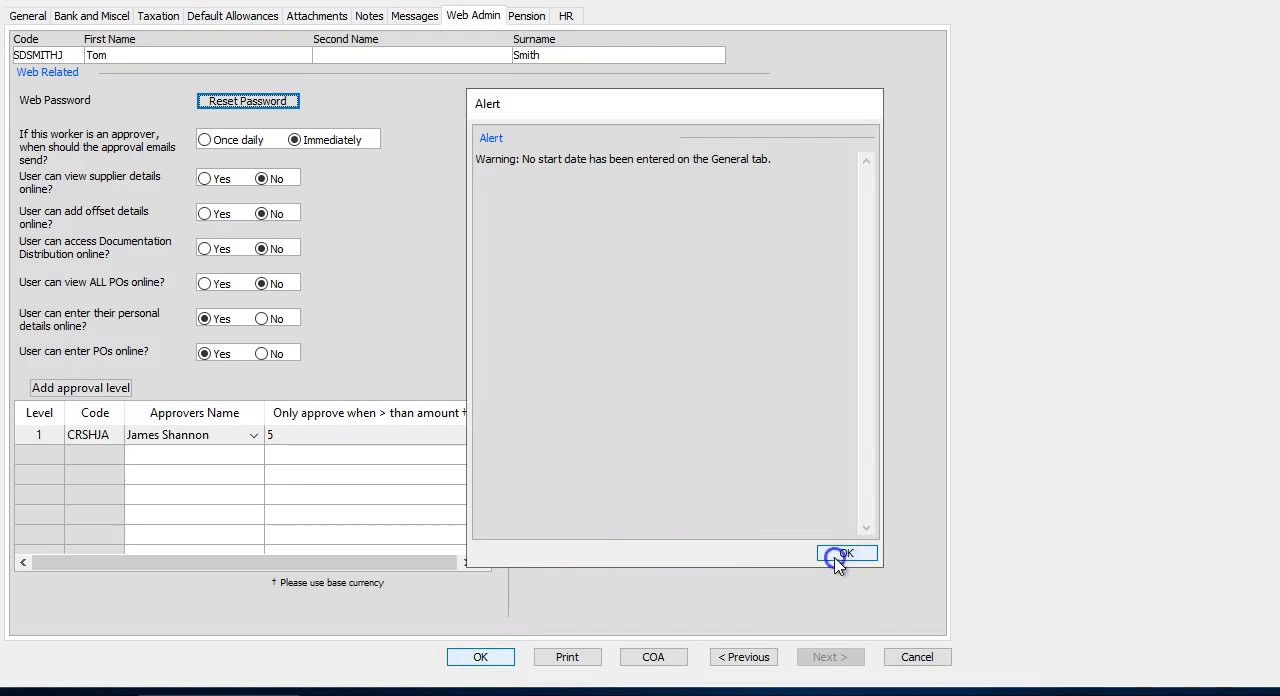
# Set the crew member's gross weekly wage to 1,100.00, with a 993.05 weekly rate and 106.95 holiday pay, and save the record.
pyautogui.click(410, 198)
pyautogui.doubleClick(409, 195)
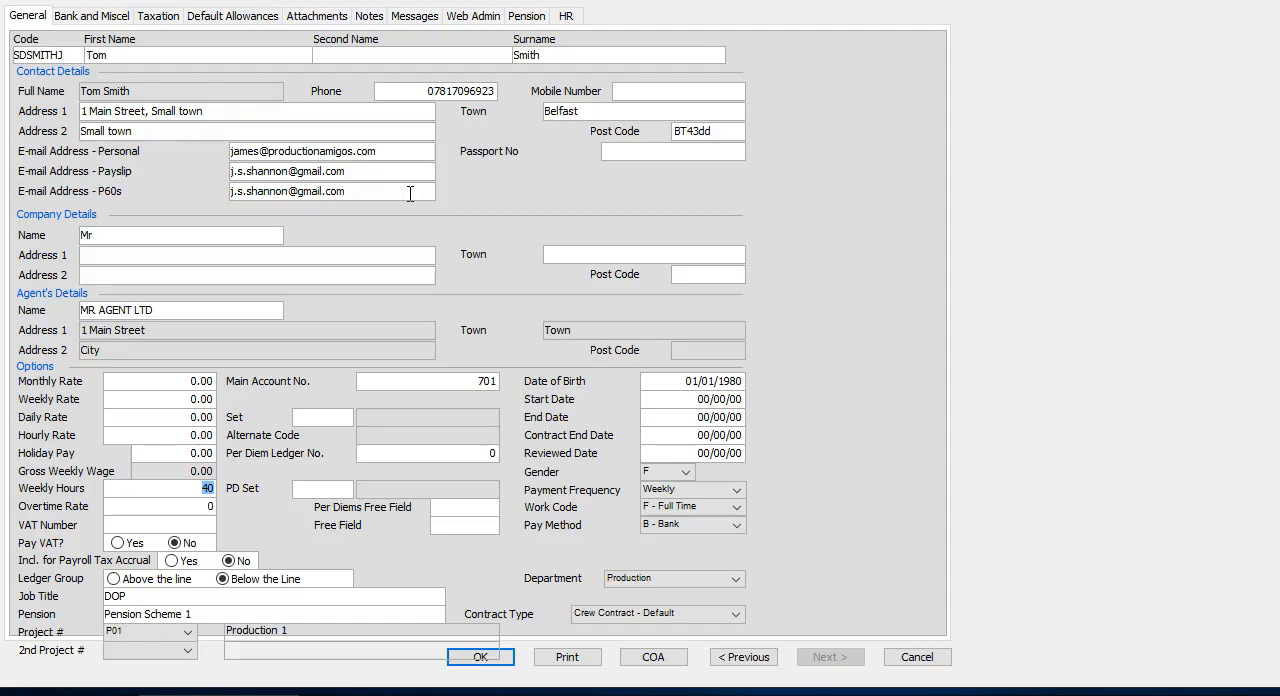
pyautogui.click(118, 396)
pyautogui.click(270, 461)
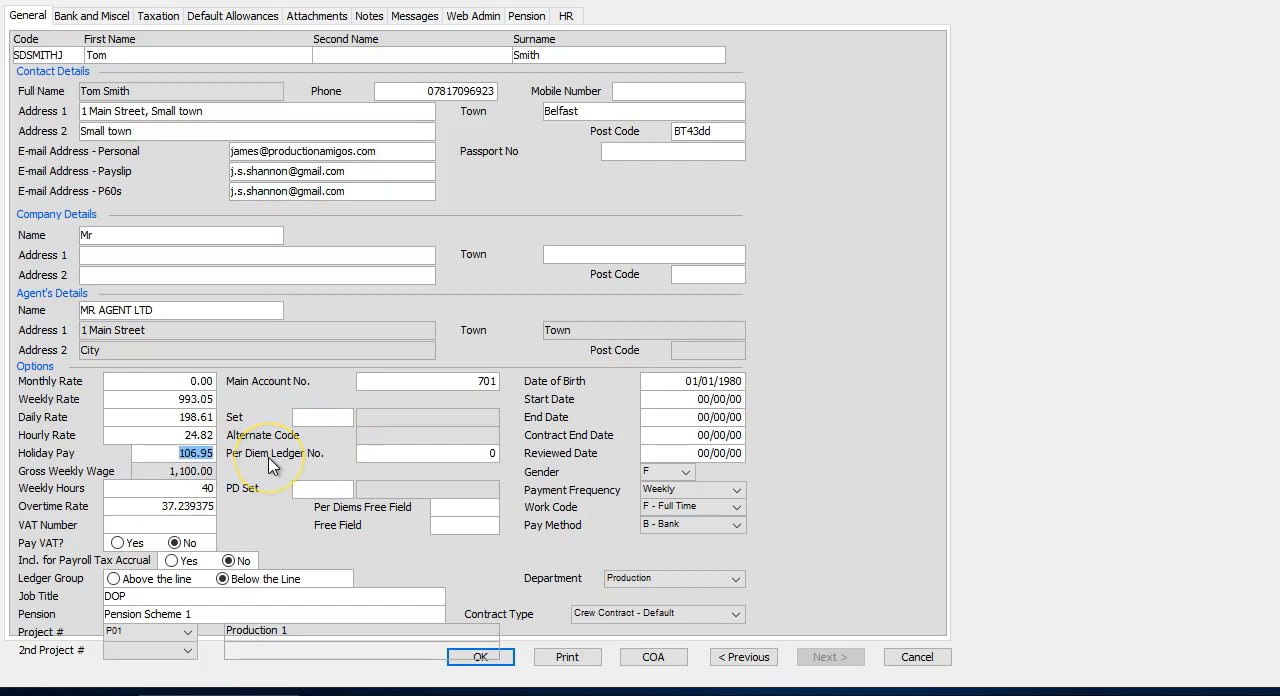
pyautogui.click(703, 511)
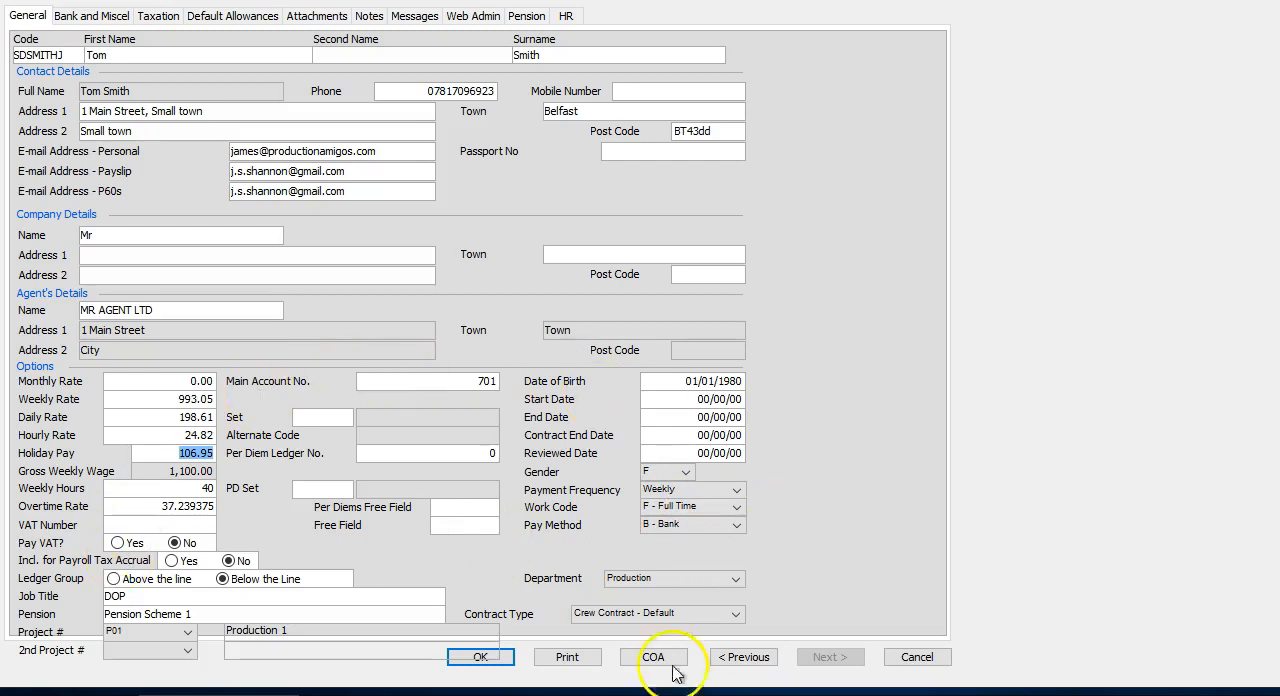
pyautogui.click(505, 660)
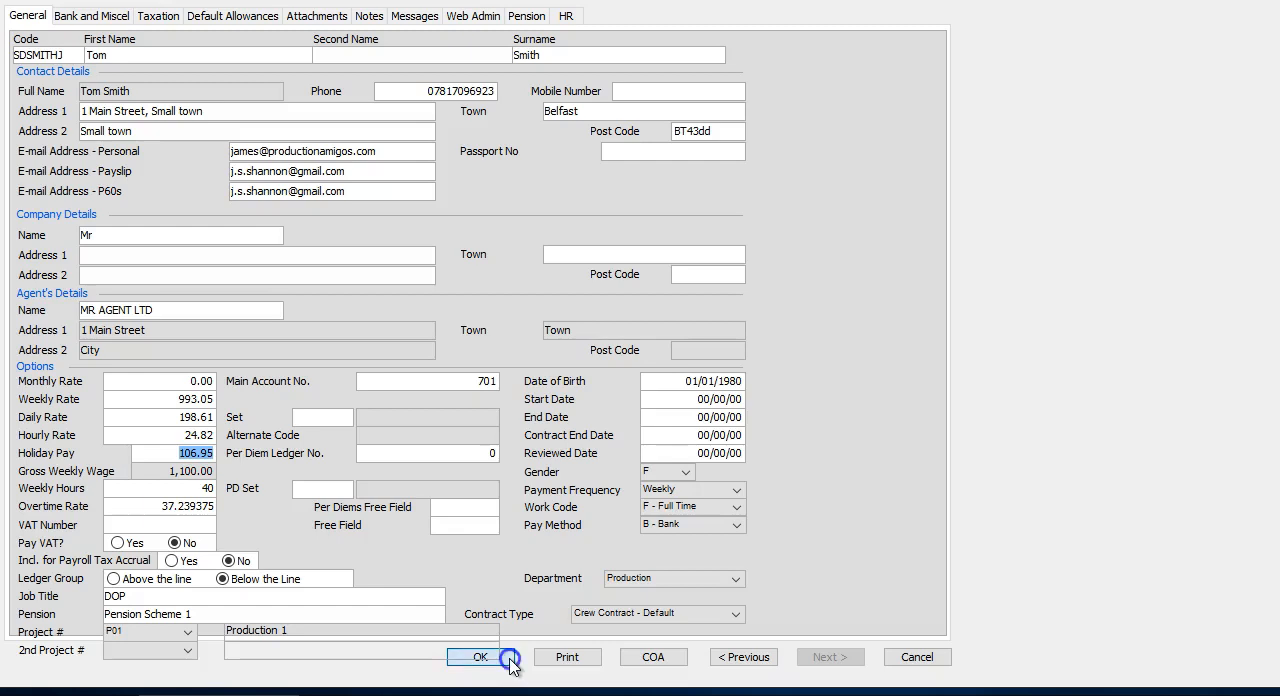
pyautogui.click(851, 553)
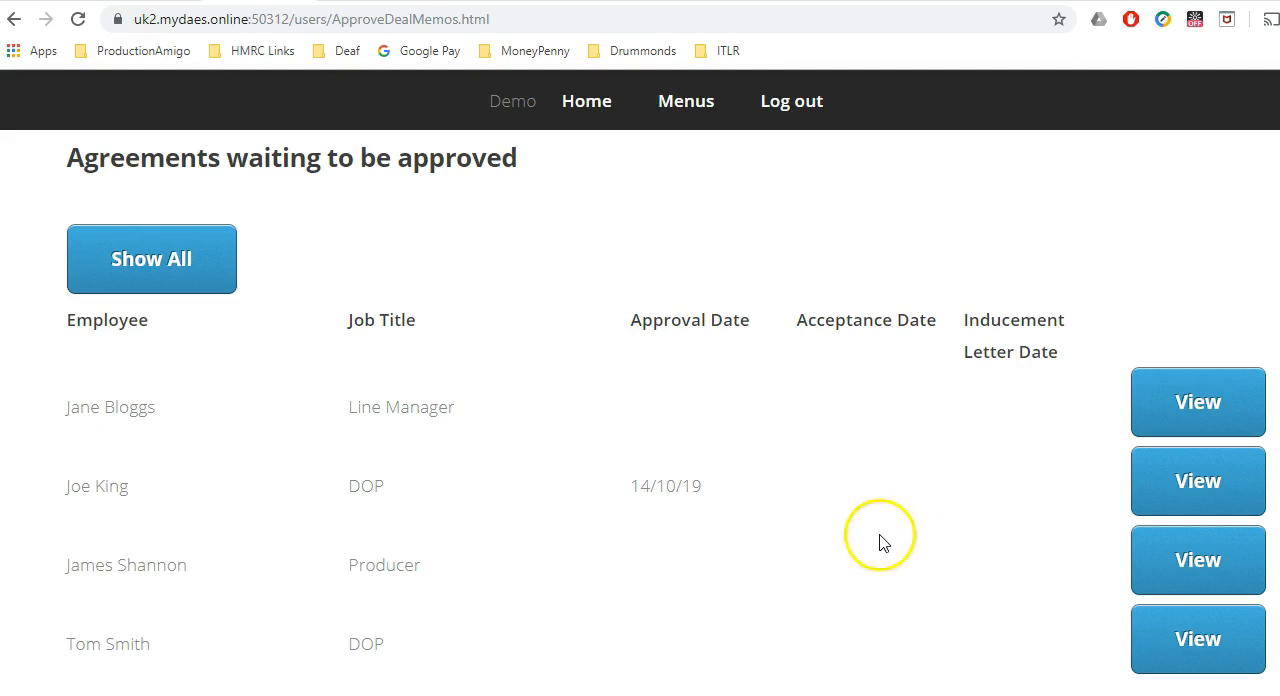
# Switch to the approver's web portal and open the newly added DOP's agreement from the crew contracts waiting for approval.
pyautogui.click(600, 101)
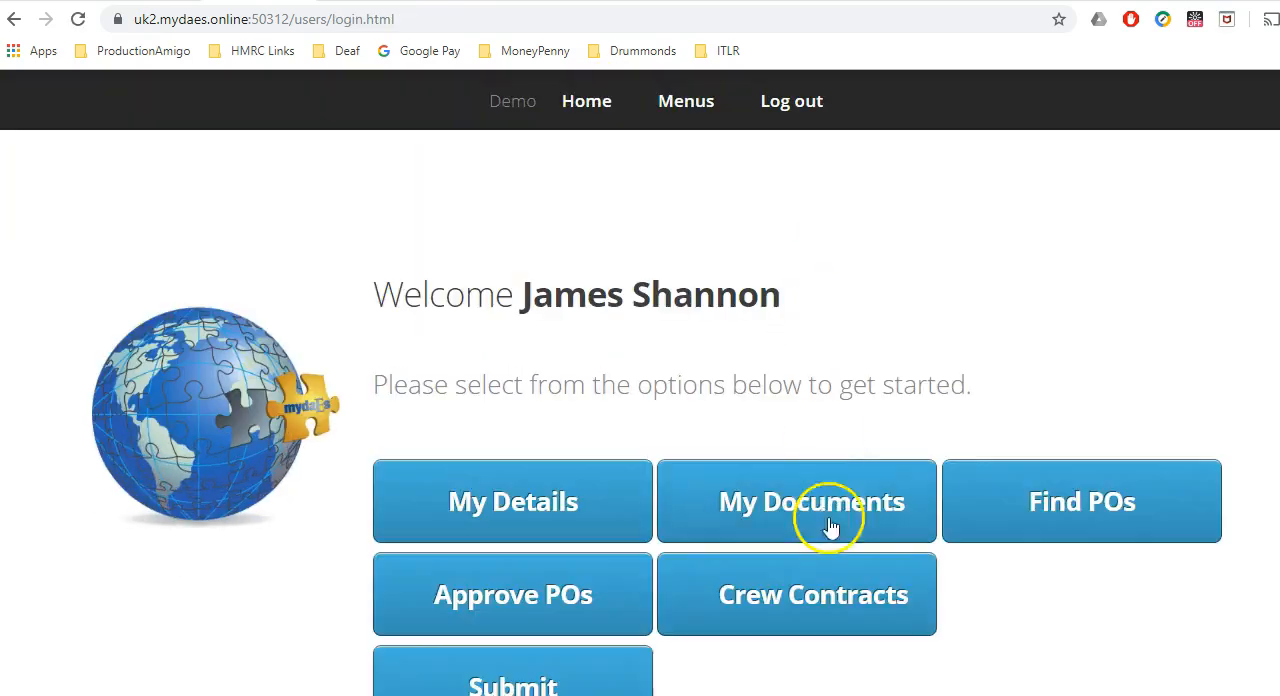
pyautogui.click(820, 582)
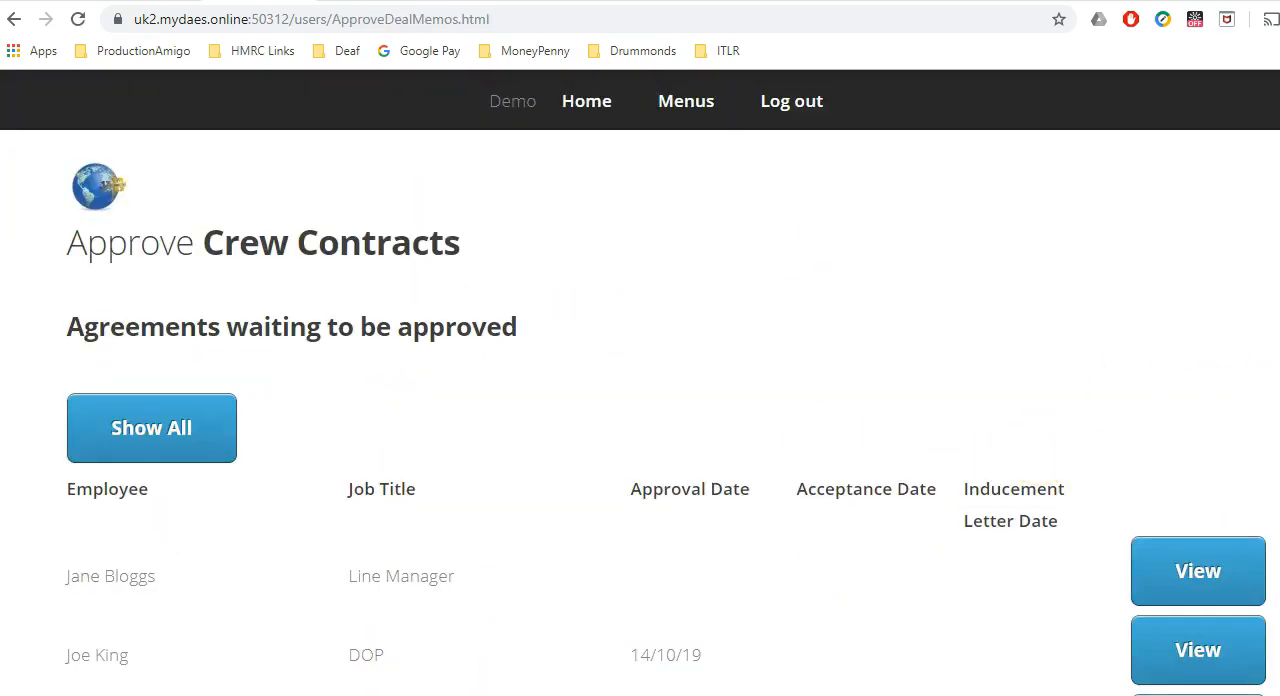
pyautogui.scroll(-3, 665, 412)
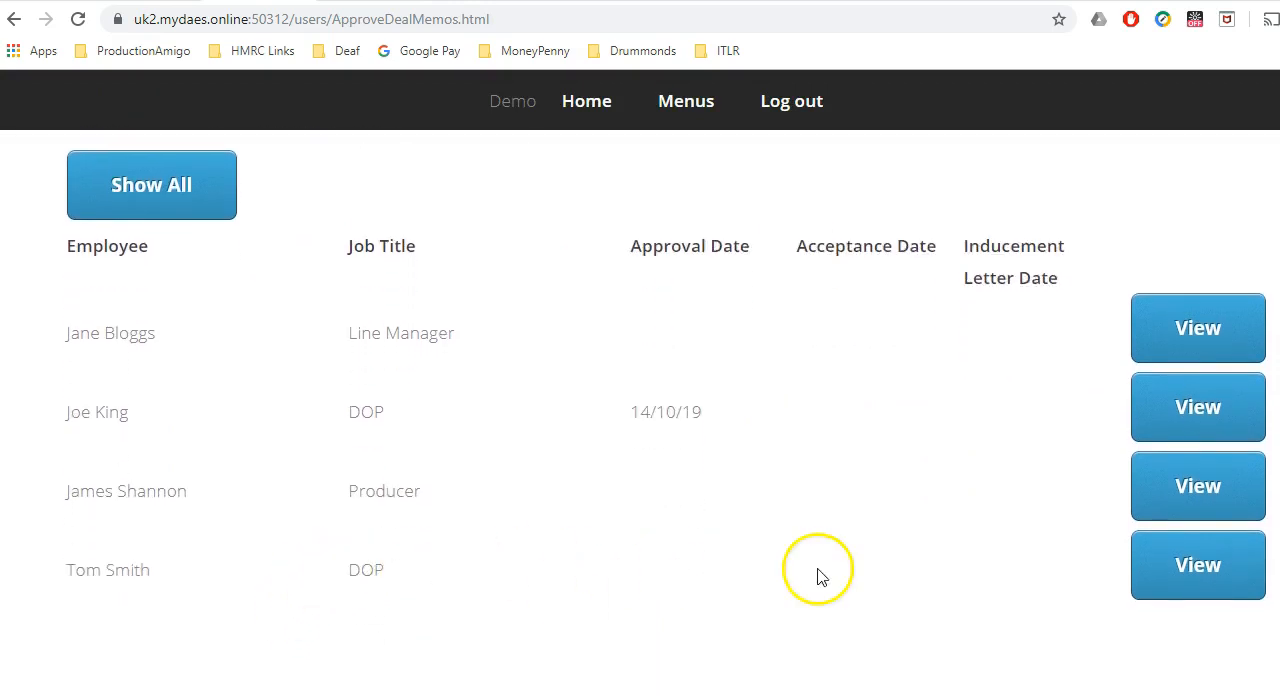
pyautogui.click(1186, 570)
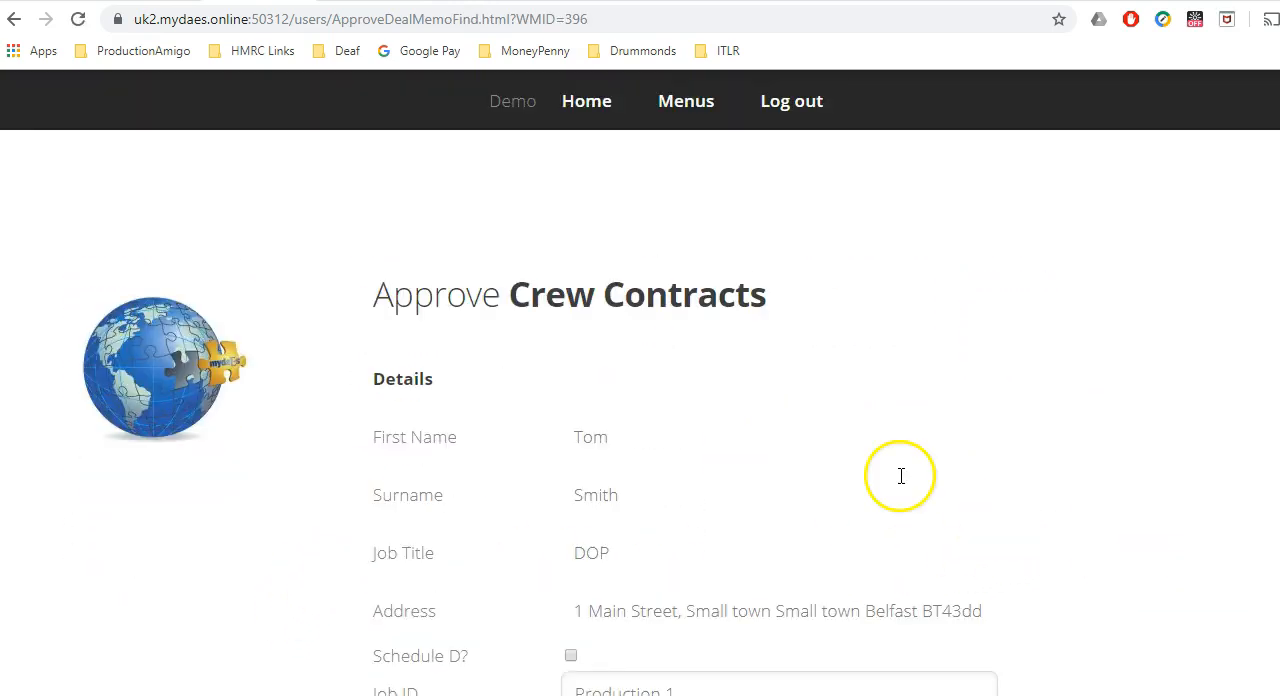
# Set the start date of the DOP's crew contract to 1/12/2019.
pyautogui.scroll(-3, 640, 410)
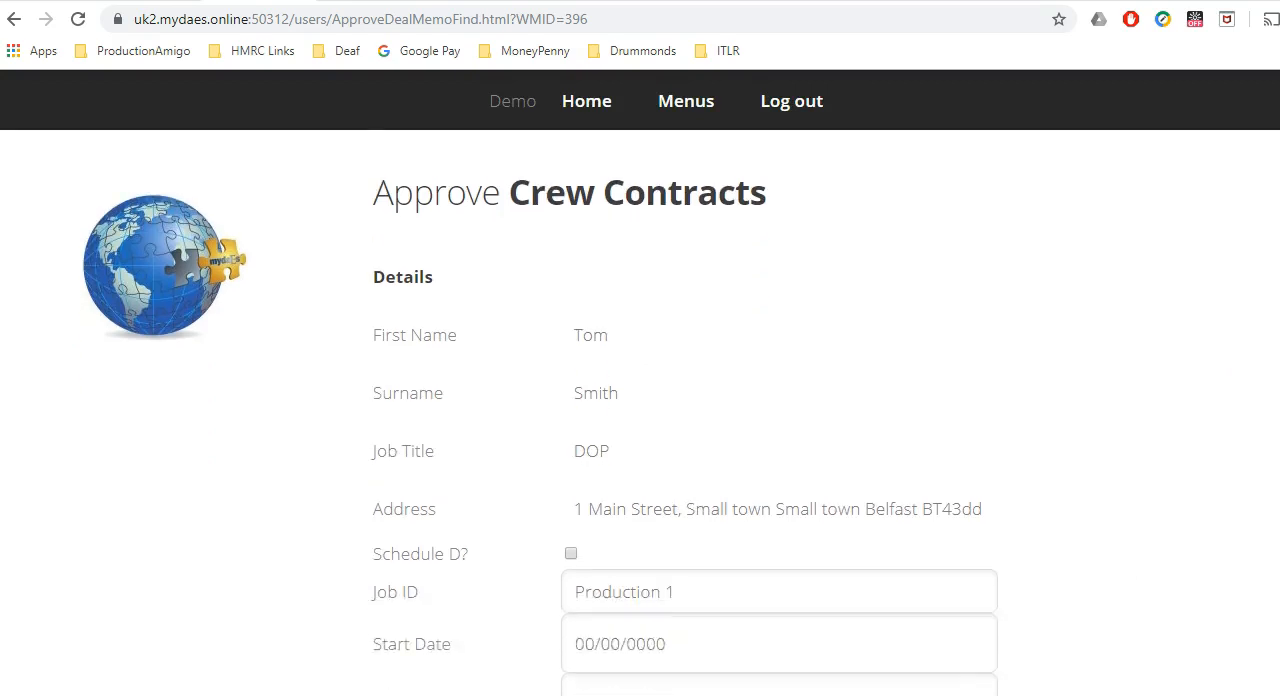
pyautogui.scroll(-1, 640, 410)
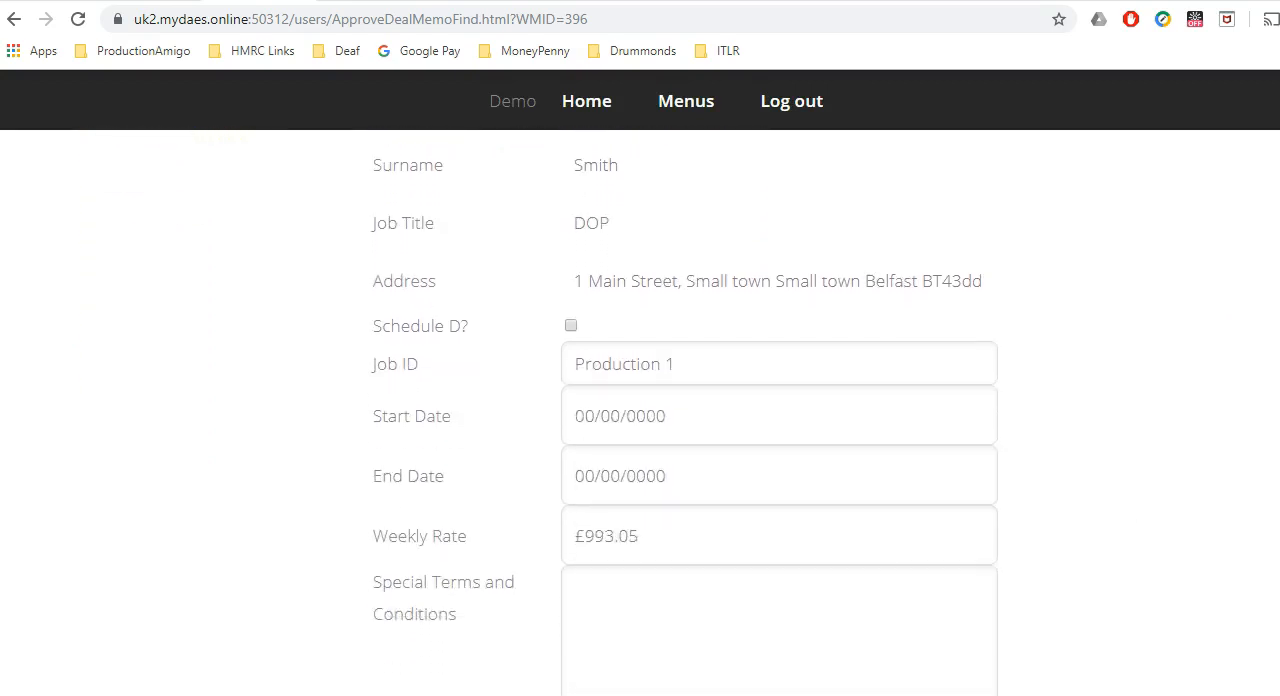
pyautogui.click(629, 416)
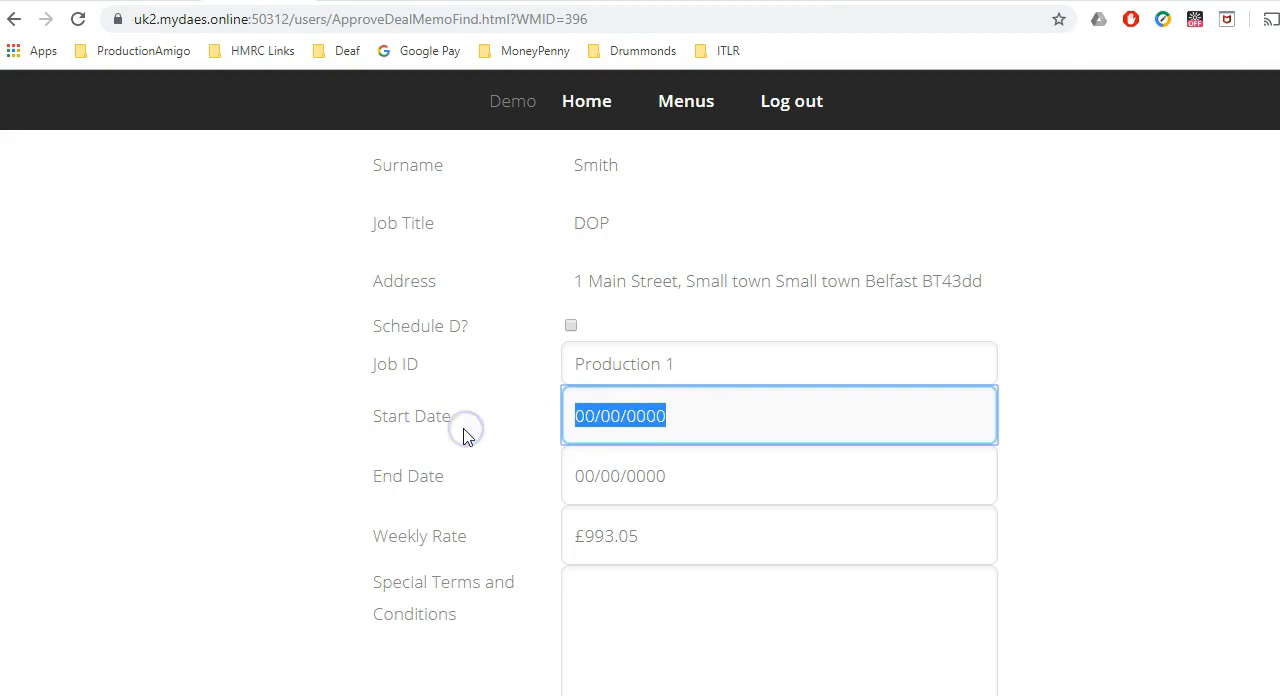
pyautogui.write('1/1')
pyautogui.press('BackSpace')
pyautogui.press('BackSpace')
pyautogui.write('/12/2019')
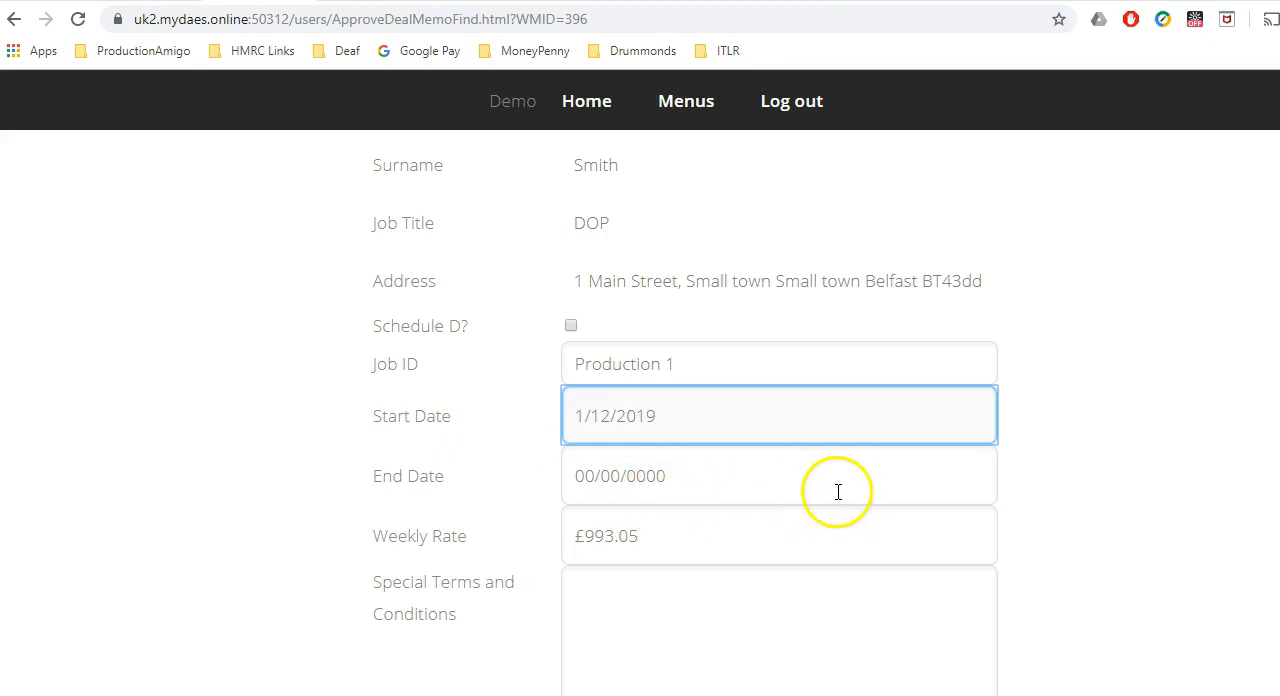
pyautogui.click(1080, 497)
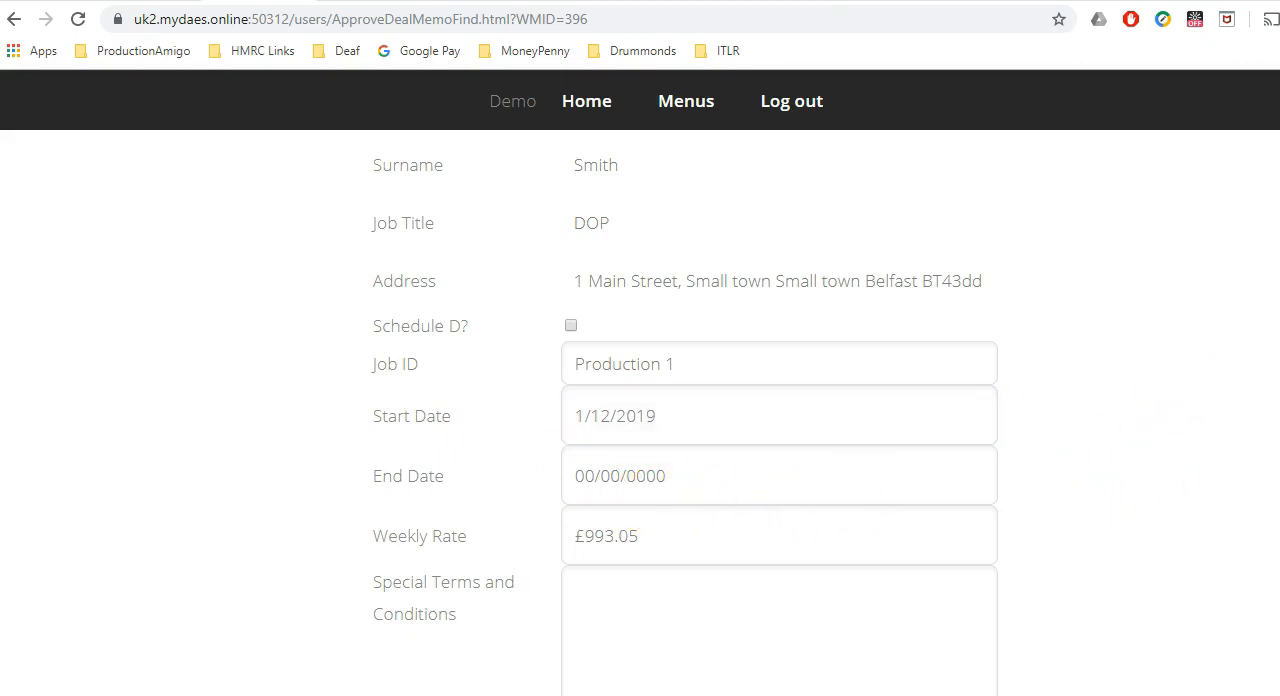
# Approve the DOP's crew contract.
pyautogui.scroll(-3, 680, 400)
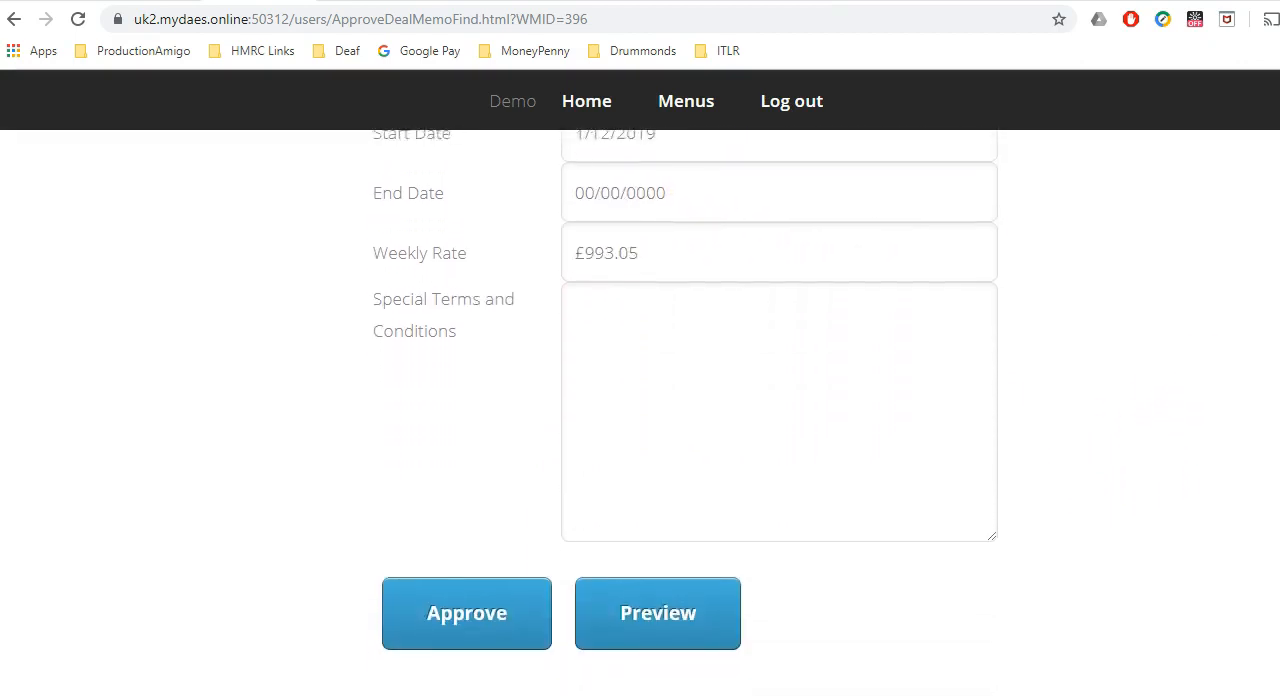
pyautogui.scroll(-1, 680, 400)
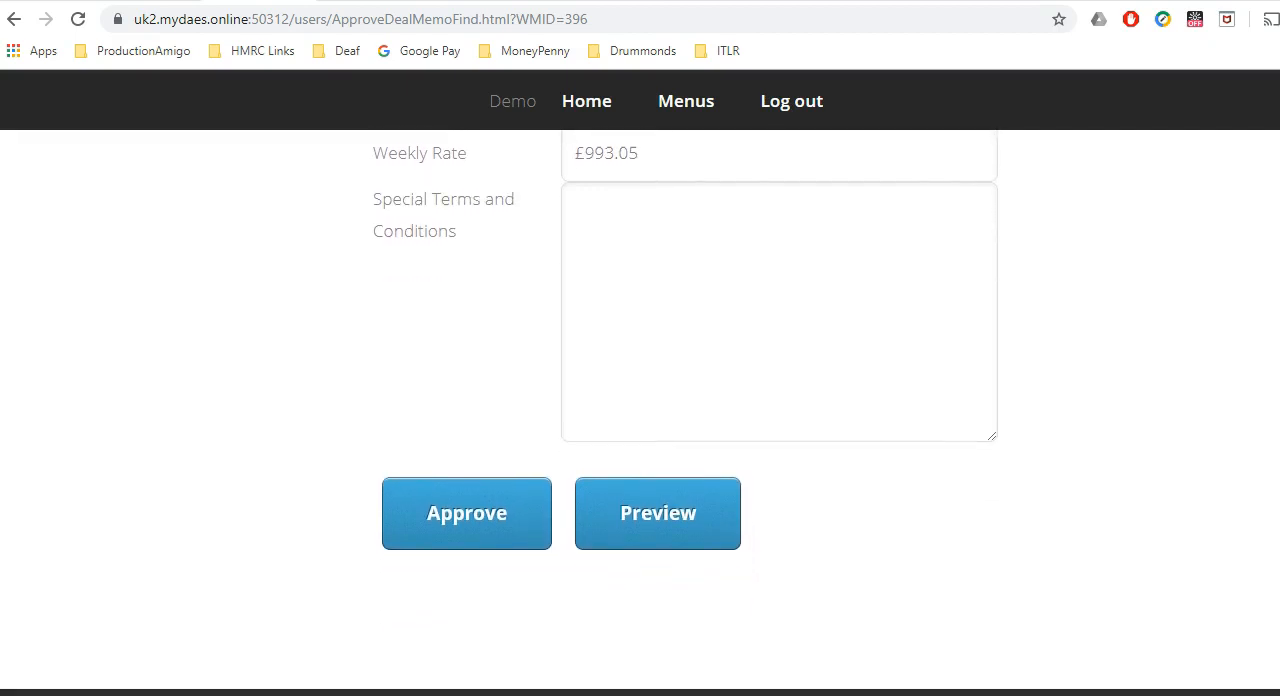
pyautogui.click(502, 531)
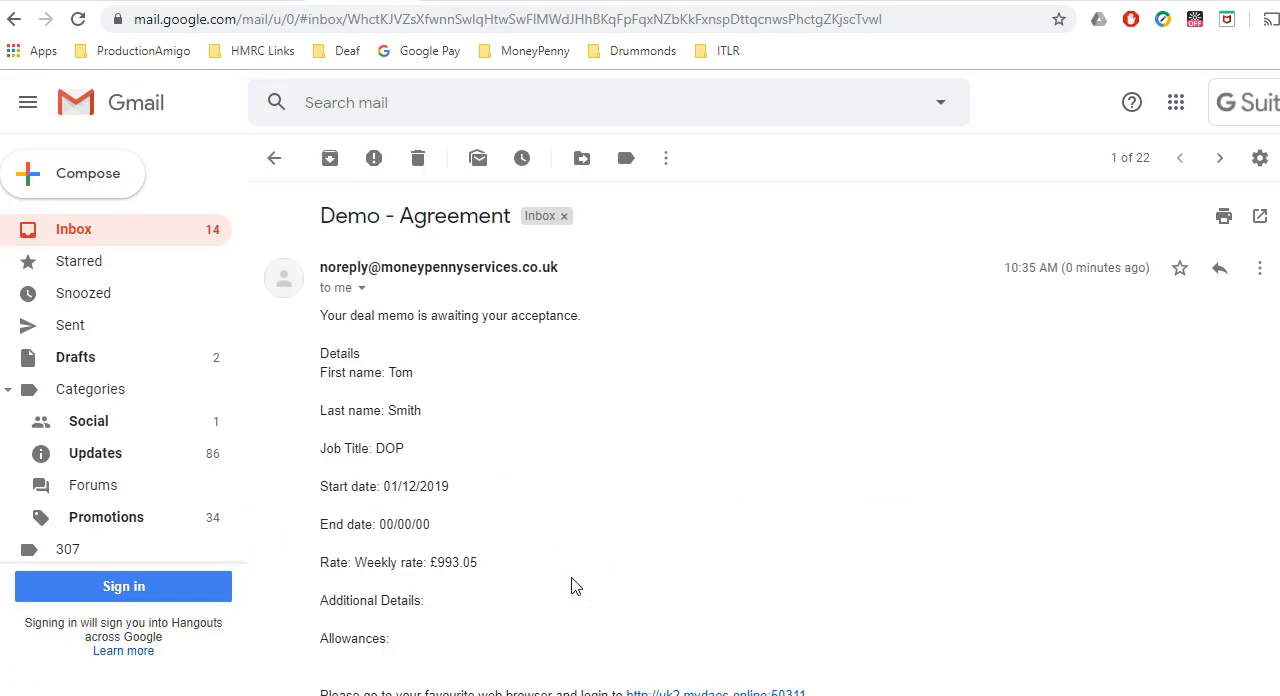
# Examine the Demo - Agreement email in Gmail, including the deal memo details and the link for immediate approval.
pyautogui.scroll(-1, 571, 585)
pyautogui.scroll(1, 571, 585)
pyautogui.scroll(-1, 571, 585)
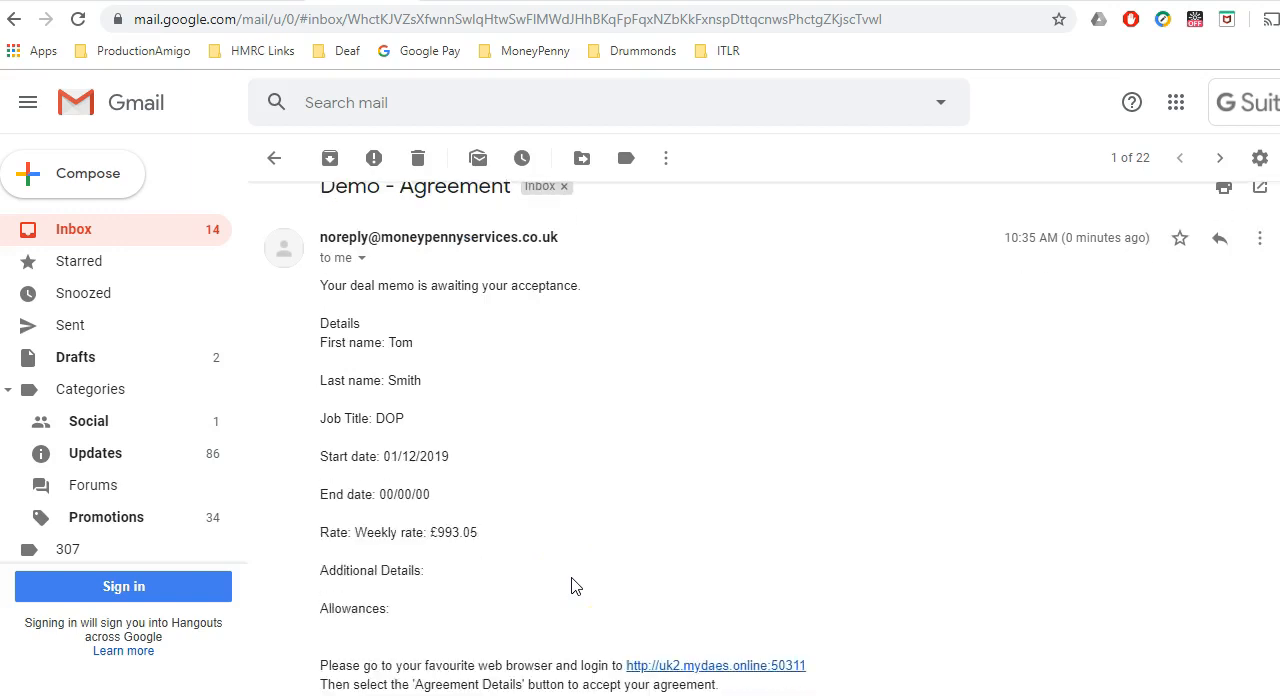
pyautogui.scroll(-5, 571, 585)
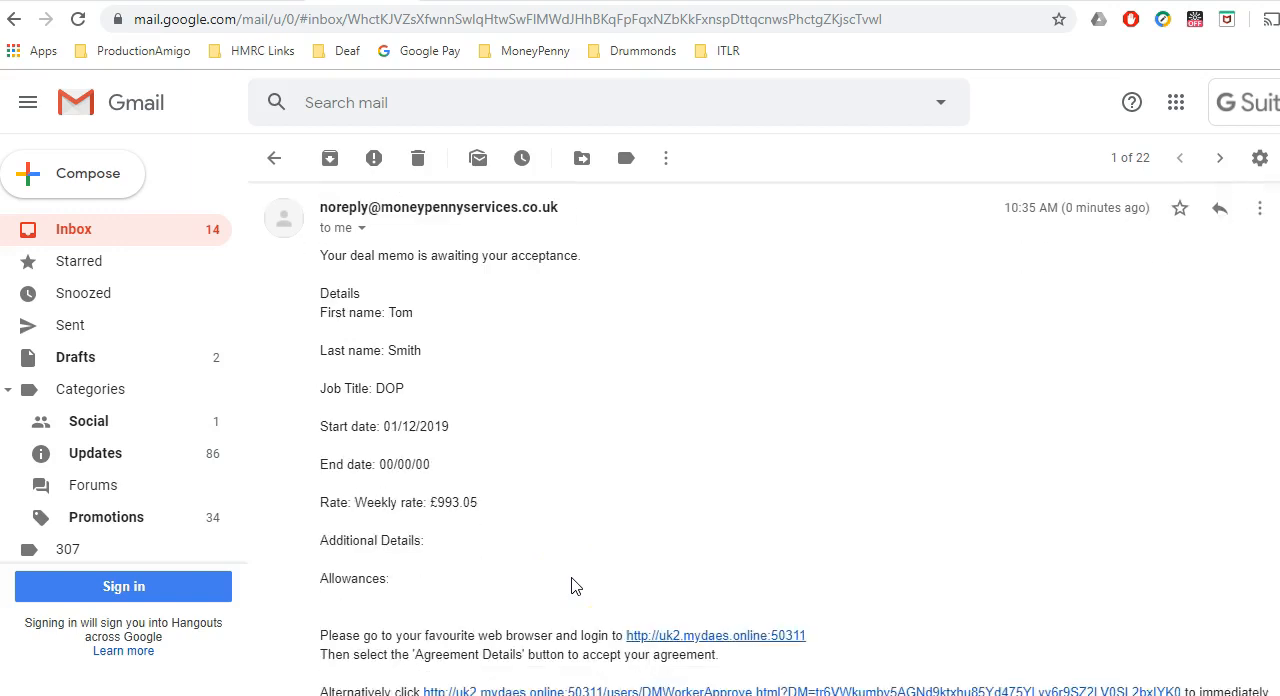
pyautogui.scroll(-1, 573, 587)
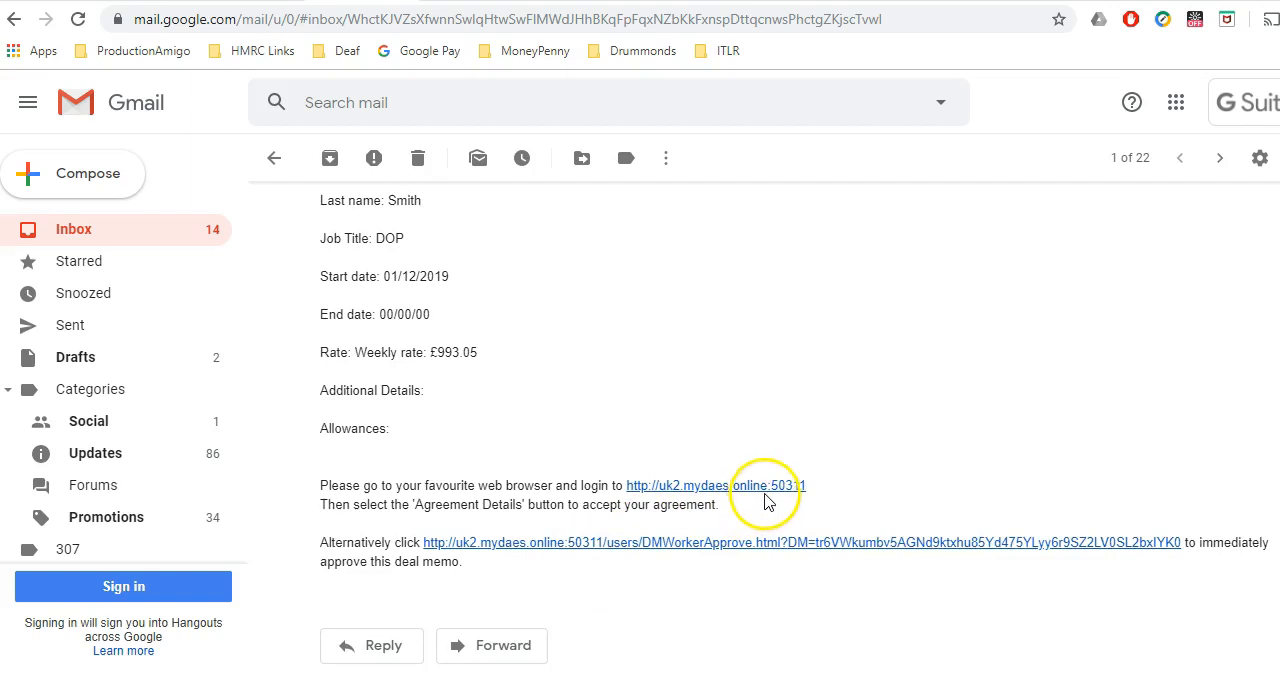
# Accept the deal memo through the email's immediate approval link, and open the DOP's record in the payroll program's Master File.
pyautogui.click(622, 549)
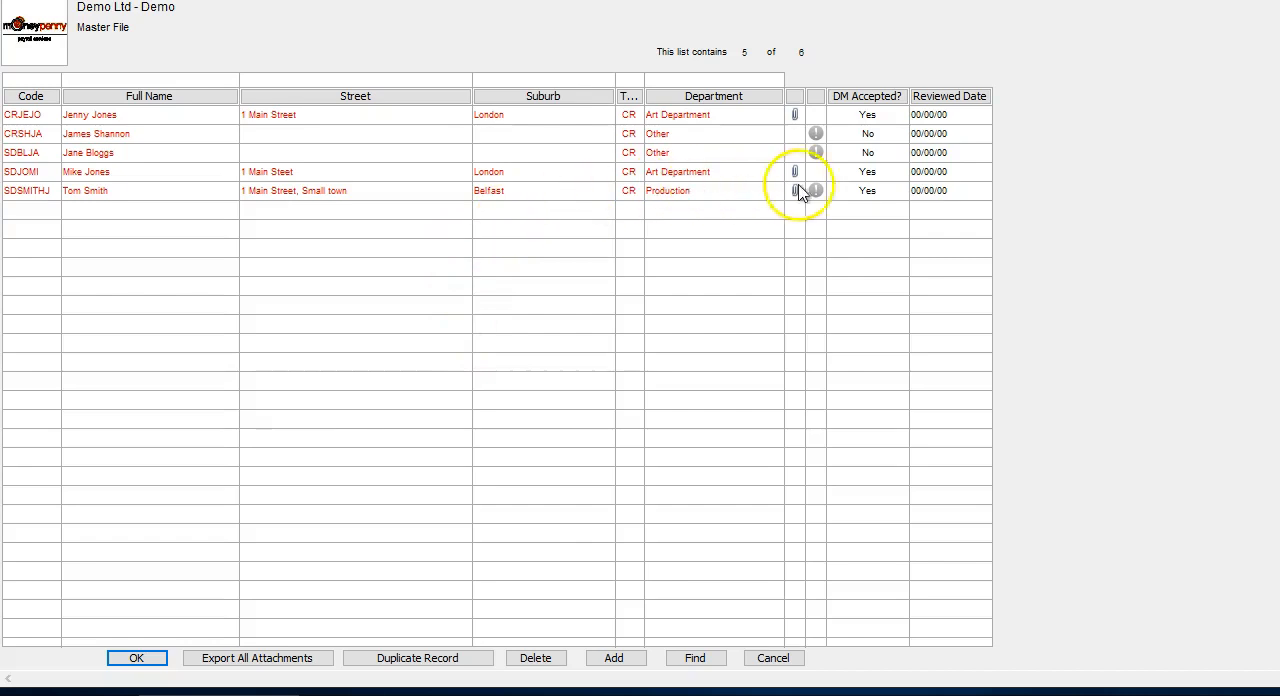
pyautogui.click(885, 192)
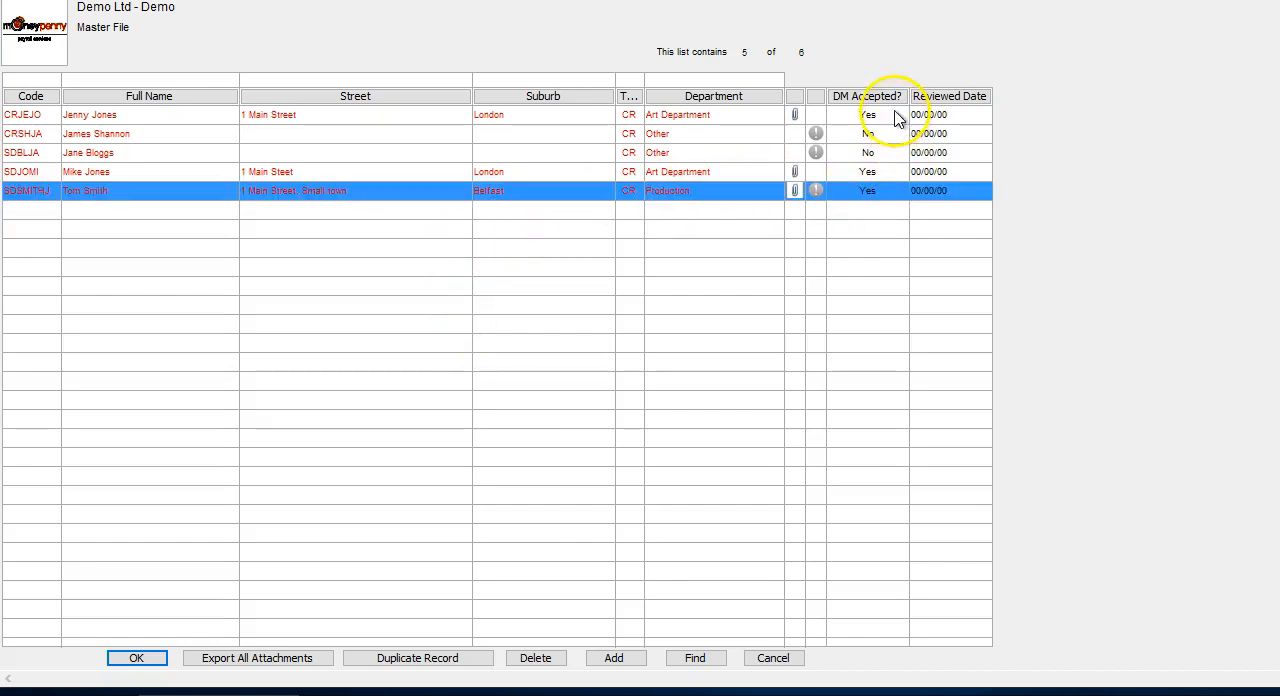
pyautogui.doubleClick(885, 193)
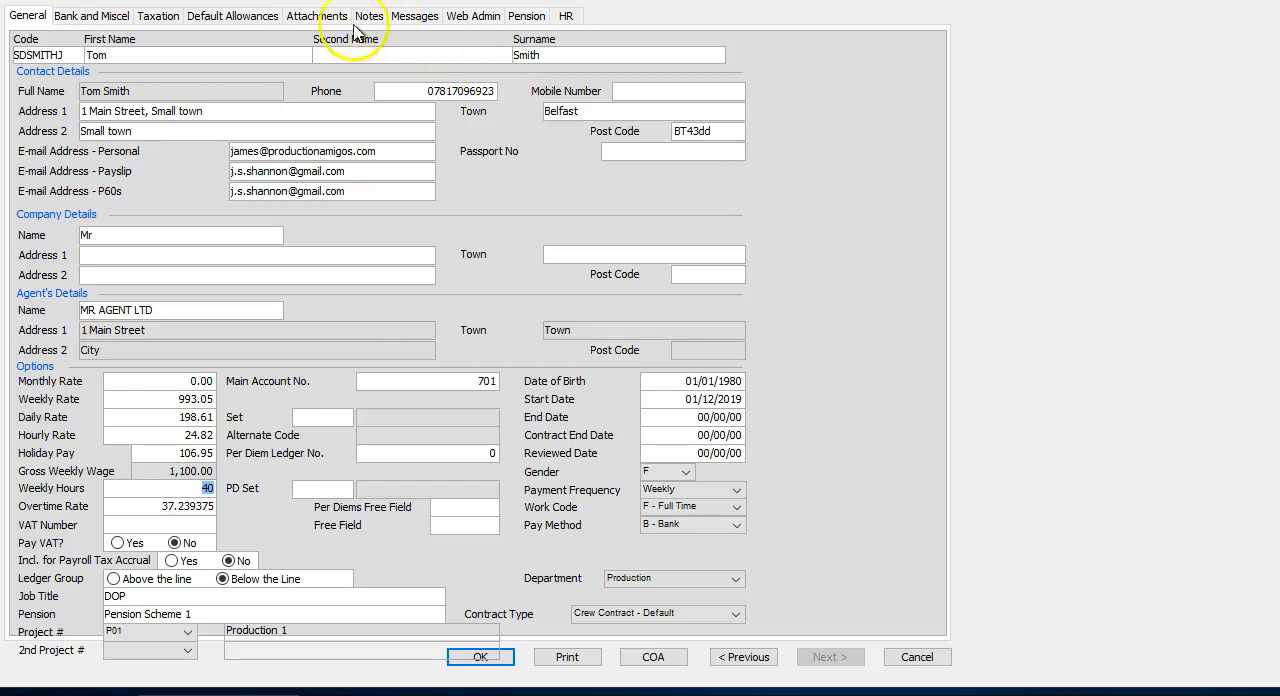
# View the deal memo PDF attached to the DOP's record, and leave the record without changes.
pyautogui.click(322, 18)
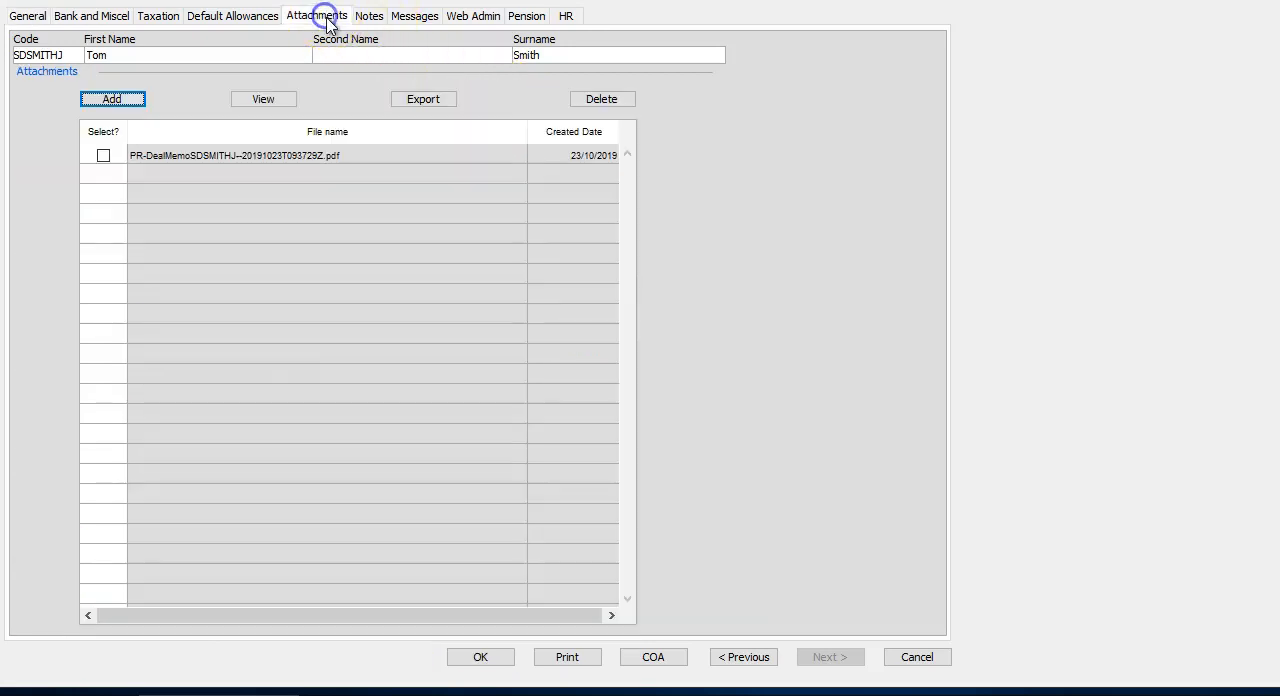
pyautogui.click(310, 156)
pyautogui.click(103, 155)
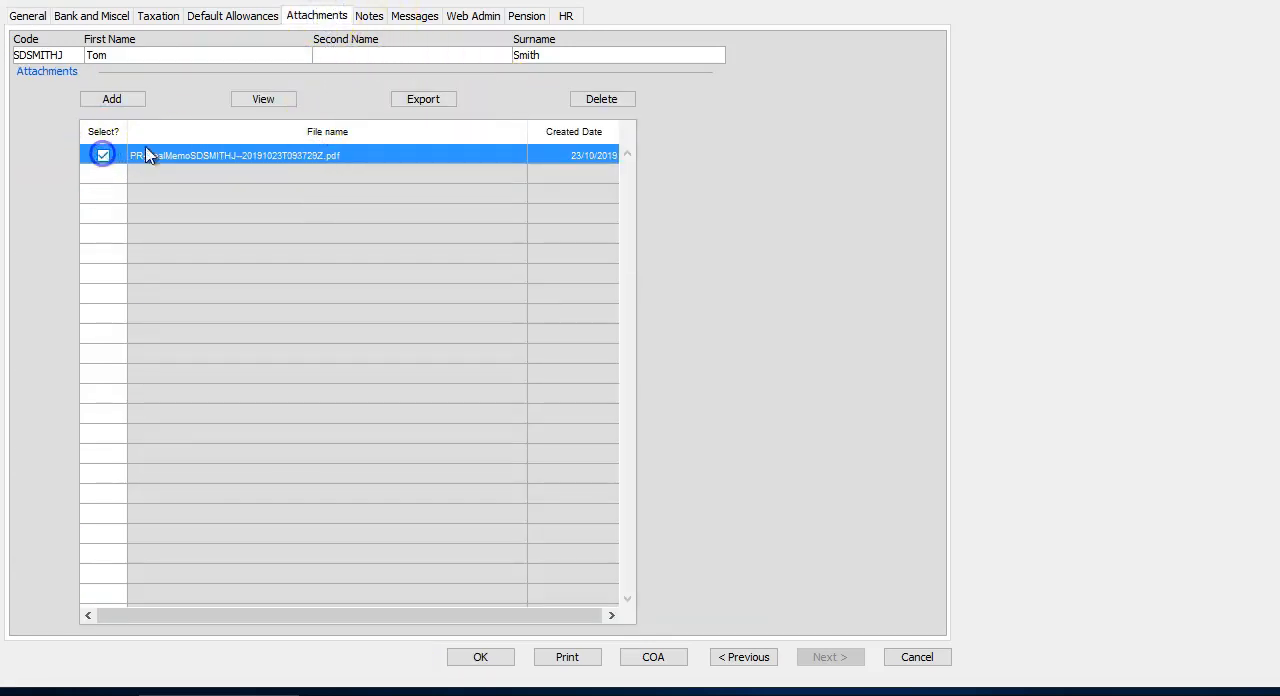
pyautogui.click(289, 102)
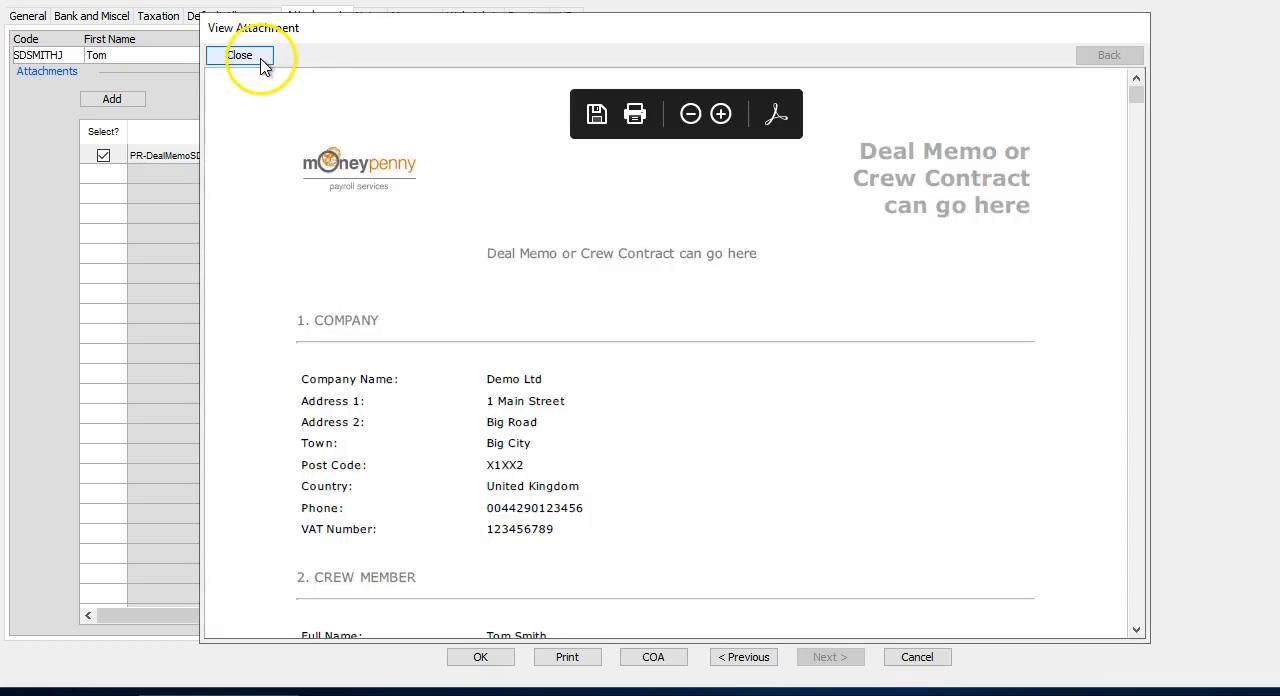
pyautogui.click(258, 58)
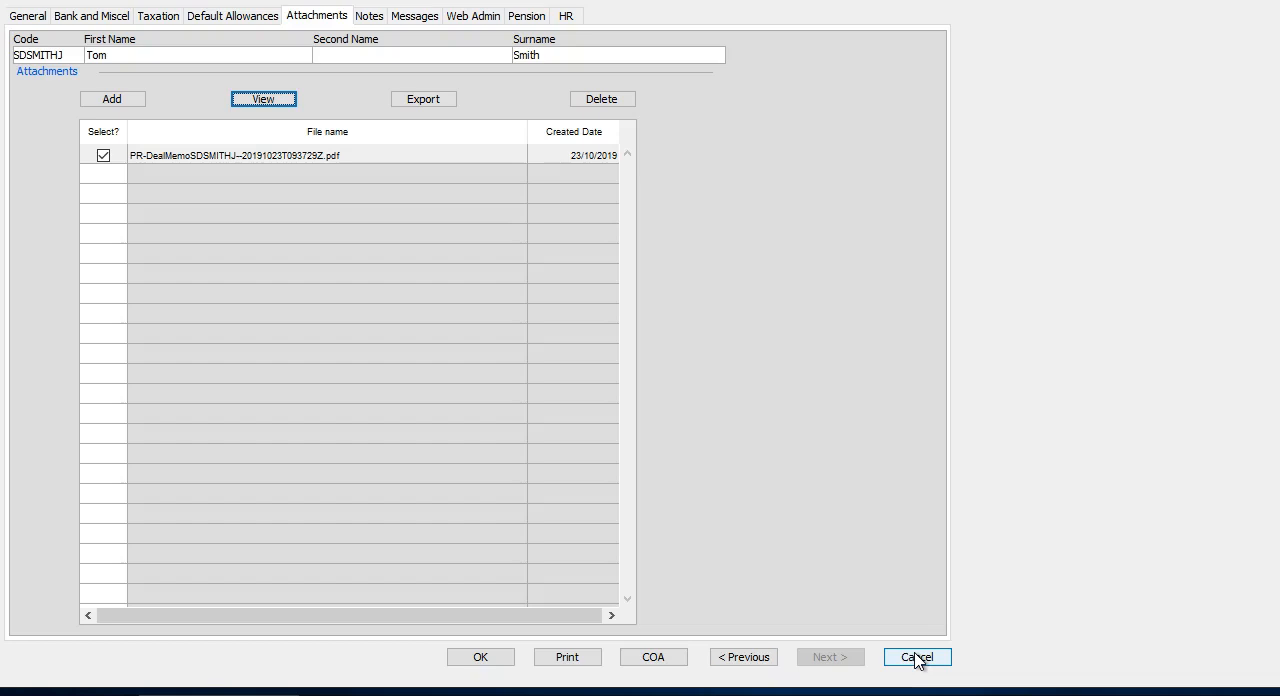
pyautogui.click(917, 657)
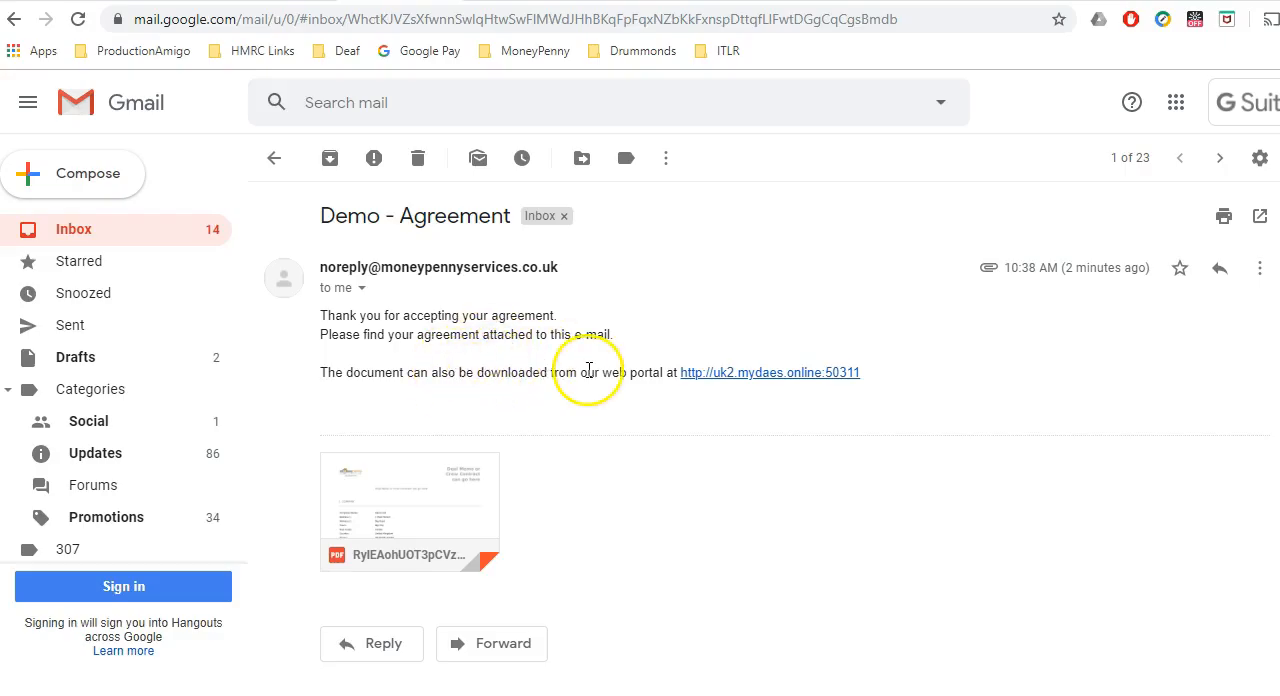
# Switch to the acceptance email in Gmail and read through its attached agreement PDF.
pyautogui.moveTo(480, 474)
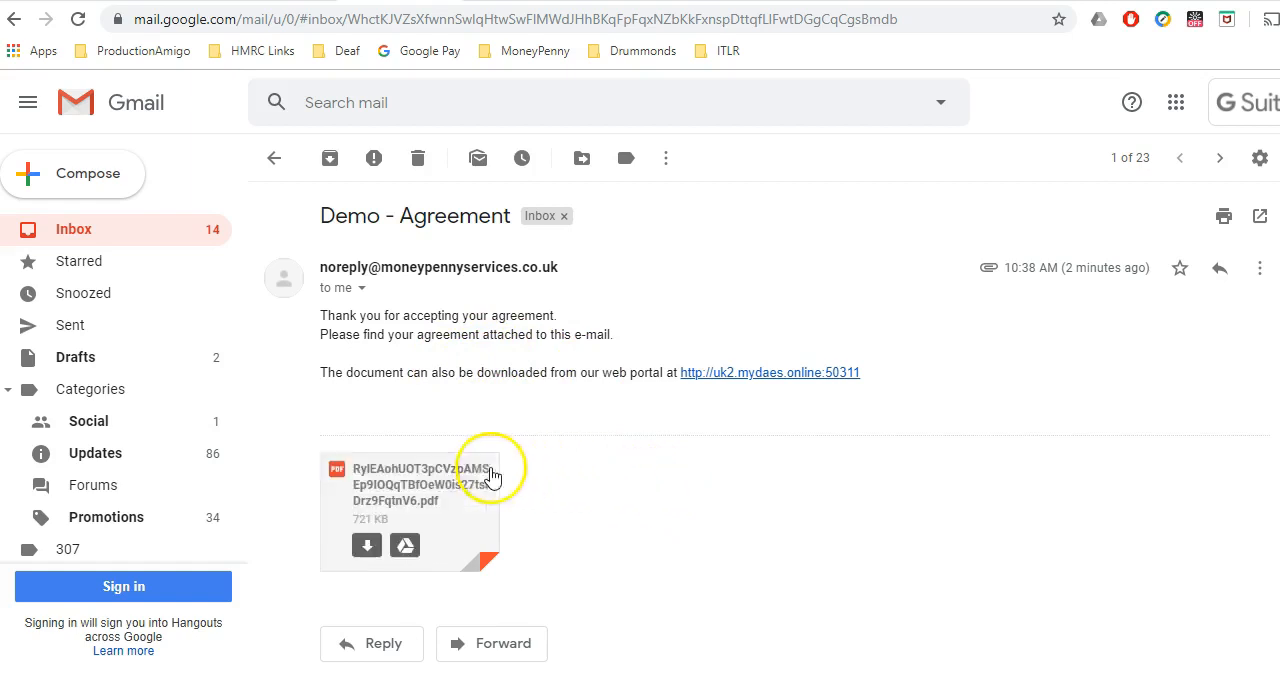
pyautogui.click(436, 492)
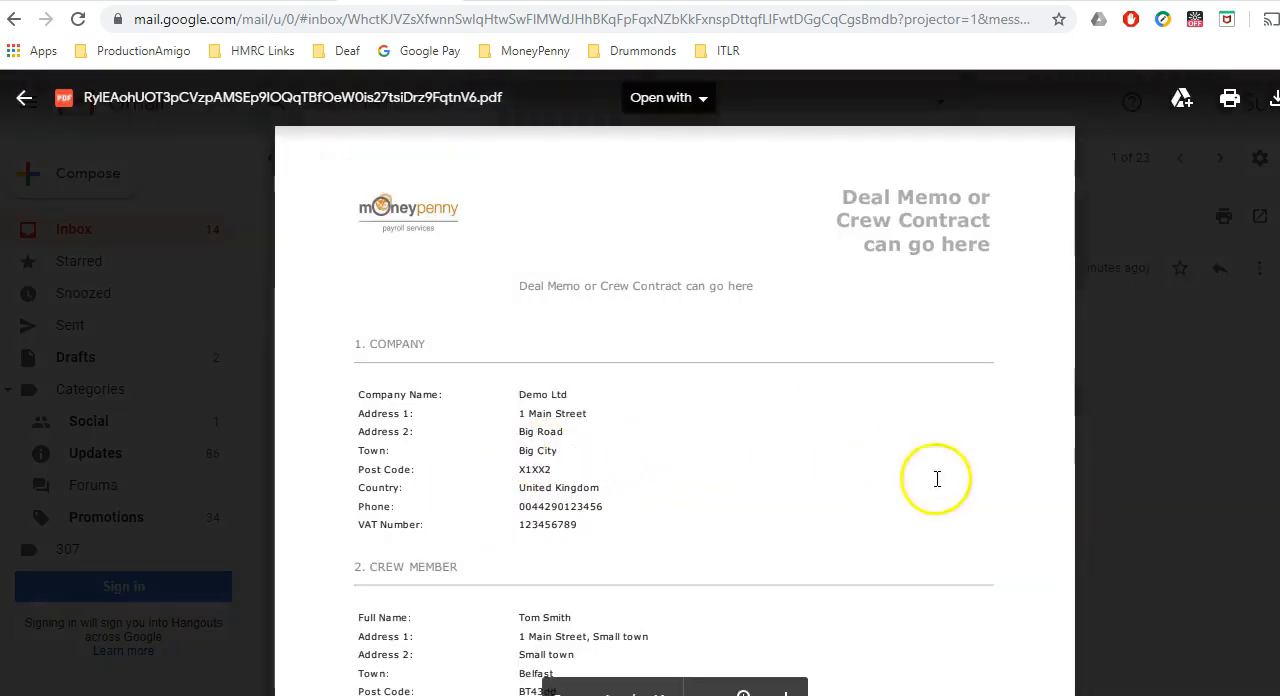
pyautogui.click(964, 455)
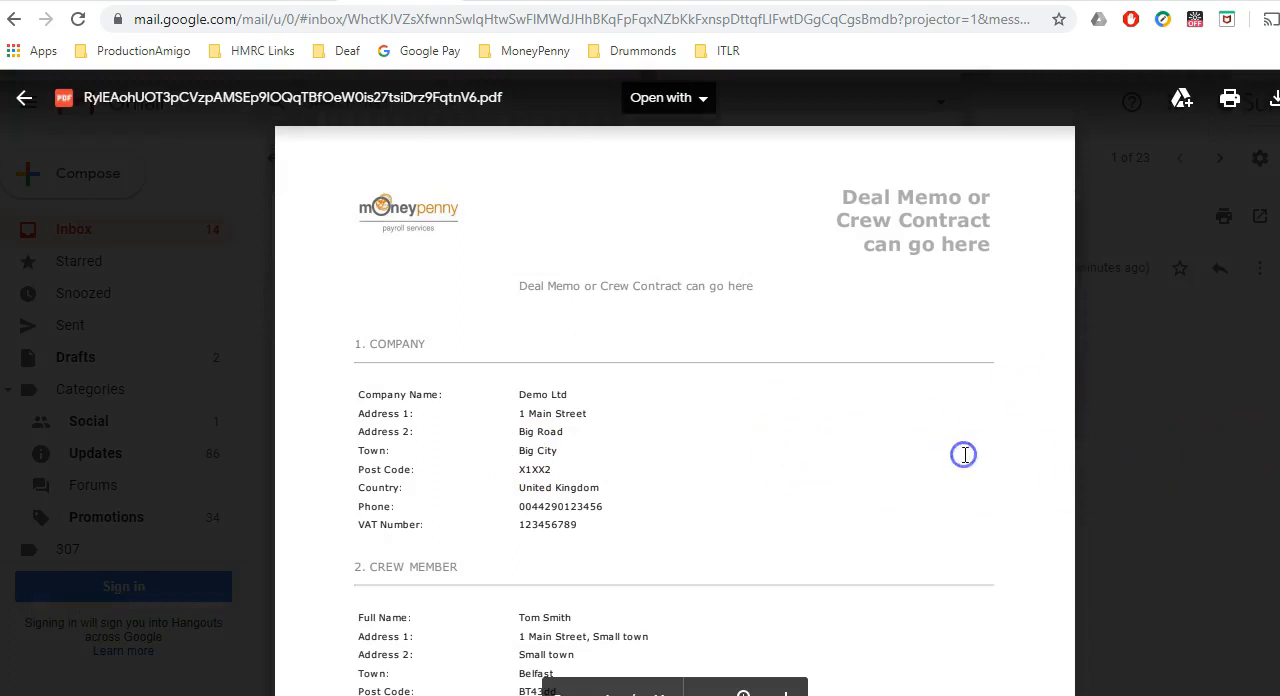
pyautogui.scroll(-20, 965, 455)
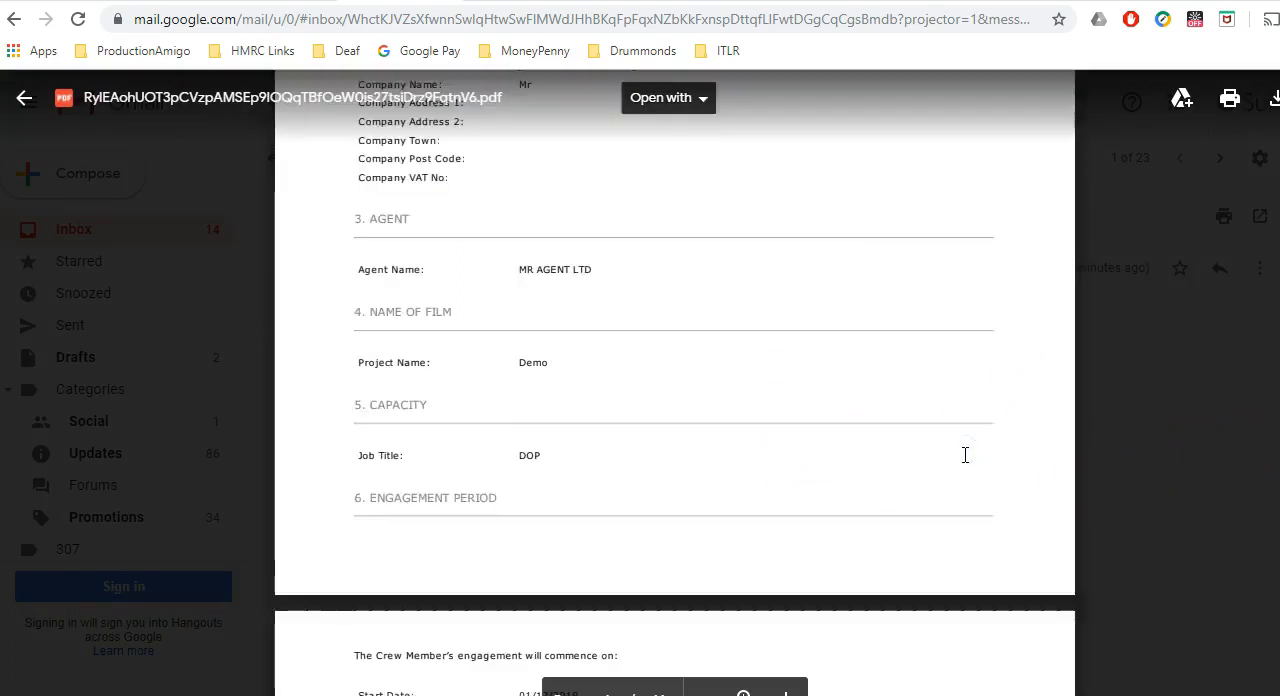
pyautogui.scroll(-20, 965, 455)
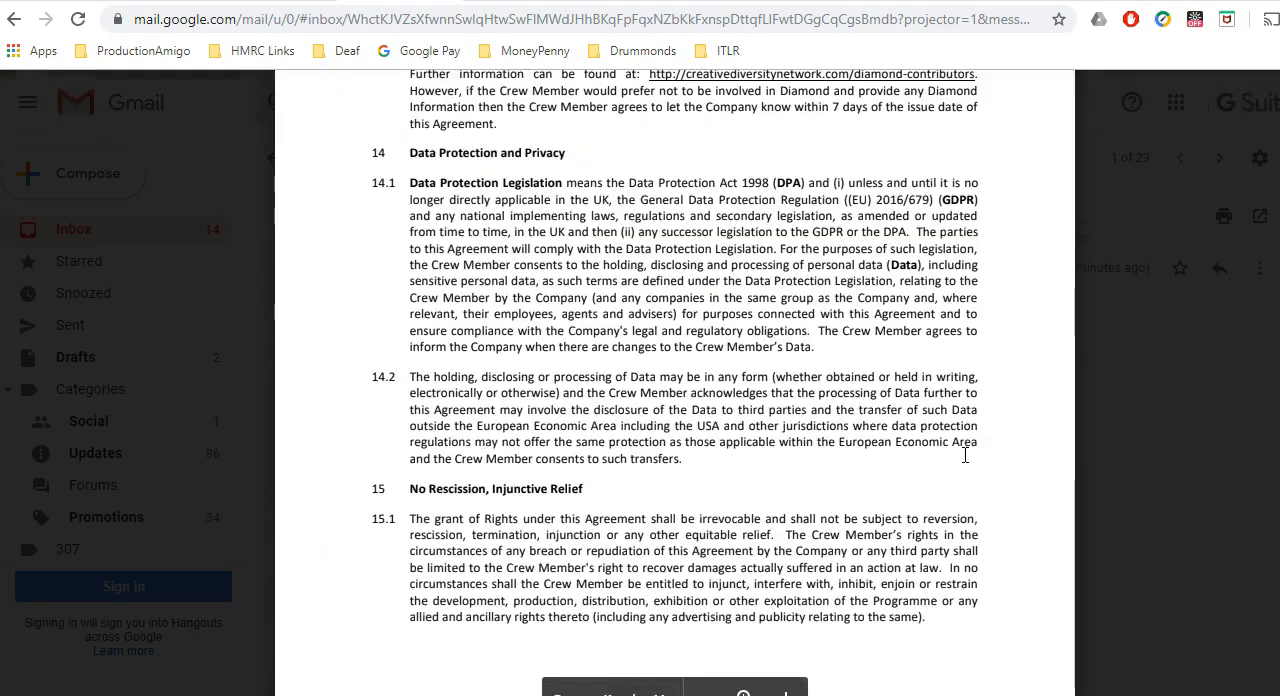
pyautogui.scroll(-20, 965, 455)
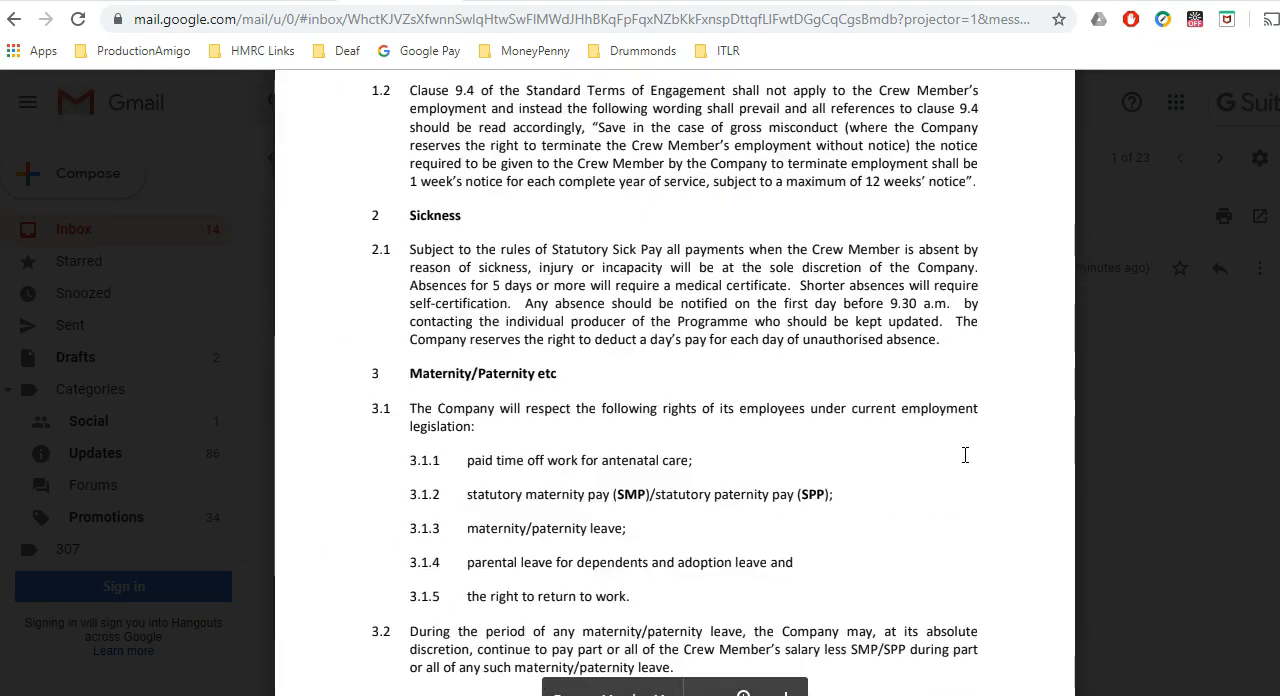
pyautogui.scroll(-3, 965, 455)
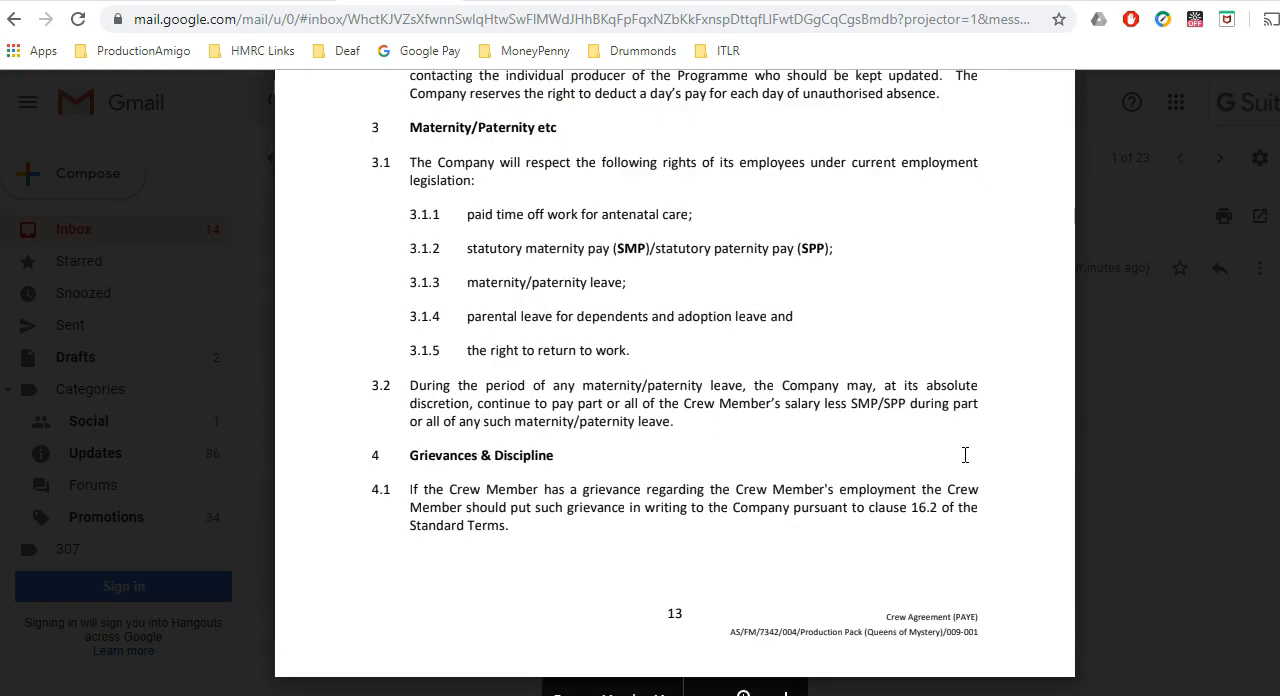
pyautogui.click(1132, 423)
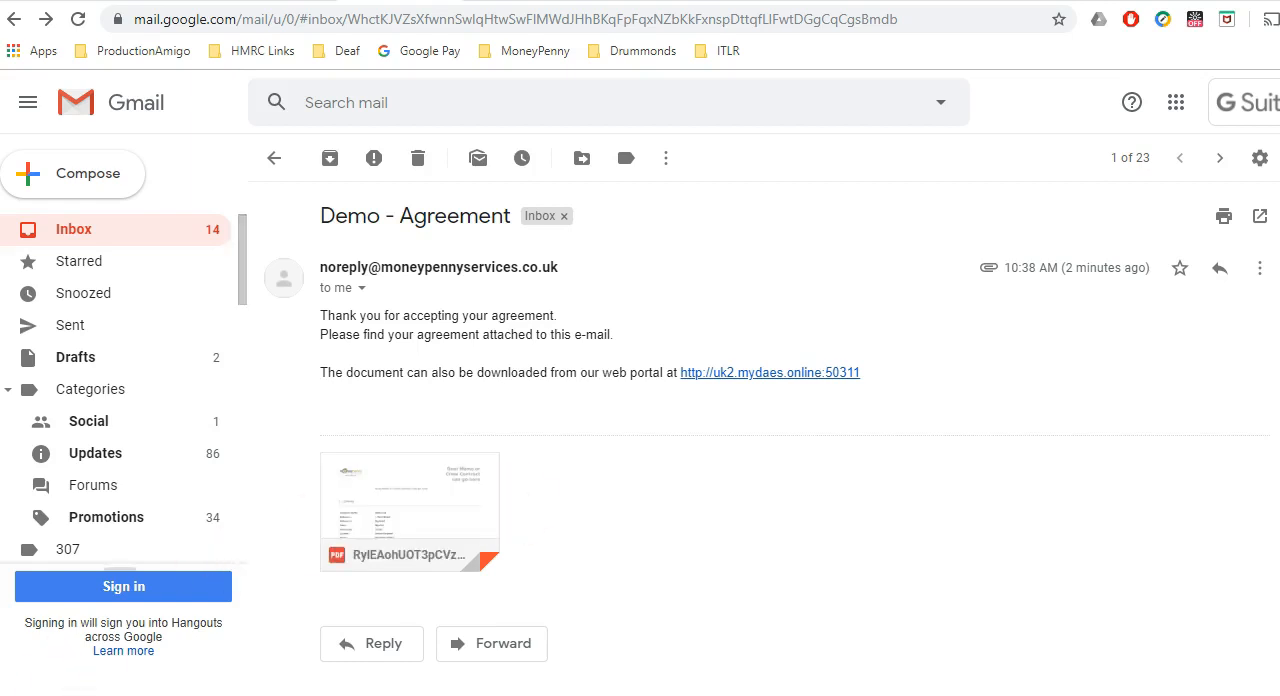
# Switch to the approver's web portal, show all workers' crew contracts and check the DOP's approval and acceptance dates.
pyautogui.click(308, 596)
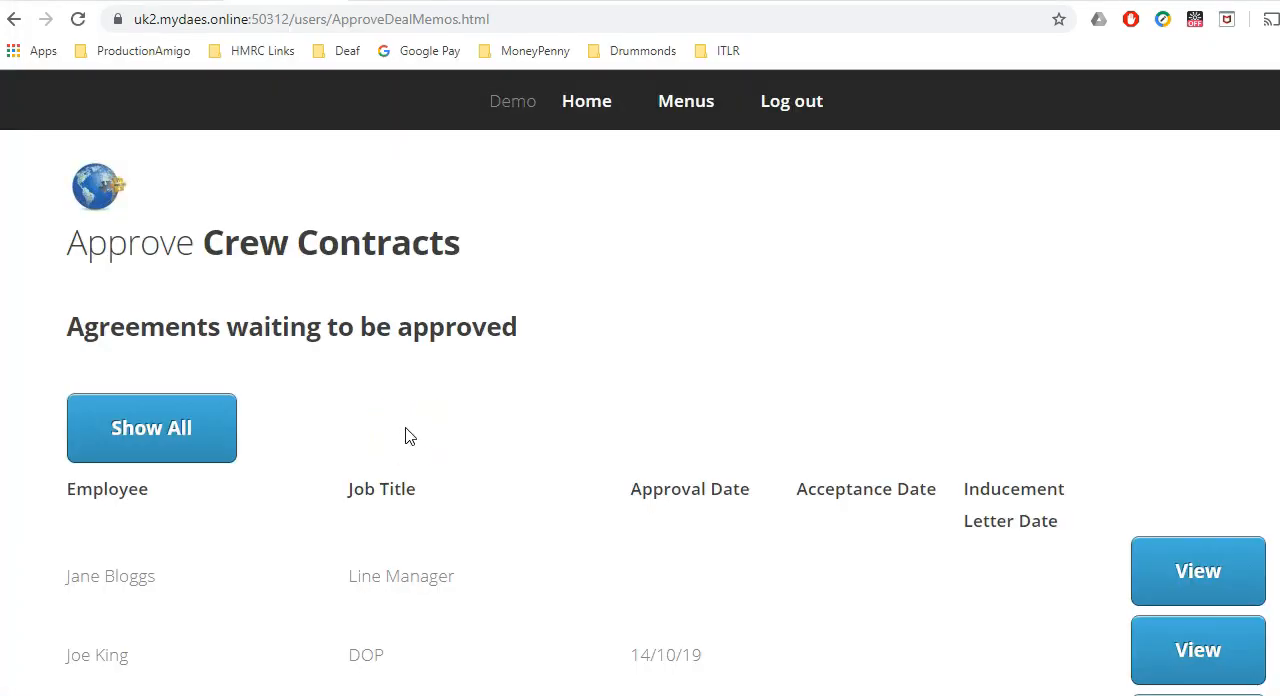
pyautogui.scroll(-1, 405, 436)
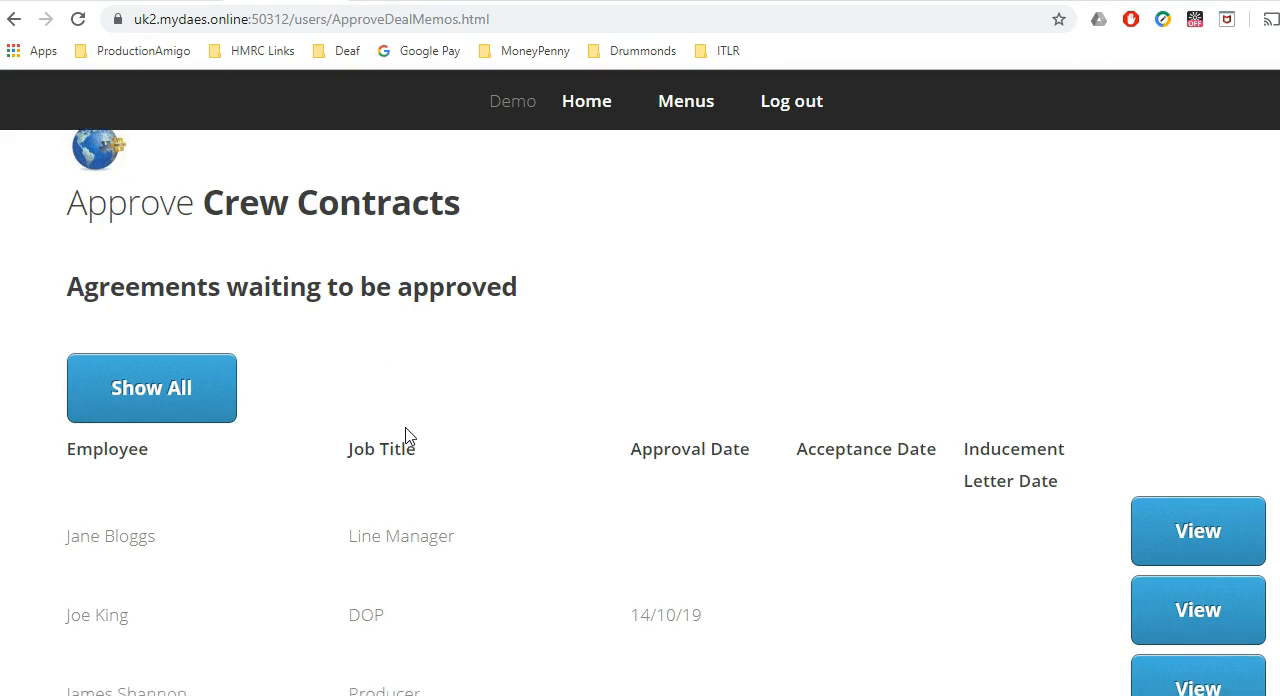
pyautogui.scroll(-3, 405, 436)
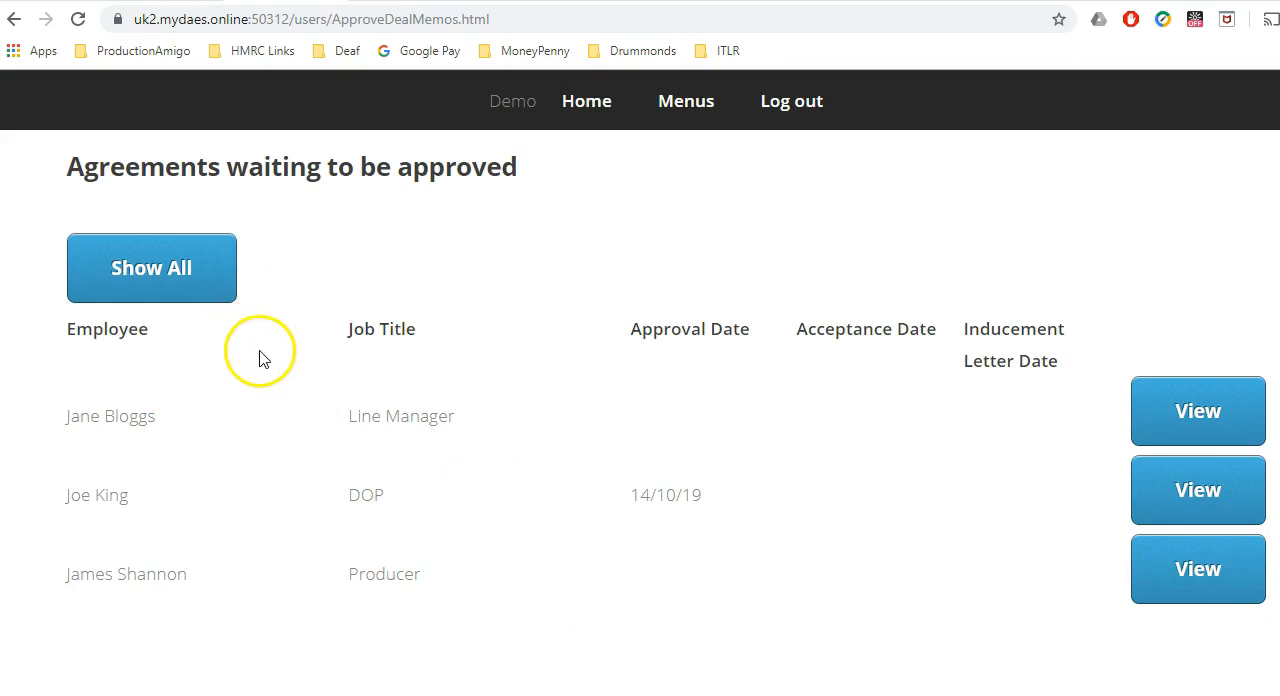
pyautogui.click(178, 274)
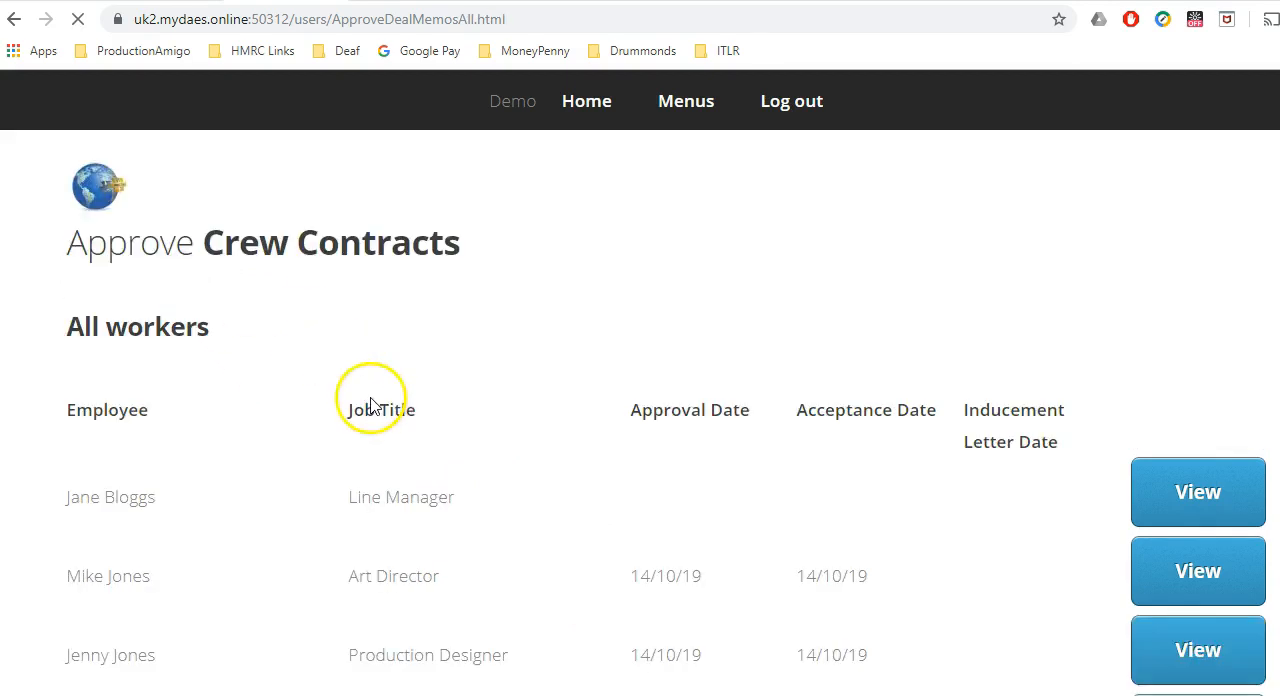
pyautogui.scroll(-3, 498, 467)
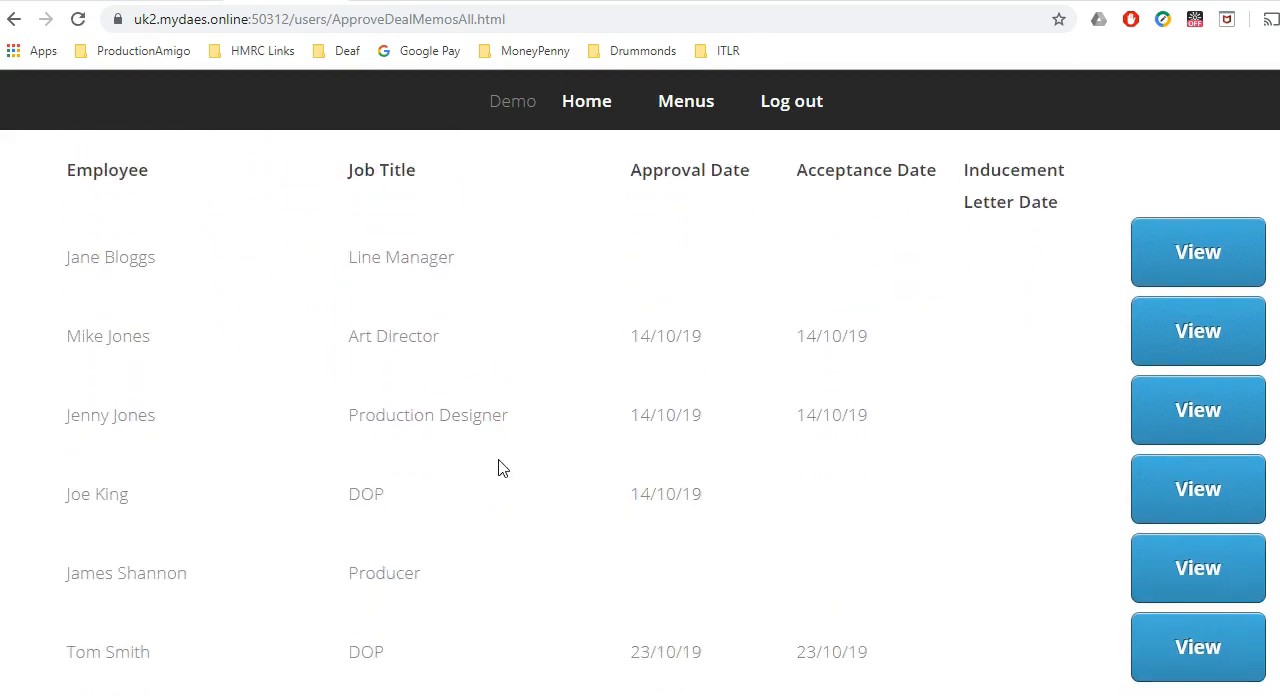
pyautogui.scroll(-1, 498, 467)
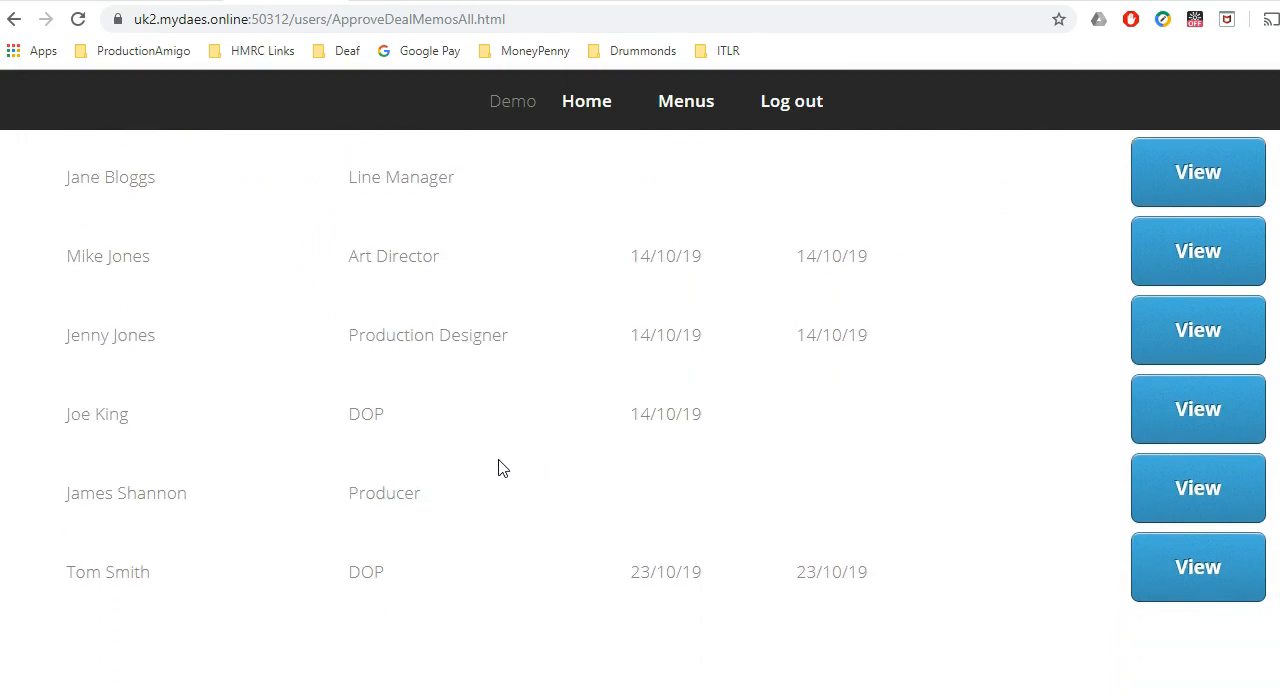
pyautogui.moveTo(870, 576); pyautogui.dragTo(794, 573)
pyautogui.click(966, 569)
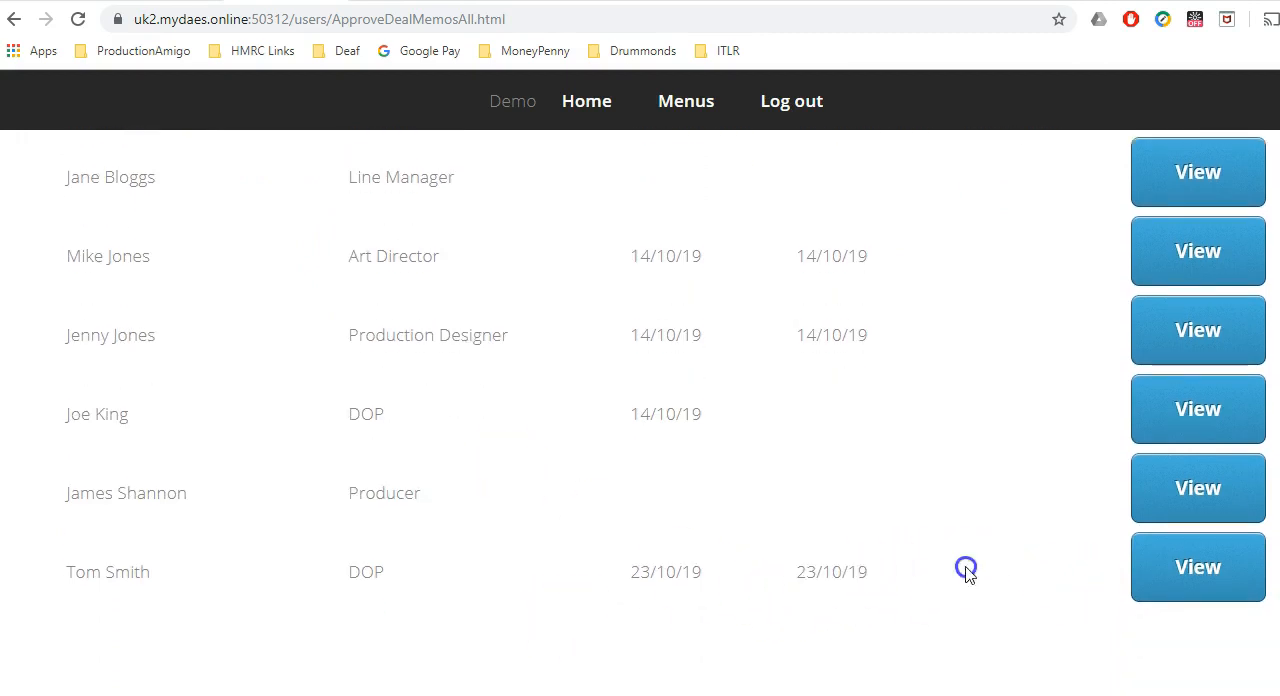
# Open the accepted DOP contract and examine its terms and its approval and acceptance status.
pyautogui.click(1155, 580)
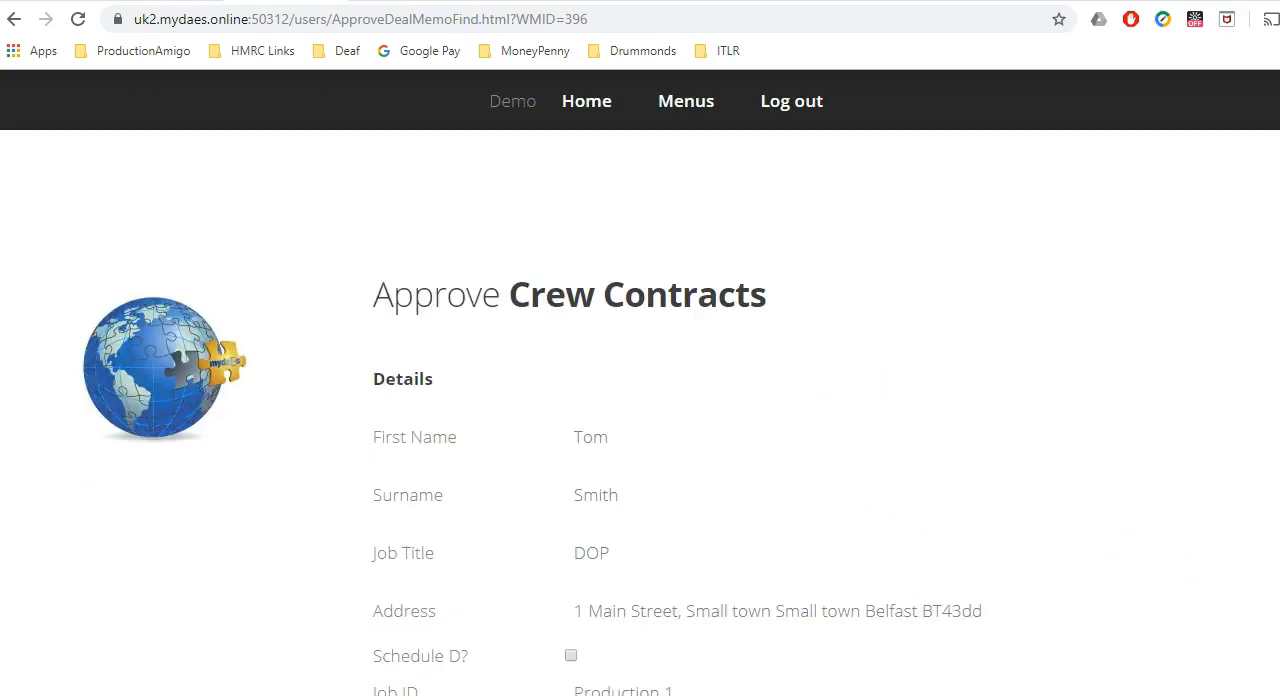
pyautogui.scroll(-4, 1237, 297)
pyautogui.scroll(-4, 708, 397)
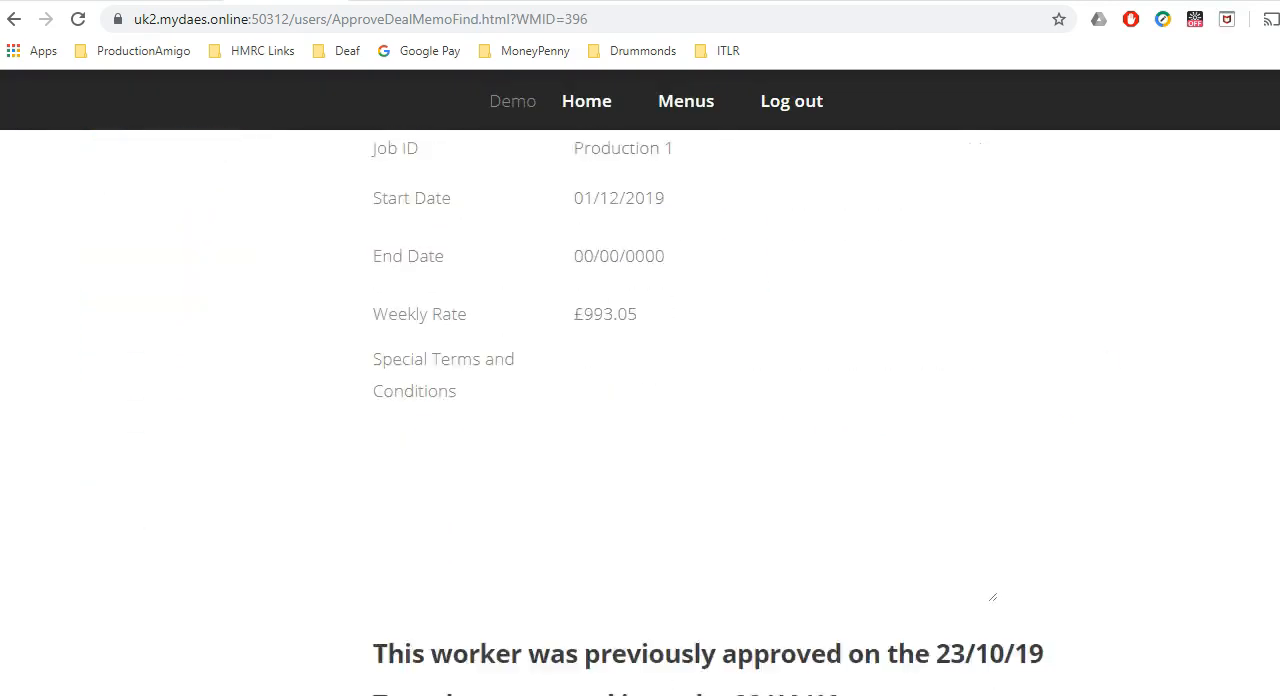
pyautogui.scroll(1, 640, 397)
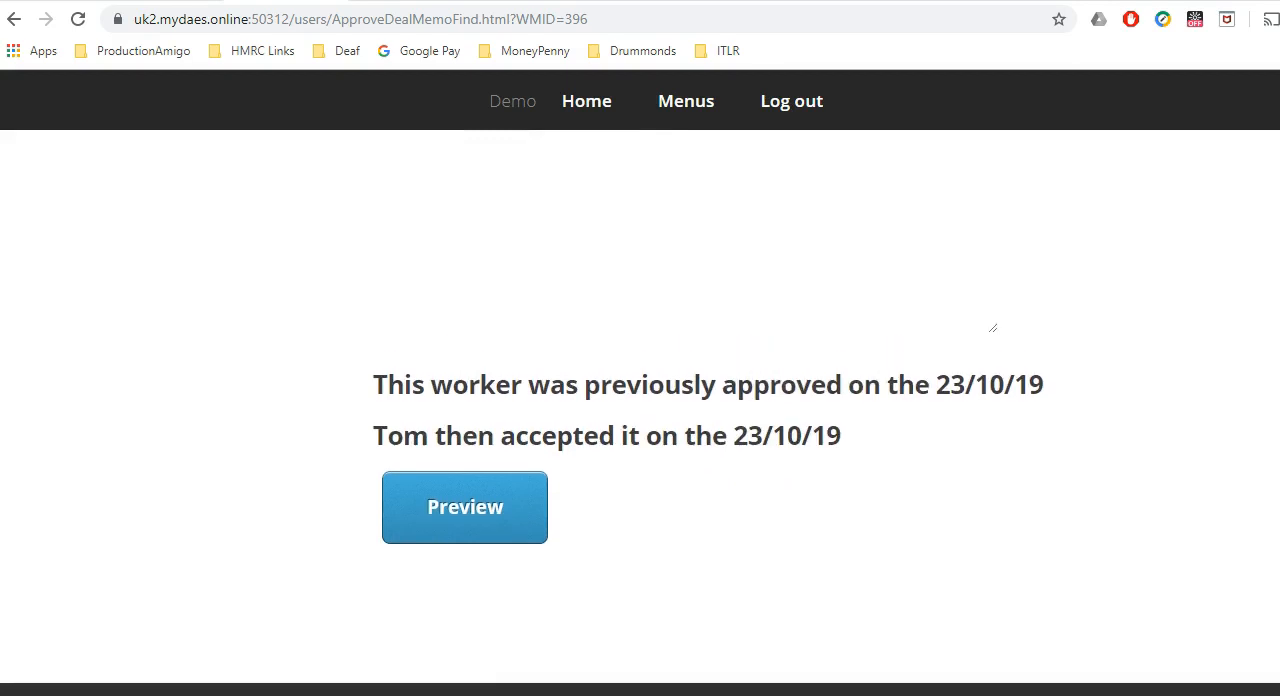
pyautogui.scroll(4, 640, 400)
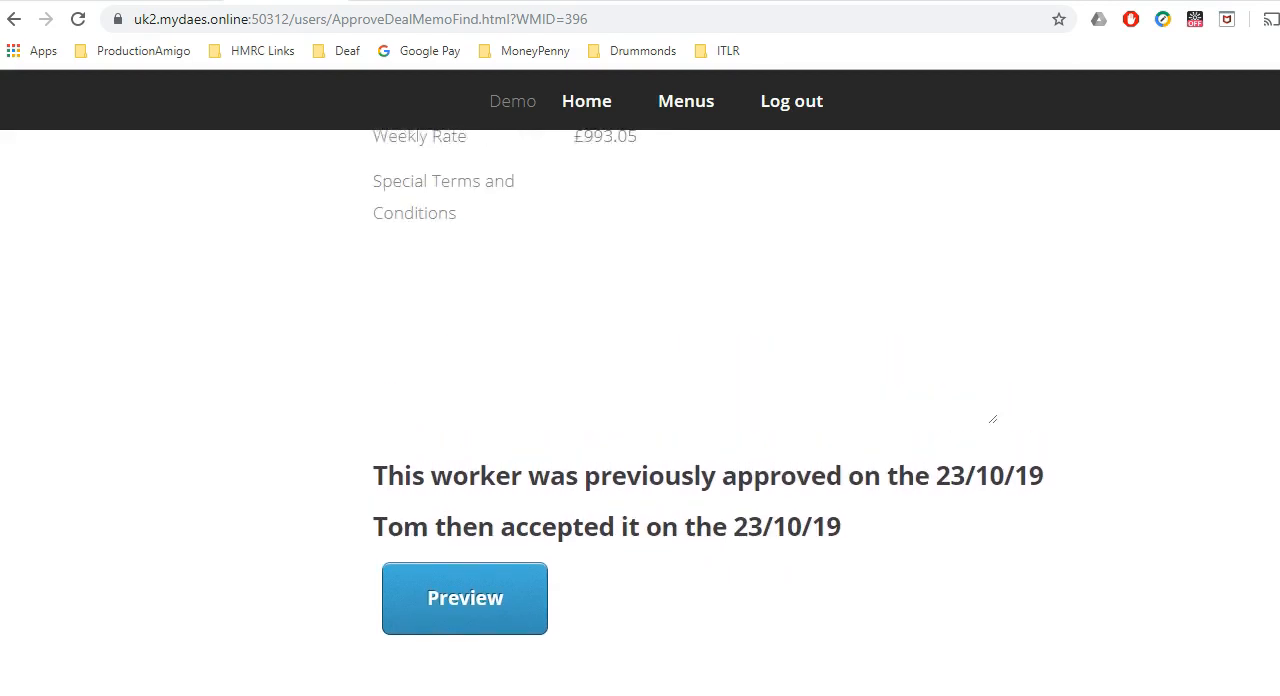
pyautogui.scroll(3, 640, 400)
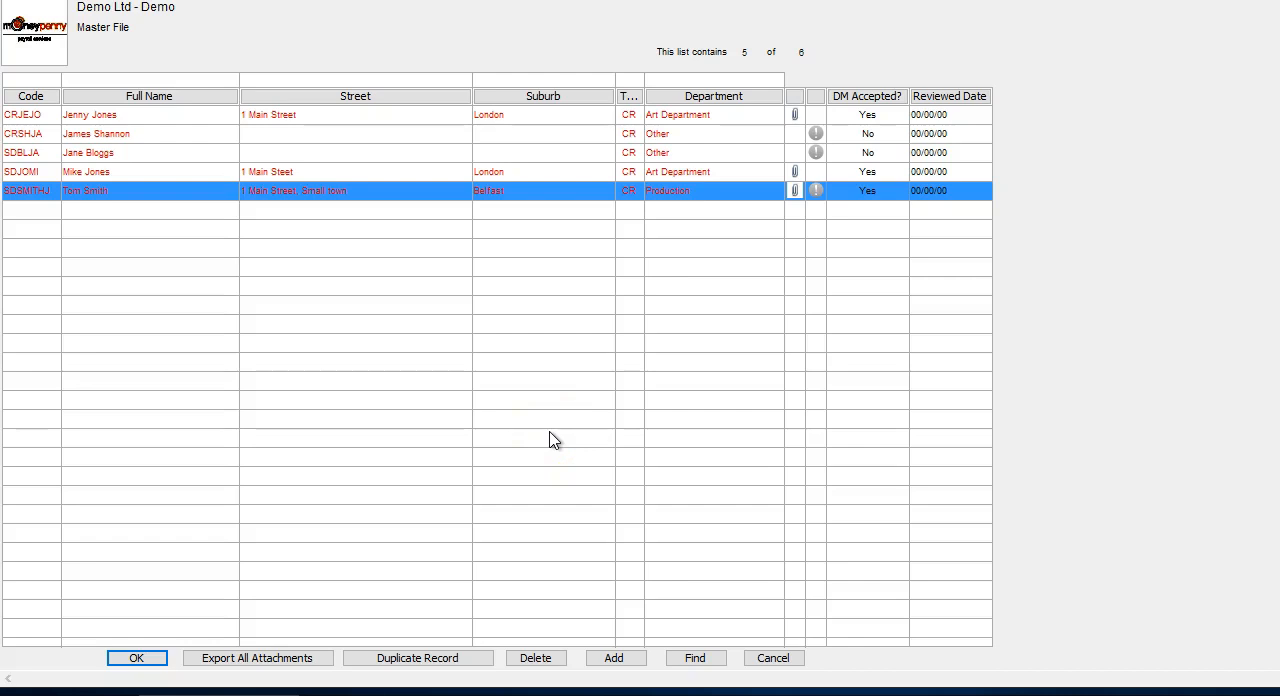
# Switch to the Master File, view the deal memo attached to the DOP's record and examine its Authorise and Accepted by section.
pyautogui.click(390, 195)
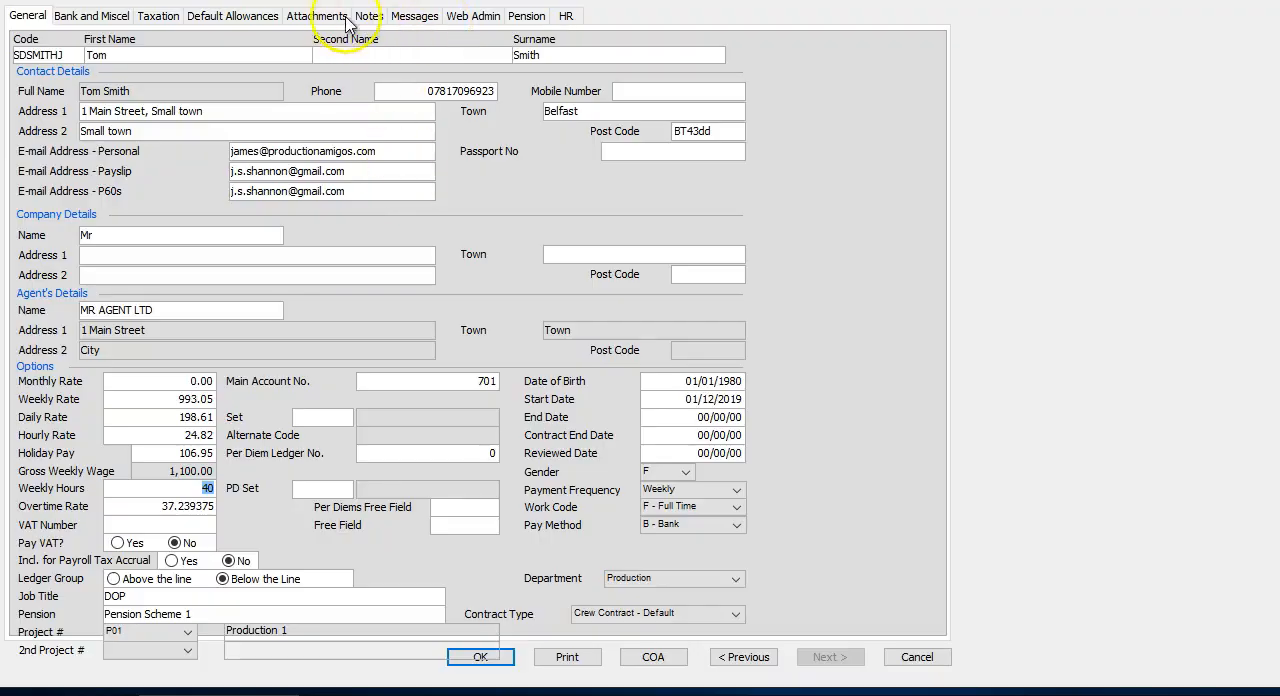
pyautogui.click(339, 18)
pyautogui.click(103, 156)
pyautogui.click(285, 102)
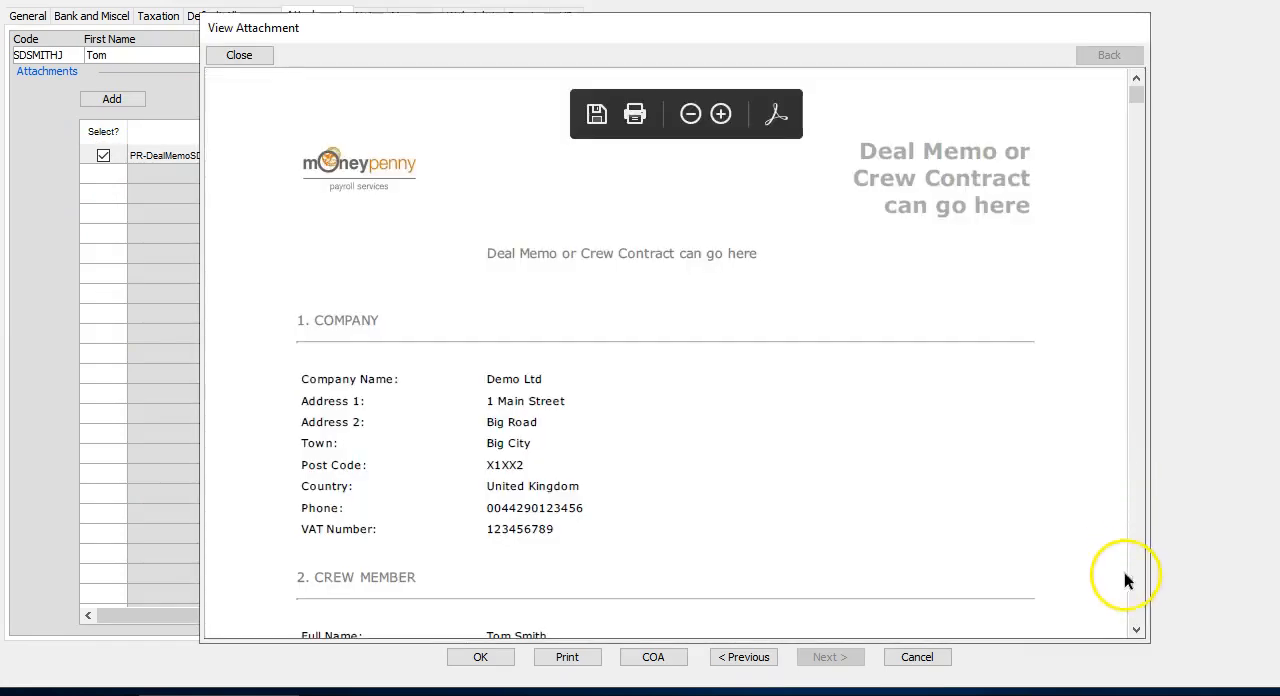
pyautogui.scroll(-20, 1135, 618)
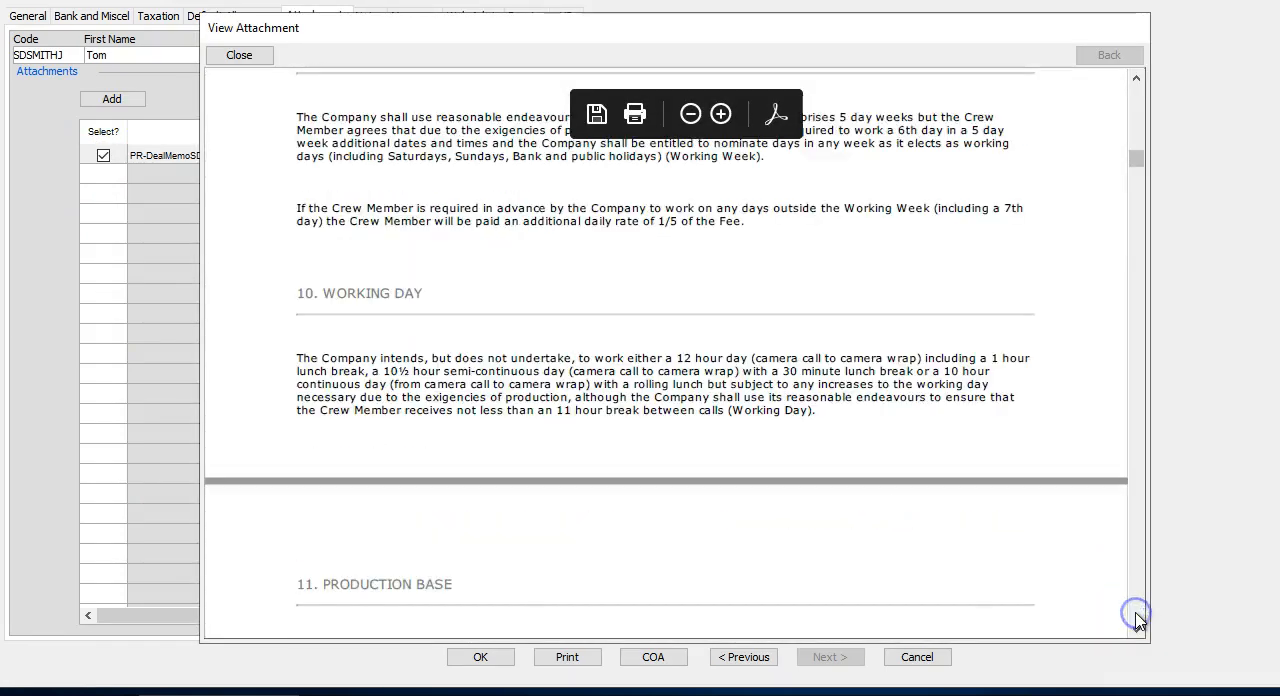
pyautogui.scroll(-15, 1135, 618)
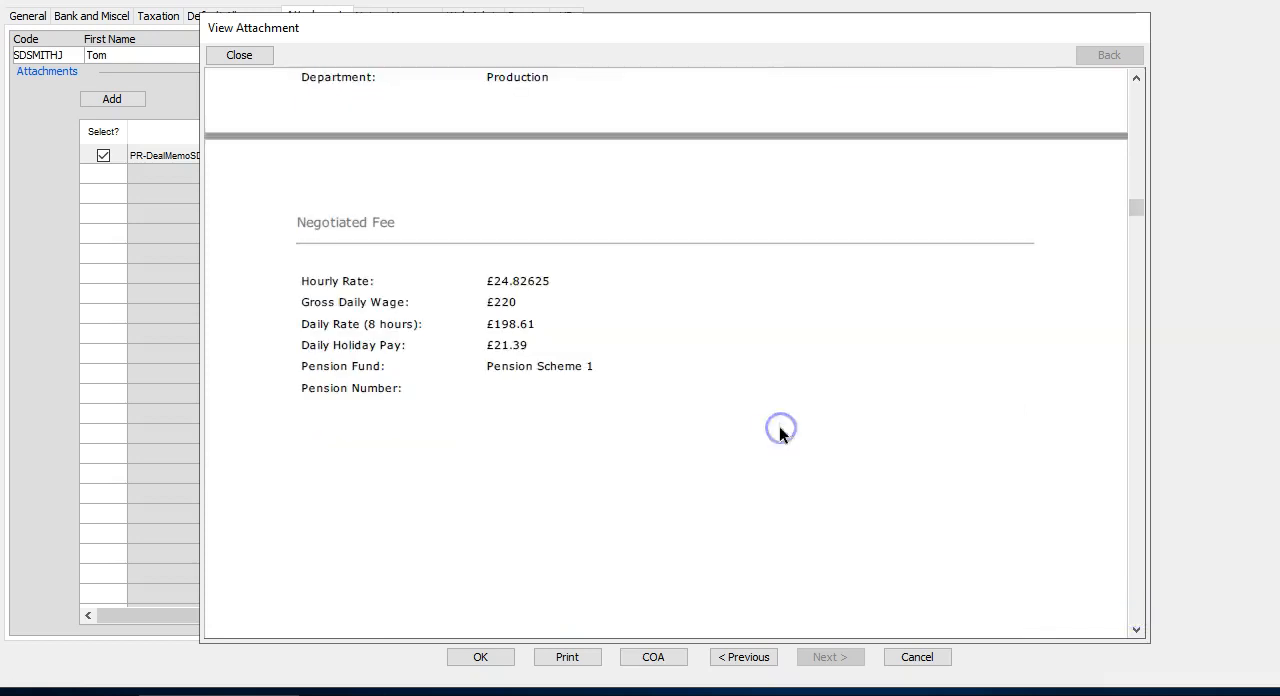
pyautogui.scroll(5, 780, 431)
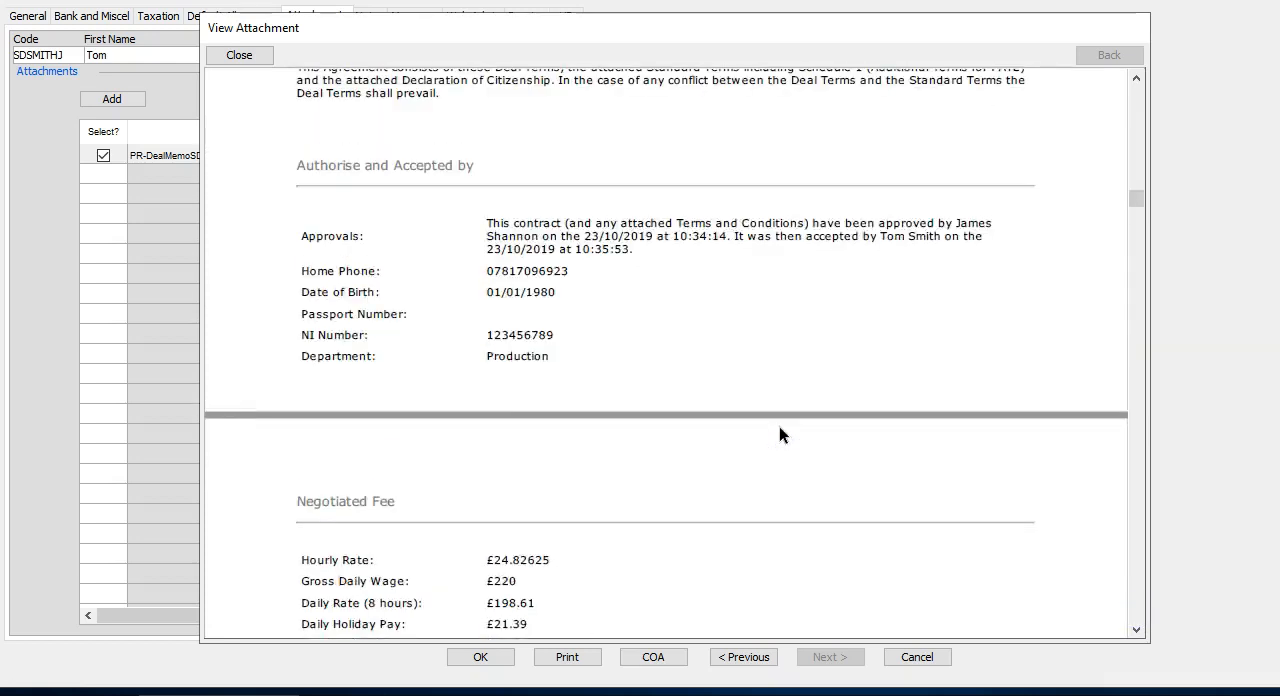
pyautogui.scroll(1, 780, 434)
pyautogui.moveTo(306, 255); pyautogui.dragTo(638, 292)
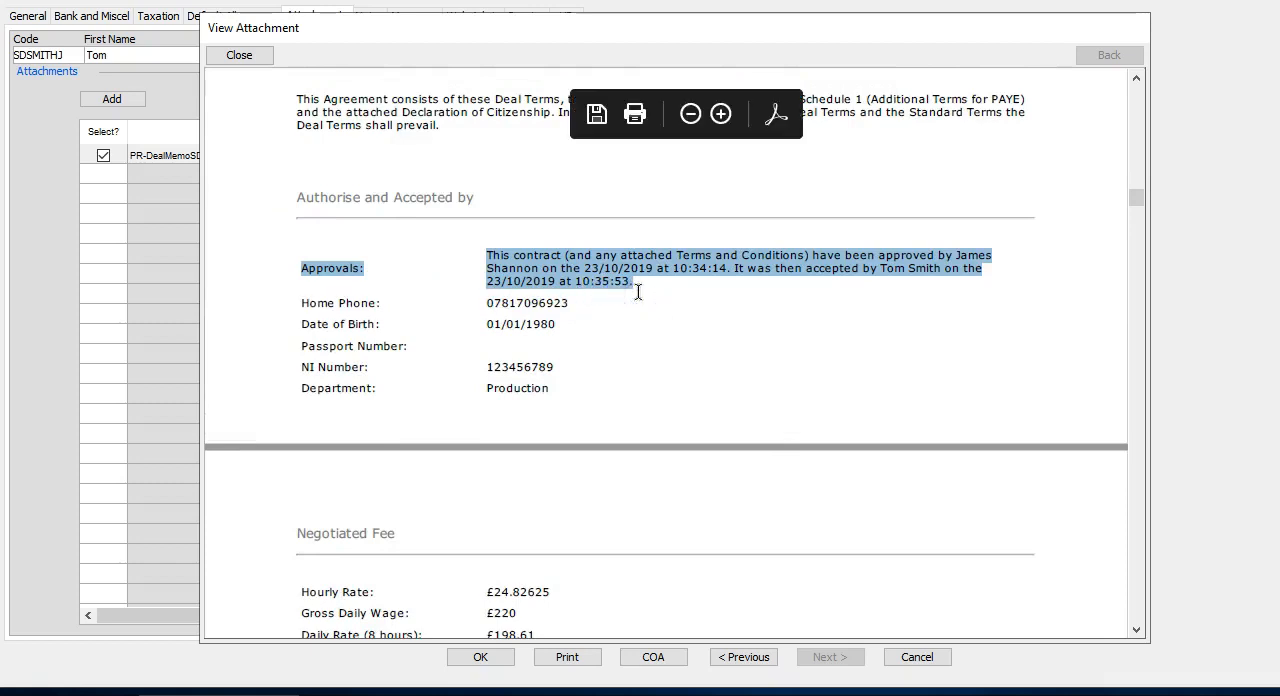
pyautogui.moveTo(638, 292); pyautogui.dragTo(620, 291)
pyautogui.click(300, 149)
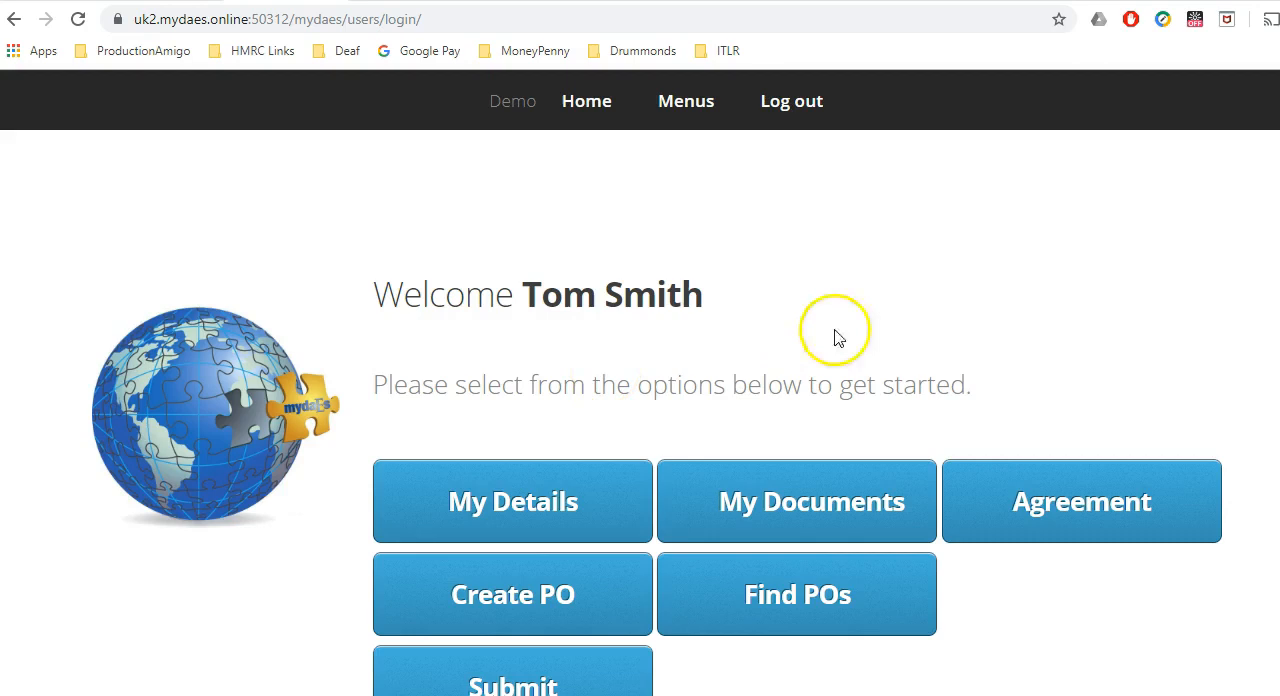
# Open the DOP's agreement details in the worker web portal, check the acceptance date and agreement PDF link, and return to the home page.
pyautogui.click(1057, 503)
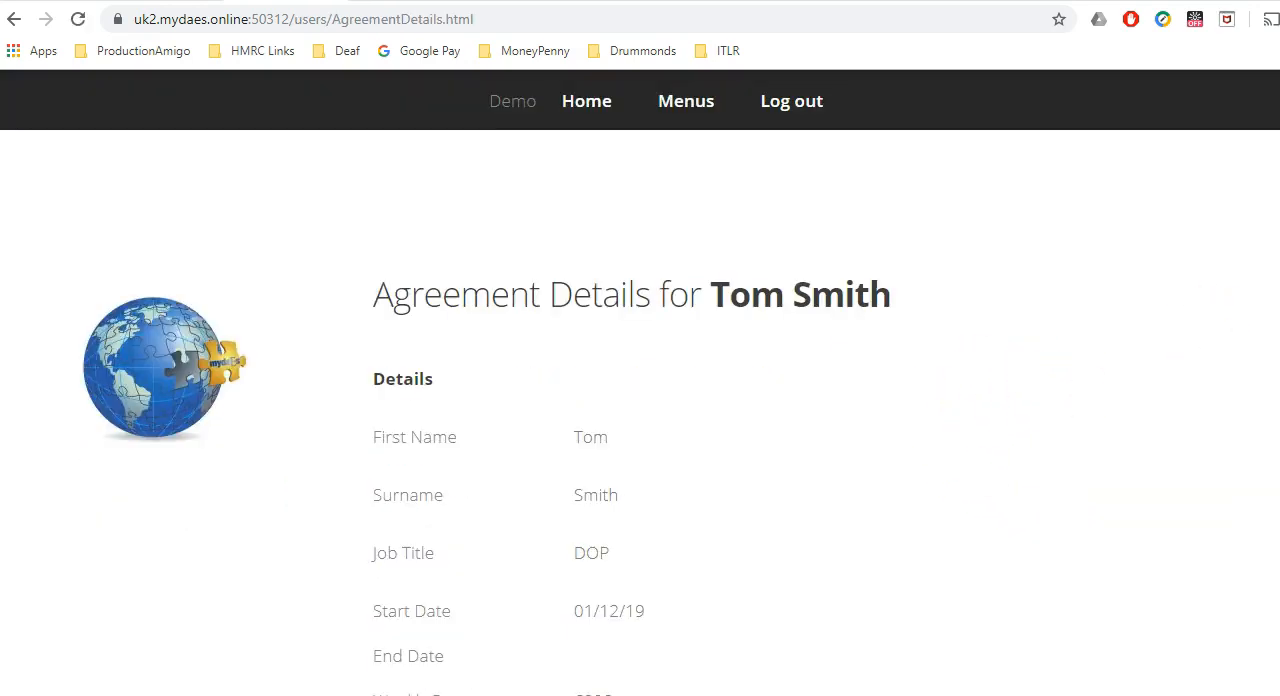
pyautogui.scroll(-3, 640, 400)
pyautogui.scroll(-2, 640, 400)
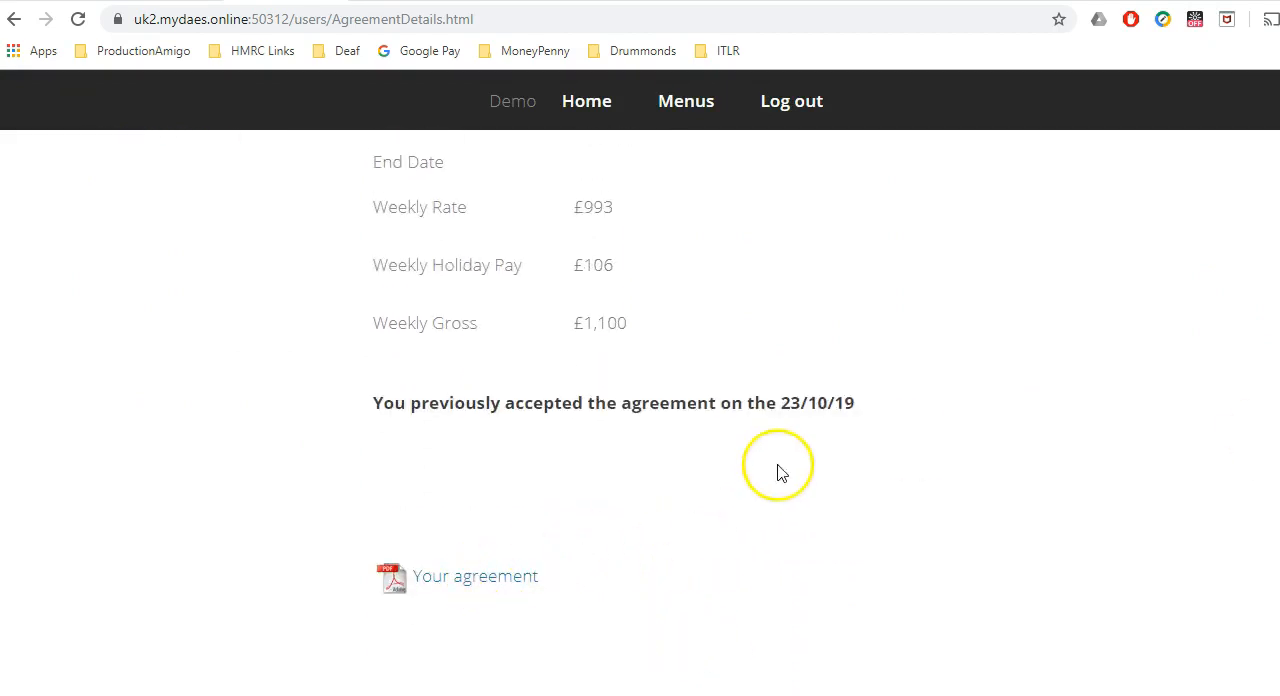
pyautogui.click(590, 104)
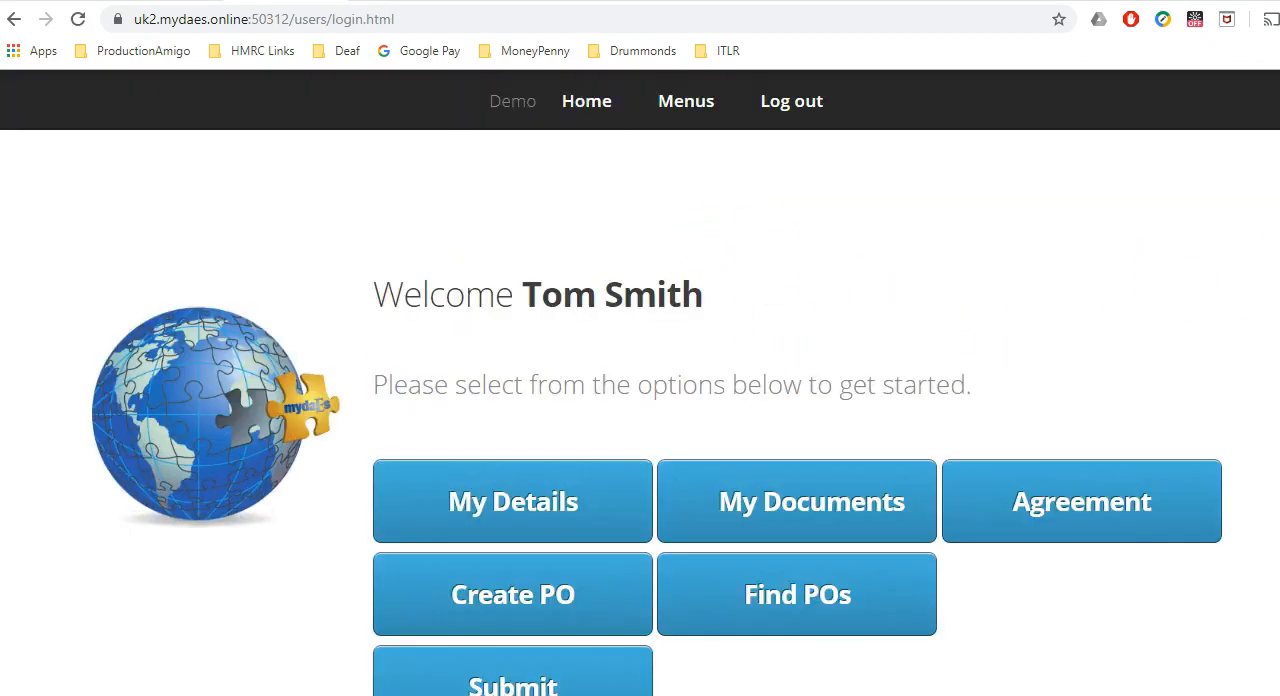
# Find the DOP's own purchase orders for all creditors and statuses and examine the listed order's approval status.
pyautogui.scroll(-1, 920, 428)
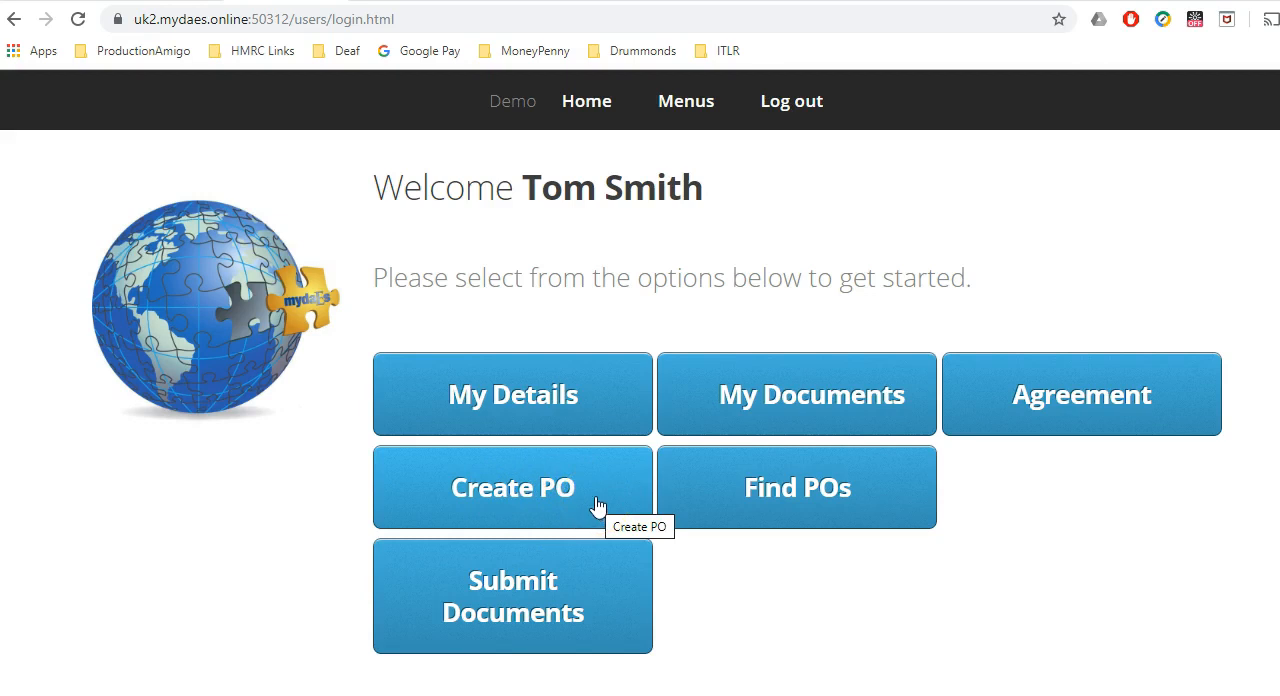
pyautogui.click(745, 505)
pyautogui.click(508, 387)
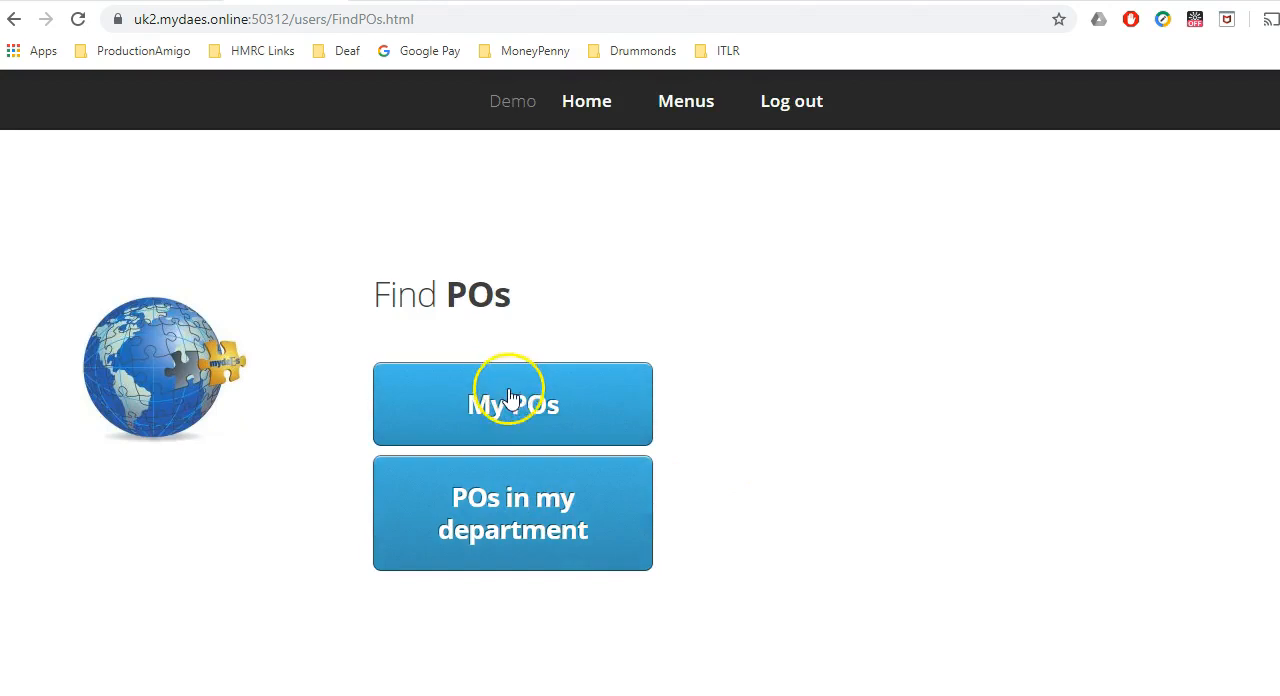
pyautogui.click(349, 620)
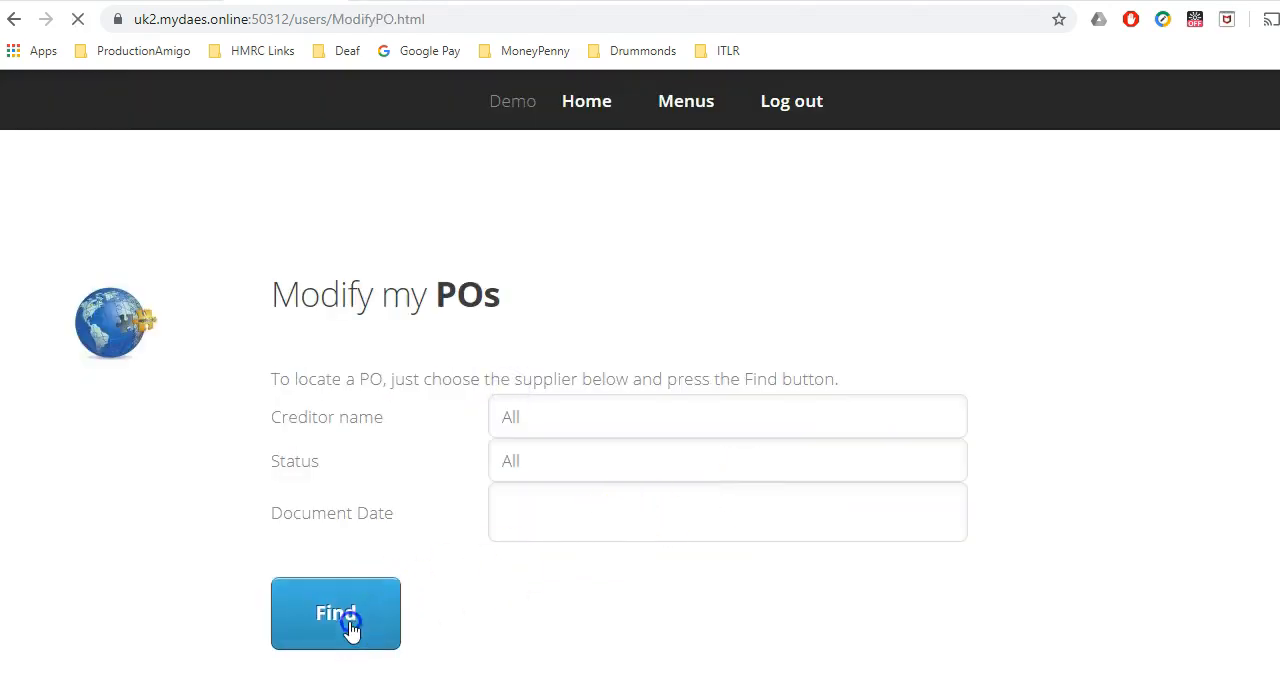
pyautogui.scroll(-4, 606, 616)
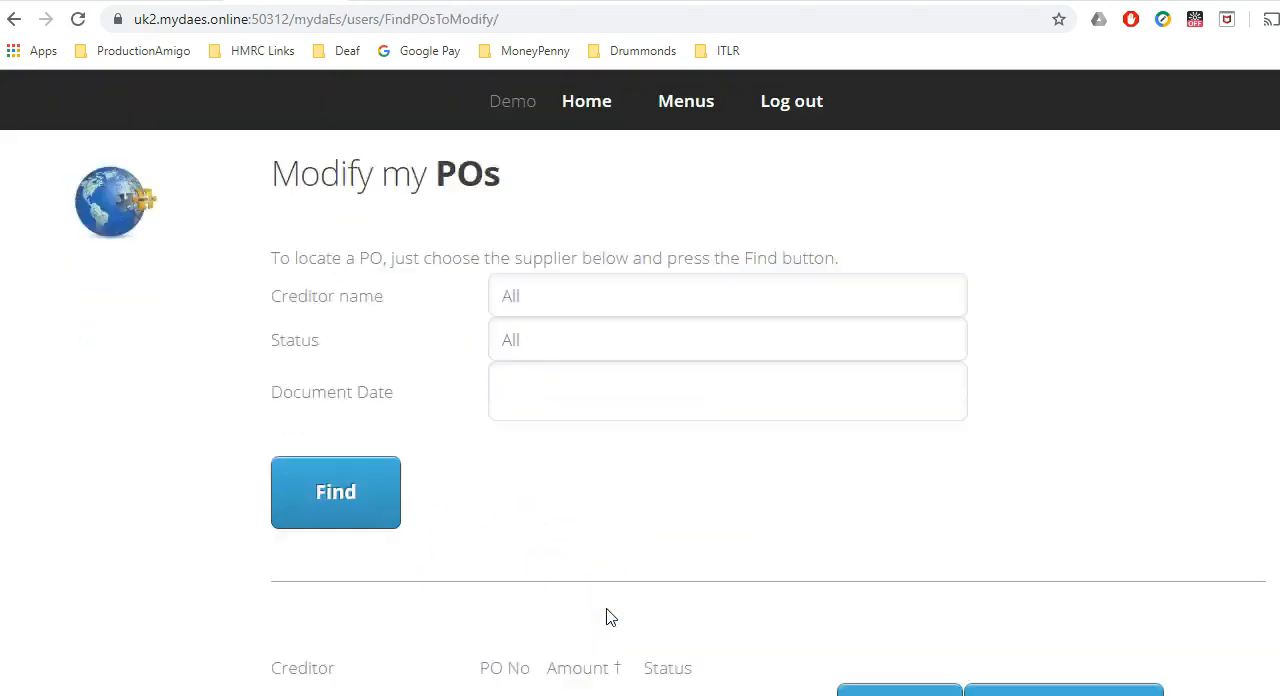
pyautogui.scroll(-1, 611, 617)
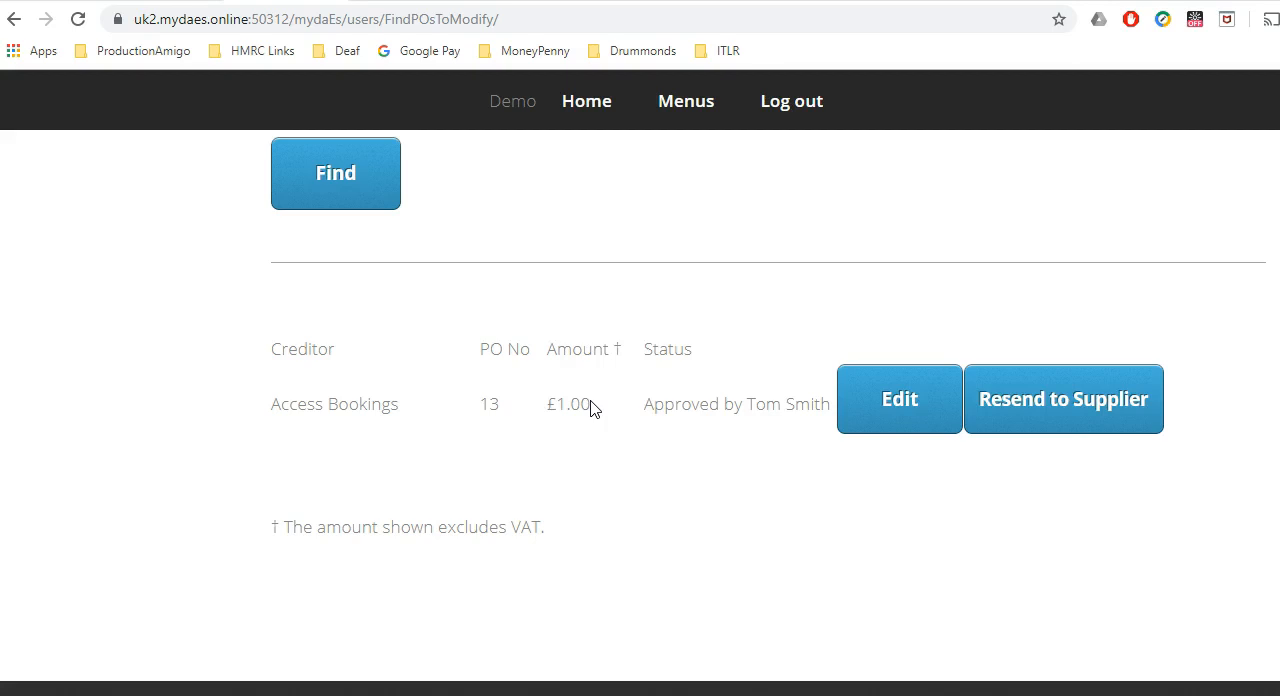
# Switch to Gmail, open the approval email for the Access Bookings purchase order and view its attached PDF.
pyautogui.click(61, 695)
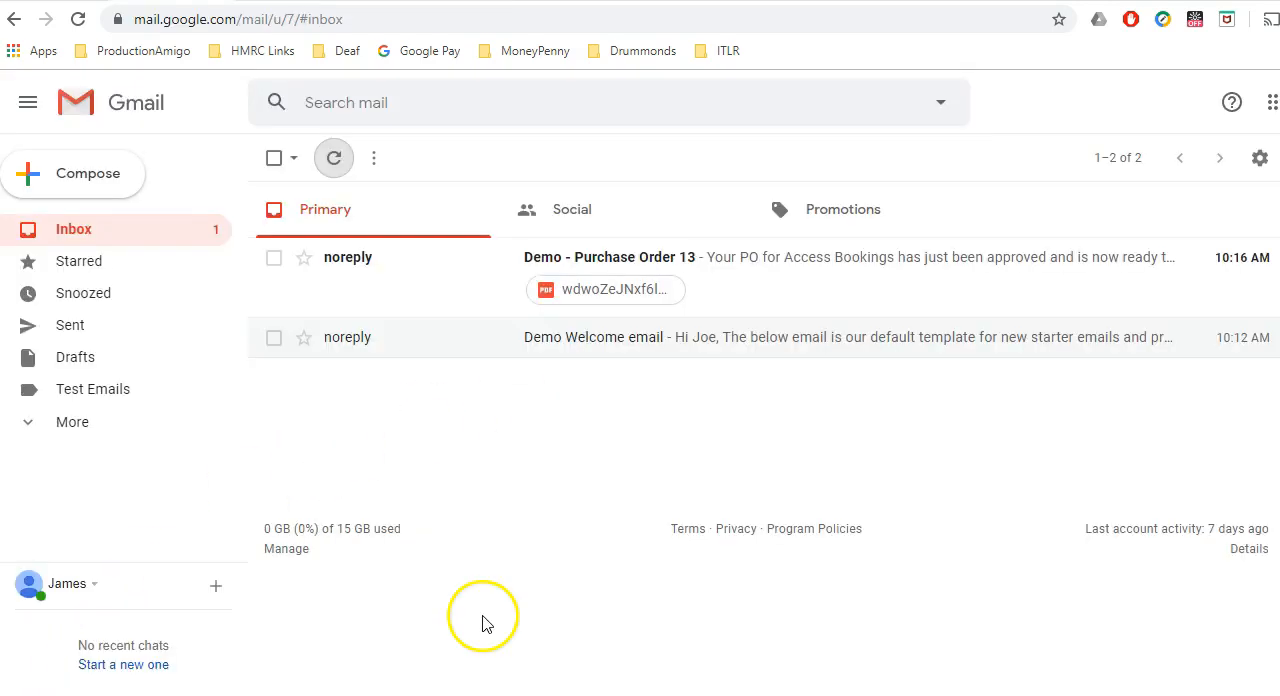
pyautogui.click(474, 274)
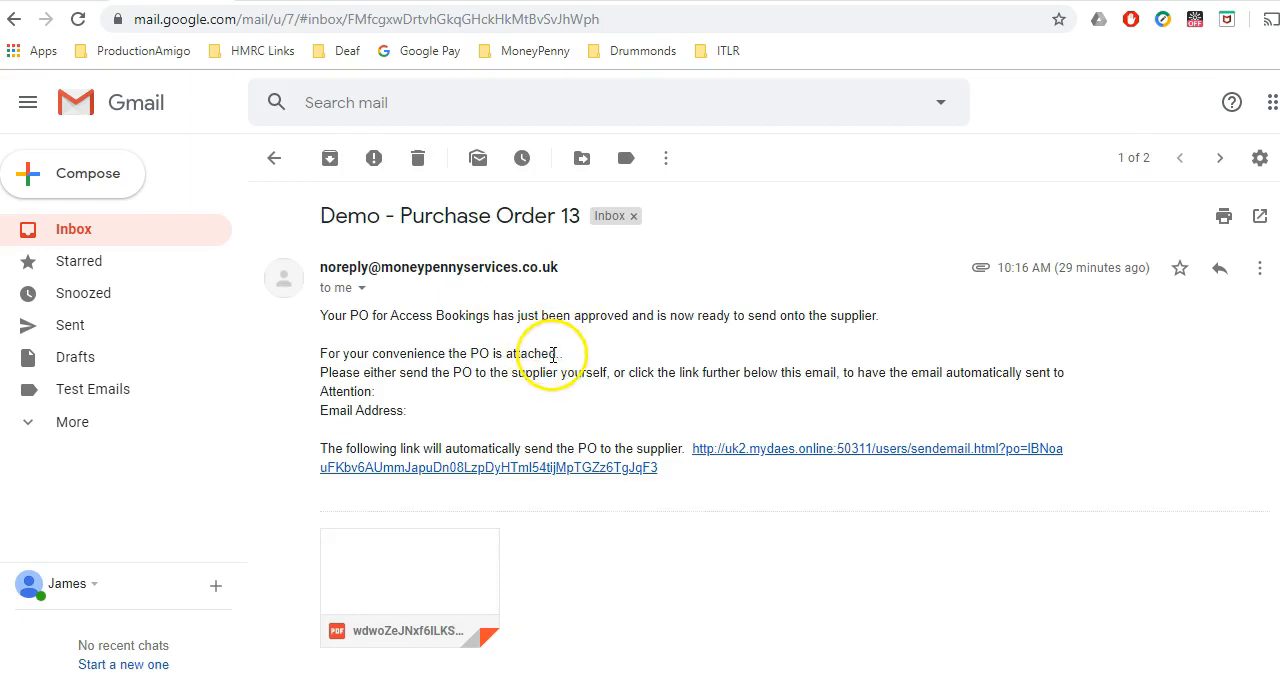
pyautogui.click(487, 540)
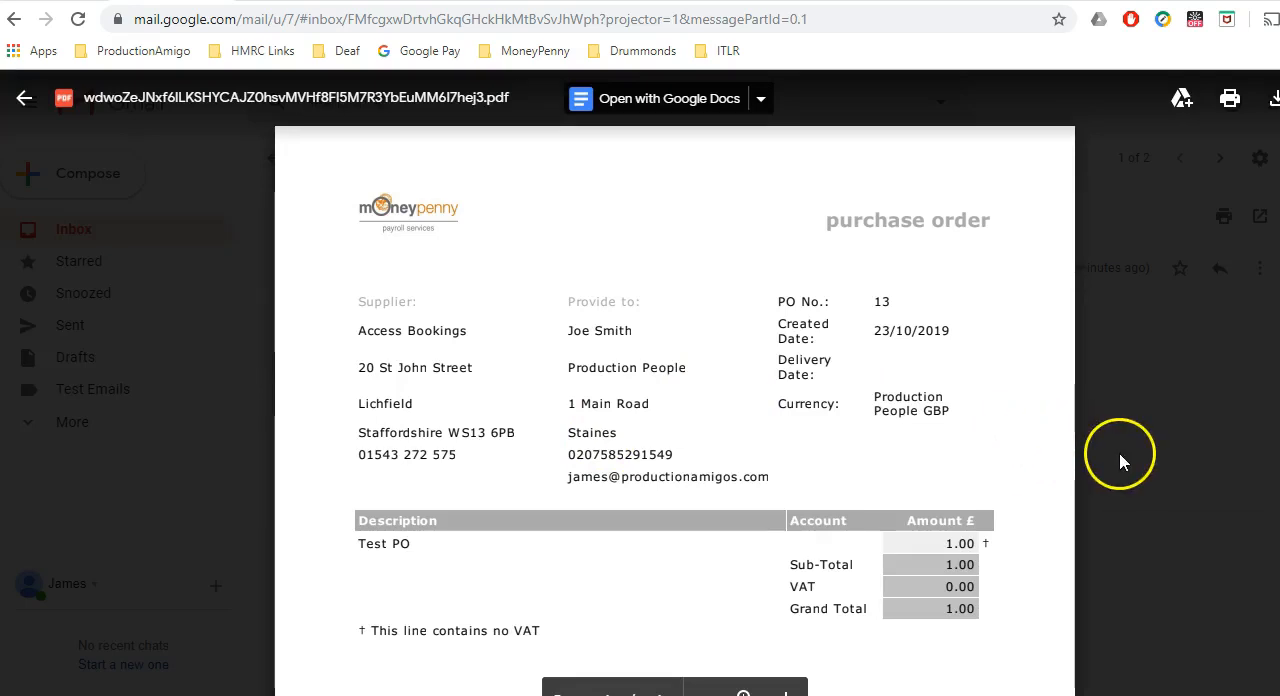
pyautogui.click(1136, 399)
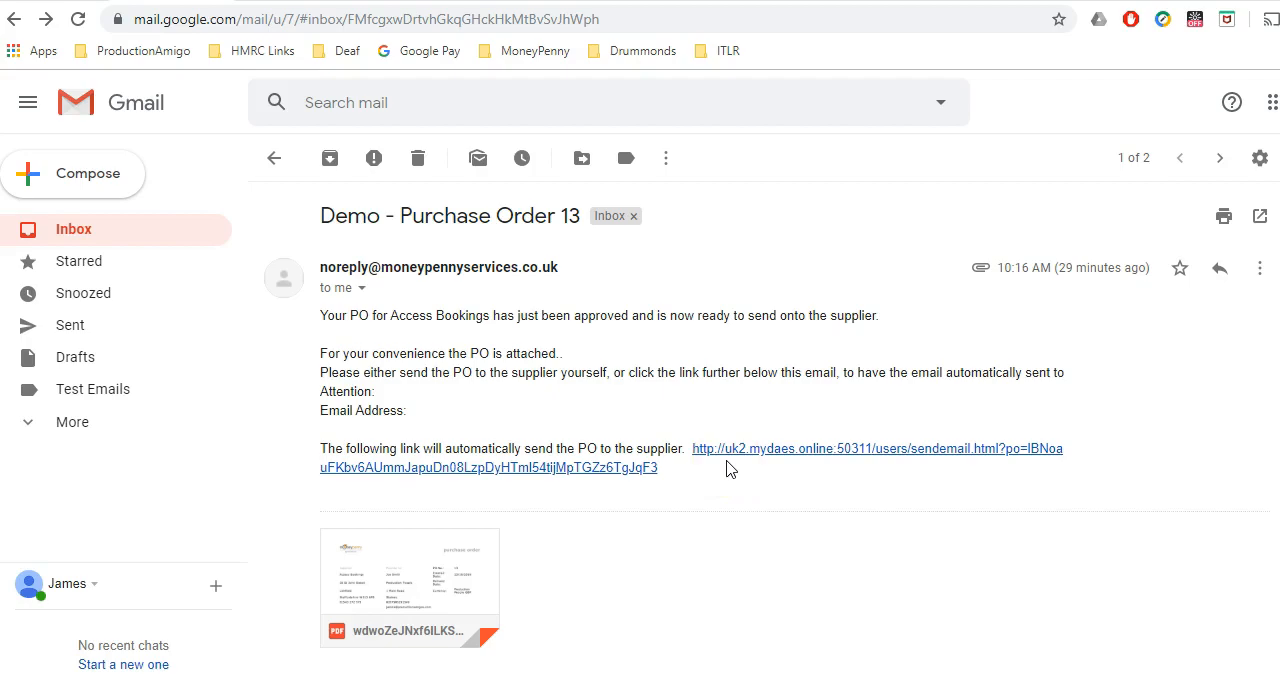
# Switch to the accounting program and check the DOP's unposted wages in Modify Wages, transaction 14.
pyautogui.click(150, 692)
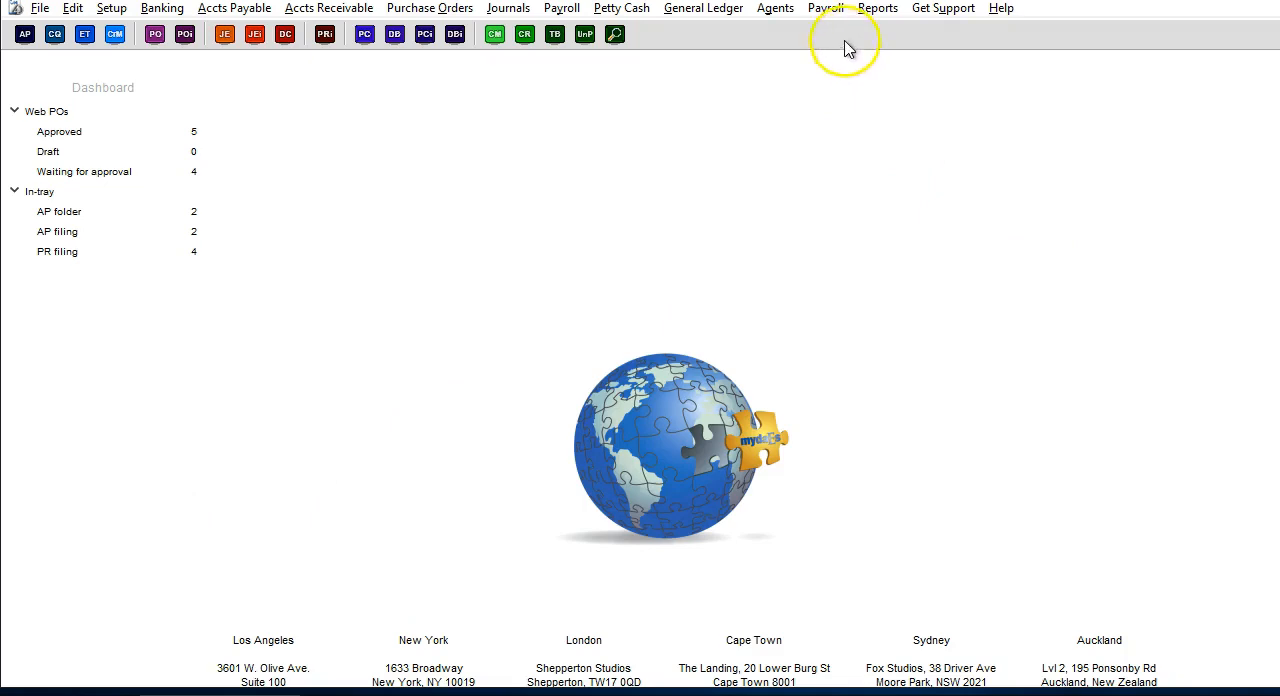
pyautogui.click(827, 10)
pyautogui.click(871, 176)
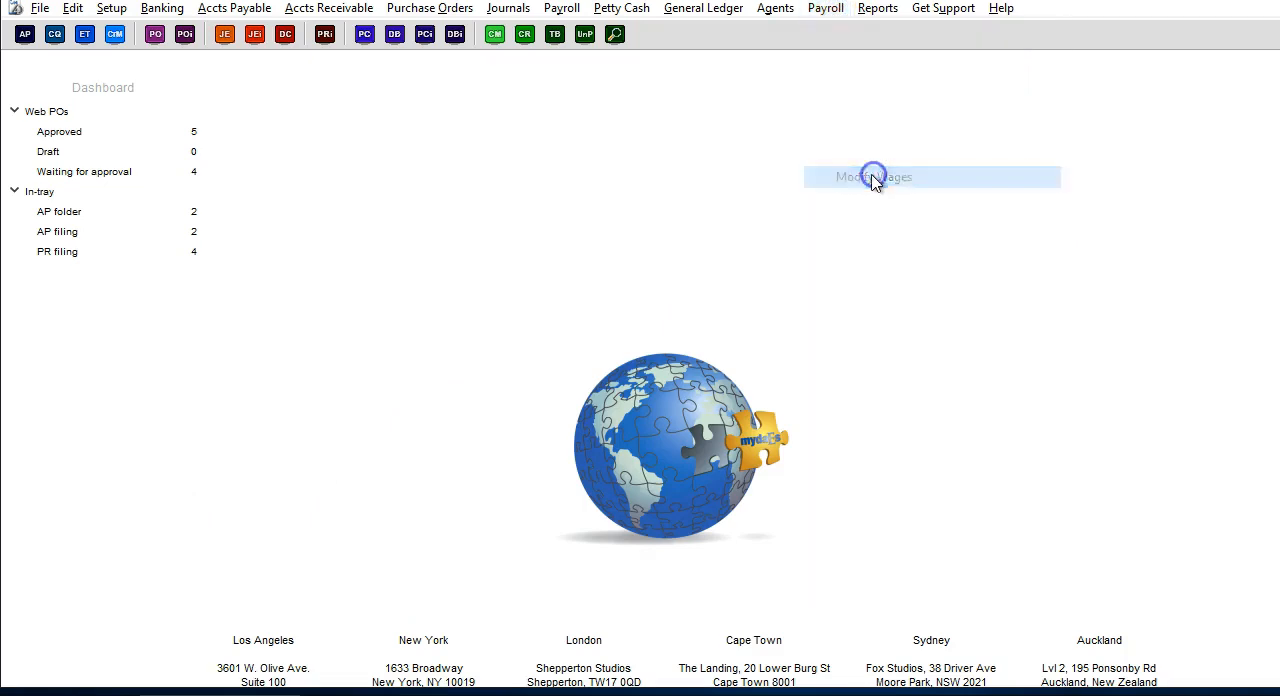
pyautogui.doubleClick(355, 99)
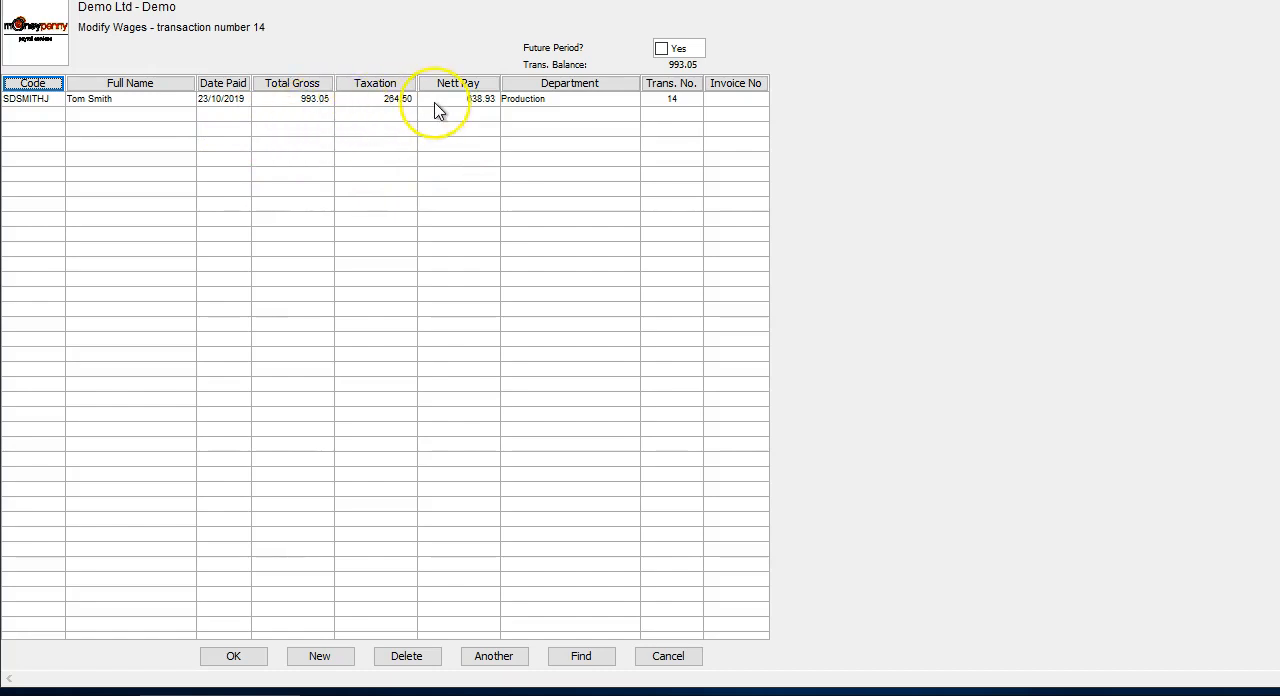
pyautogui.press('Escape')
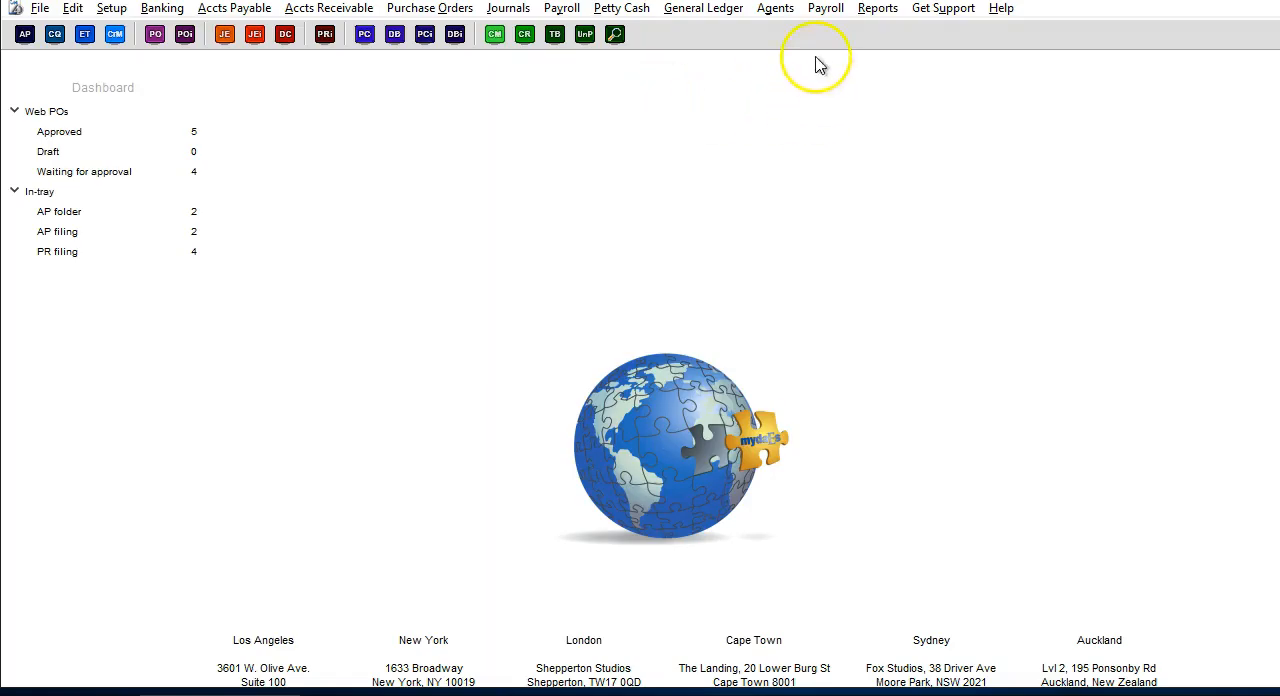
# Post the Crew Wages transaction 14.
pyautogui.click(830, 12)
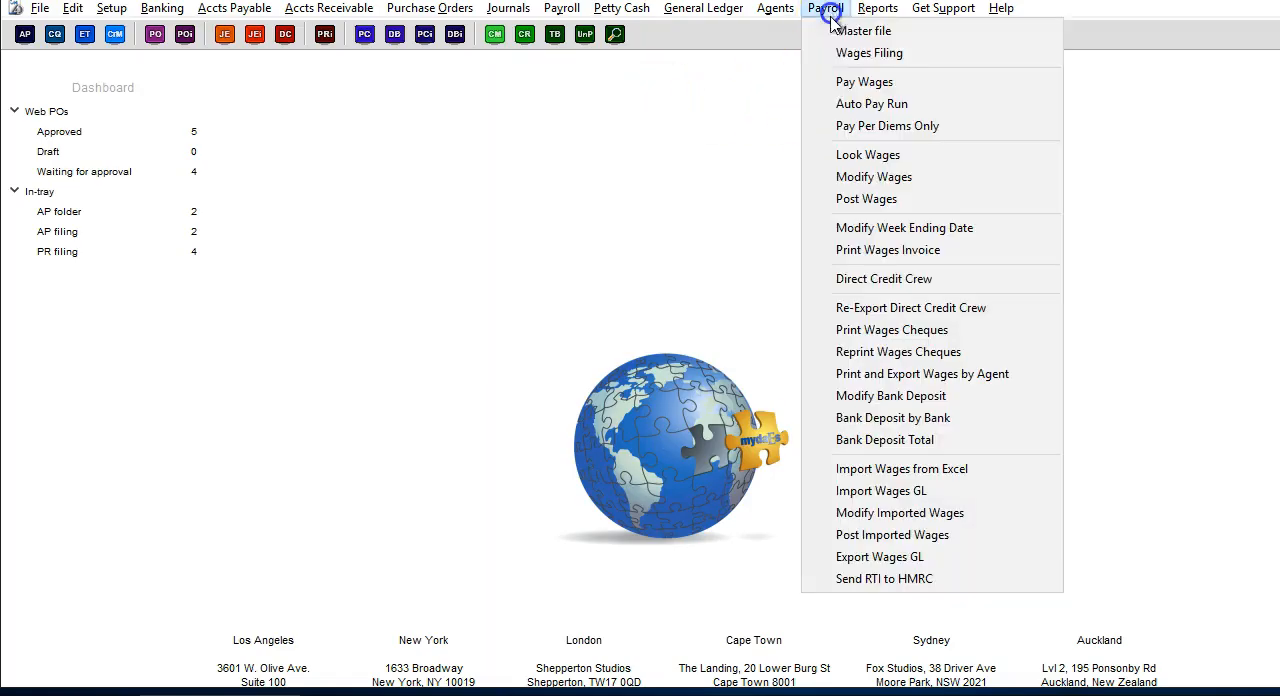
pyautogui.click(834, 199)
pyautogui.click(249, 58)
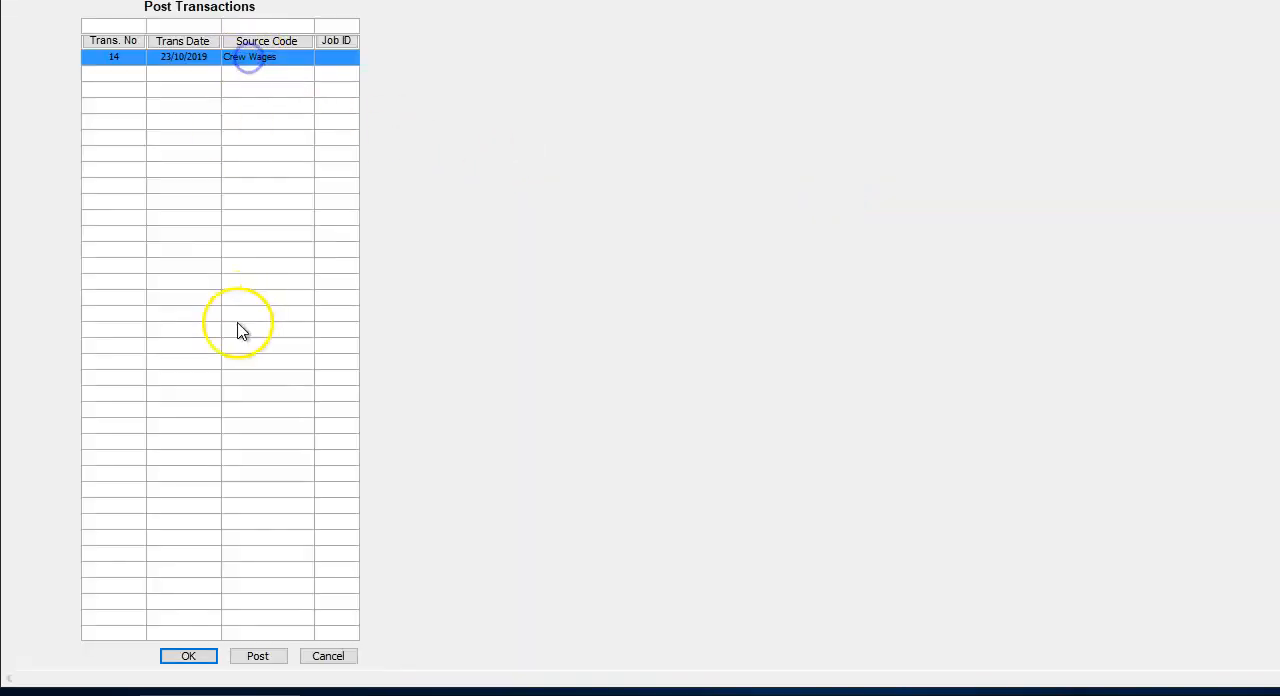
pyautogui.click(245, 662)
pyautogui.click(196, 656)
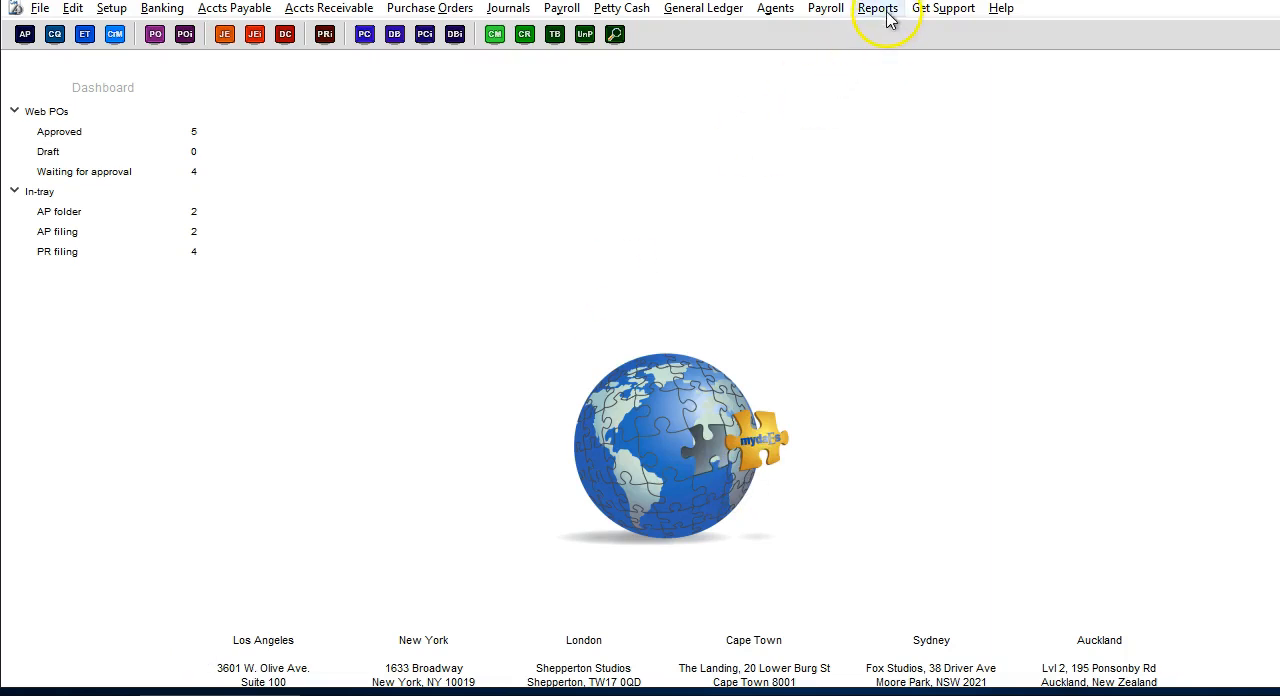
# Issue the payslips for transaction 14 with Email as the output format, covering all codes up to 30/10/2019.
pyautogui.click(884, 14)
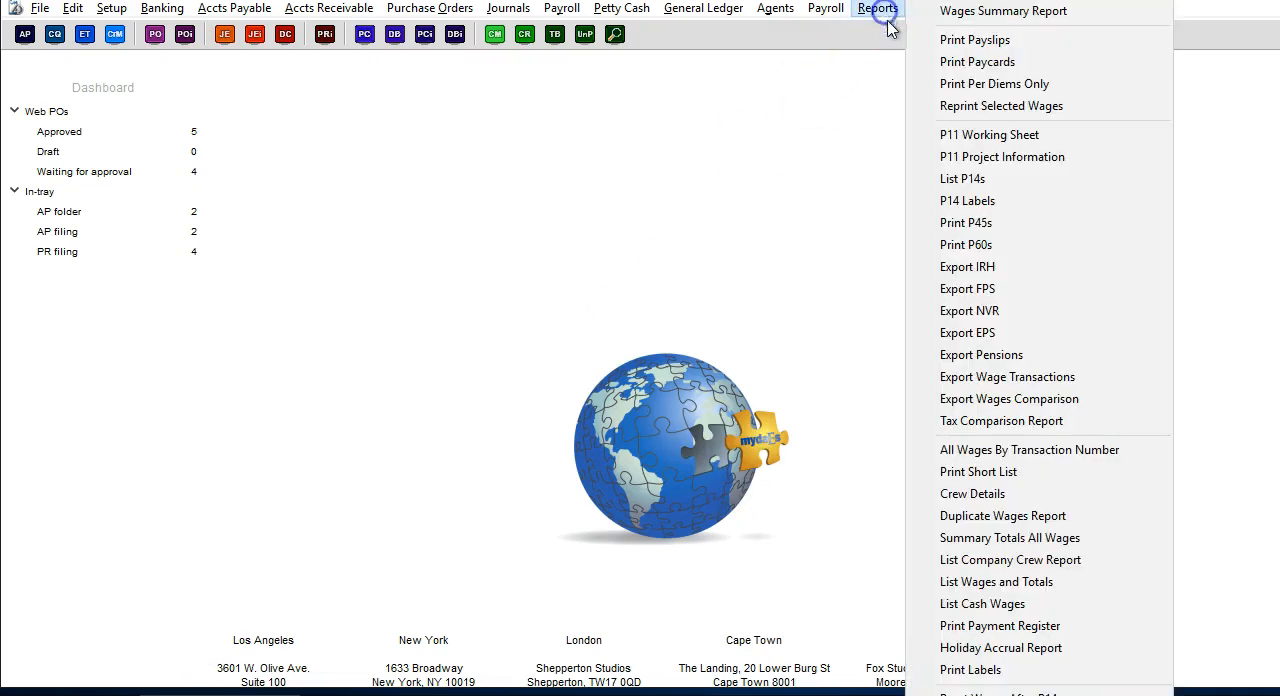
pyautogui.click(944, 40)
pyautogui.click(708, 322)
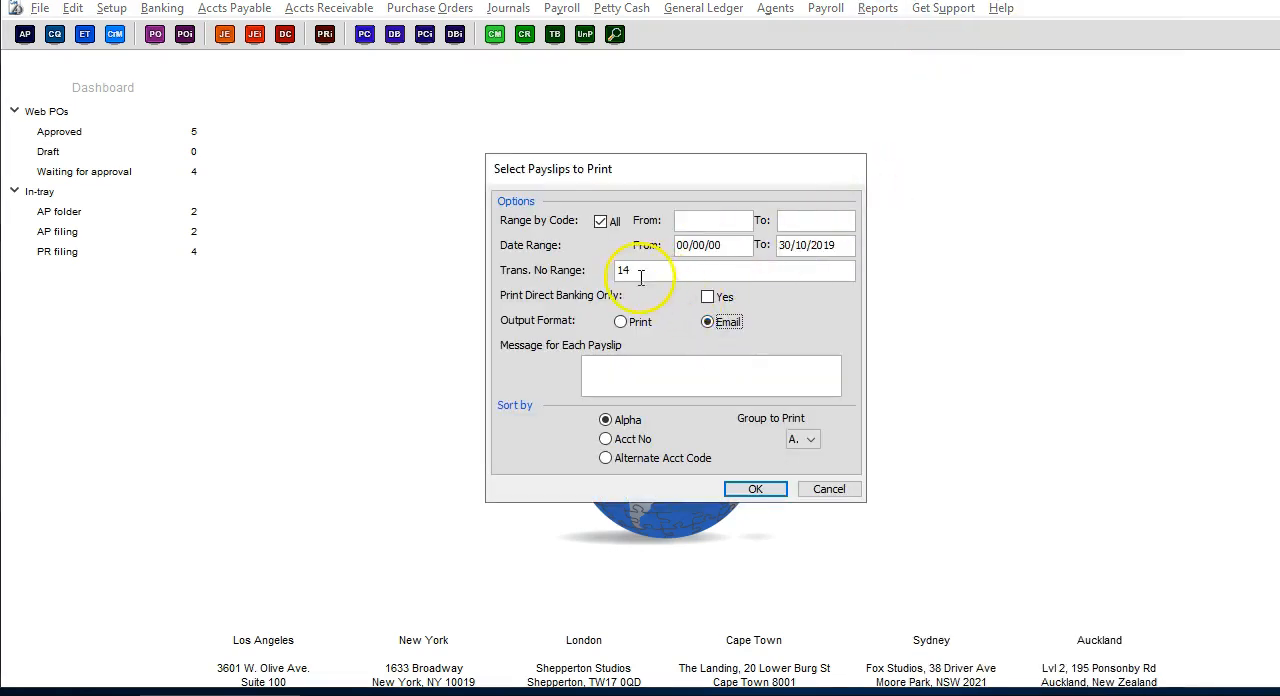
pyautogui.click(757, 489)
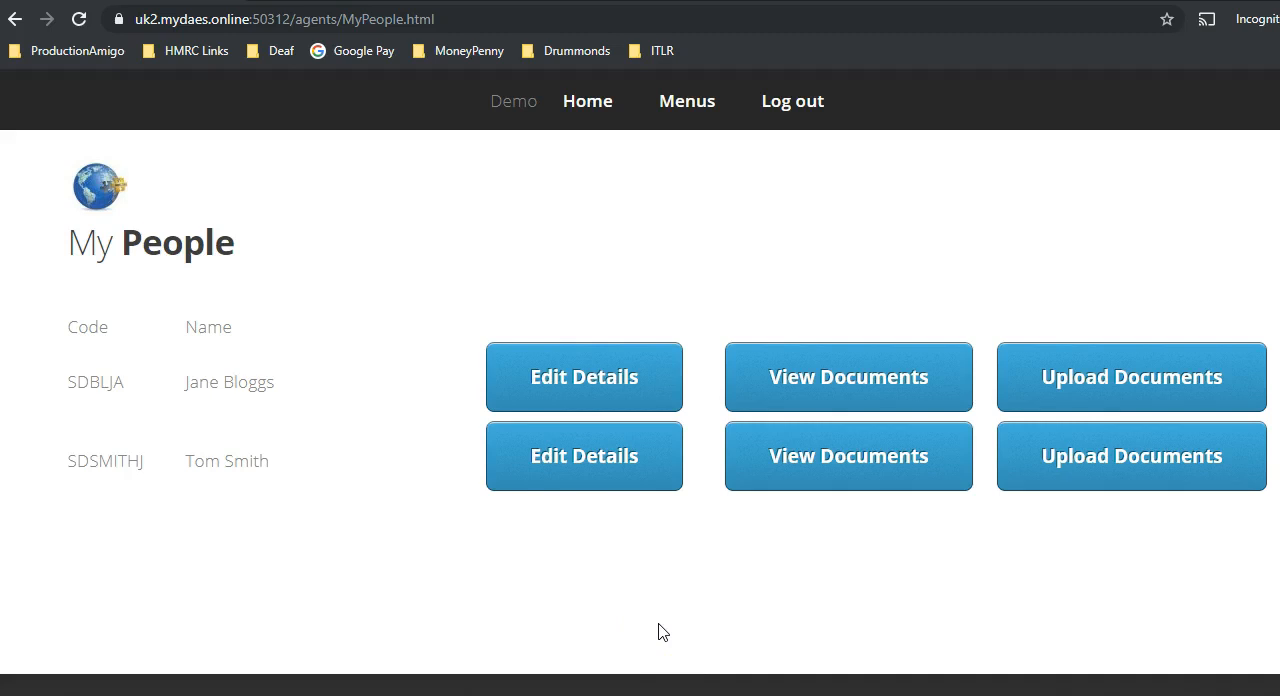
# View the DOP's online payslips in the agent portal, and switch to the worker portal to open the DOP's own documents.
pyautogui.click(851, 470)
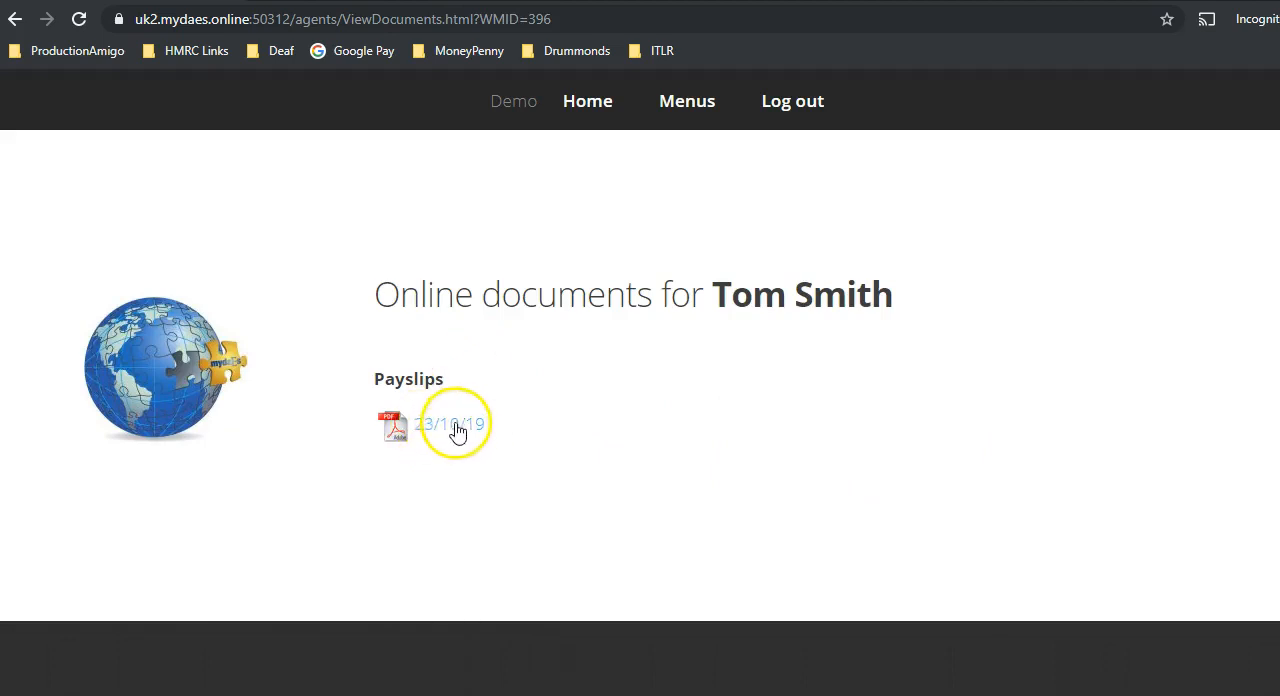
pyautogui.click(588, 110)
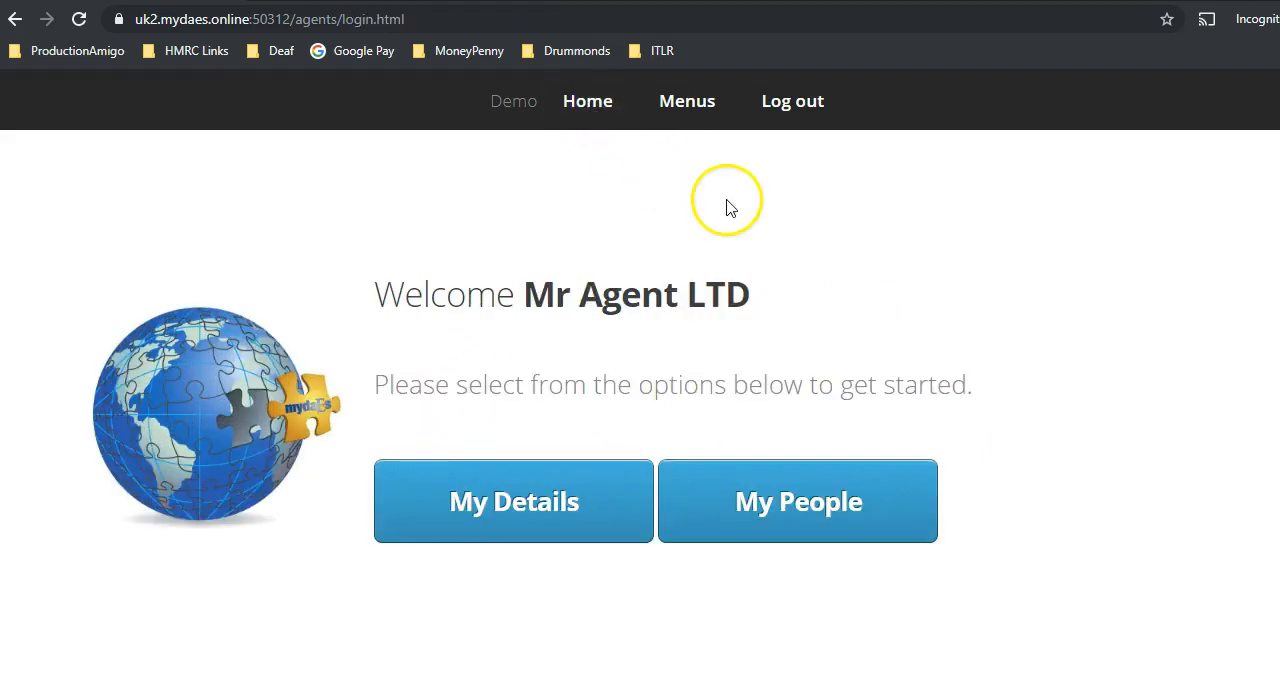
pyautogui.click(44, 694)
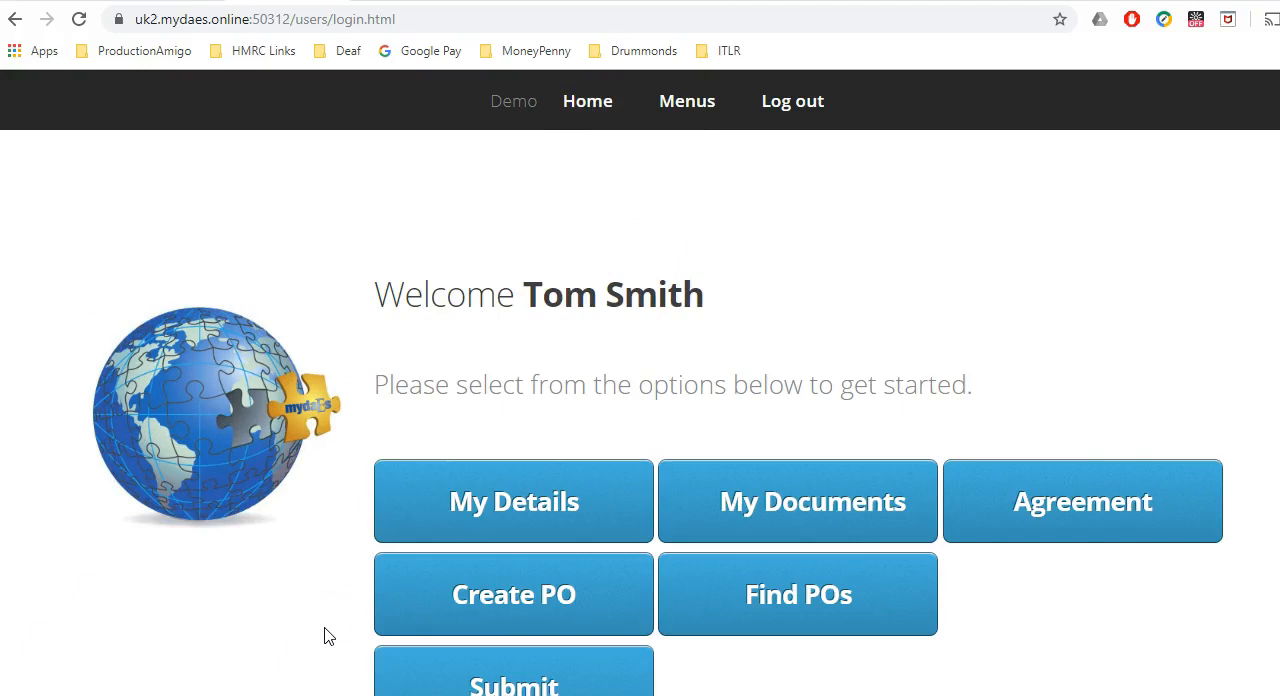
pyautogui.click(895, 476)
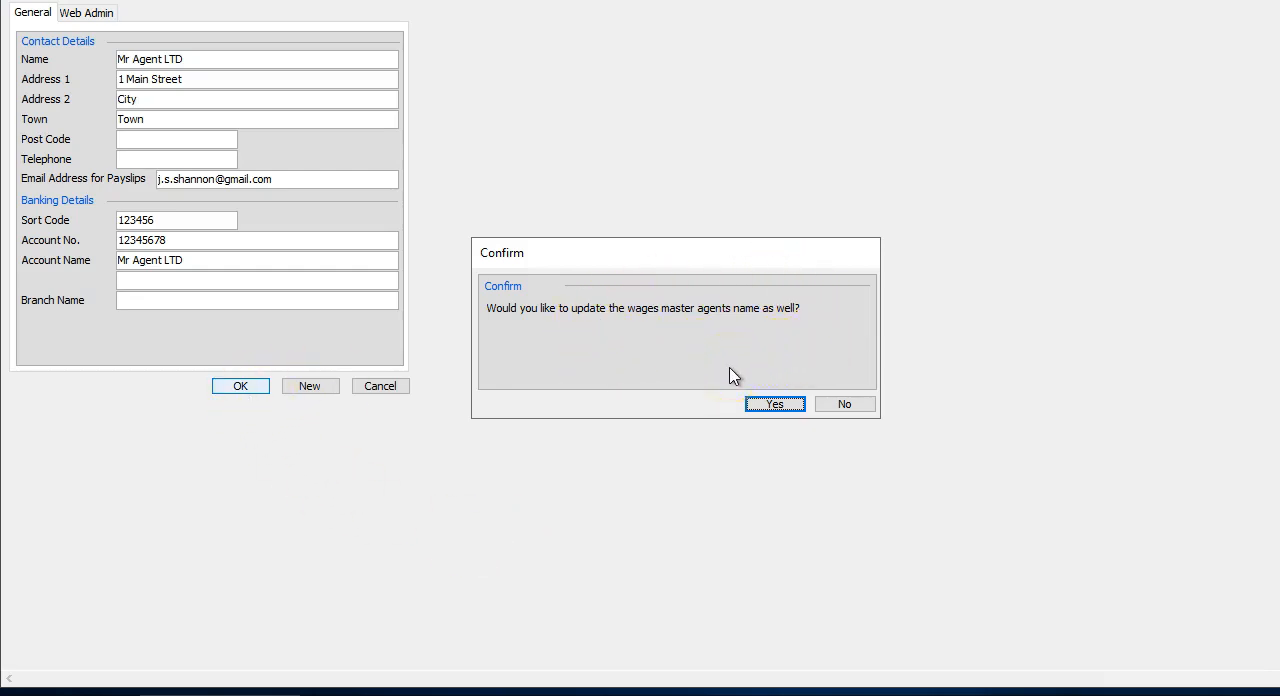
# Confirm updating the agent's name in the wages master and review the primary and second bank account fields in the DOP's Master File record.
pyautogui.click(772, 405)
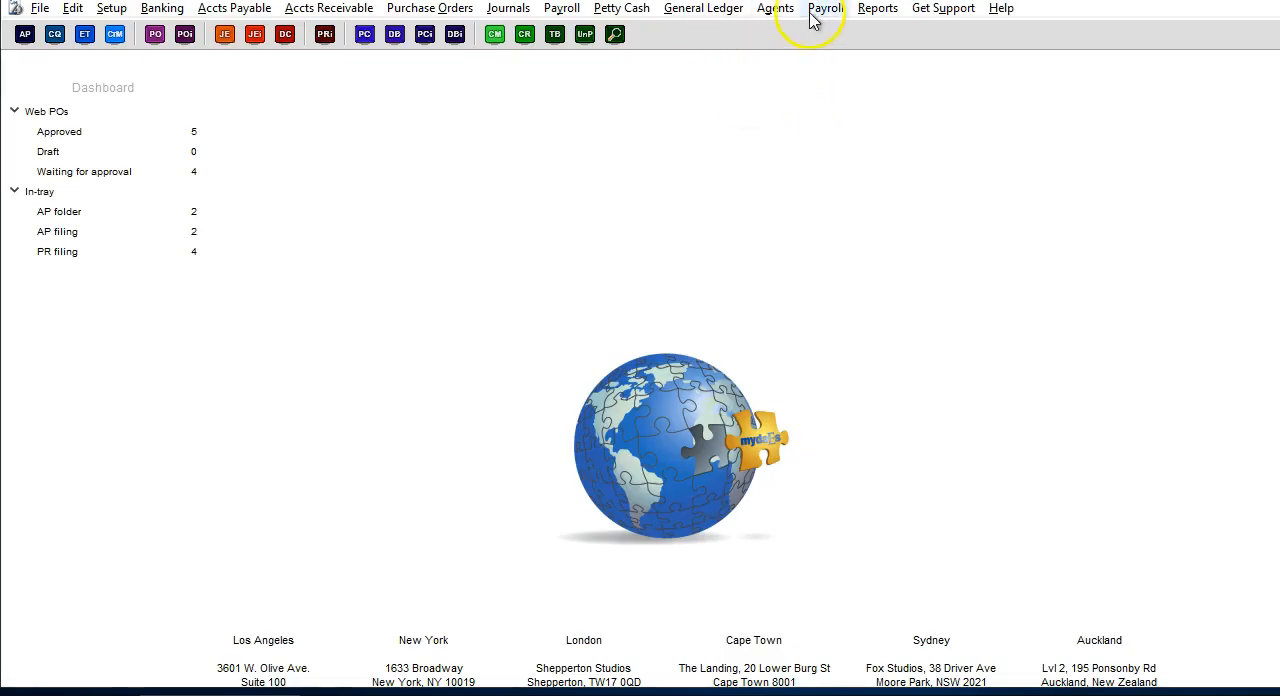
pyautogui.click(820, 10)
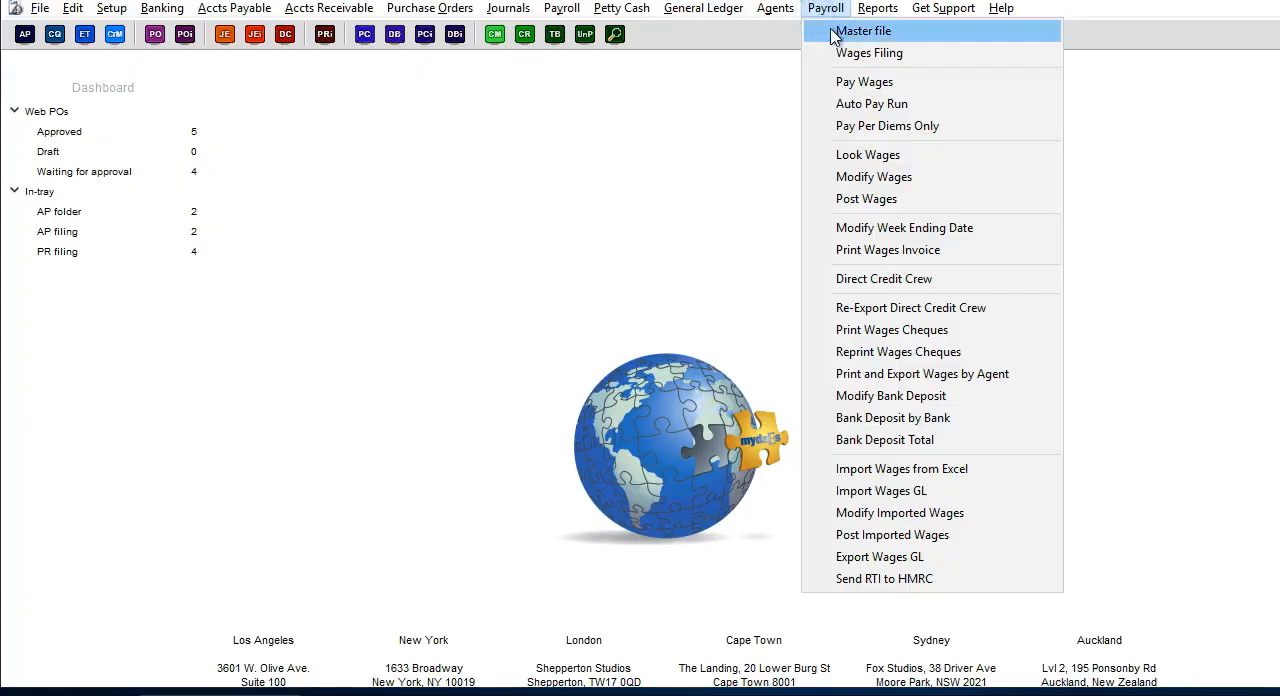
pyautogui.click(833, 31)
pyautogui.click(126, 195)
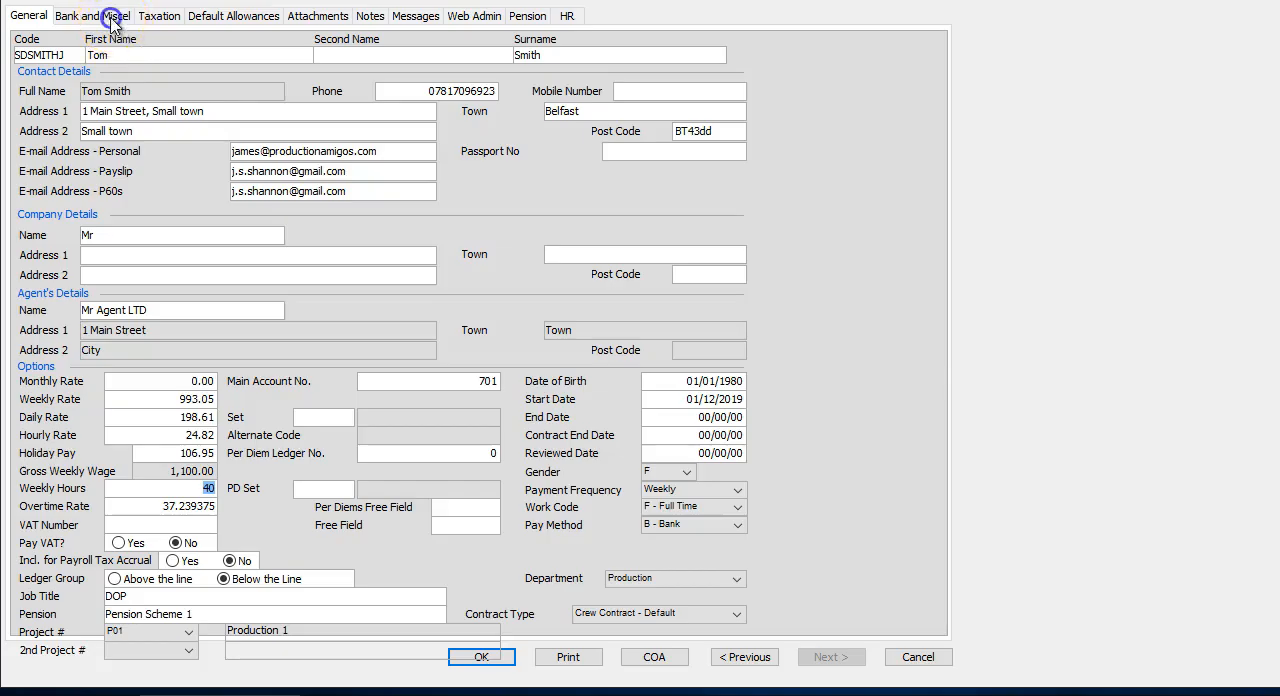
pyautogui.click(92, 15)
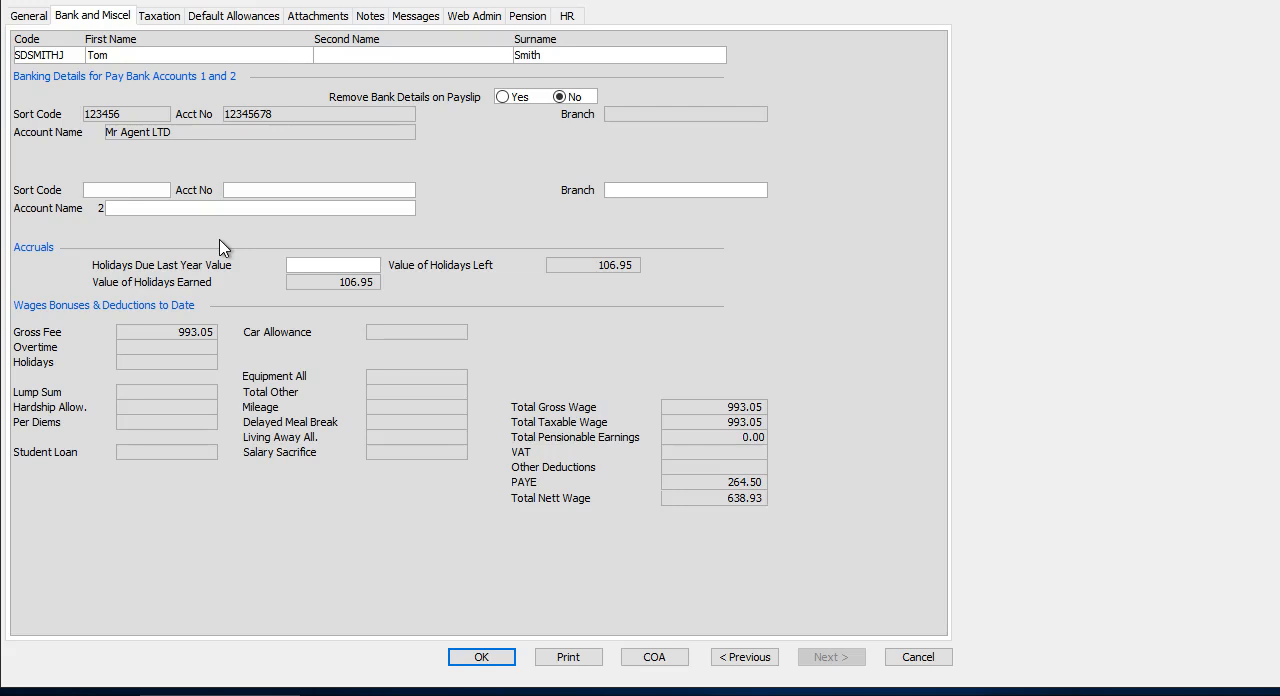
pyautogui.click(137, 190)
pyautogui.click(481, 656)
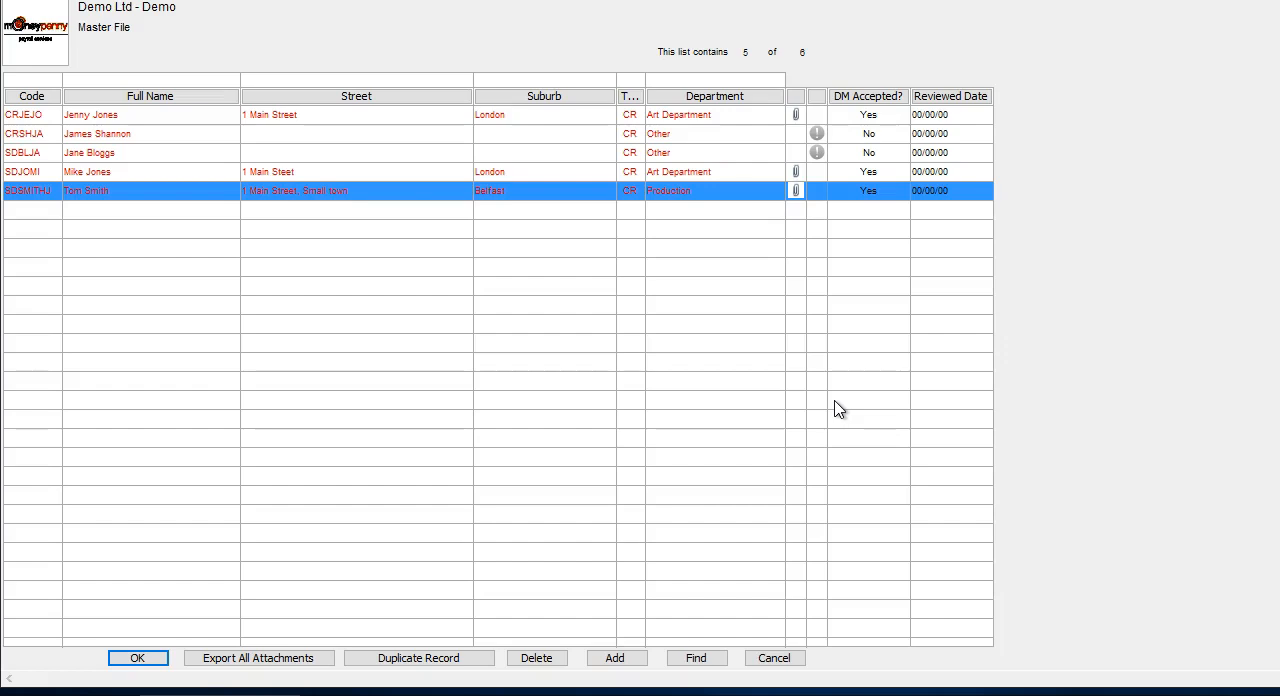
pyautogui.click(137, 658)
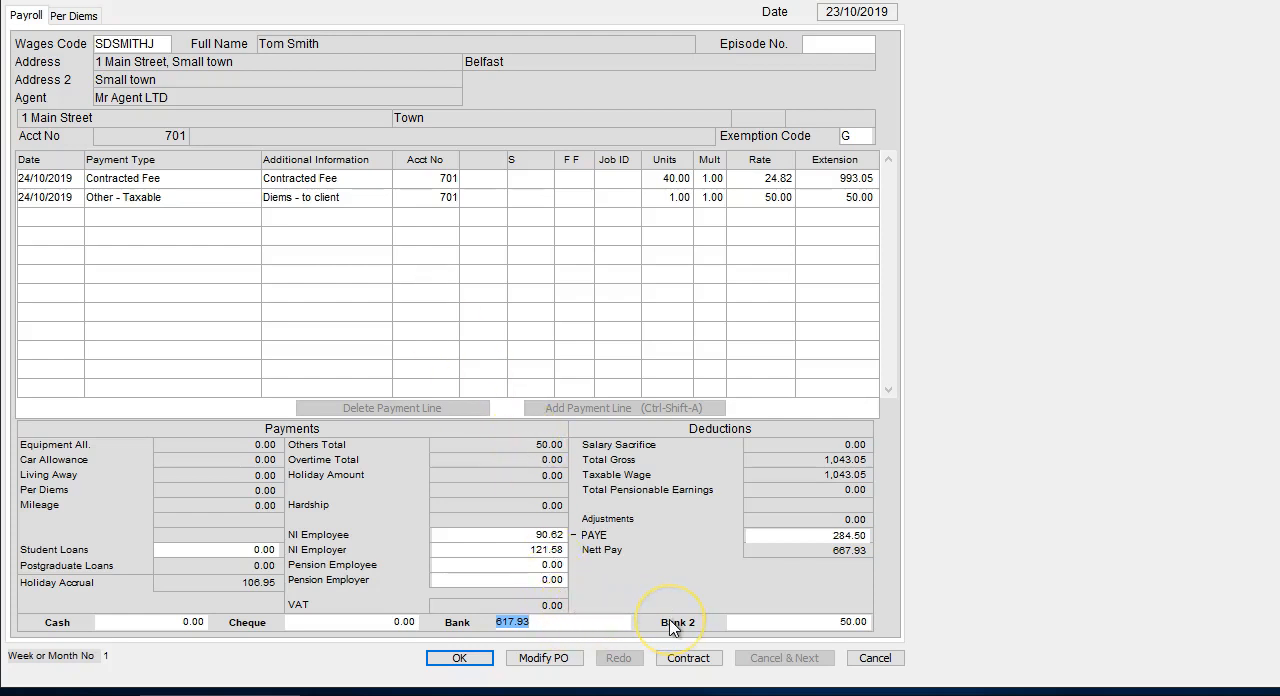
# Clear the Bank 2 amount to 0.00 on the DOP's pay entry, directing the whole nett pay to Bank.
pyautogui.click(745, 622)
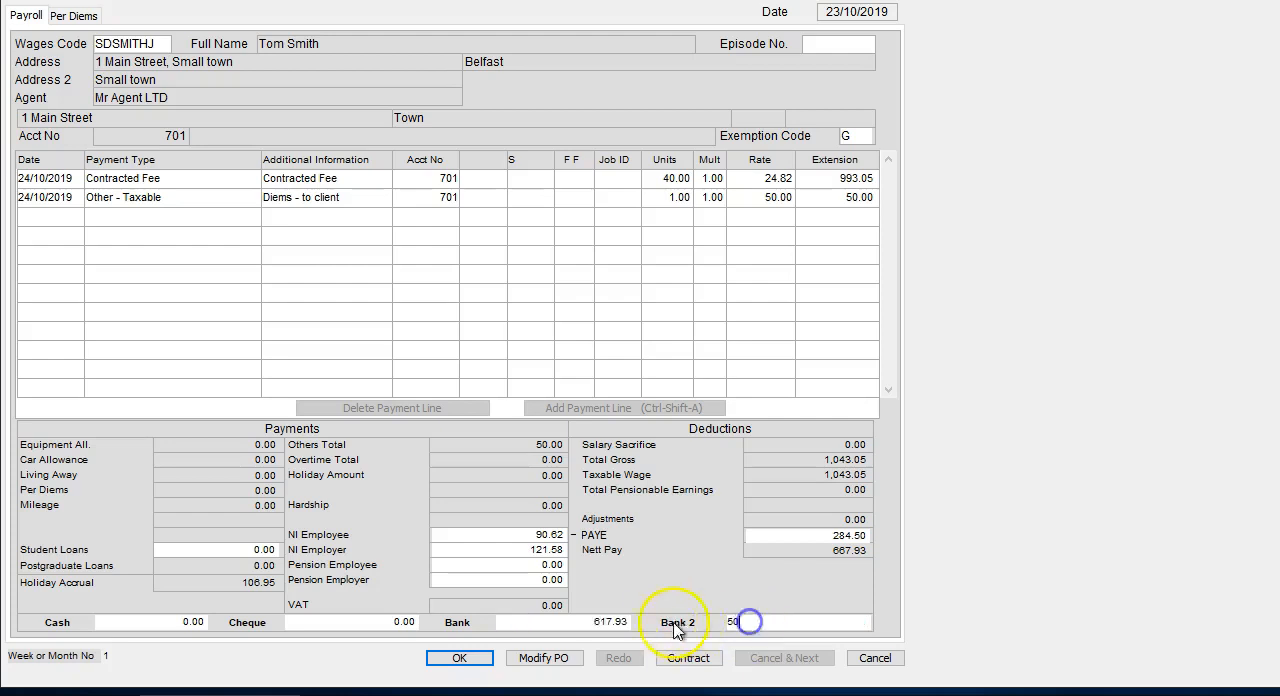
pyautogui.click(754, 623)
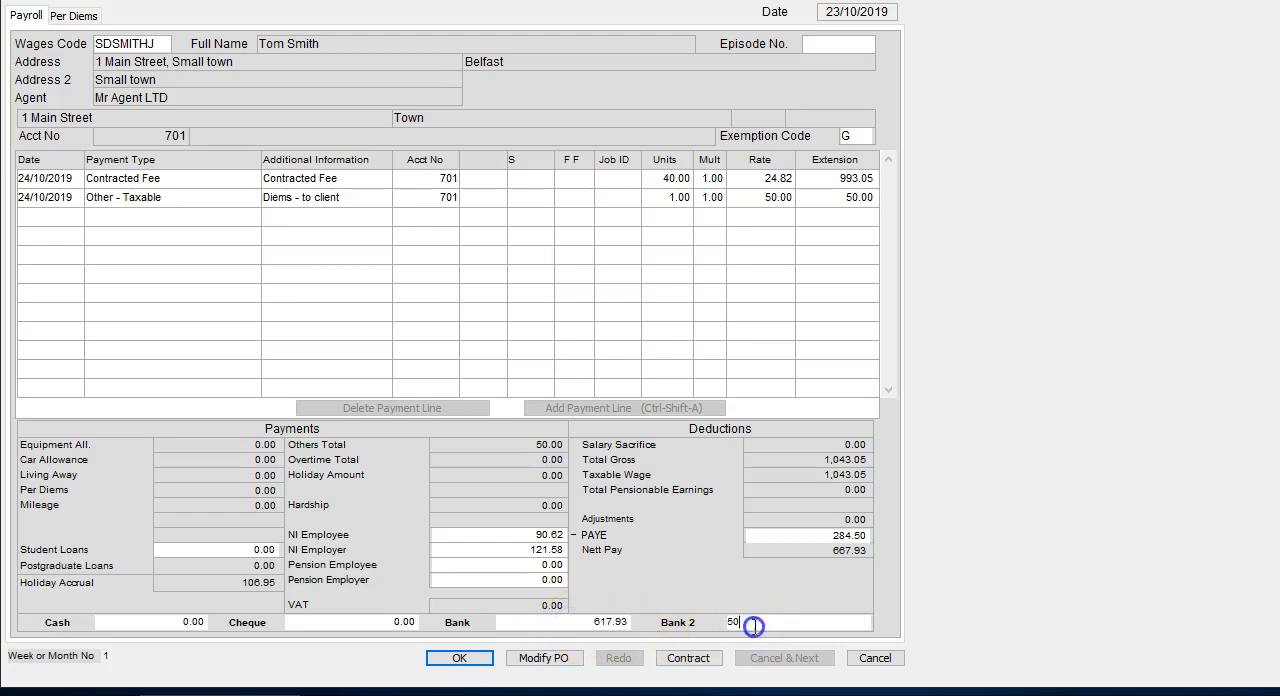
pyautogui.moveTo(755, 626); pyautogui.dragTo(700, 622)
pyautogui.hotkey('shift', 'Tab')
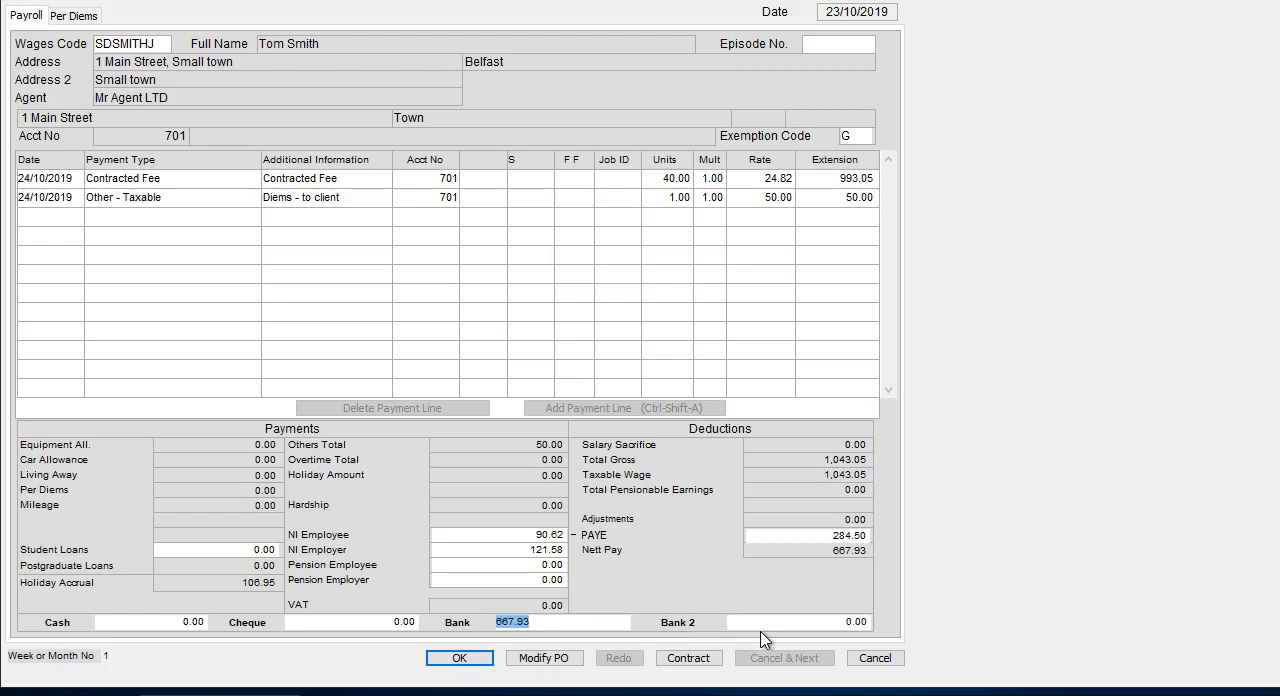
# Split the nett pay on the DOP's pay entry into 617.93 for Bank and 50.00 for Bank 2, and save the entry.
pyautogui.click(613, 619)
pyautogui.press('Tab')
pyautogui.hotkey('shift', 'Tab')
pyautogui.click(378, 621)
pyautogui.click(460, 658)
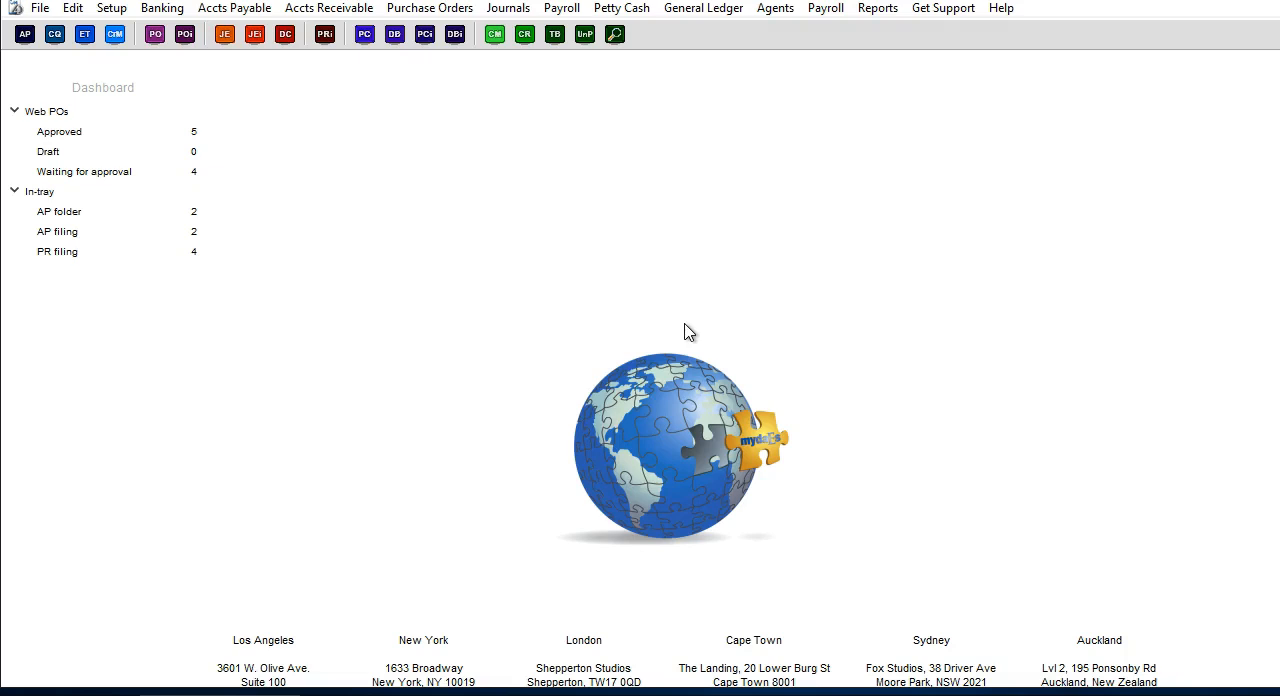
# Start a Direct Credit Crew run from 81001 - Bank 1 for transaction 15, with 24/10/2019 as the date to process.
pyautogui.click(951, 176)
pyautogui.click(903, 128)
pyautogui.click(826, 8)
pyautogui.click(855, 280)
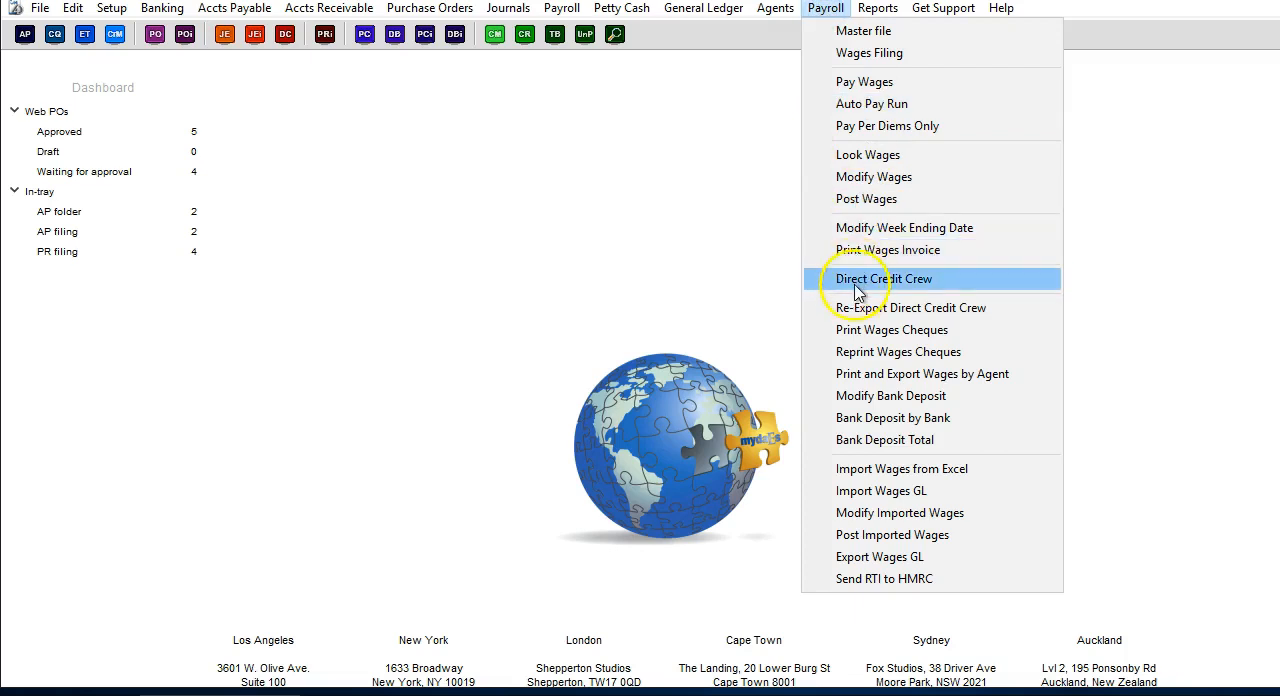
pyautogui.click(668, 262)
pyautogui.click(650, 287)
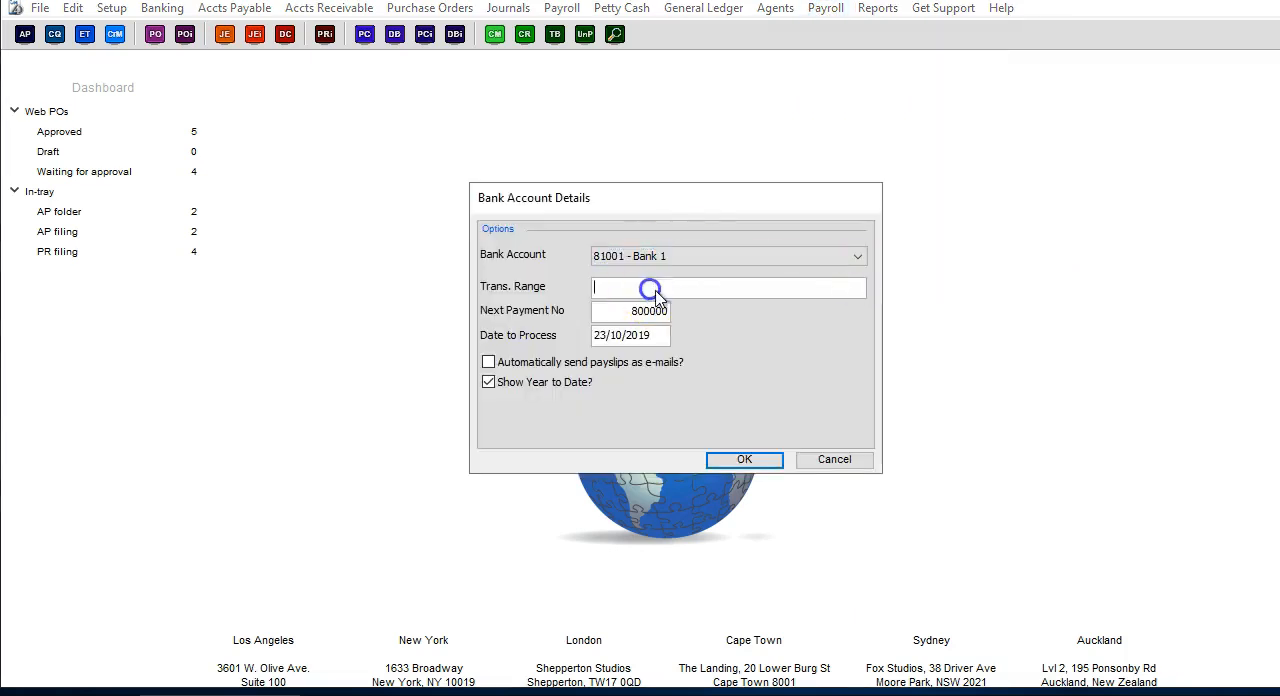
pyautogui.write('15')
pyautogui.click(603, 335)
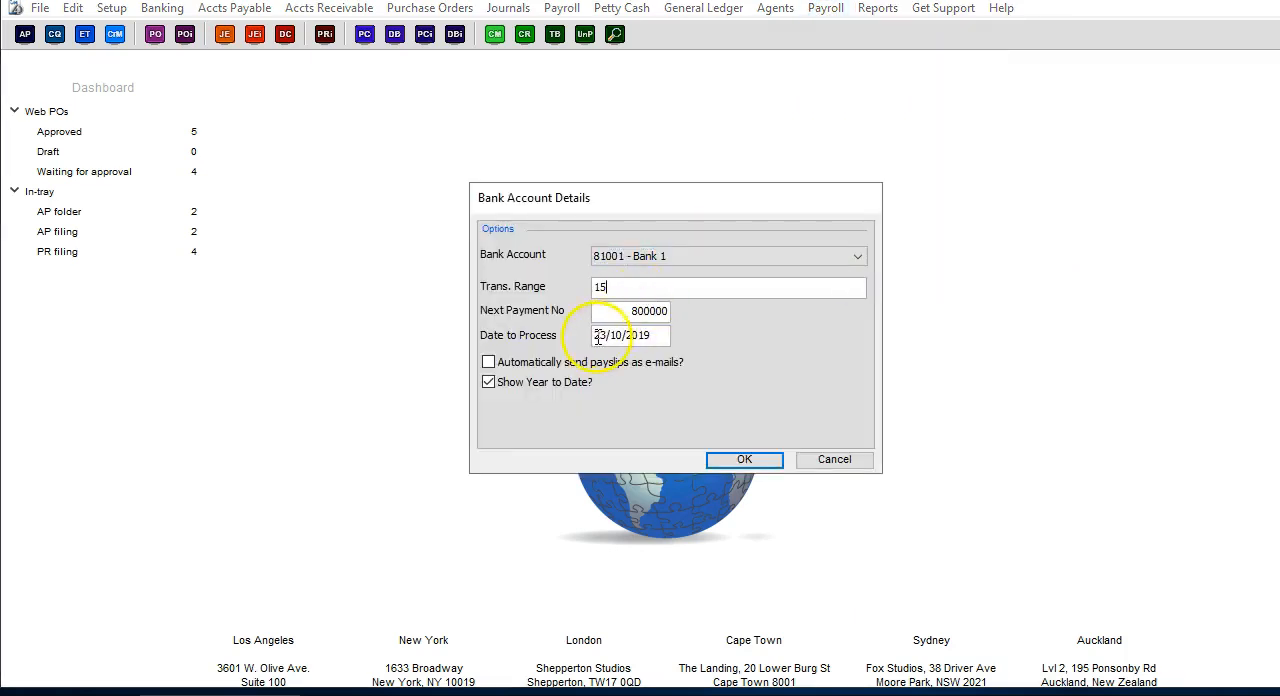
pyautogui.write('24')
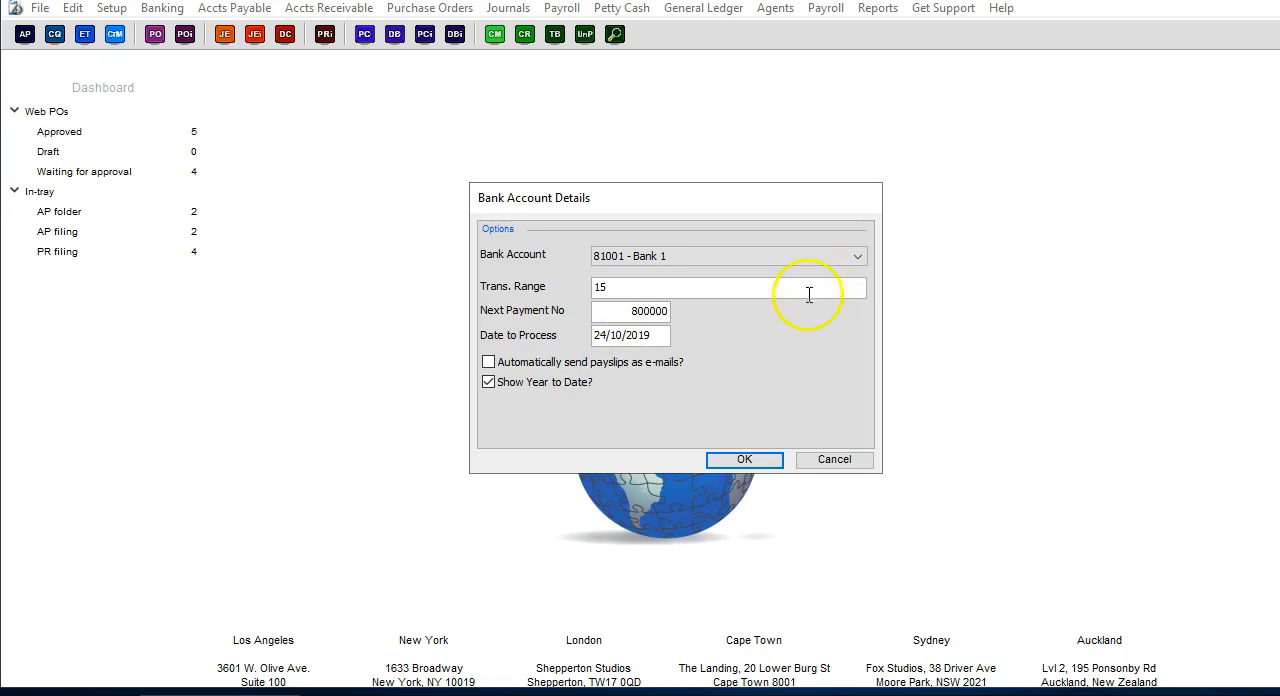
pyautogui.click(744, 459)
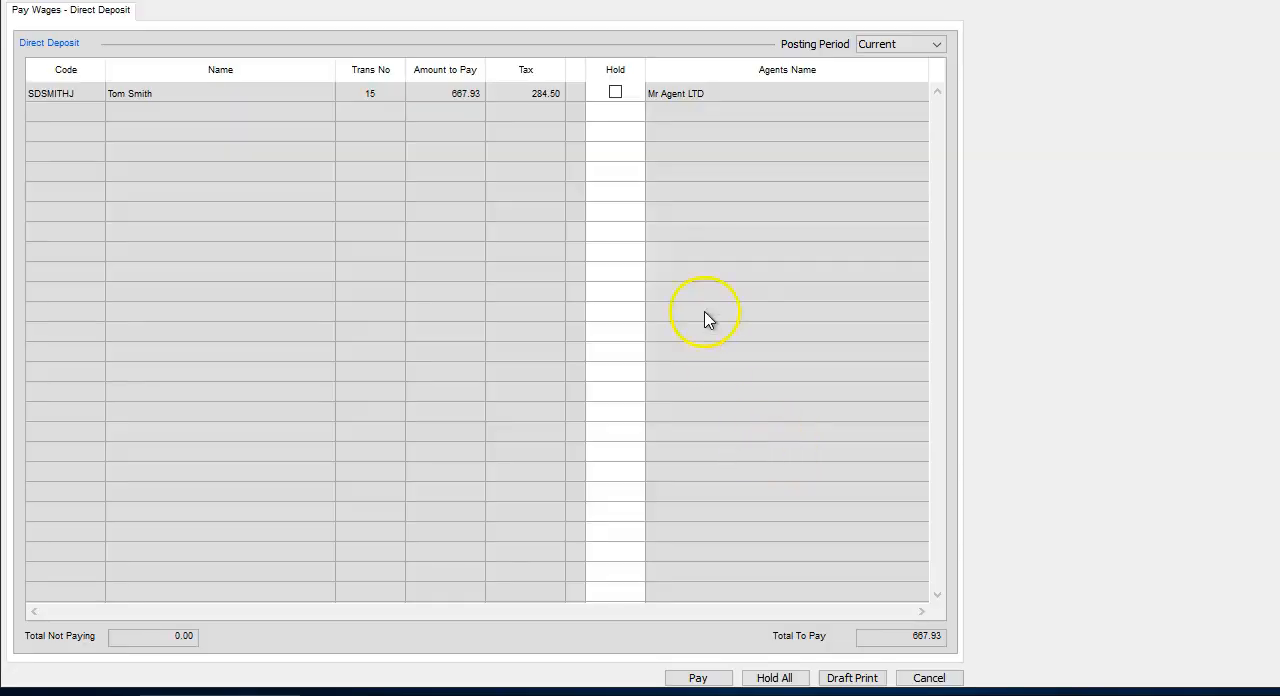
# Pay the DOP's direct deposit without putting it on hold, and accept the print setup for A4 portrait.
pyautogui.click(615, 91)
pyautogui.click(615, 91)
pyautogui.click(706, 680)
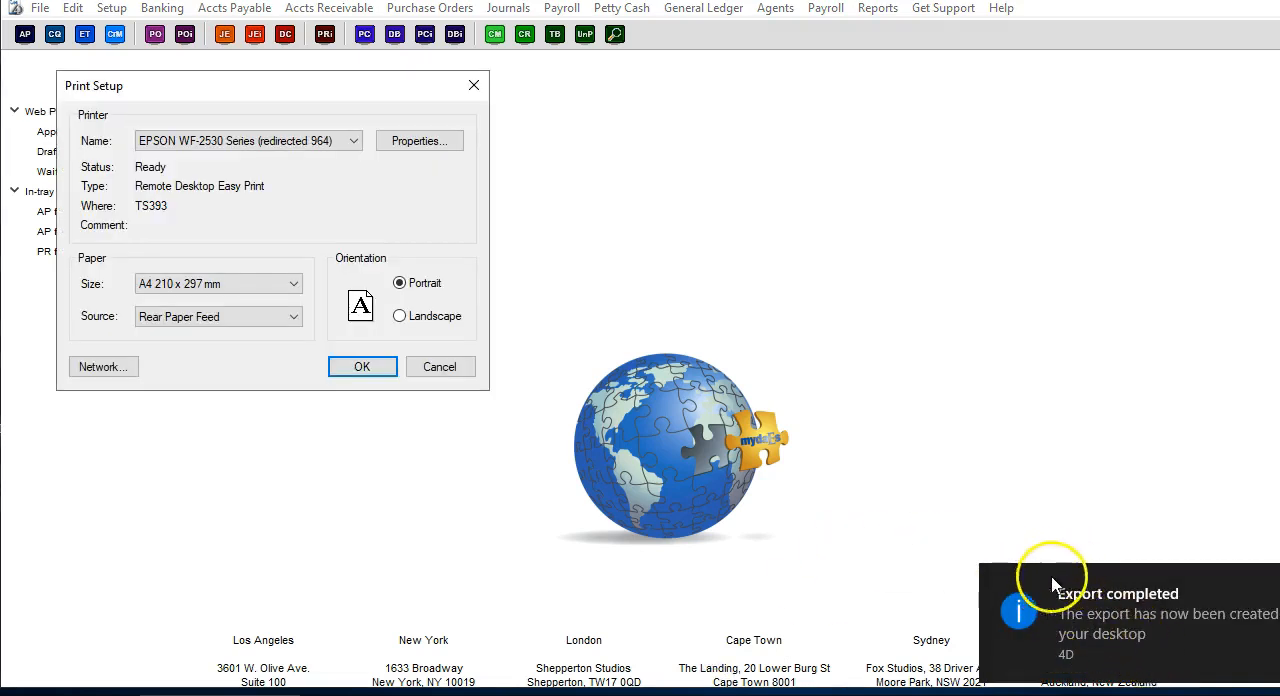
pyautogui.click(361, 366)
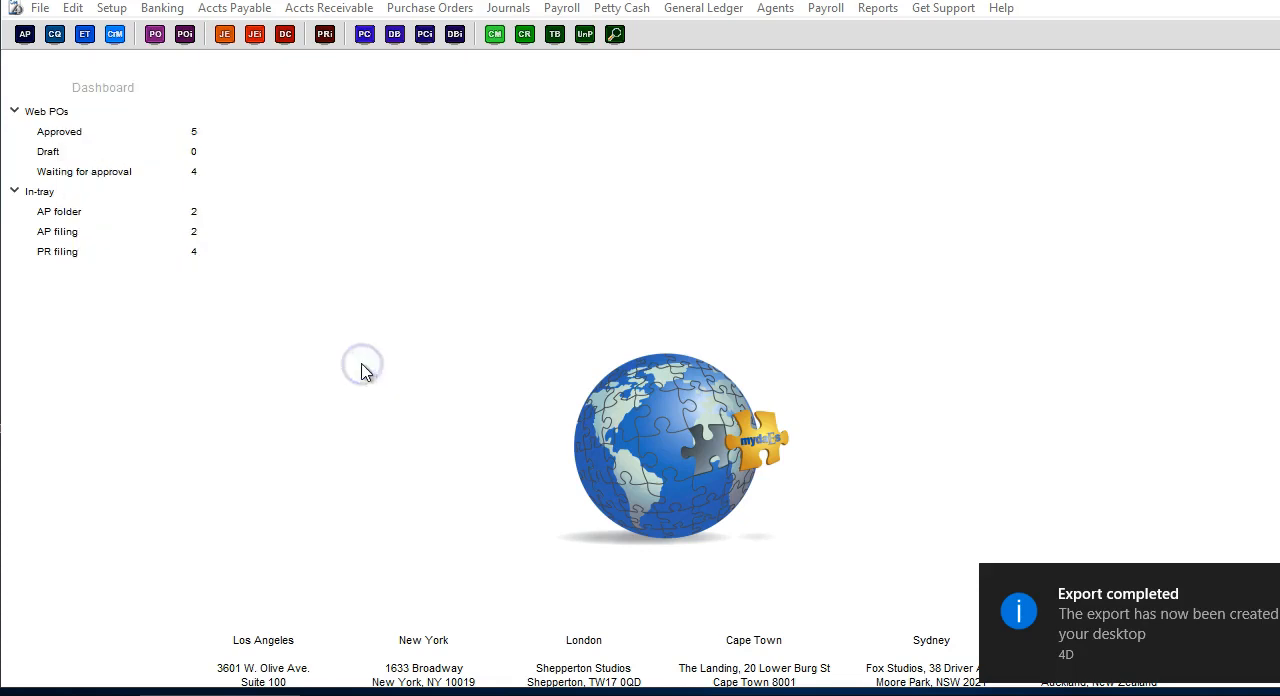
# Open the exported Demo_29_0015-0015_1 bank file from the desktop and examine the payment amounts for the agent and crew accounts.
pyautogui.click(86, 411)
pyautogui.click(372, 381)
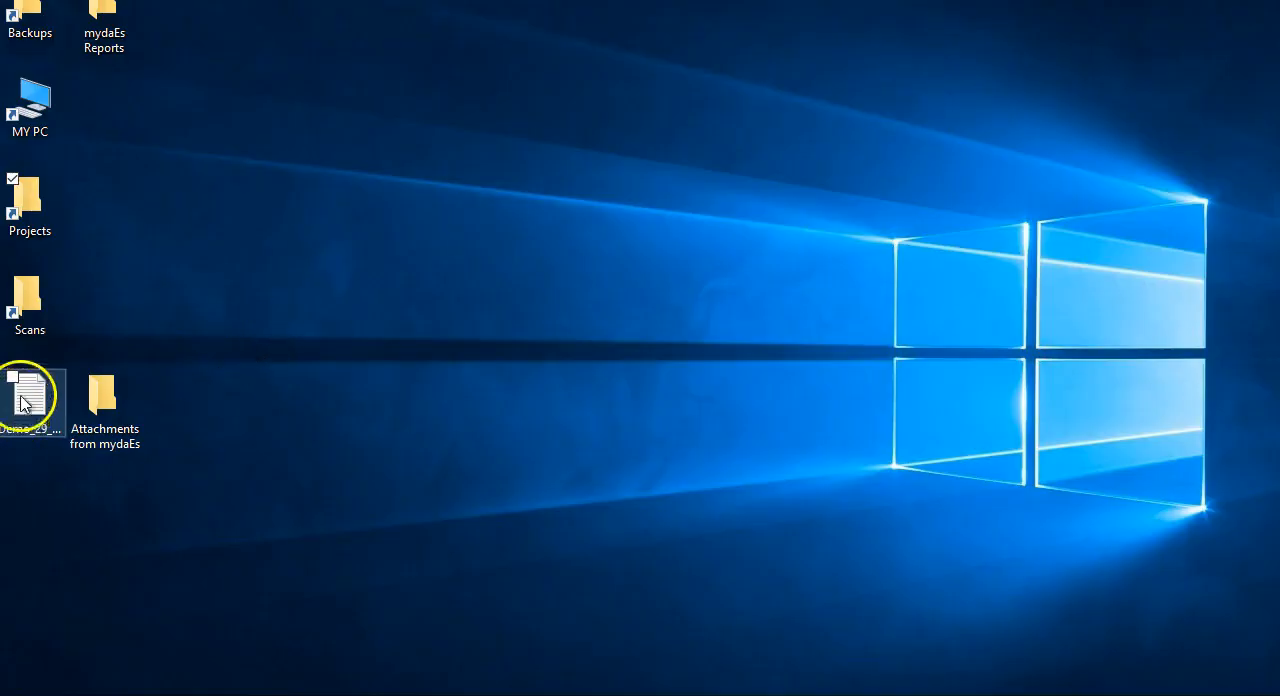
pyautogui.doubleClick(40, 400)
pyautogui.click(84, 487)
pyautogui.doubleClick(40, 402)
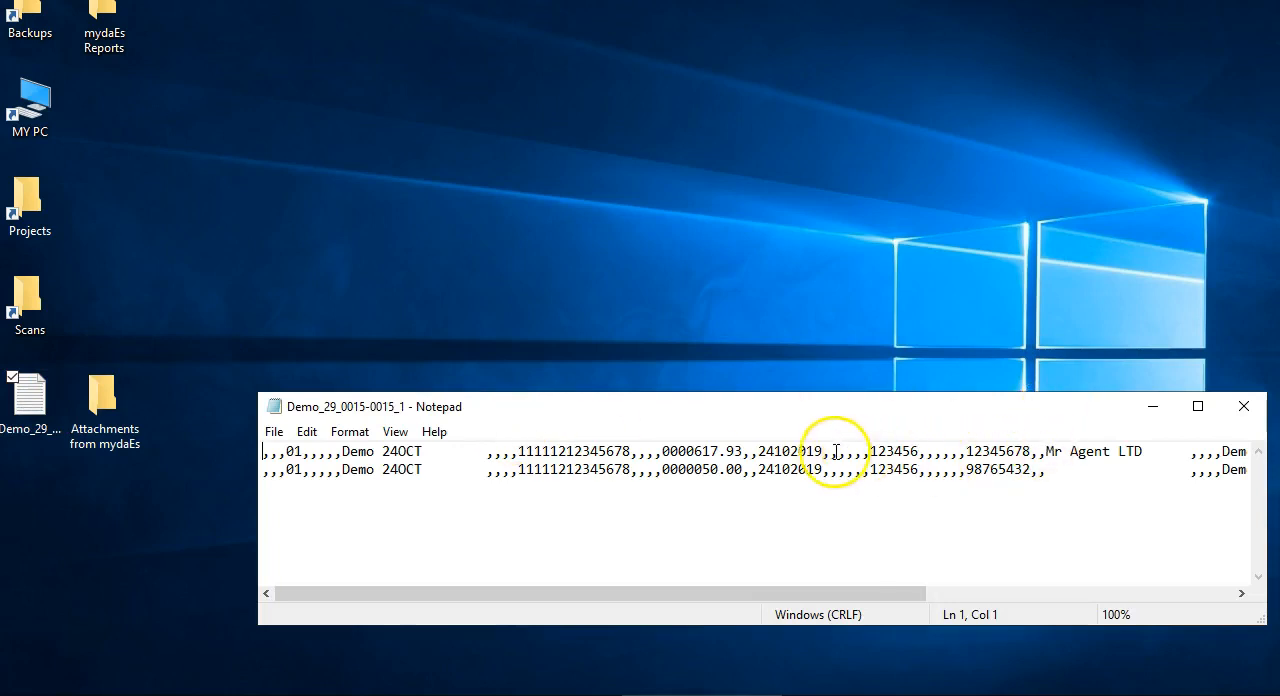
pyautogui.moveTo(678, 451); pyautogui.dragTo(760, 473)
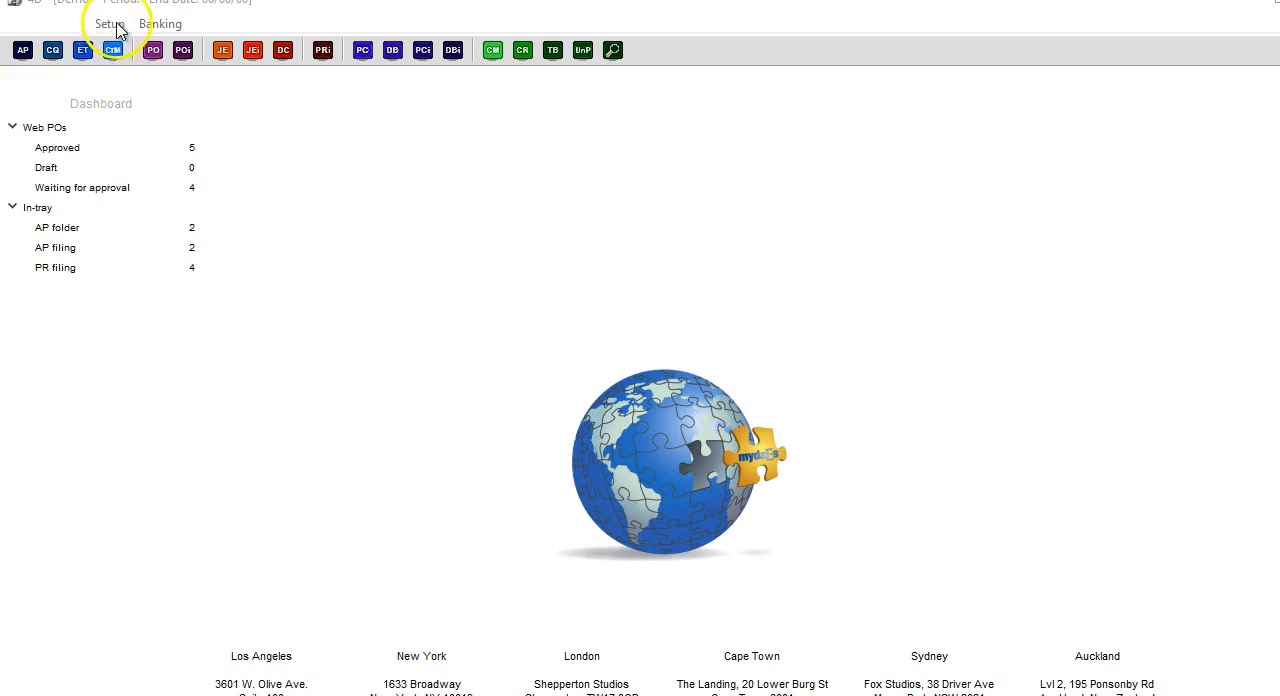
# View the Email New Starter template in the email setup and examine the <FirstName> tag in its body.
pyautogui.click(116, 25)
pyautogui.click(112, 24)
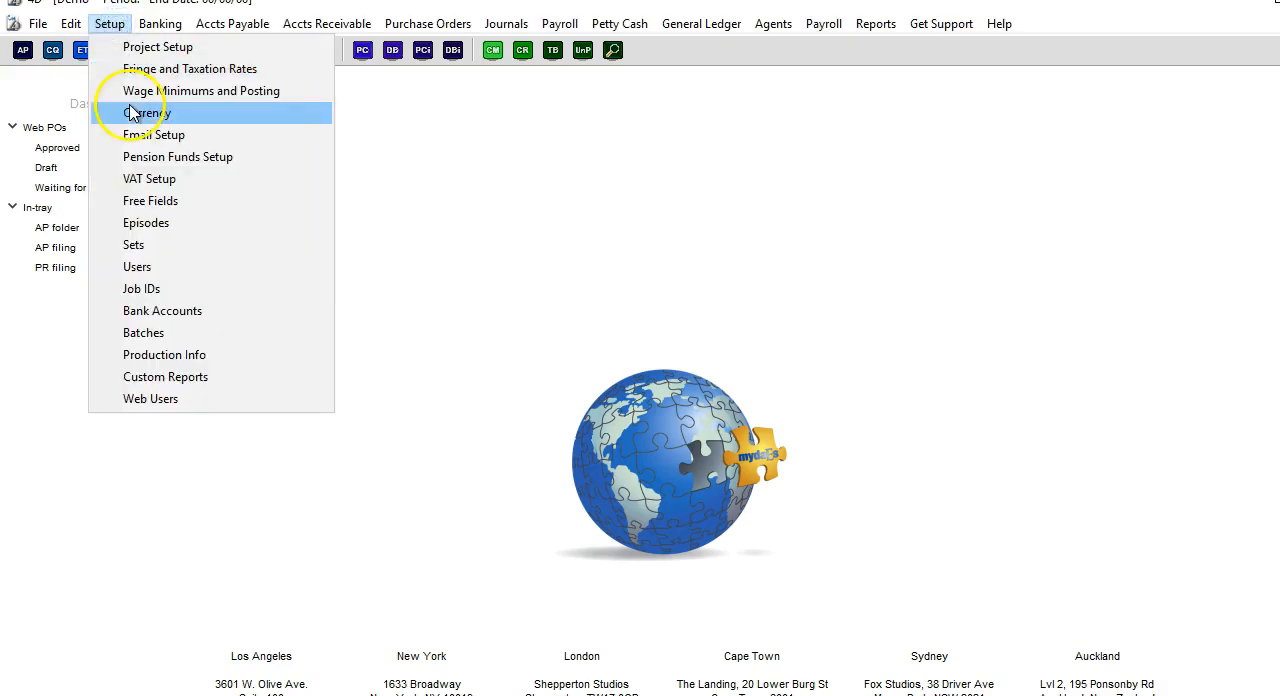
pyautogui.click(163, 134)
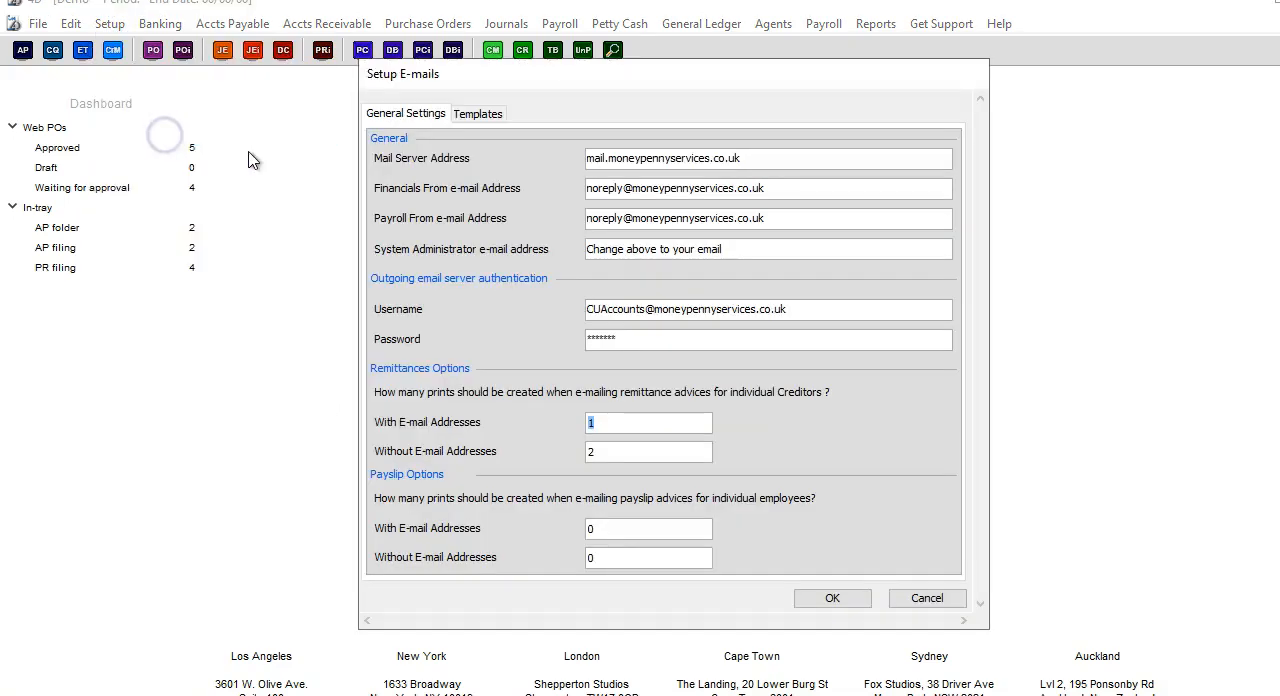
pyautogui.click(484, 115)
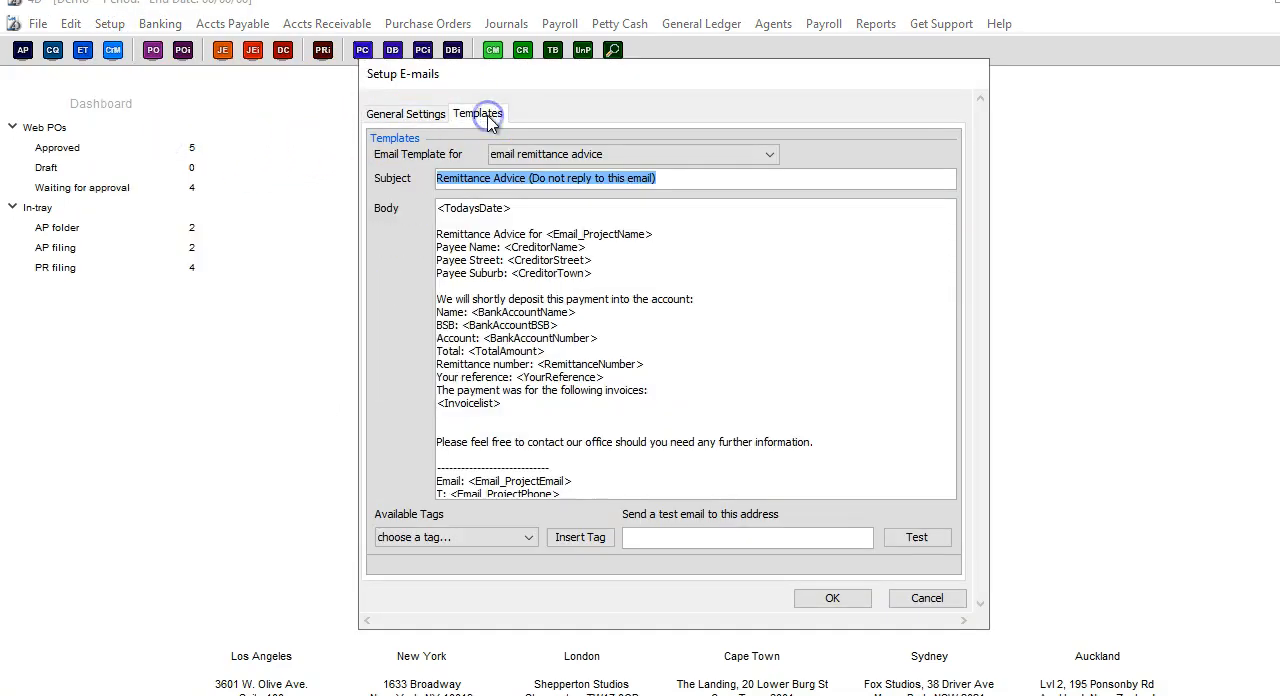
pyautogui.click(770, 156)
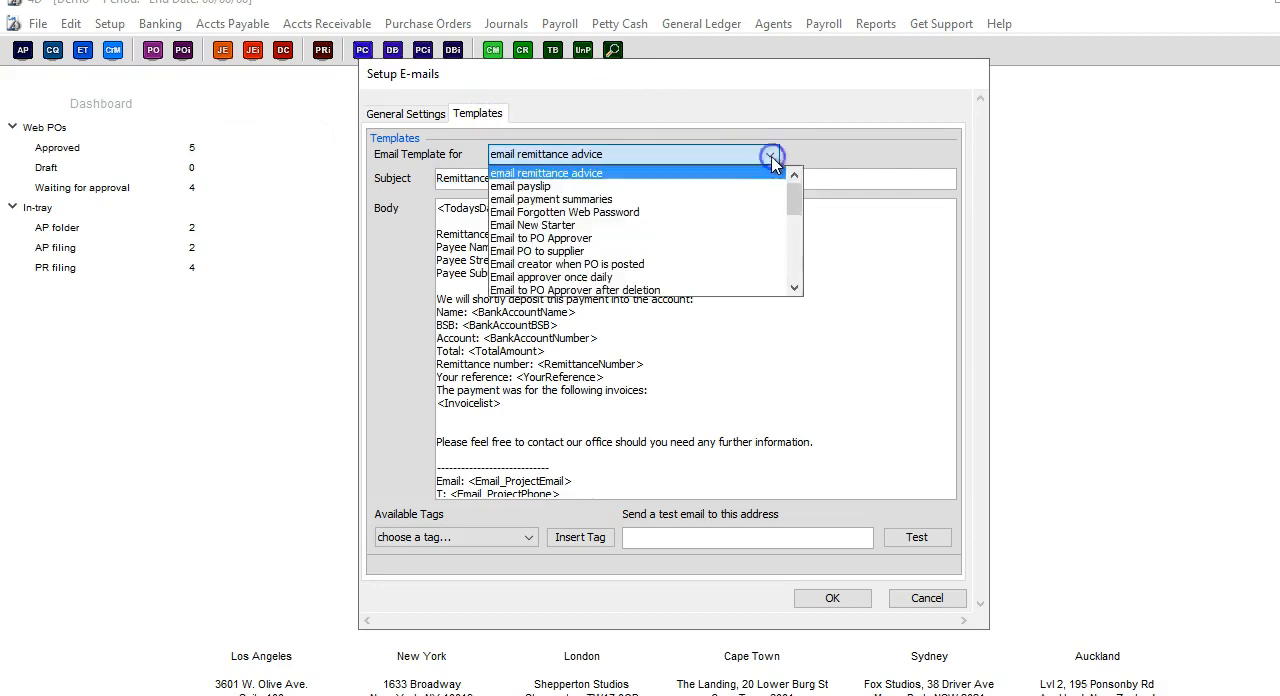
pyautogui.click(726, 226)
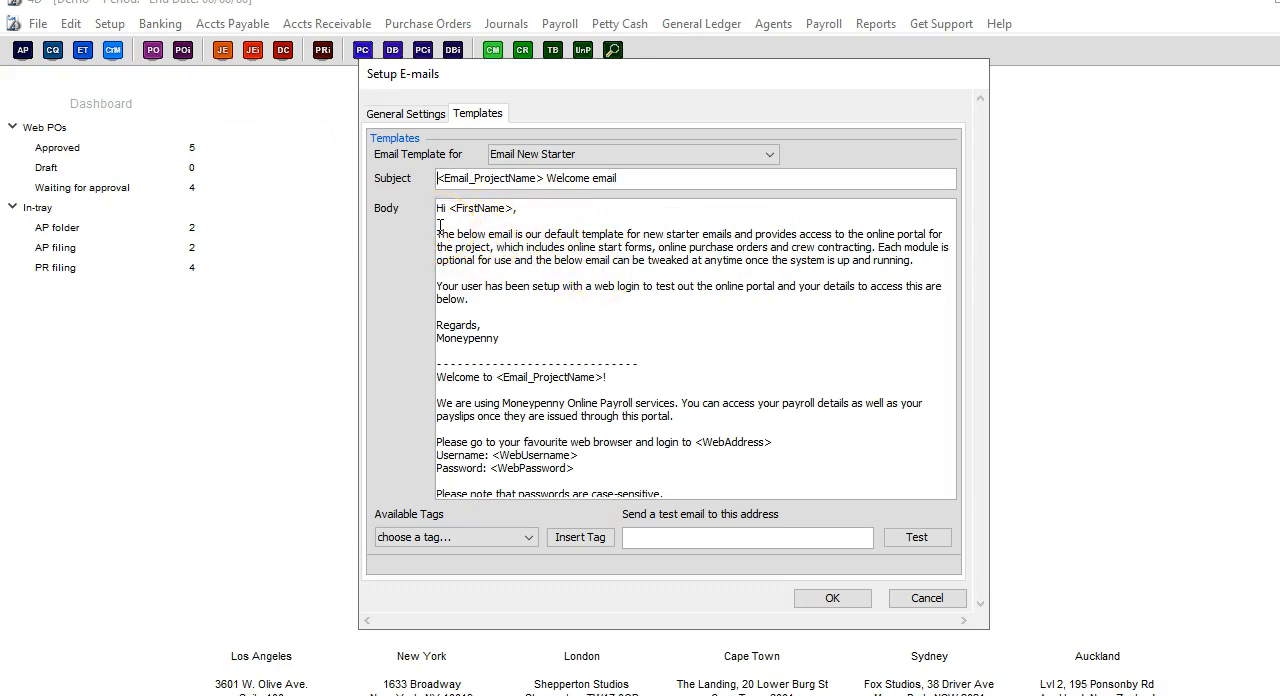
pyautogui.moveTo(448, 208); pyautogui.dragTo(514, 208)
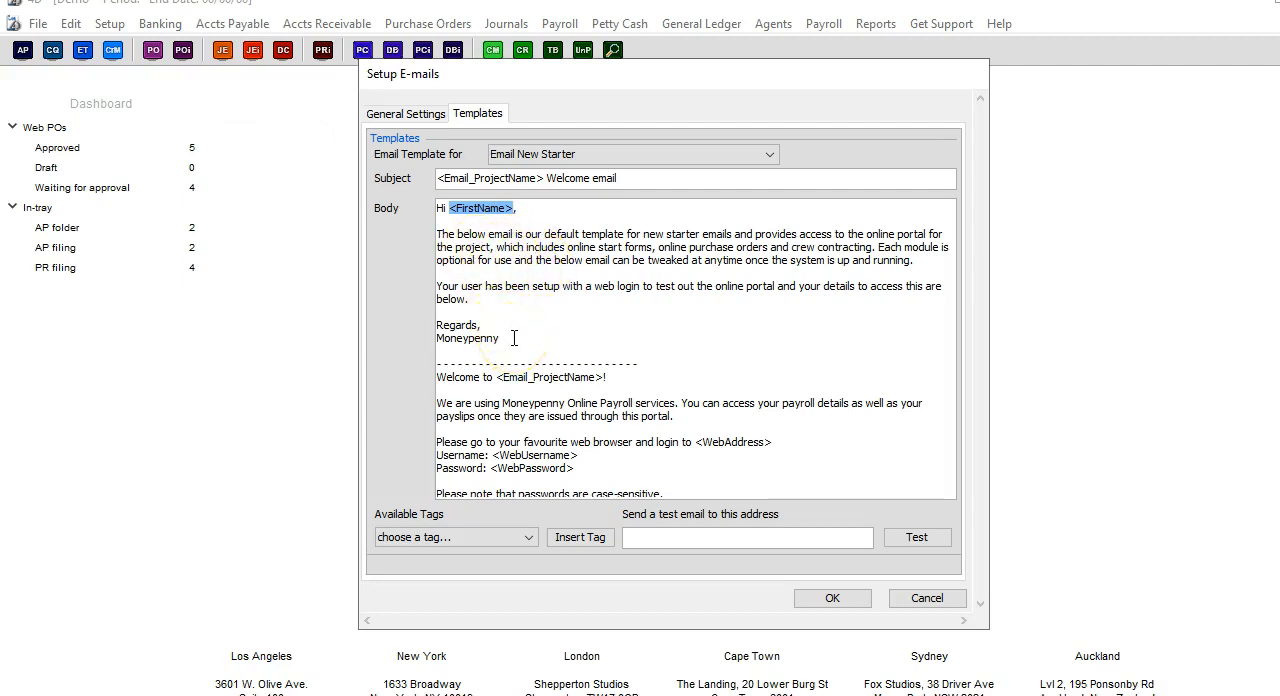
pyautogui.click(728, 245)
# Look through the remaining email templates down to Email New Agent, and close the email setup without choosing another template.
pyautogui.click(770, 156)
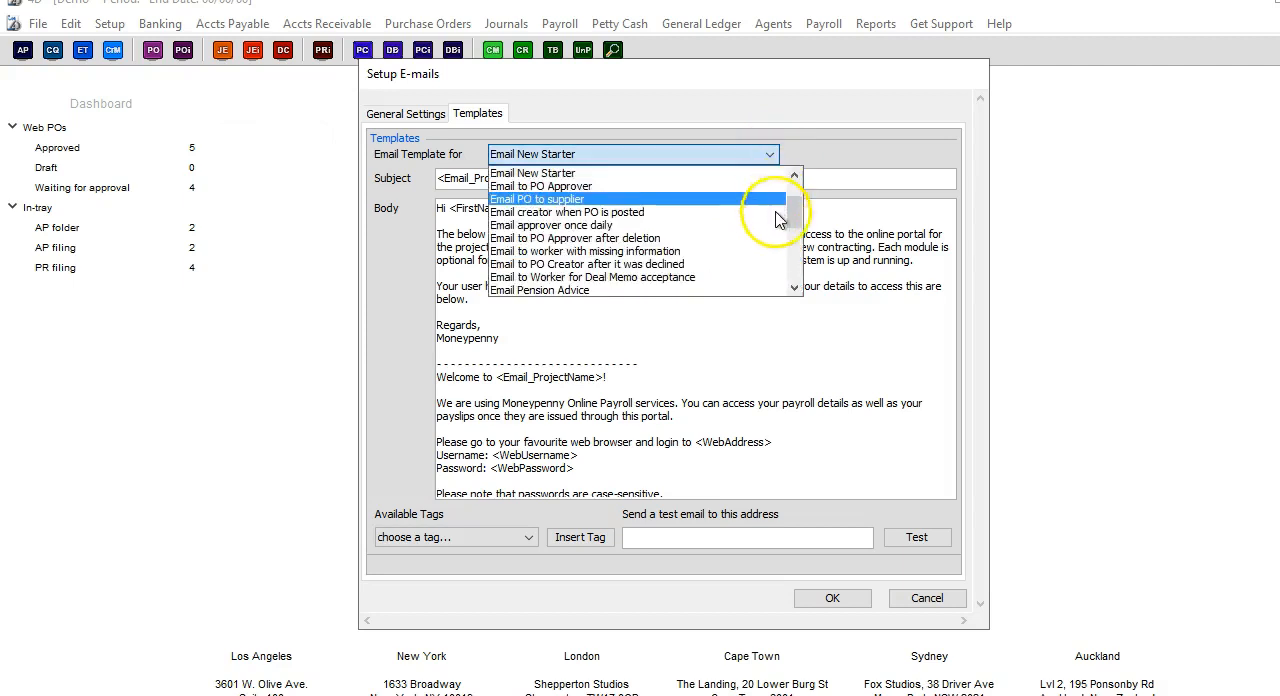
pyautogui.click(796, 268)
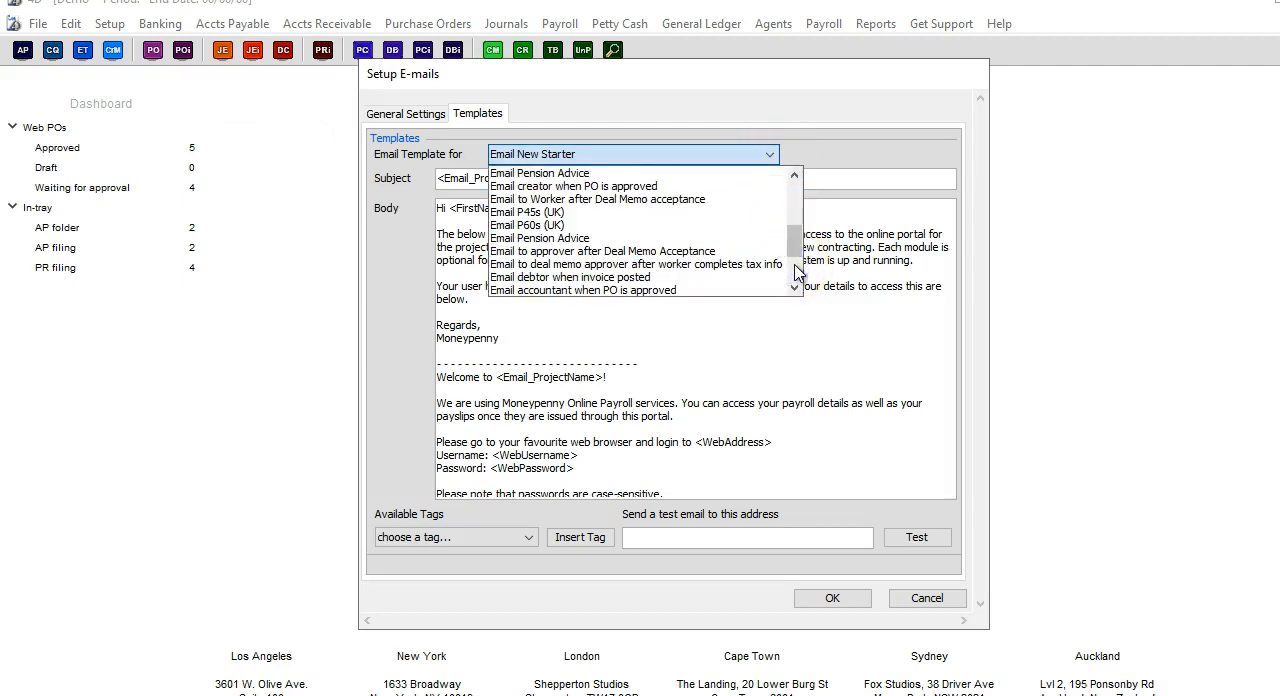
pyautogui.click(797, 276)
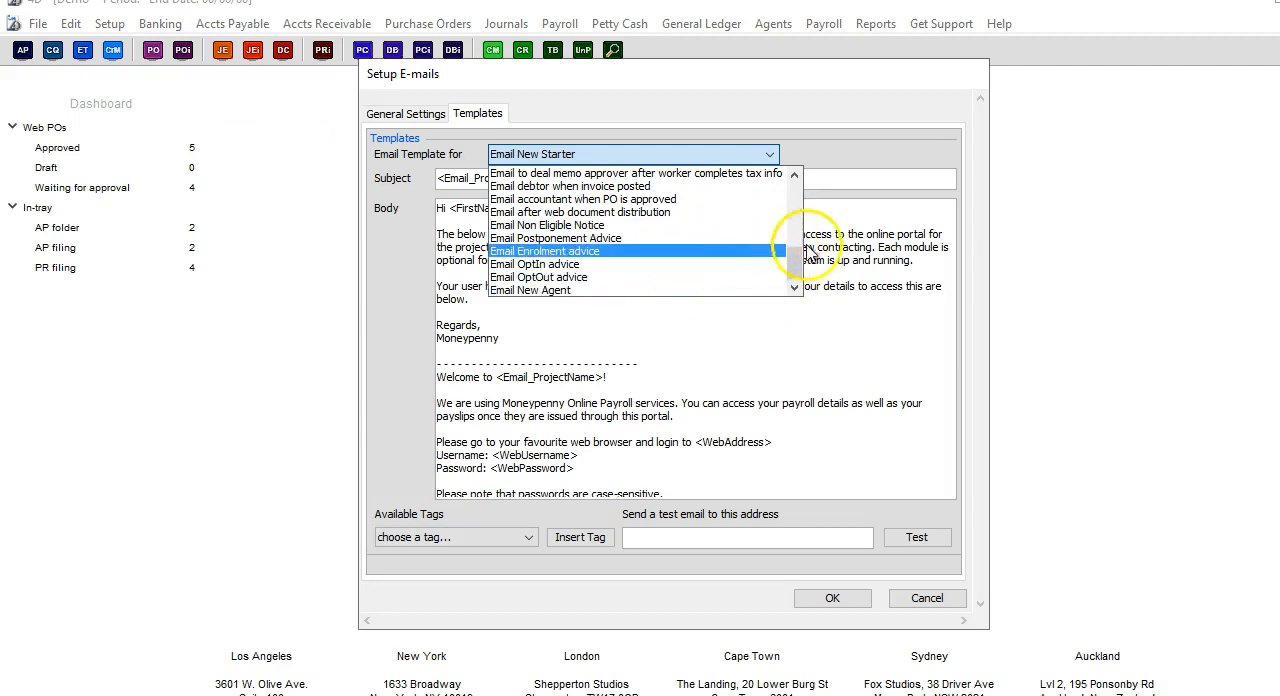
pyautogui.click(851, 265)
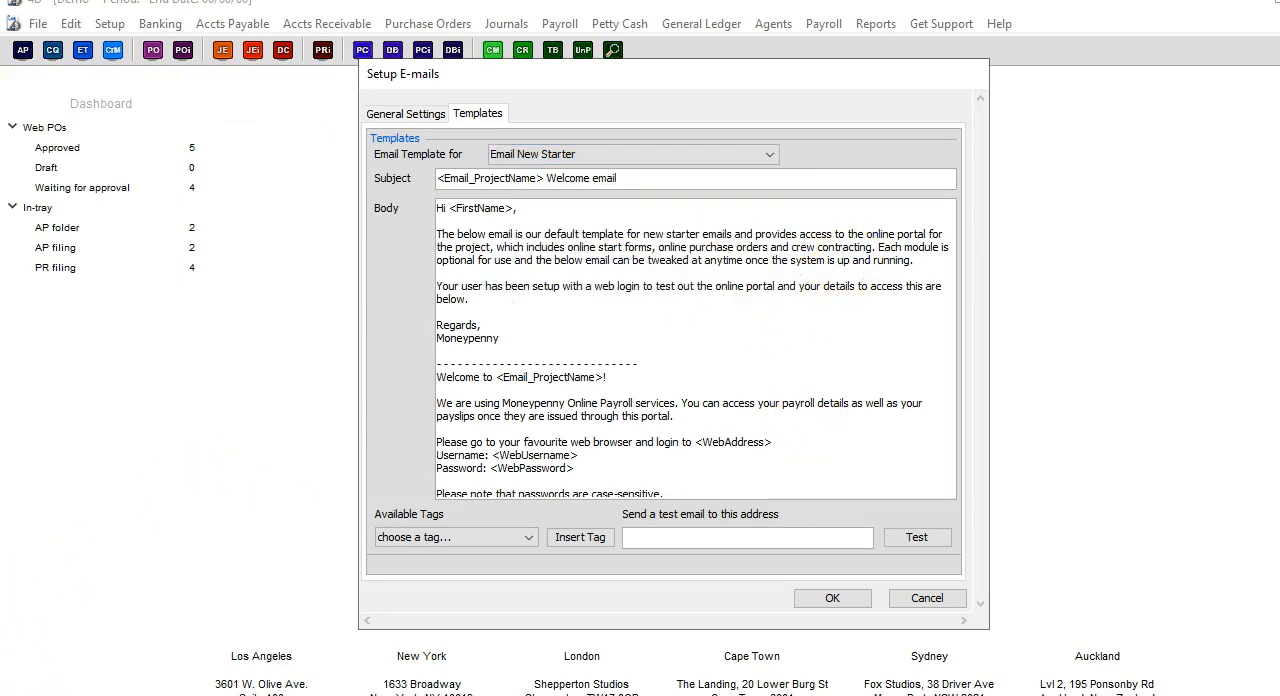
pyautogui.click(357, 556)
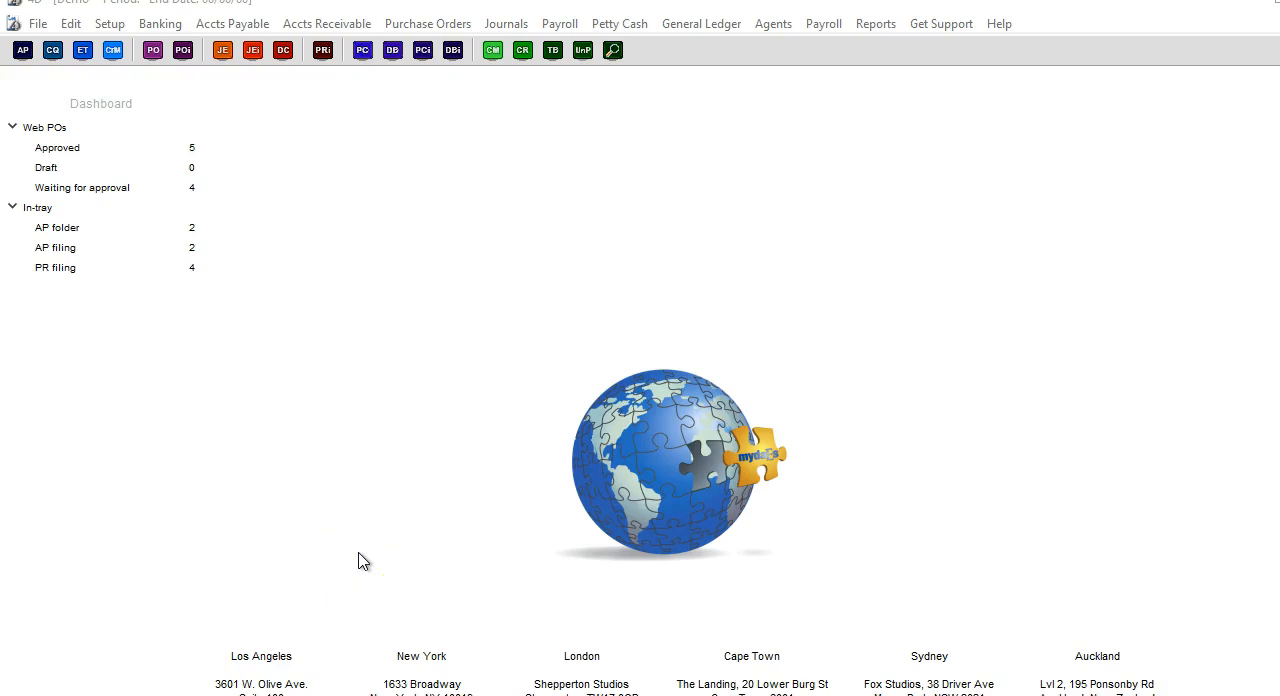
pyautogui.click(346, 561)
pyautogui.click(106, 514)
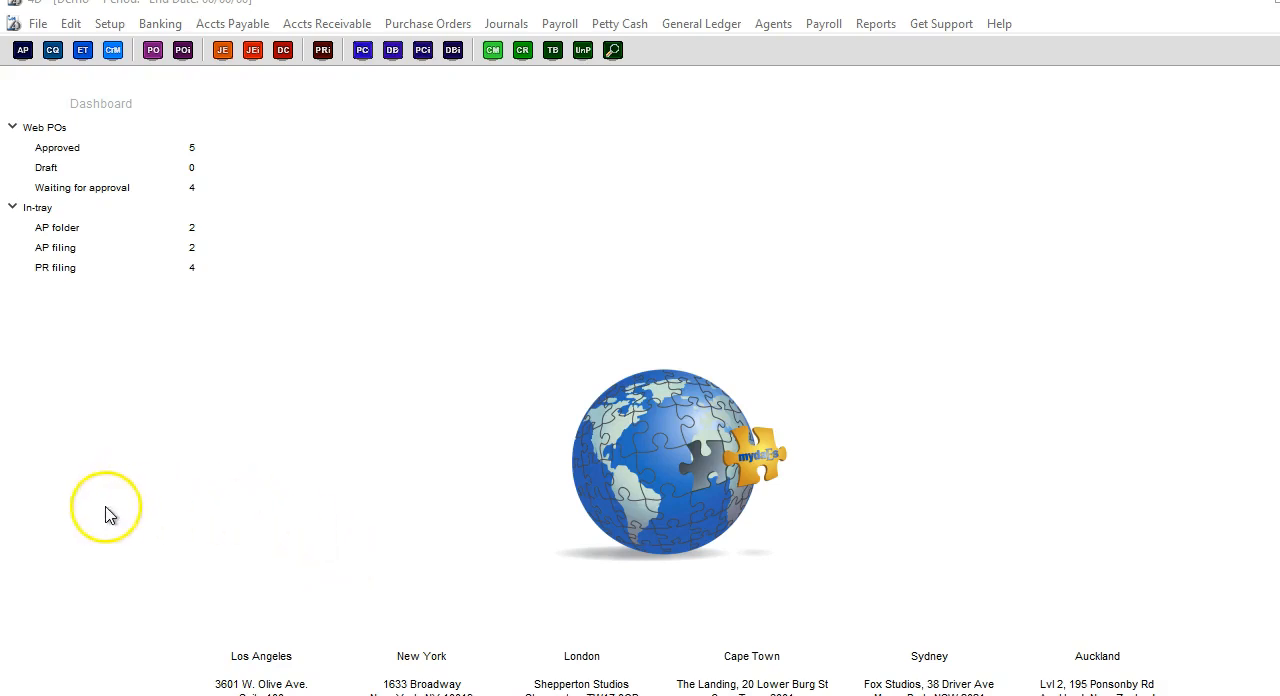